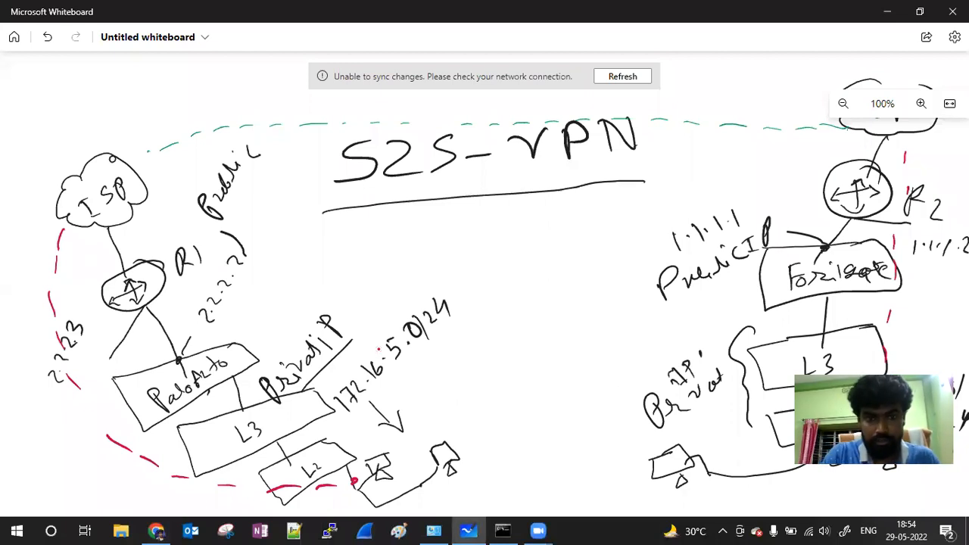
Step: Centre the network diagram, then write and underline Airtel at the top-left
scroll(378, 348, down, 1)
scroll(379, 350, down, 1)
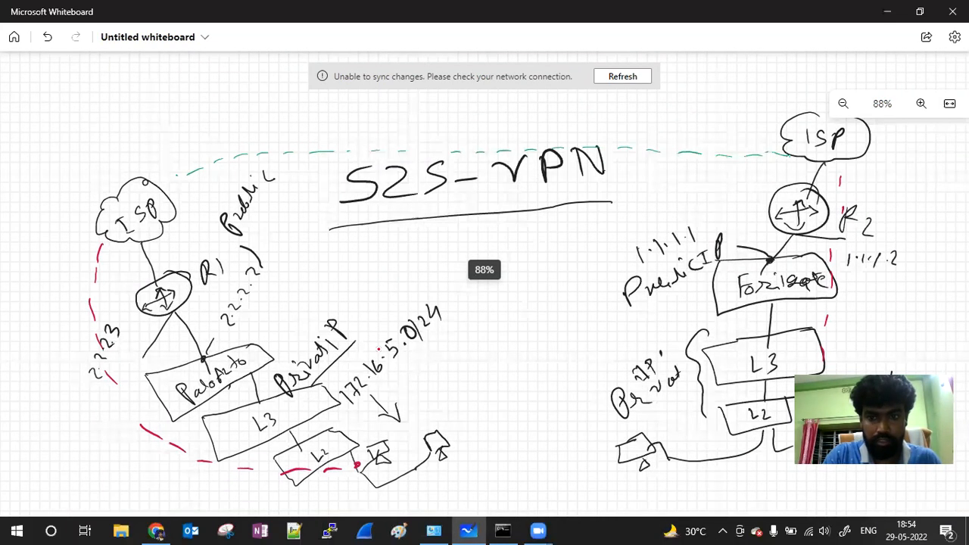
scroll(379, 349, down, 3)
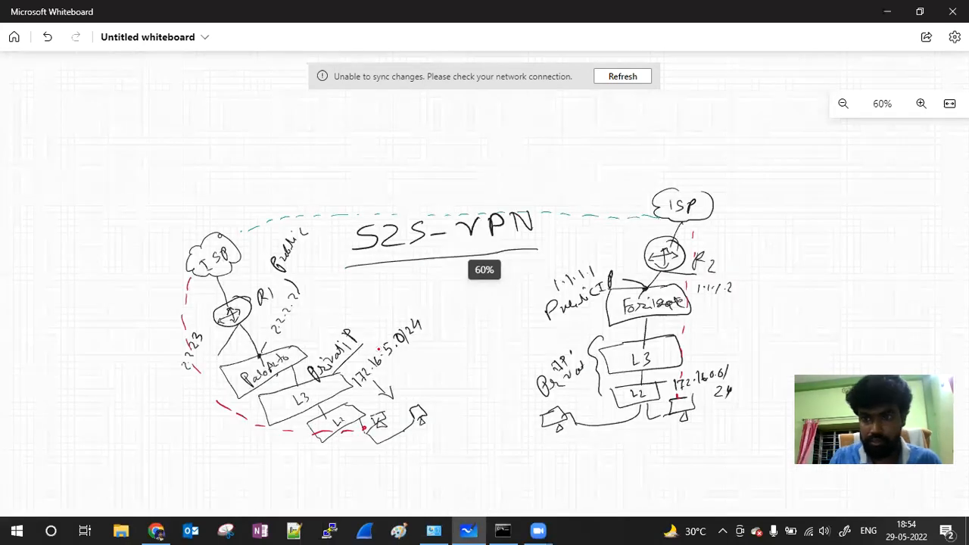
click(922, 106)
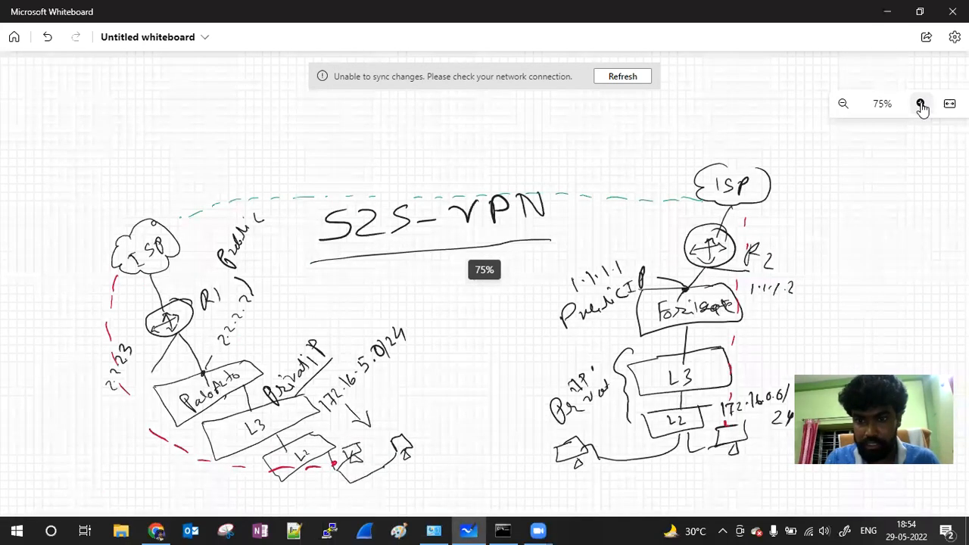
scroll(784, 277, up, 1)
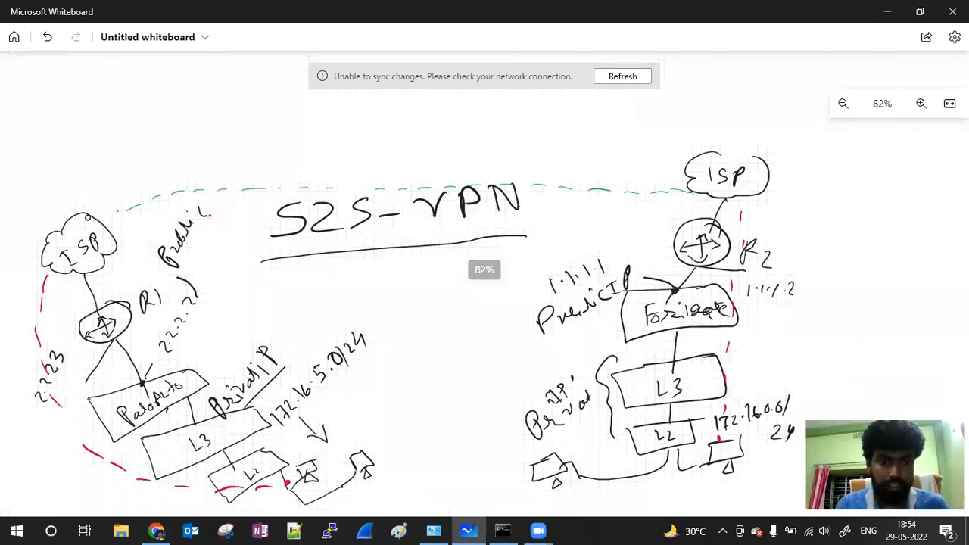
drag(301, 281, 479, 271)
drag(297, 227, 279, 210)
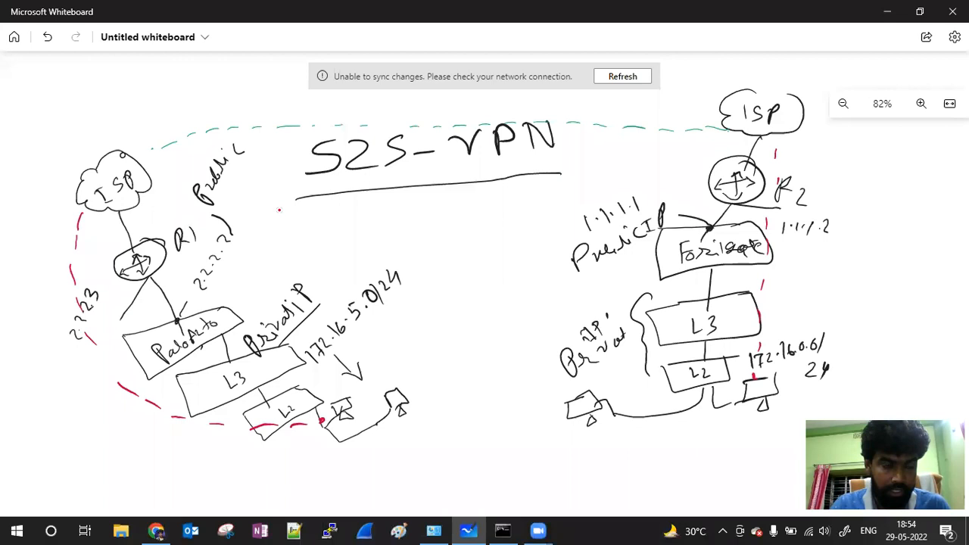
scroll(279, 210, left, 1)
scroll(279, 210, right, 1)
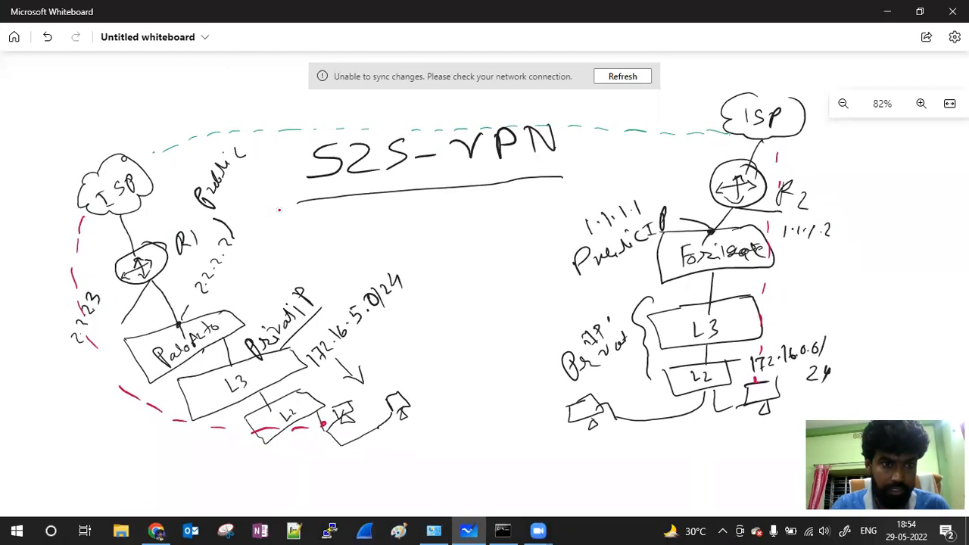
scroll(279, 209, up, 1)
scroll(279, 209, up, 4)
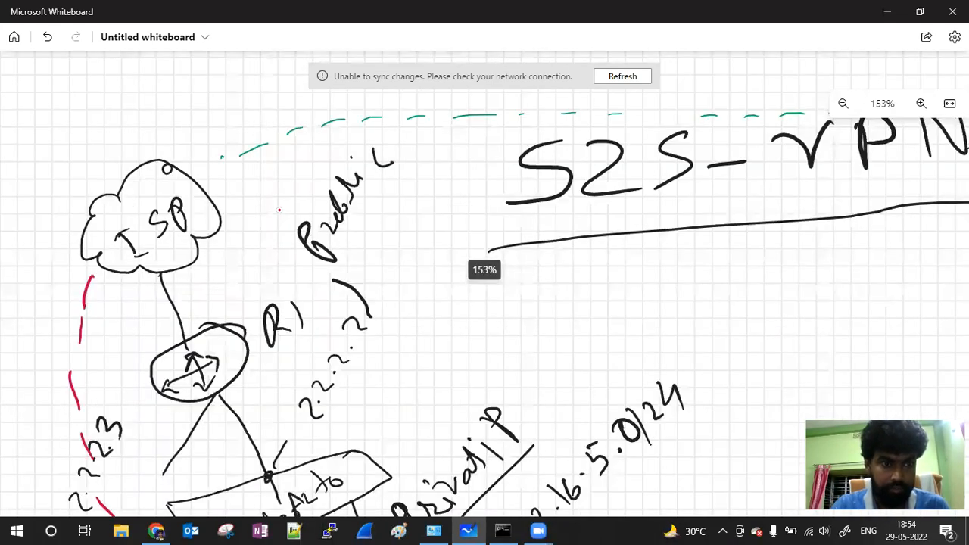
scroll(279, 209, left, 1)
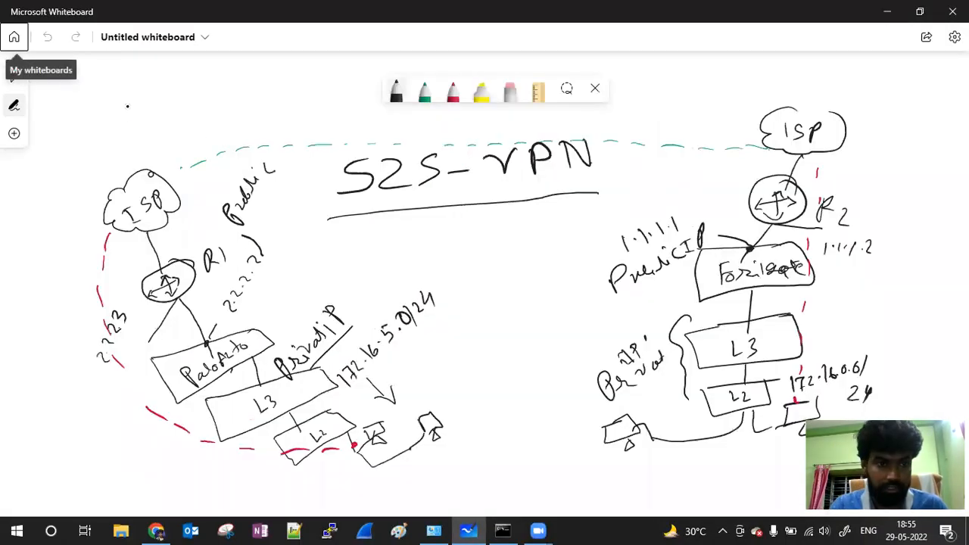
mouse_move(63, 159)
mouse_down()
mouse_move(75, 129)
mouse_move(89, 140)
mouse_move(112, 130)
mouse_move(152, 89)
mouse_up()
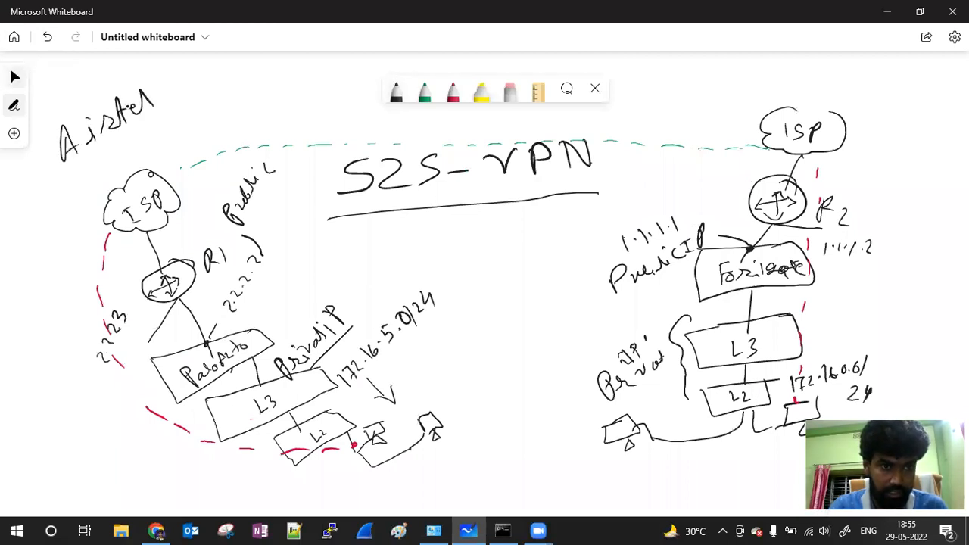
drag(57, 179, 168, 104)
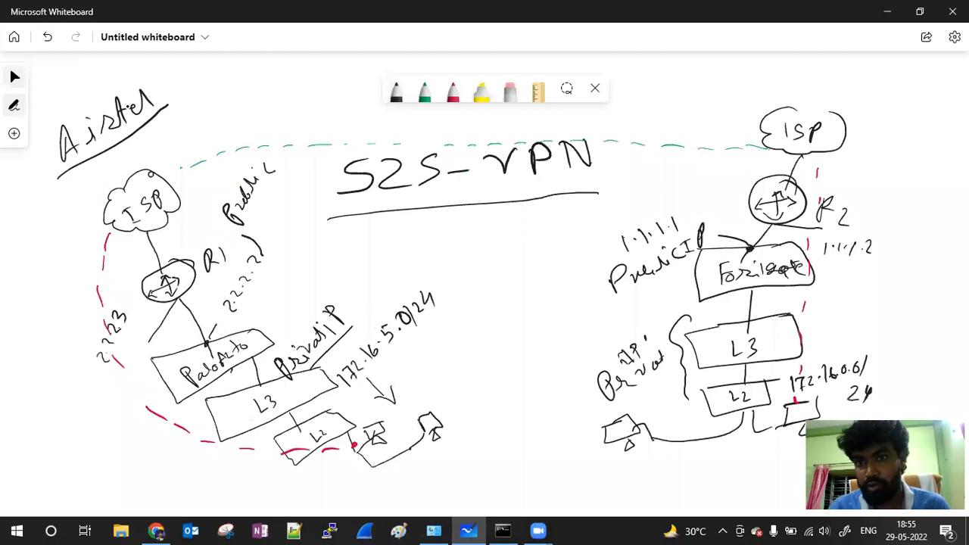
Step: Write and underline TATA above the right ISP cloud
drag(816, 108, 867, 99)
mouse_move(685, 81)
mouse_down()
mouse_move(721, 74)
mouse_move(700, 106)
mouse_up()
mouse_move(724, 81)
mouse_down()
mouse_move(719, 102)
mouse_move(741, 100)
mouse_up()
drag(721, 94, 745, 88)
mouse_move(757, 83)
mouse_down()
mouse_move(777, 74)
mouse_move(769, 96)
mouse_up()
mouse_move(802, 74)
mouse_down()
mouse_move(801, 92)
mouse_move(825, 89)
mouse_up()
drag(807, 81, 821, 80)
drag(671, 118, 867, 99)
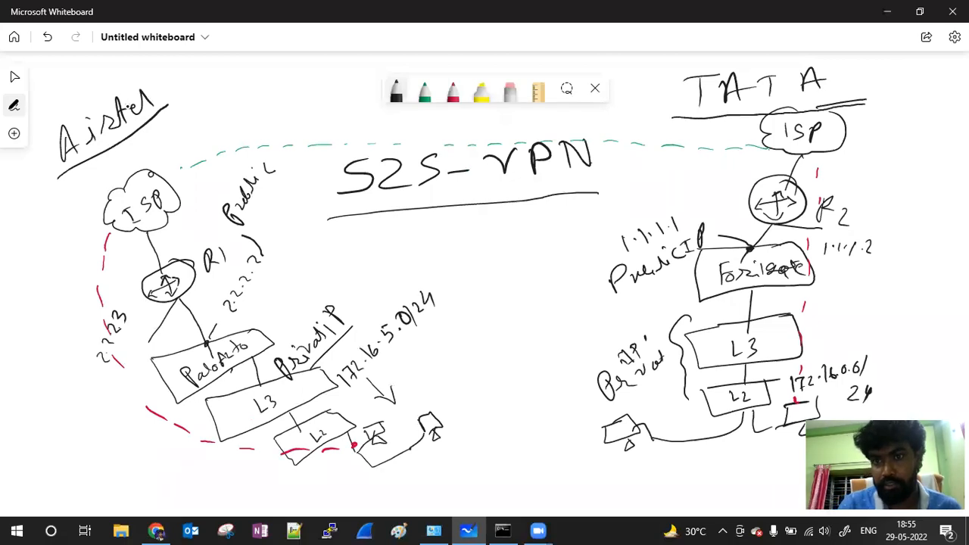
Step: Write Kolkata beside Airtel and draw a curve bounding the Kolkata site
click(14, 76)
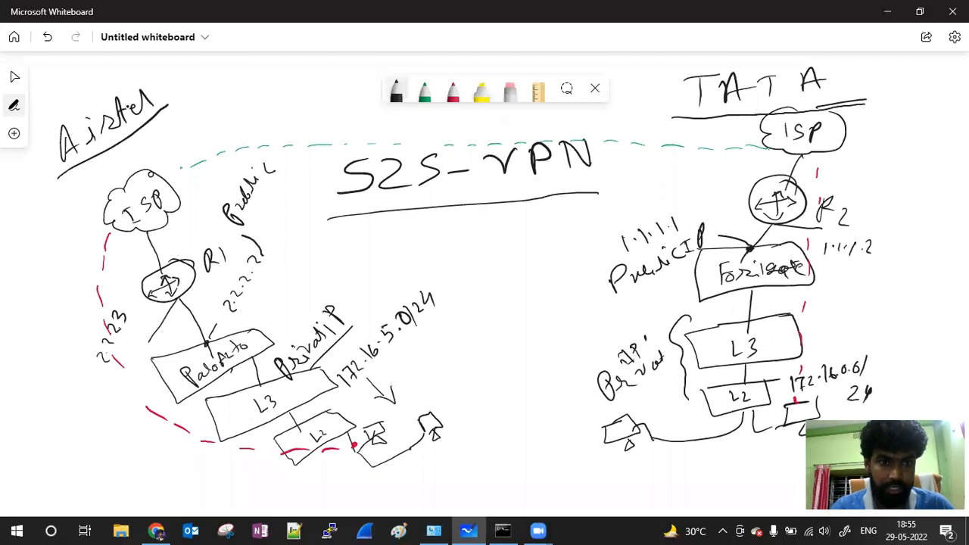
mouse_move(172, 119)
mouse_down()
mouse_move(175, 144)
mouse_move(232, 105)
mouse_move(249, 115)
mouse_move(267, 94)
mouse_move(280, 100)
mouse_up()
mouse_move(299, 54)
mouse_down()
mouse_move(317, 118)
mouse_move(310, 212)
mouse_move(413, 274)
mouse_move(457, 388)
mouse_move(437, 475)
mouse_up()
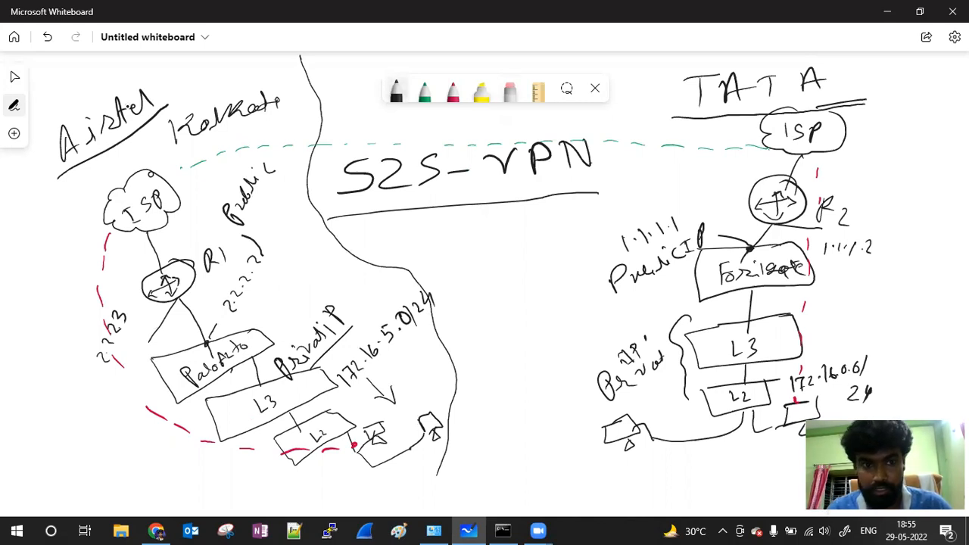
Step: Write and underline Delhi, then draw a curve bounding the Delhi site
mouse_move(656, 161)
mouse_down()
mouse_move(657, 184)
mouse_move(658, 161)
mouse_move(678, 173)
mouse_move(657, 184)
mouse_move(726, 162)
mouse_up()
drag(659, 183, 736, 169)
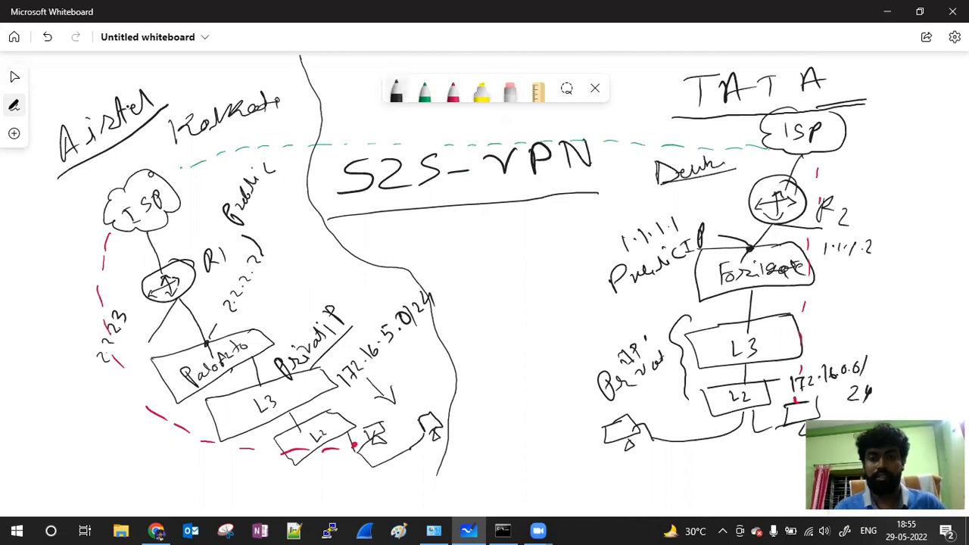
mouse_move(655, 68)
mouse_down()
mouse_move(625, 132)
mouse_move(593, 253)
mouse_move(569, 414)
mouse_move(635, 495)
mouse_move(759, 484)
mouse_up()
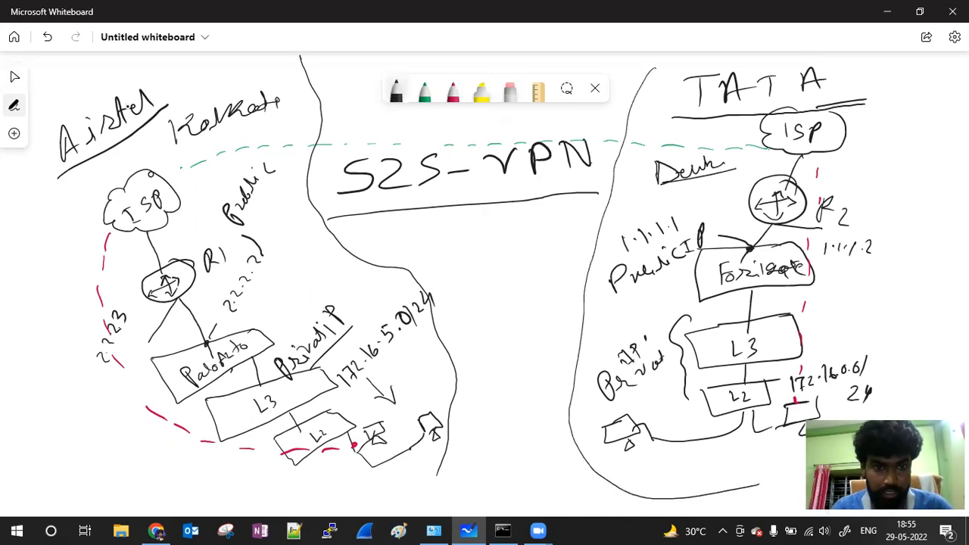
mouse_move(188, 156)
mouse_down()
mouse_move(190, 169)
mouse_move(194, 154)
mouse_move(203, 163)
mouse_move(228, 151)
mouse_up()
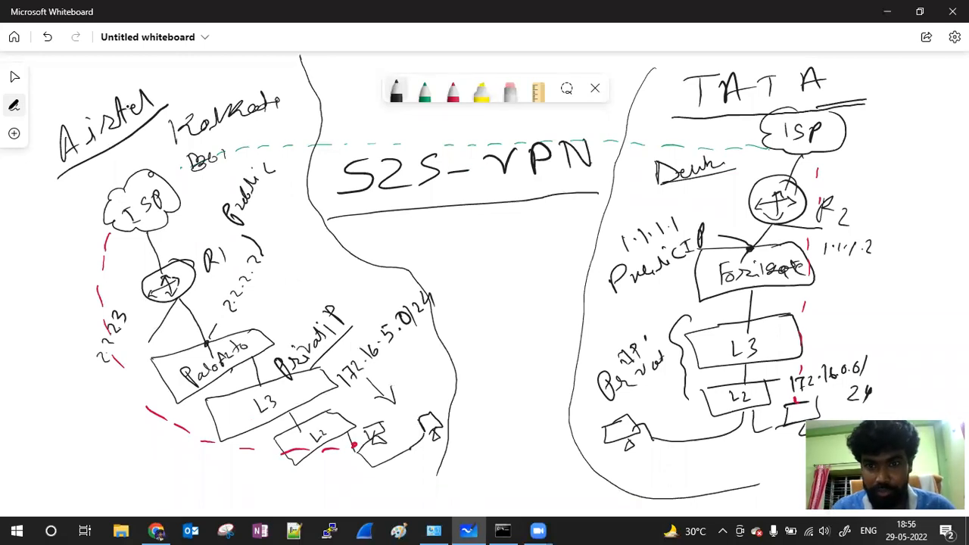
Step: Draw a black double-headed arrow under S2S-VPN spanning both sites and underline VPN
mouse_move(645, 127)
mouse_down()
mouse_move(630, 144)
mouse_move(690, 139)
mouse_up()
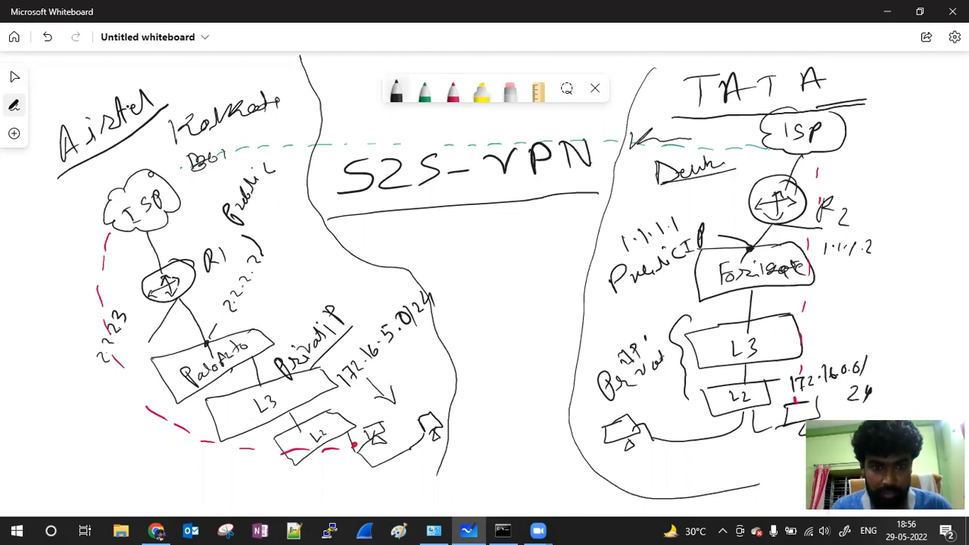
drag(326, 221, 617, 195)
drag(327, 221, 348, 219)
drag(609, 185, 595, 208)
click(15, 76)
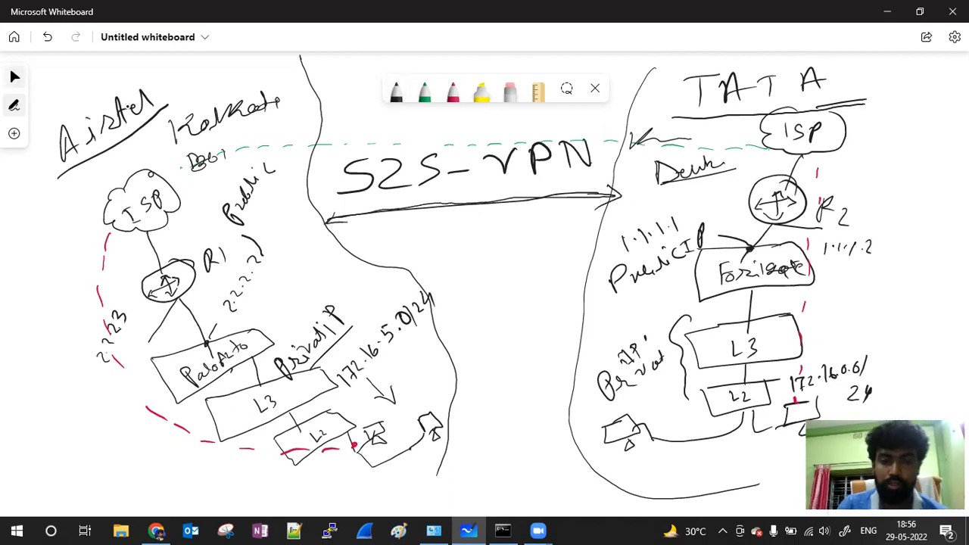
click(395, 91)
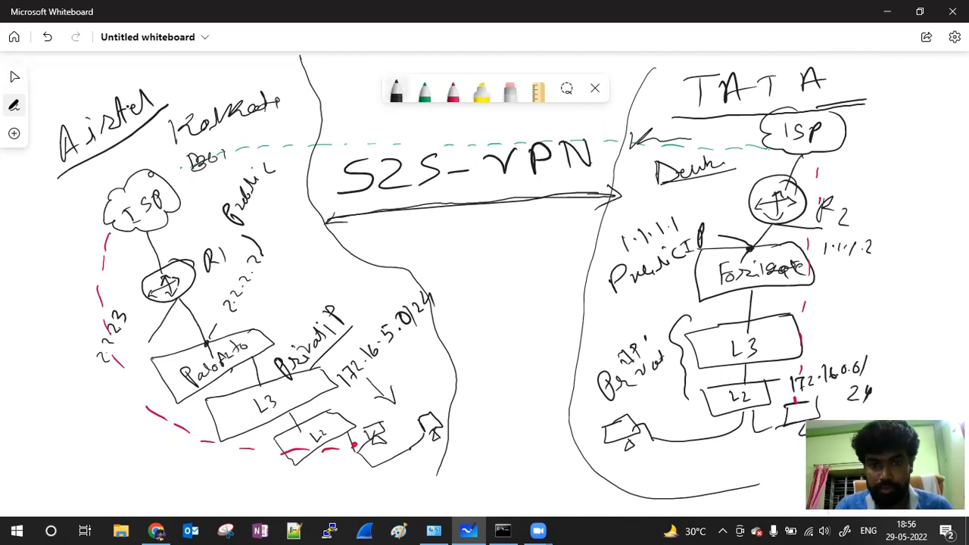
drag(498, 183, 587, 180)
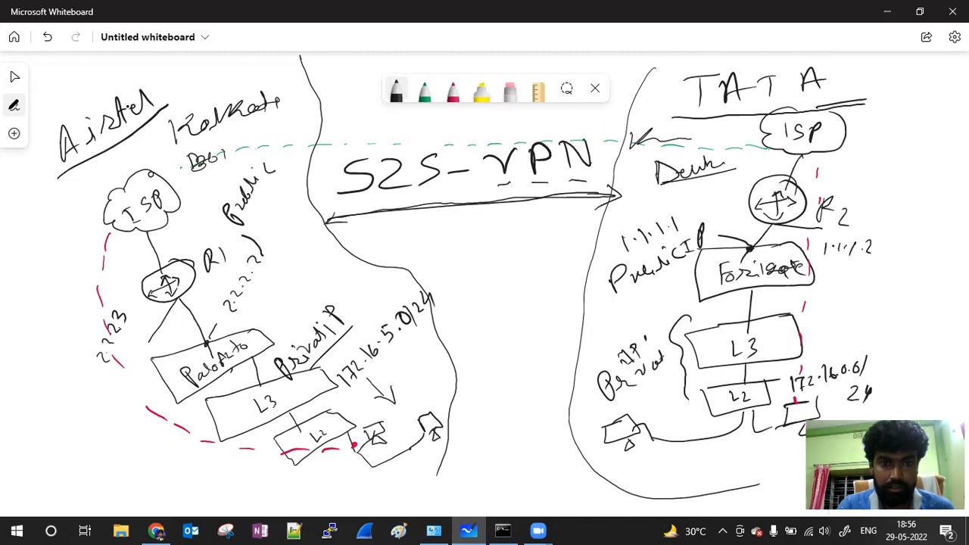
drag(287, 179, 292, 176)
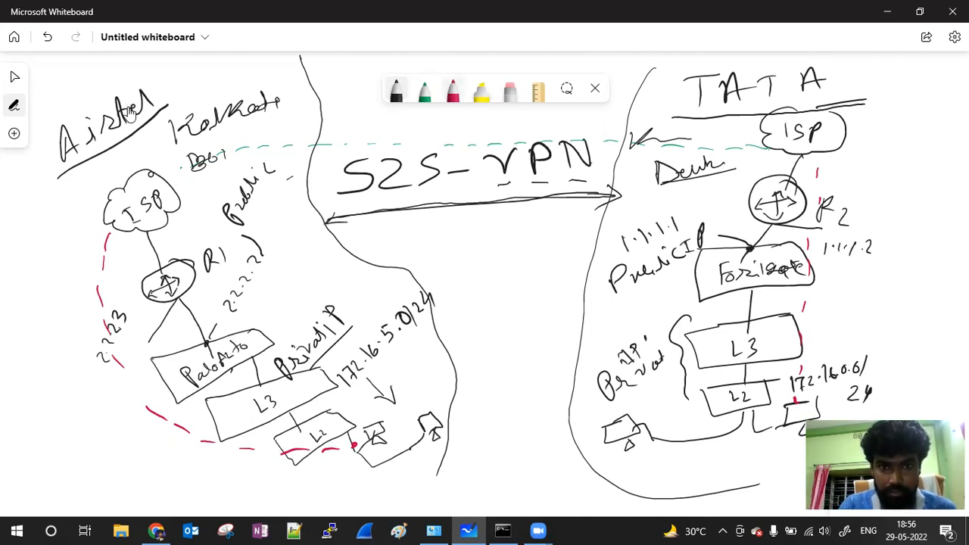
Step: Circle the Kolkata and Delhi labels in red
click(453, 91)
mouse_move(170, 158)
mouse_down()
mouse_move(225, 139)
mouse_move(229, 77)
mouse_move(296, 102)
mouse_up()
mouse_move(625, 190)
mouse_down()
mouse_move(666, 199)
mouse_move(751, 177)
mouse_move(659, 141)
mouse_move(615, 165)
mouse_up()
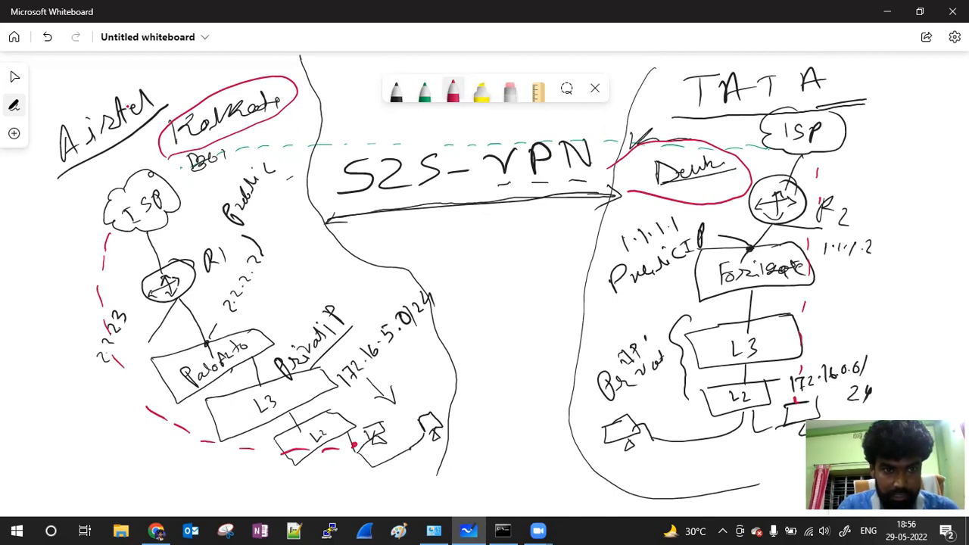
Step: Trace the dashed tunnel link in red and draw the path between the firewalls
drag(181, 170, 257, 150)
drag(272, 149, 506, 141)
drag(515, 144, 570, 150)
mouse_move(577, 150)
mouse_down()
mouse_move(698, 156)
mouse_move(746, 250)
mouse_up()
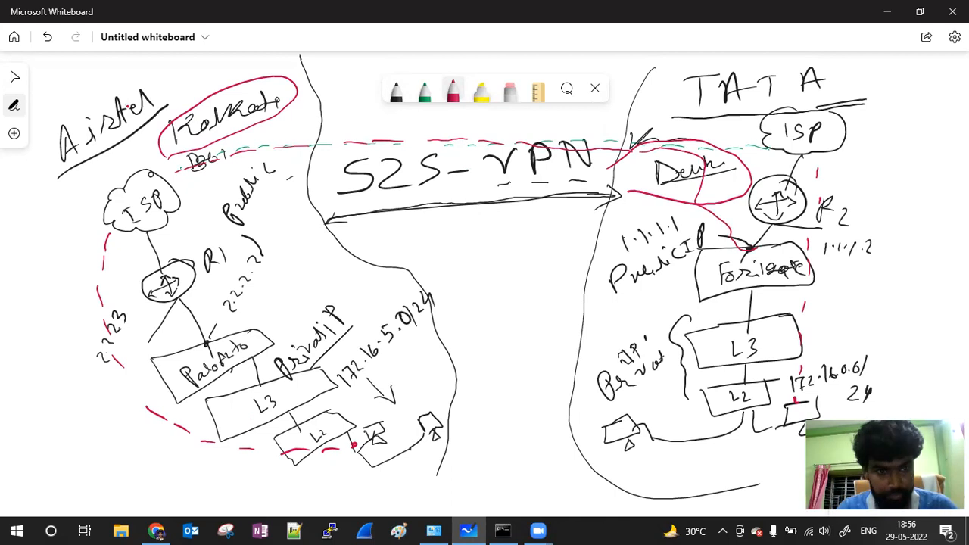
mouse_move(206, 346)
mouse_down()
mouse_move(187, 240)
mouse_move(210, 154)
mouse_move(256, 140)
mouse_move(420, 119)
mouse_move(655, 168)
mouse_move(739, 247)
mouse_up()
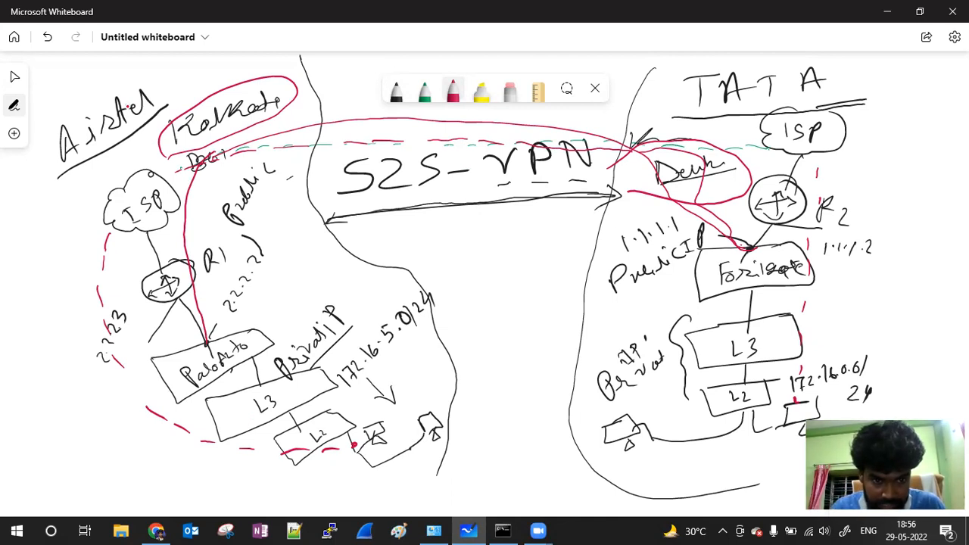
Step: Circle 172.16.5.0/24 in red and write 10.10. beside the right LAN
mouse_move(348, 388)
mouse_down()
mouse_move(424, 365)
mouse_move(464, 274)
mouse_move(358, 313)
mouse_move(335, 380)
mouse_move(345, 393)
mouse_up()
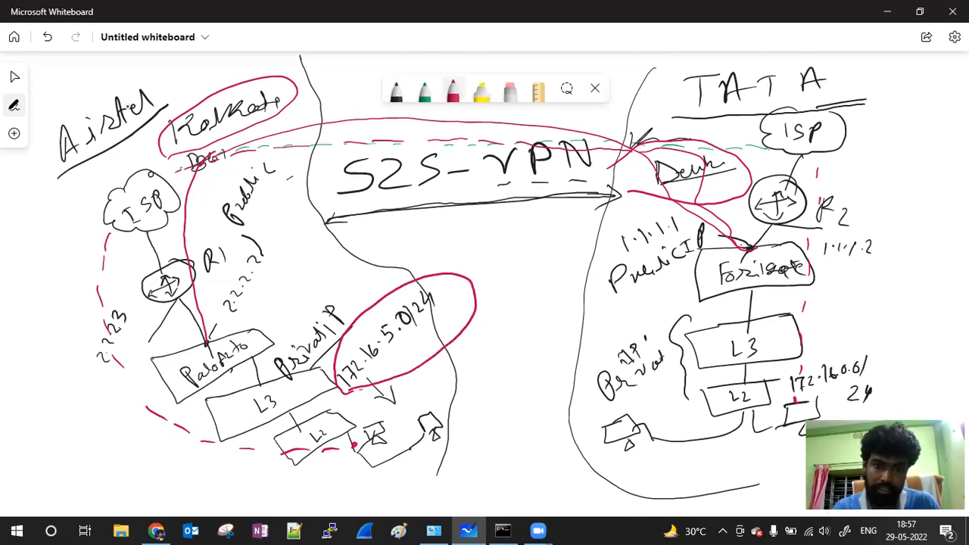
drag(387, 328, 391, 343)
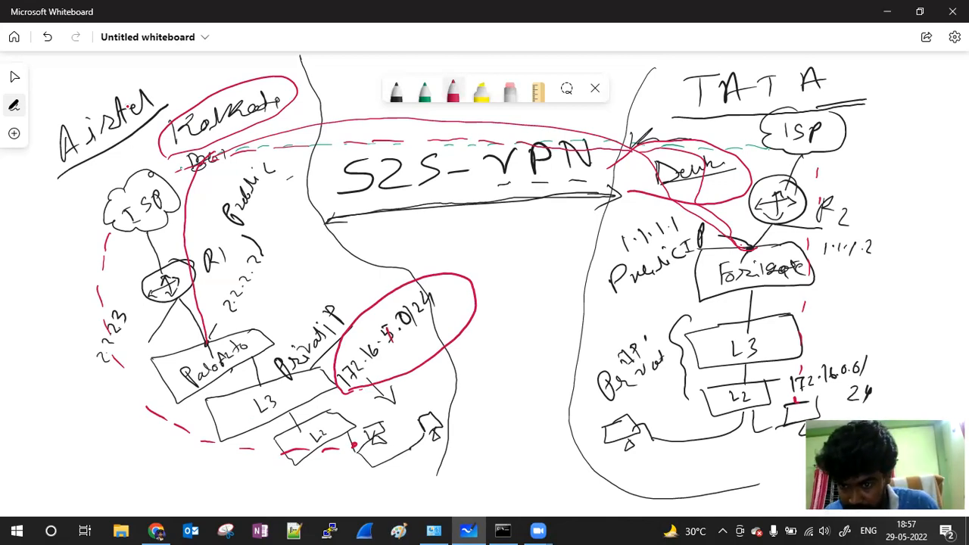
drag(865, 369, 899, 369)
mouse_move(863, 324)
mouse_down()
mouse_move(864, 339)
mouse_move(876, 325)
mouse_move(896, 338)
mouse_up()
click(891, 333)
mouse_move(906, 325)
mouse_down()
mouse_move(931, 319)
mouse_move(949, 330)
mouse_move(913, 376)
mouse_move(938, 369)
mouse_up()
click(918, 330)
Step: Complete the red address as 10.10.0.1/24 and add marks near the circled subnet
click(941, 327)
drag(932, 361, 930, 383)
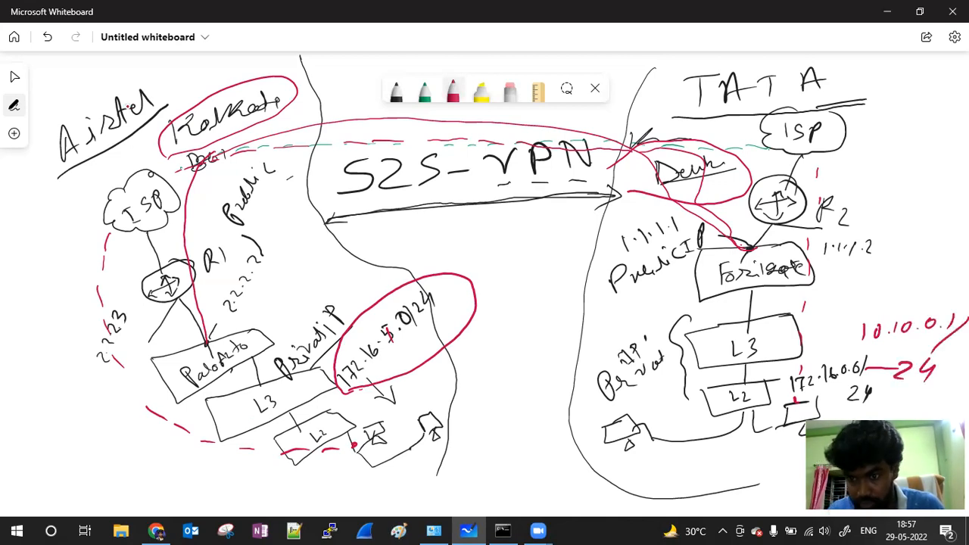
mouse_move(860, 274)
mouse_down()
mouse_move(868, 286)
mouse_move(898, 281)
mouse_move(913, 289)
mouse_up()
drag(455, 333, 493, 342)
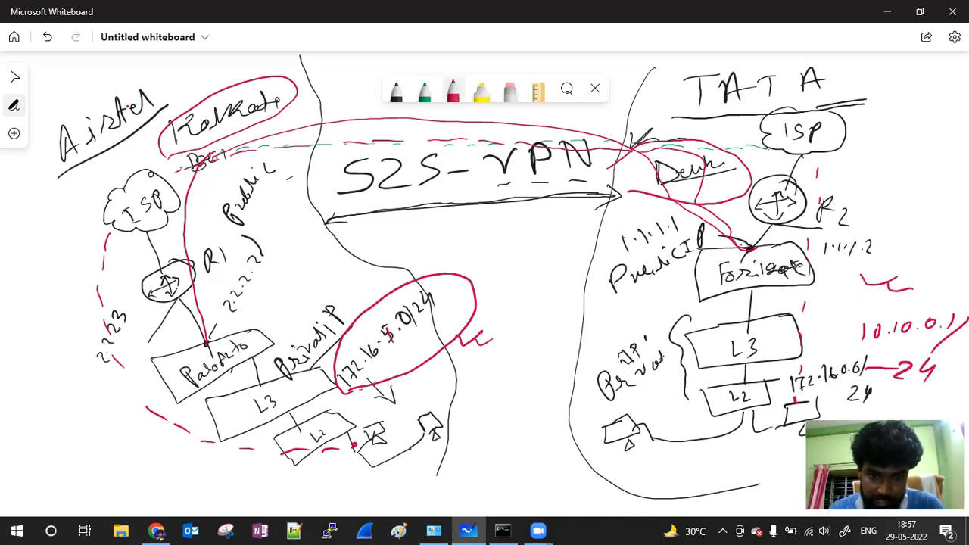
drag(400, 355, 436, 342)
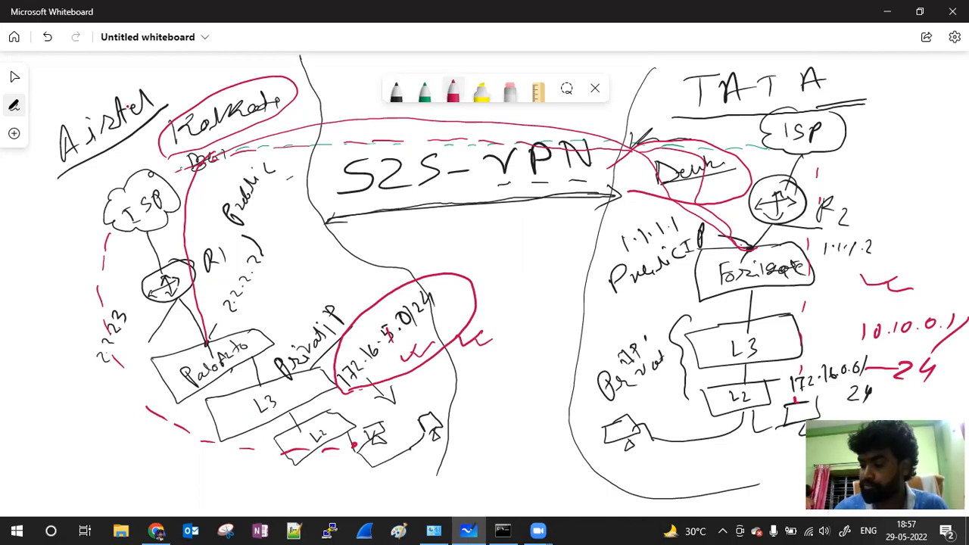
Step: Write and box IPSec in red above the subnet, then minimise the whiteboard
click(14, 77)
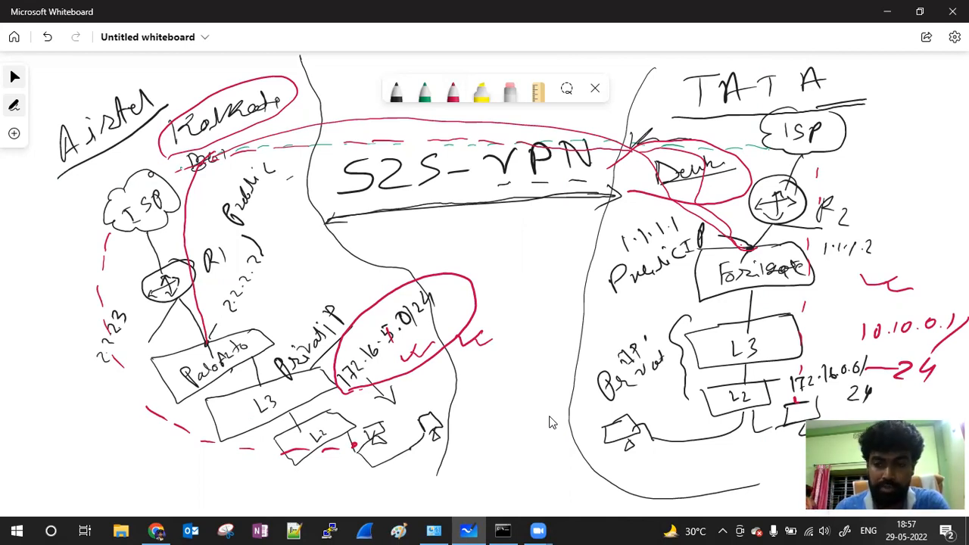
key(alt+w)
mouse_move(428, 238)
mouse_down()
mouse_move(429, 261)
mouse_move(443, 247)
mouse_move(461, 255)
mouse_move(498, 241)
mouse_move(507, 252)
mouse_move(527, 249)
mouse_up()
drag(416, 272, 541, 260)
mouse_move(545, 261)
mouse_down()
mouse_move(558, 217)
mouse_move(436, 215)
mouse_move(413, 270)
mouse_up()
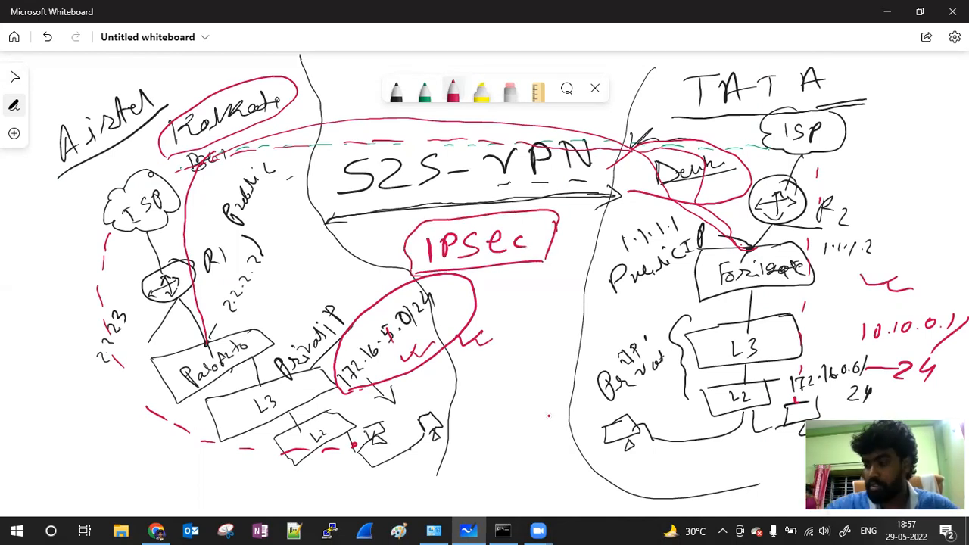
key(Escape)
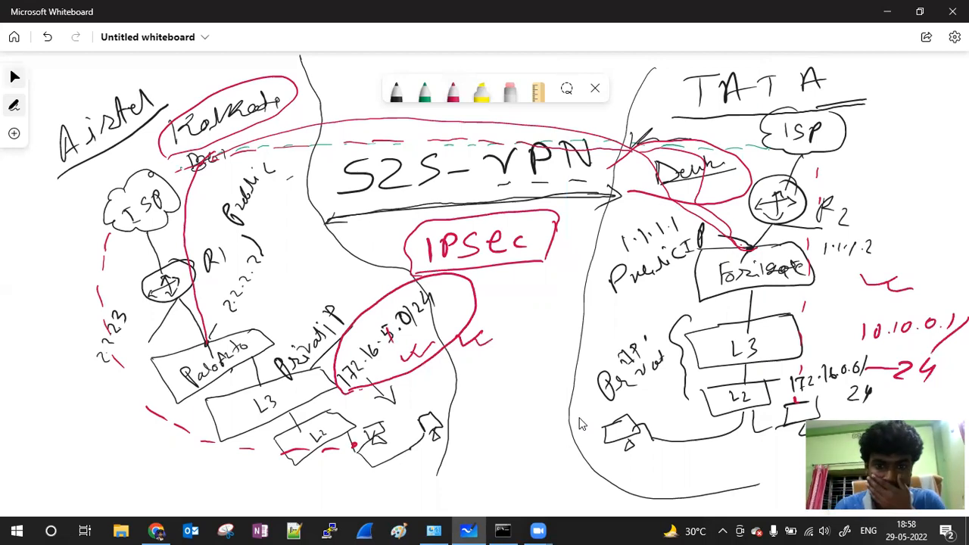
click(888, 15)
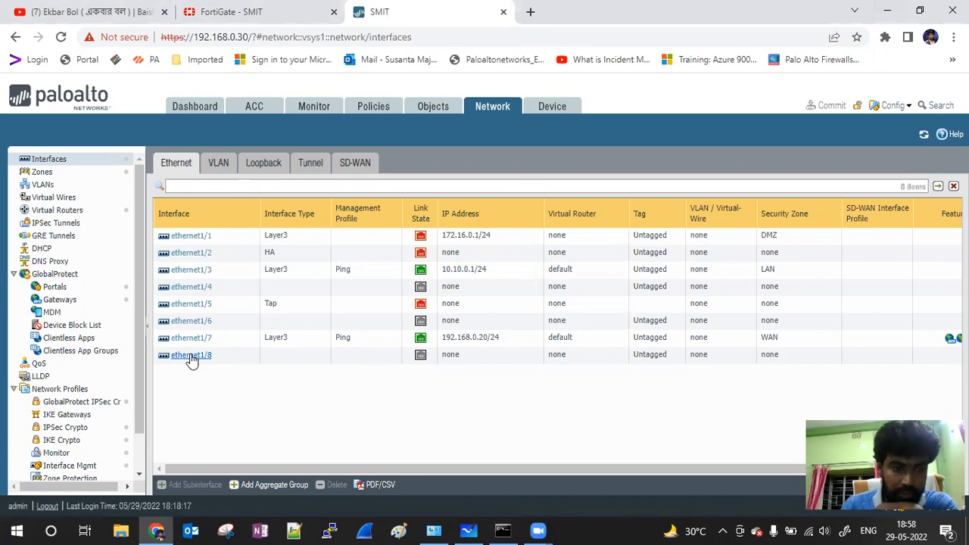
Step: Go from IPSec Tunnels to the Network Profiles > IKE Crypto list
scroll(81, 356, down, 2)
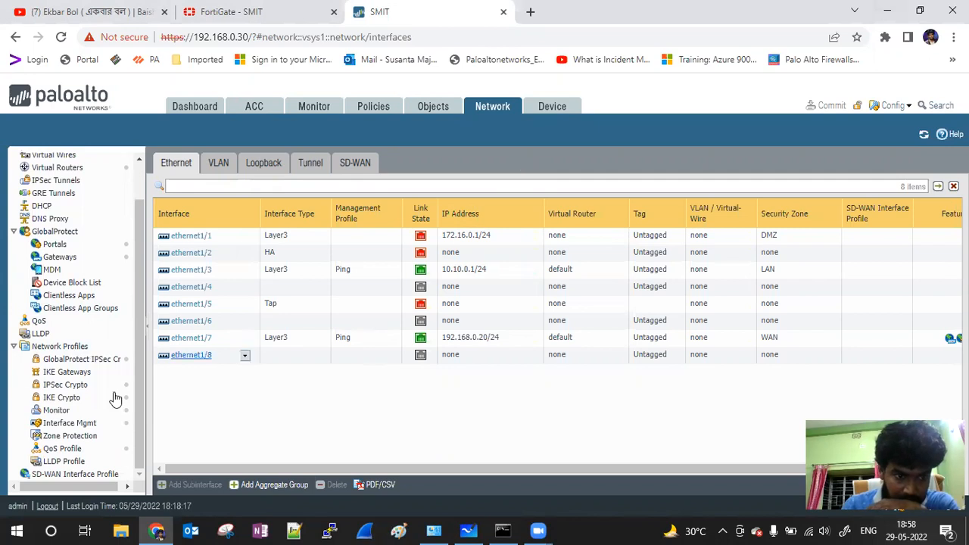
click(77, 182)
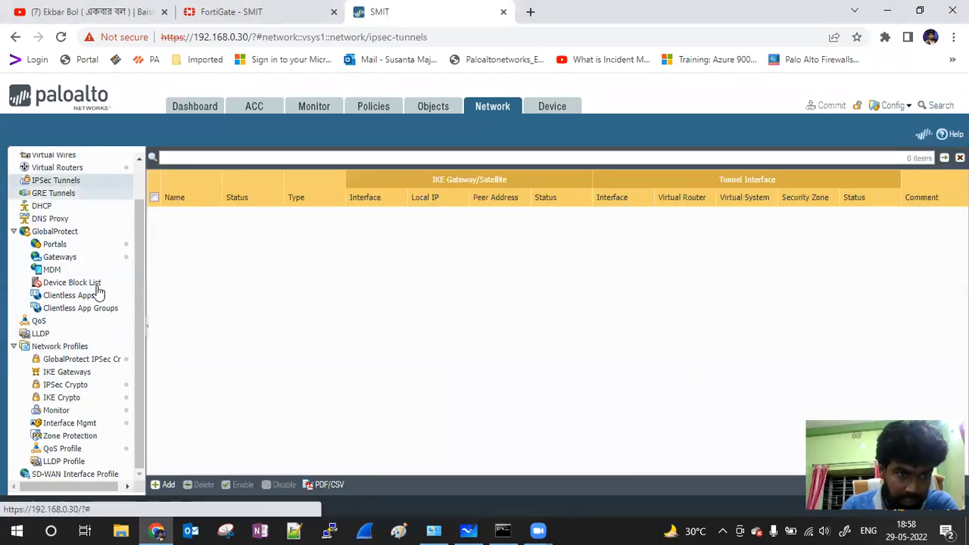
click(66, 400)
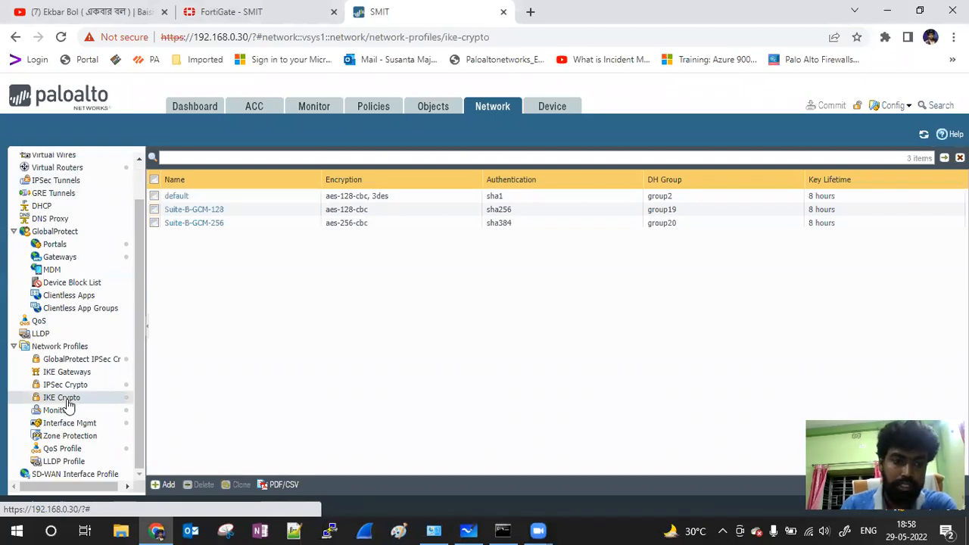
Step: Add IKE Crypto profile PA_FG with DH group5, sha256 and sha1, aes-256-cbc, and save it
click(165, 485)
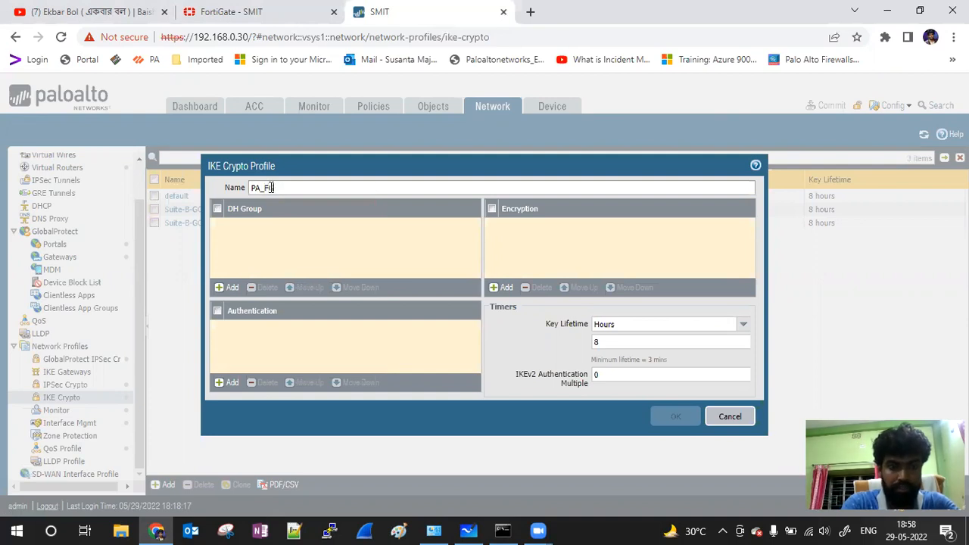
text(G)
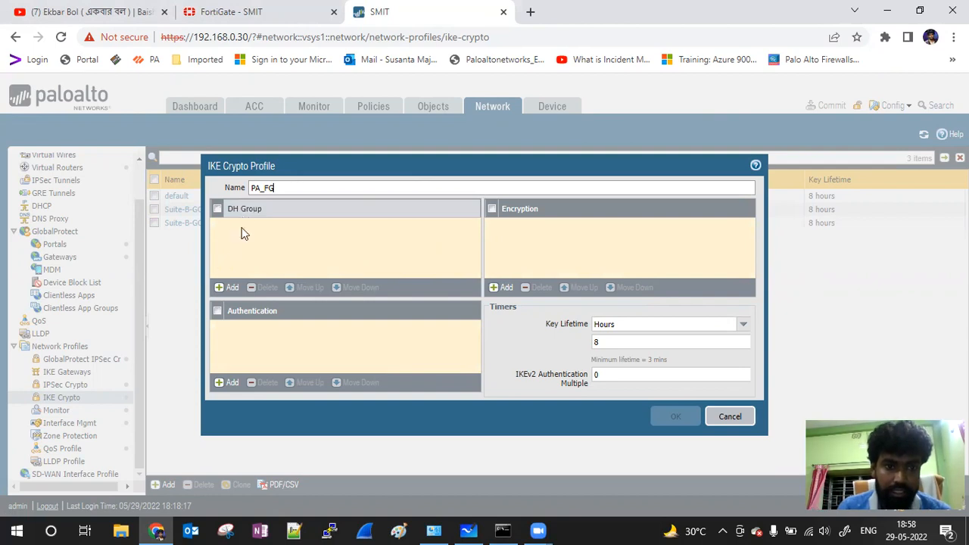
click(228, 287)
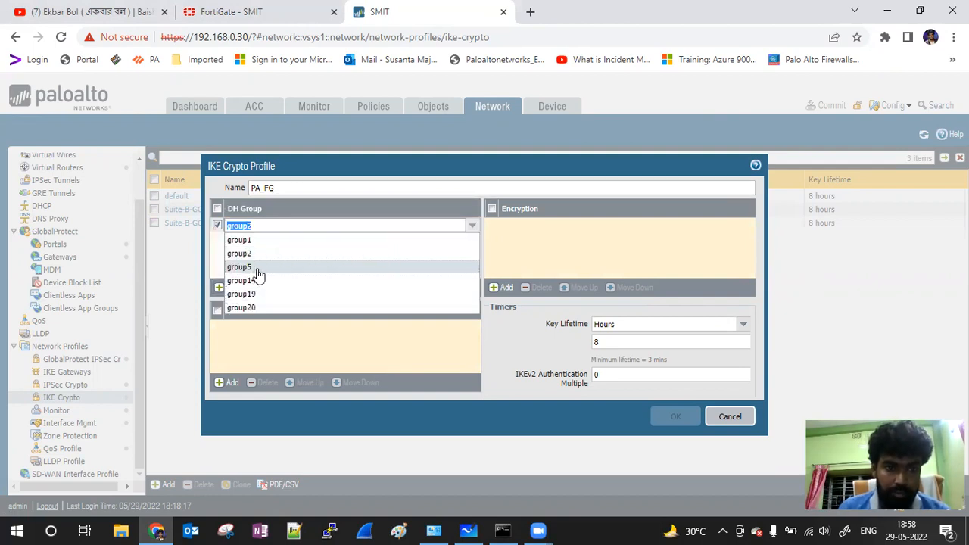
click(250, 267)
click(229, 383)
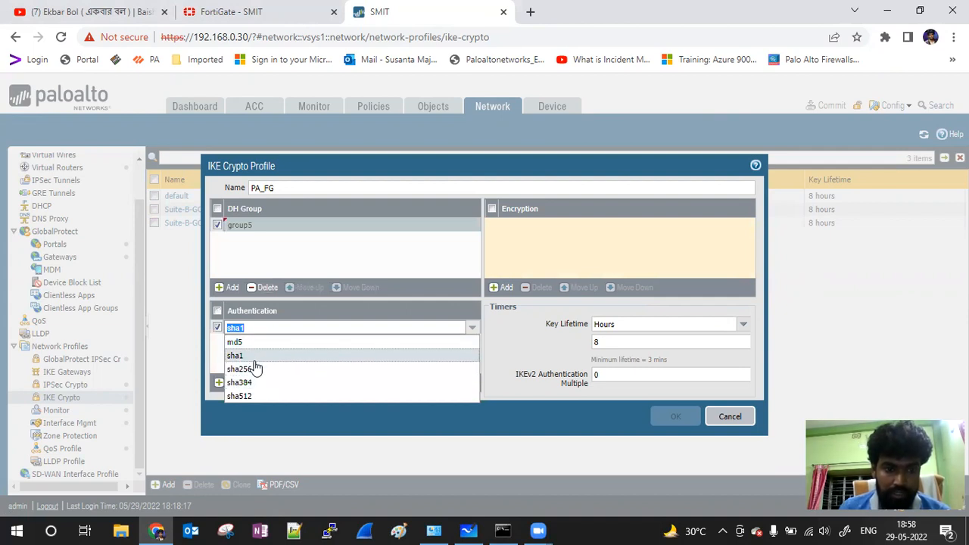
click(254, 371)
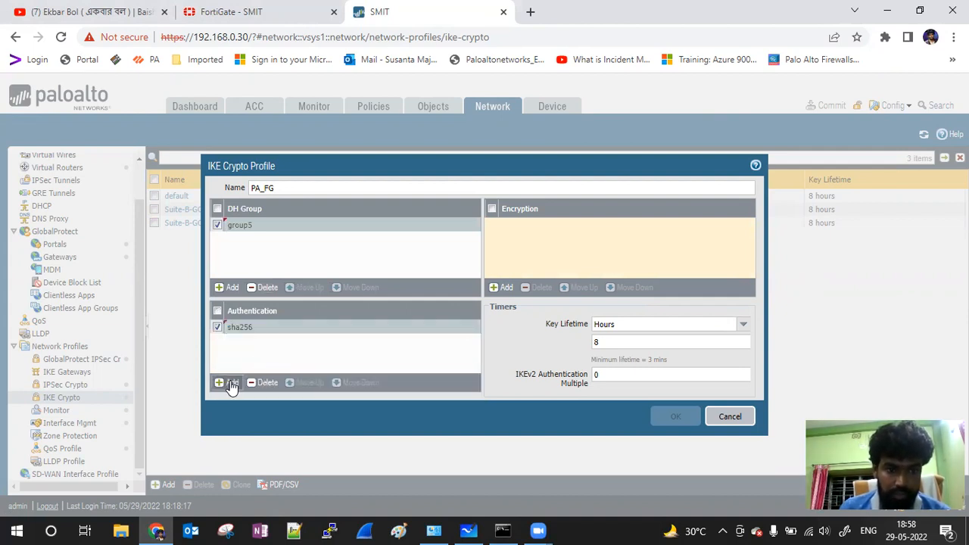
click(229, 383)
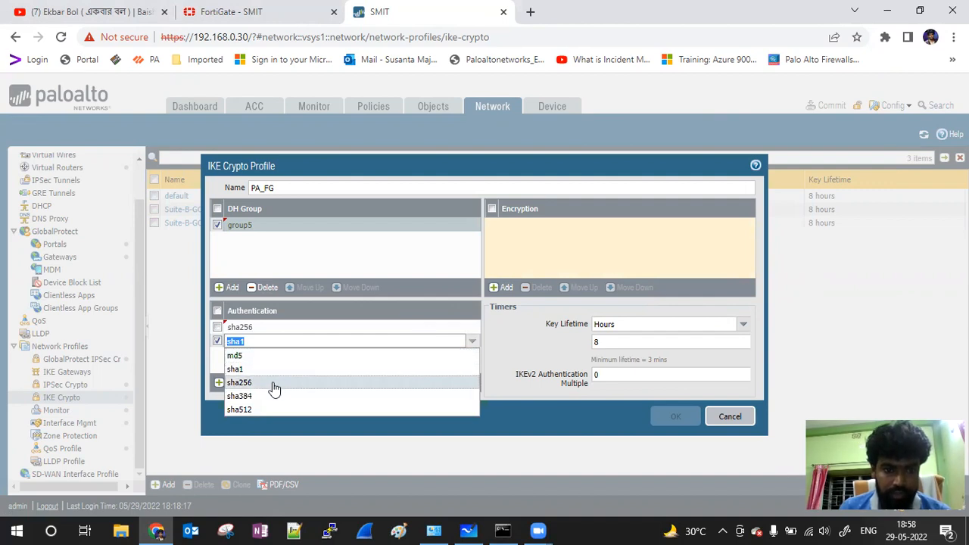
click(532, 345)
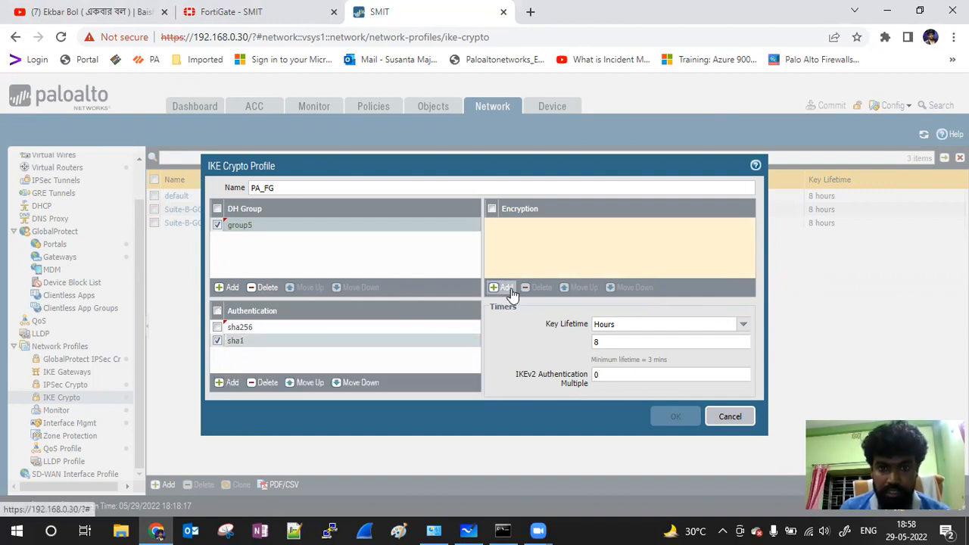
click(503, 287)
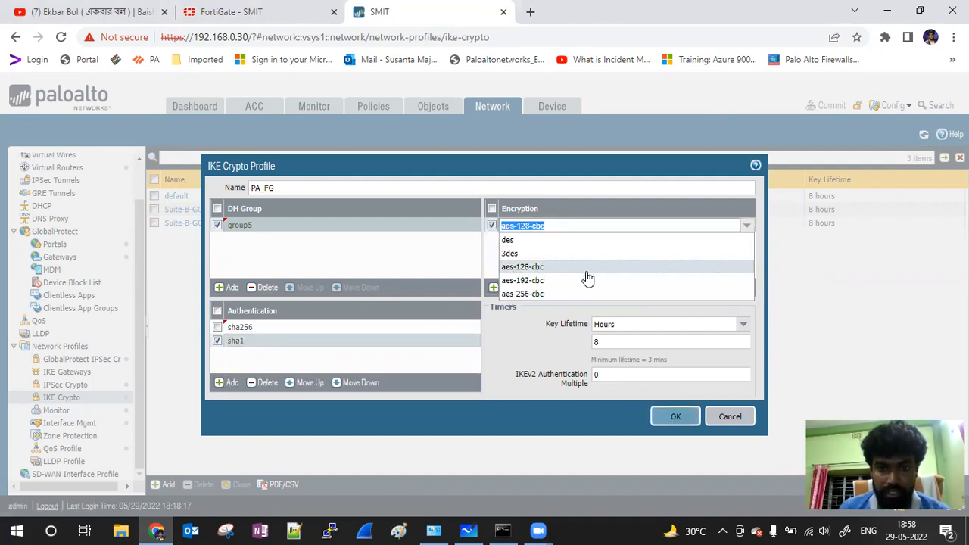
click(539, 294)
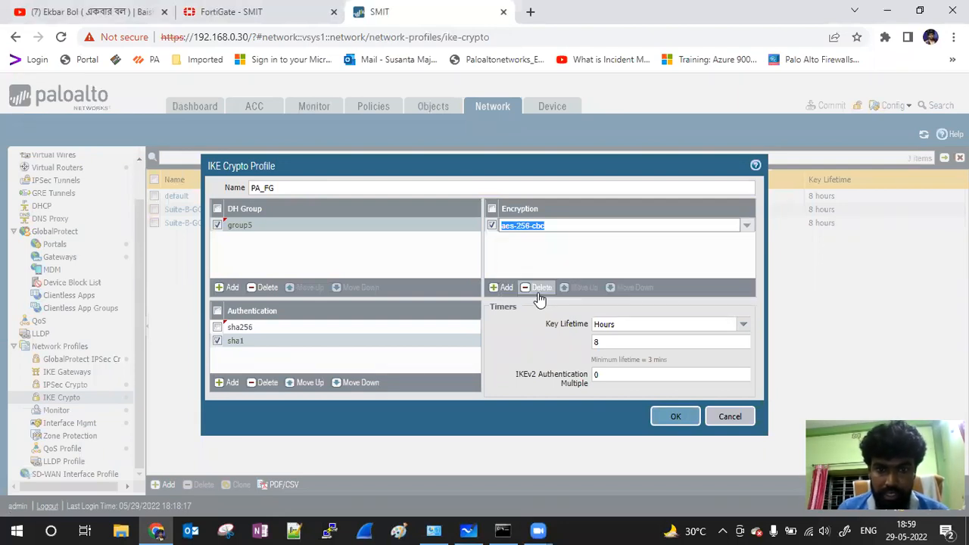
click(539, 296)
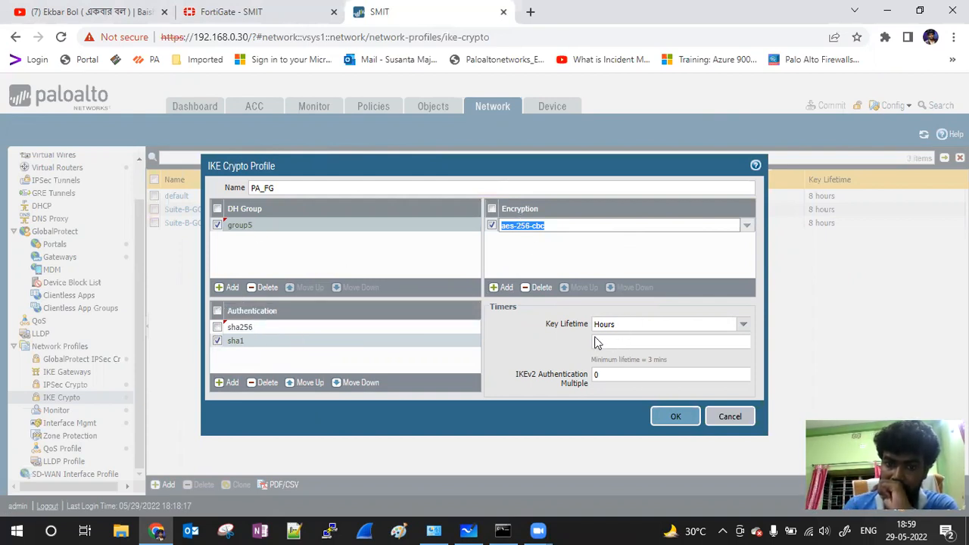
click(682, 426)
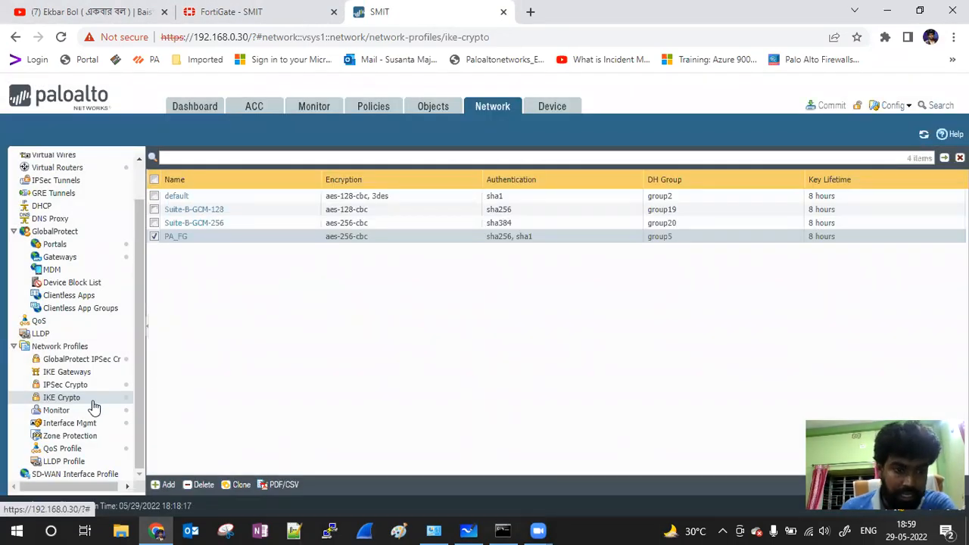
Step: Add IKE gateway IKE_GAT_PA_FG on ethernet1/7 with local IP 192.168.0.20/24
click(80, 373)
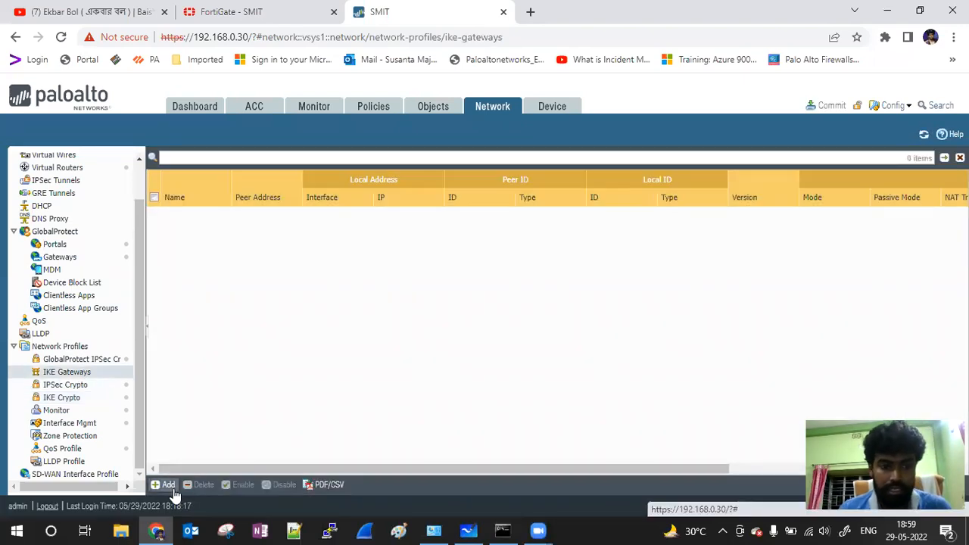
click(163, 485)
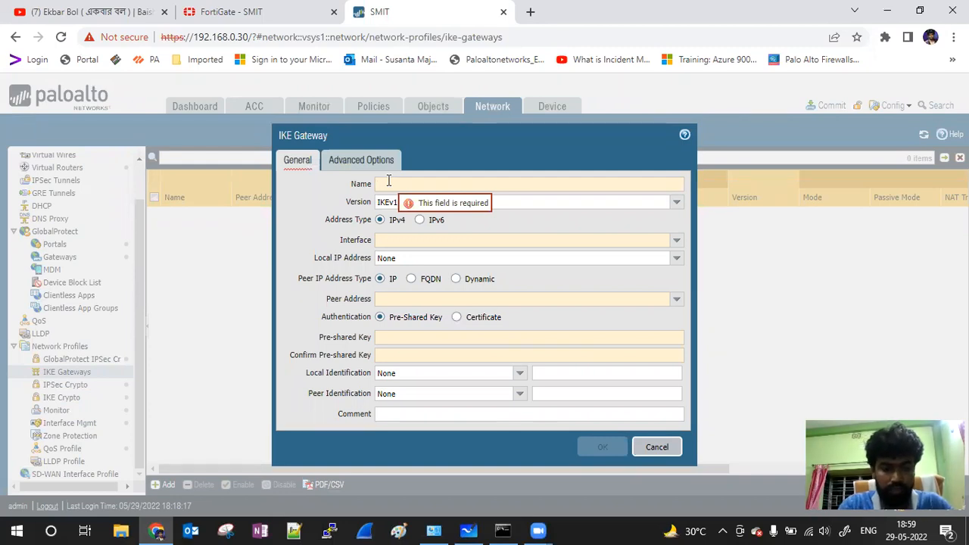
text(IKE)
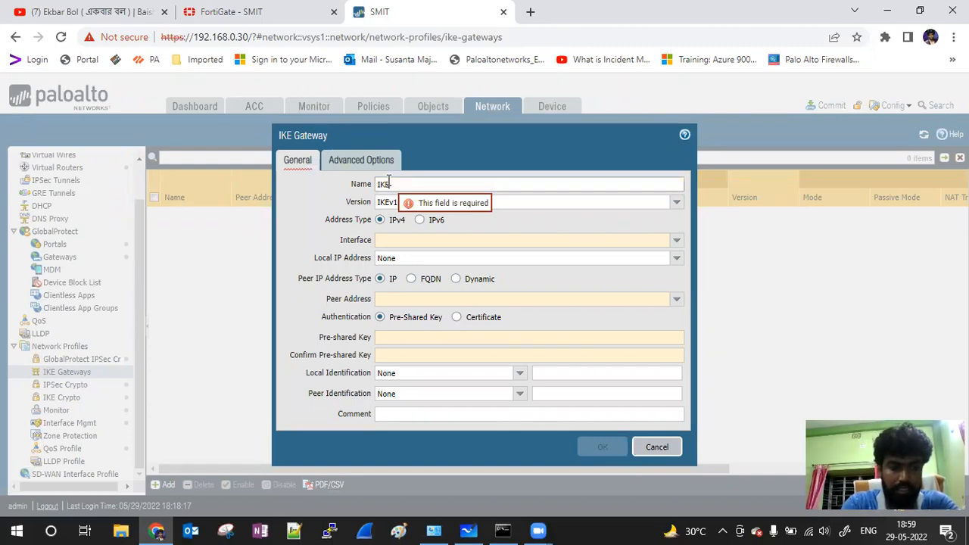
text(_GAT_PA_FG)
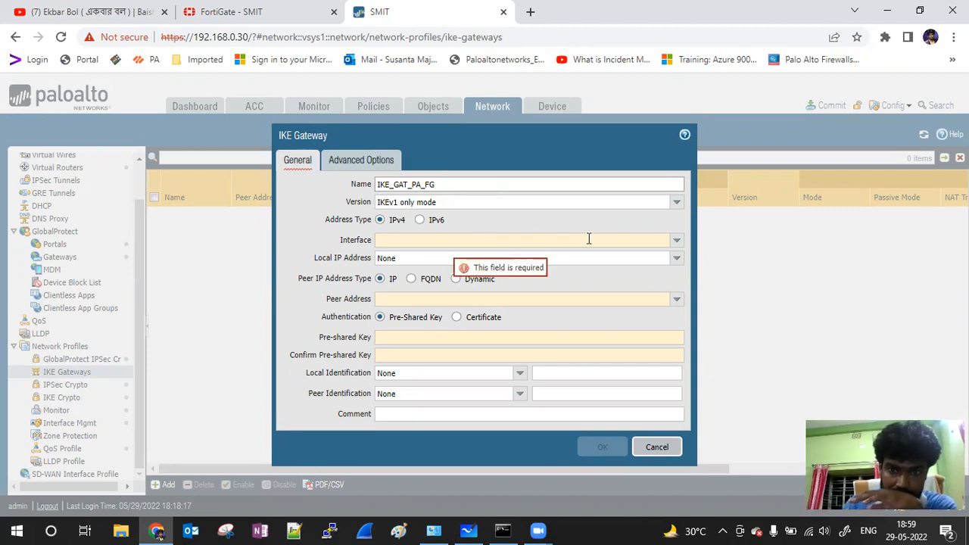
click(678, 242)
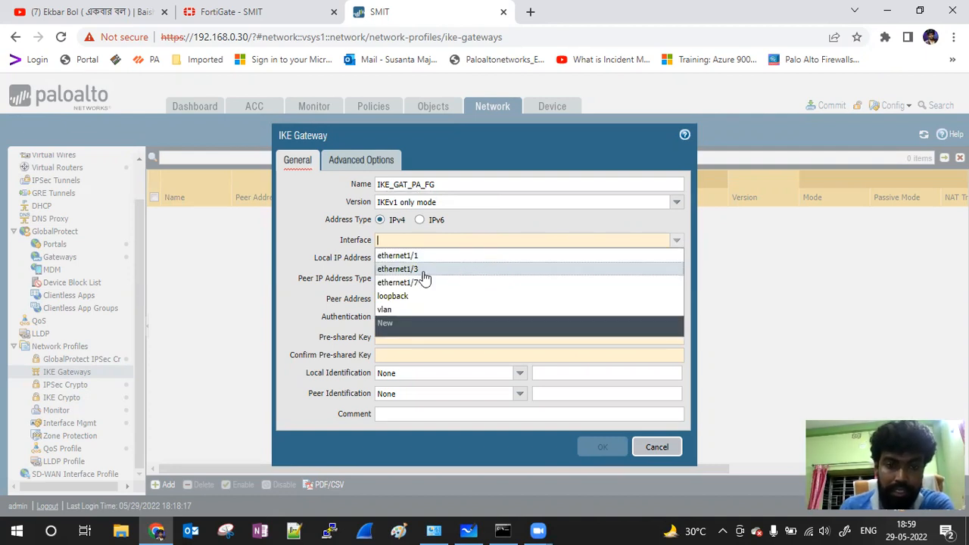
click(424, 283)
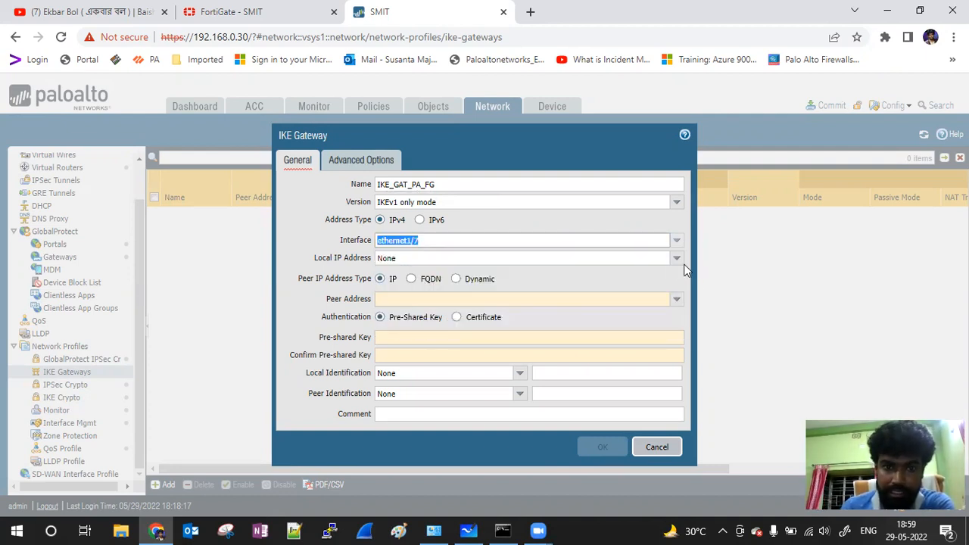
click(676, 258)
click(421, 287)
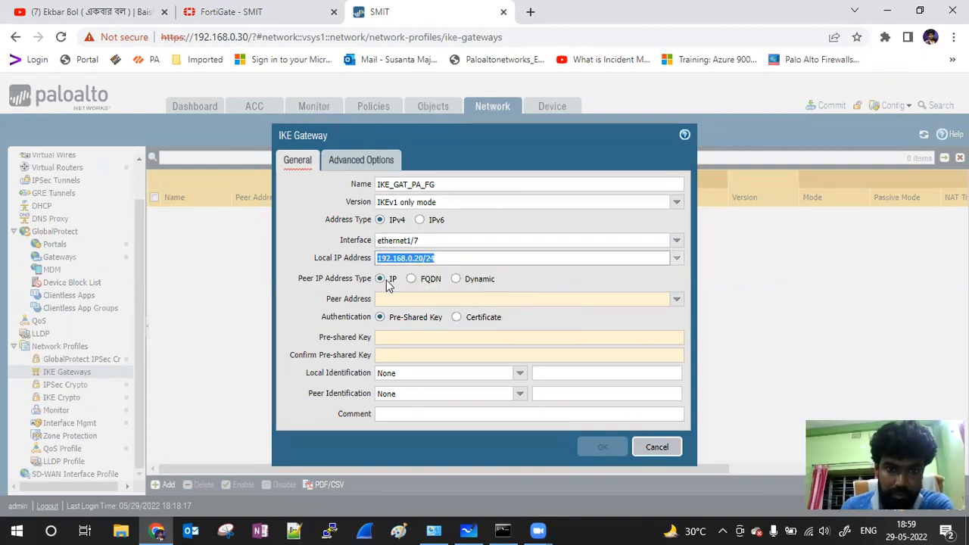
click(397, 299)
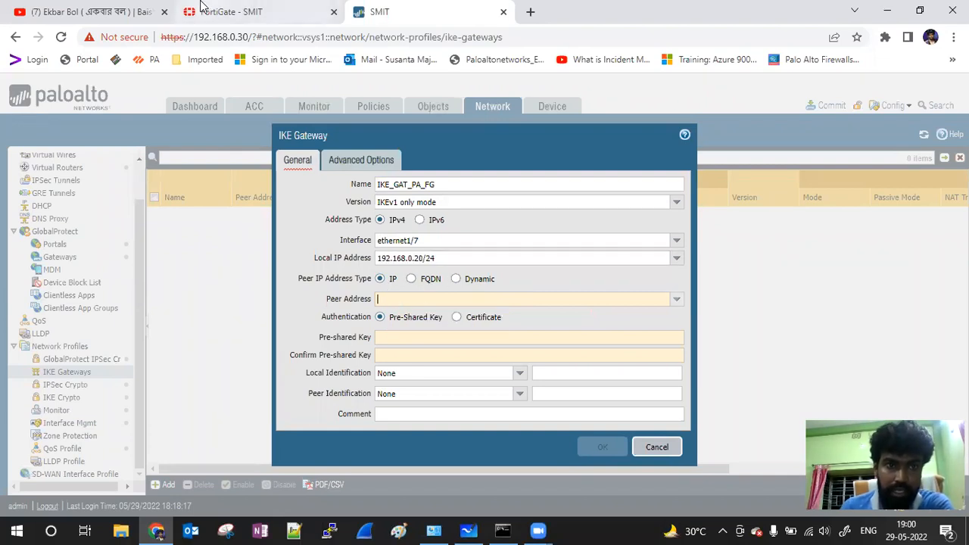
click(303, 22)
Step: Extend the FortiGate session and read the wan IP 192.168.0.99 under Network > Interfaces
click(610, 240)
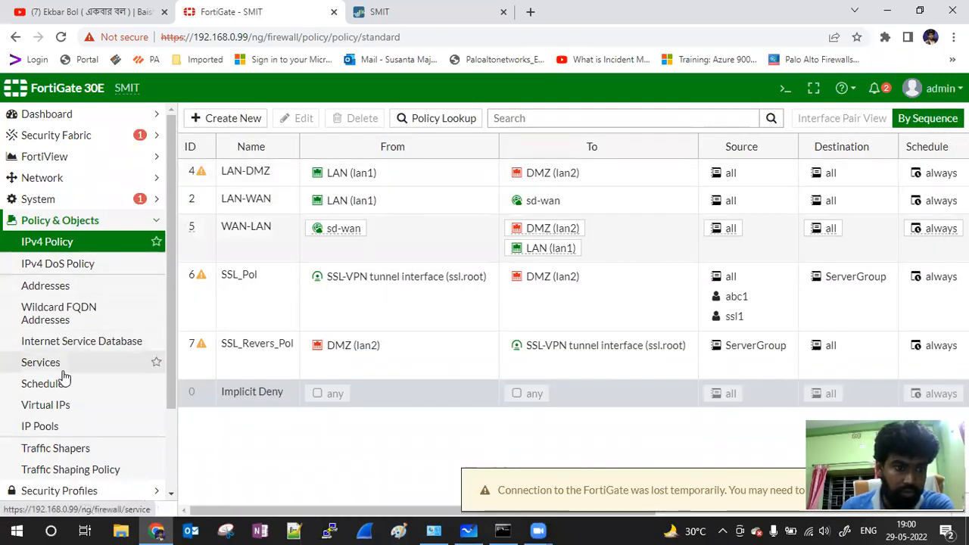
click(64, 177)
click(65, 199)
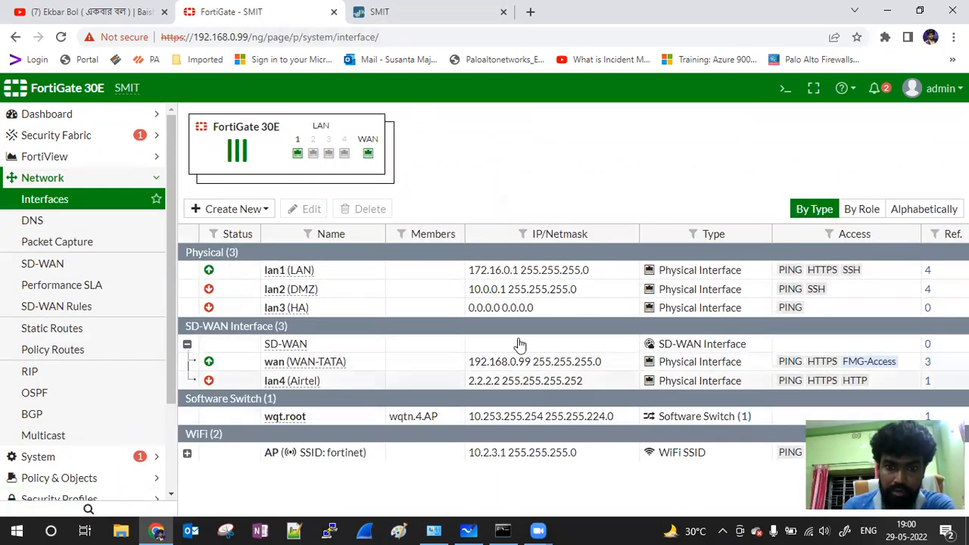
click(421, 13)
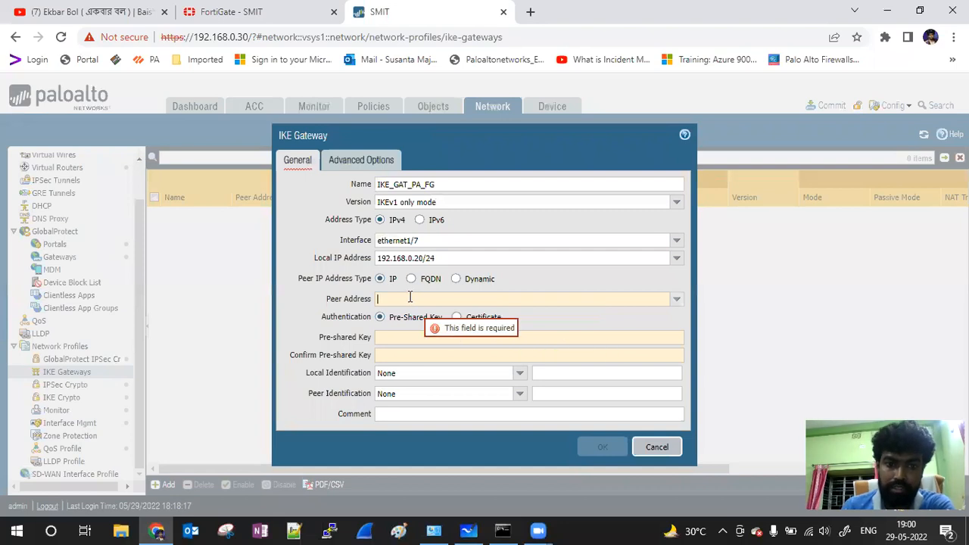
Step: Enter peer address 192.168.0.99, then type the pre-shared key and its confirmation
text(192)
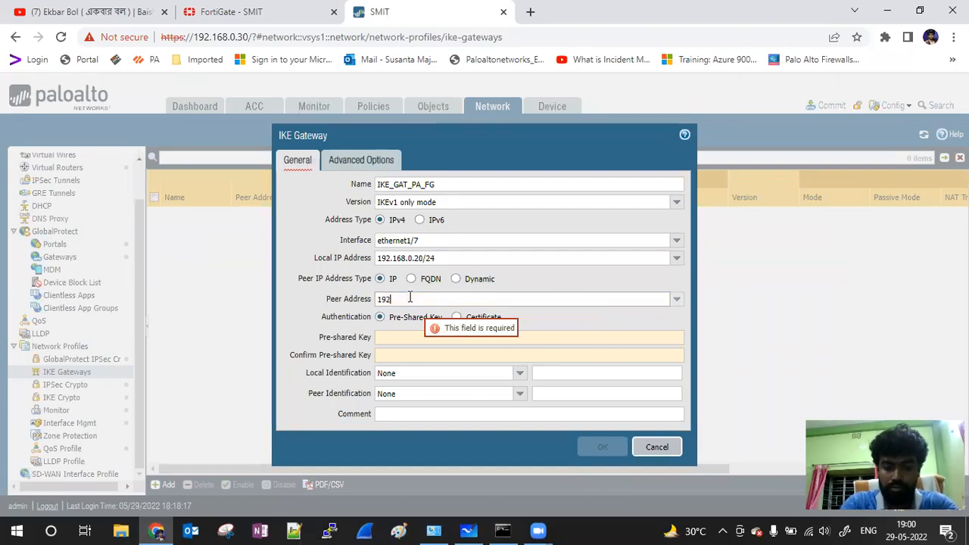
text(.168.)
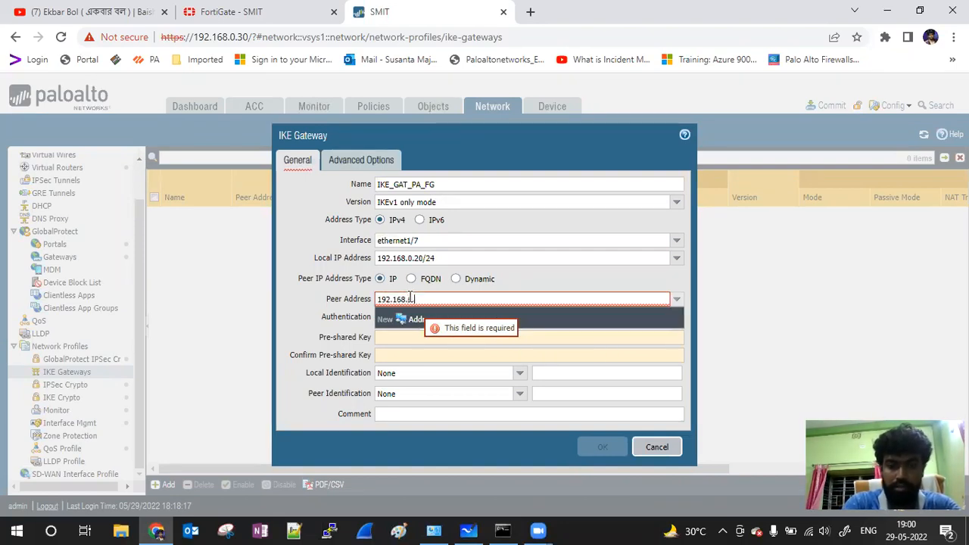
text(0.99)
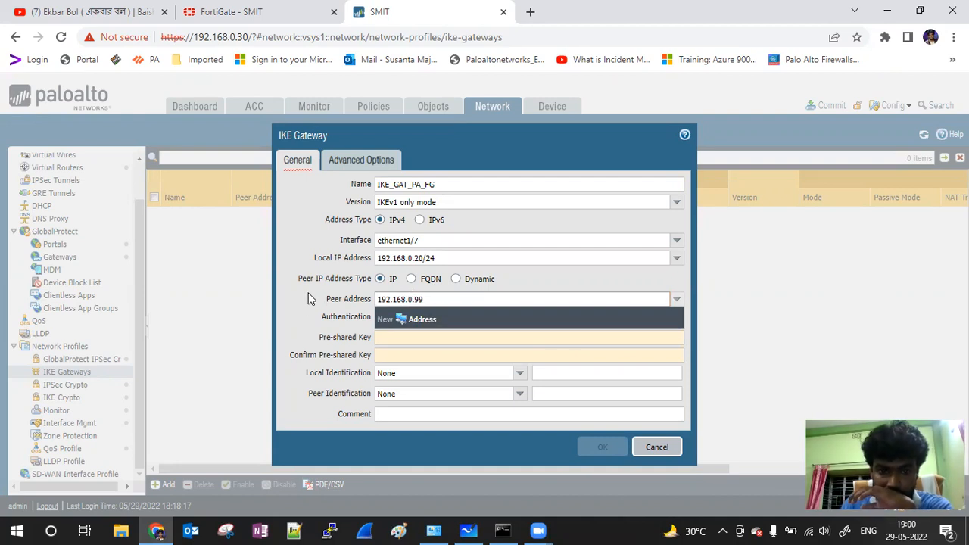
click(414, 340)
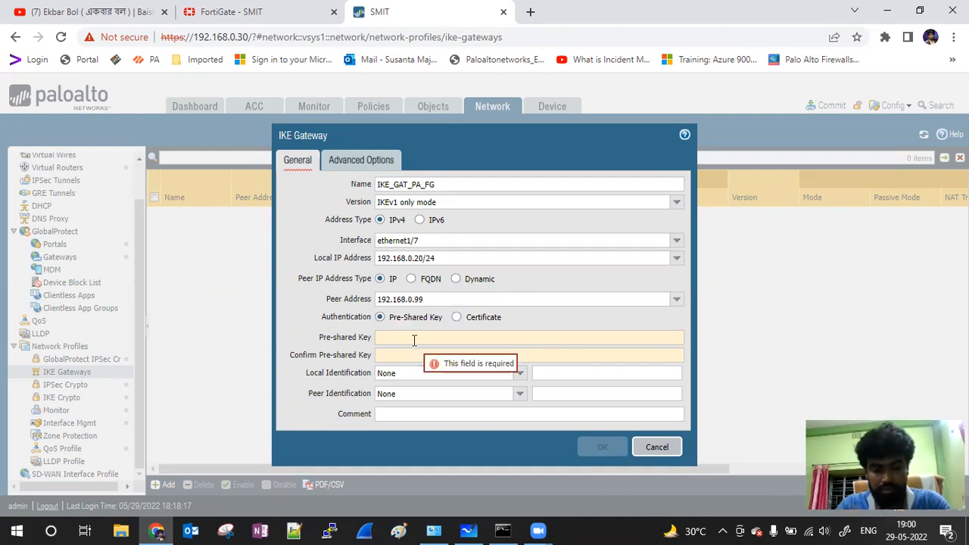
text(••)
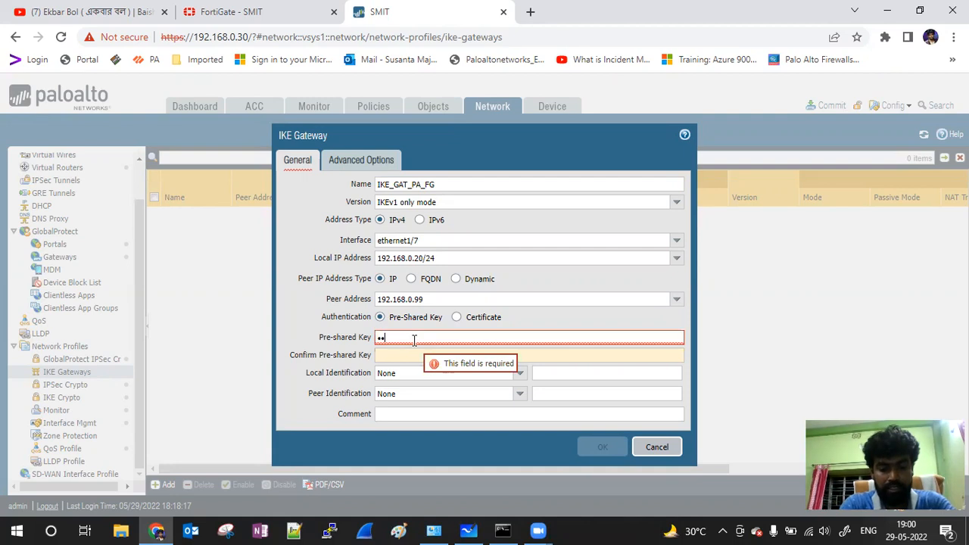
text(•••••••)
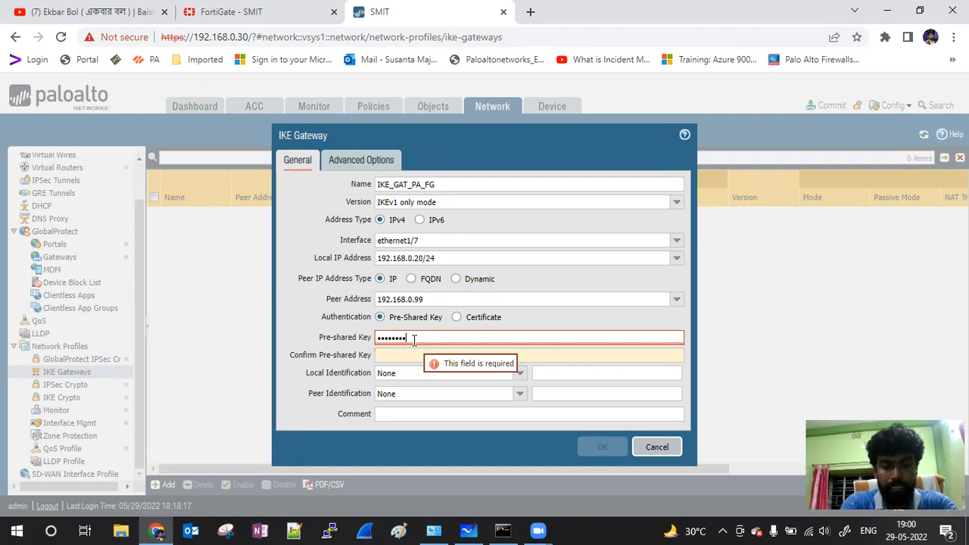
click(409, 354)
text(•)
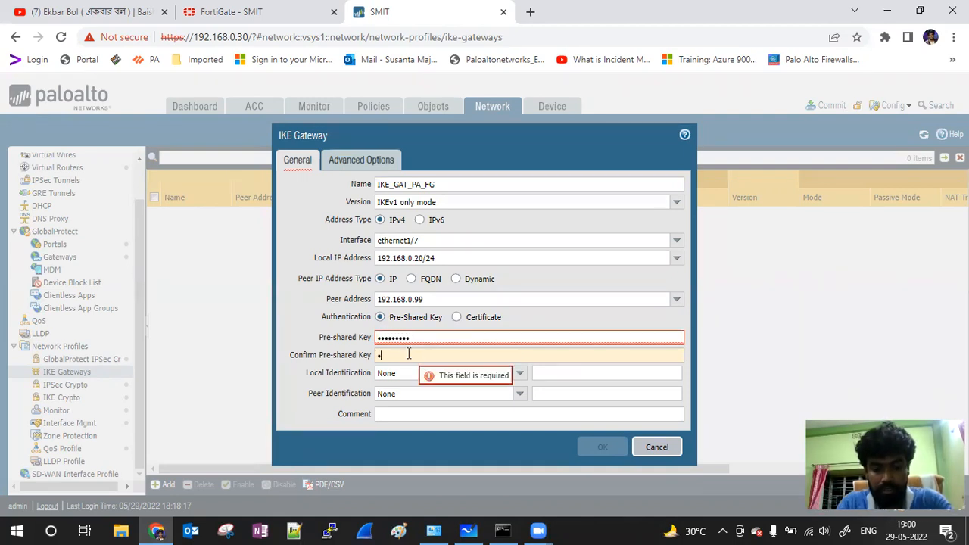
text(•••)
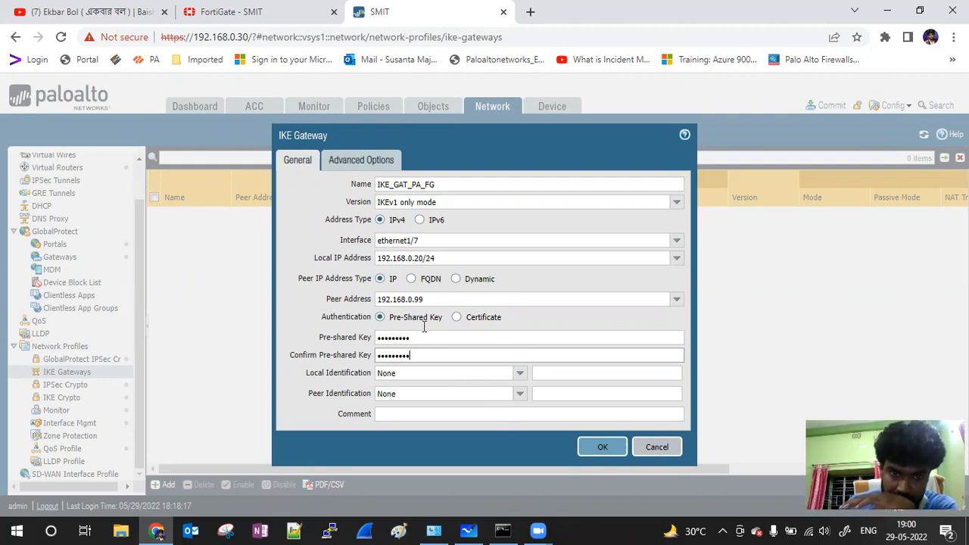
Step: Enable NAT Traversal, choose main exchange mode and crypto profile PA_FG, then save the gateway
click(356, 161)
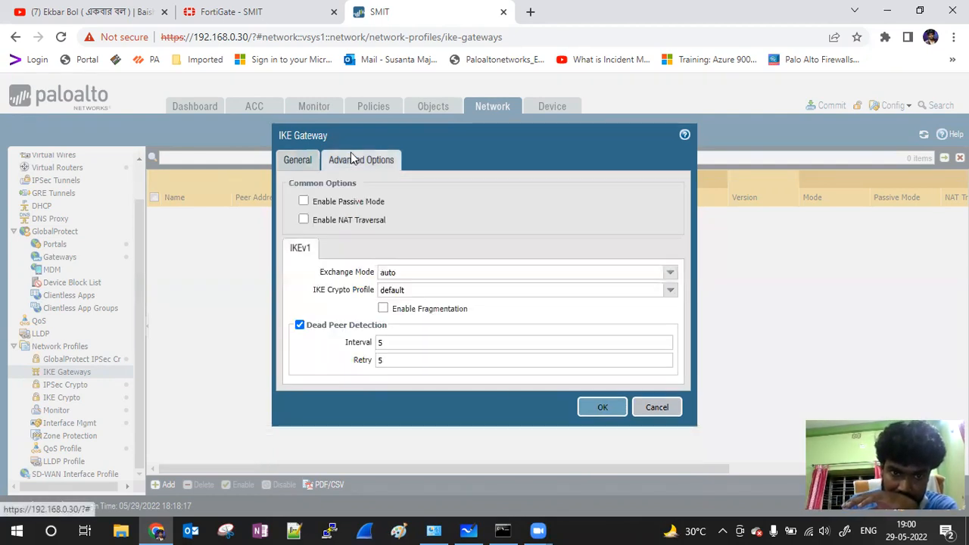
click(306, 224)
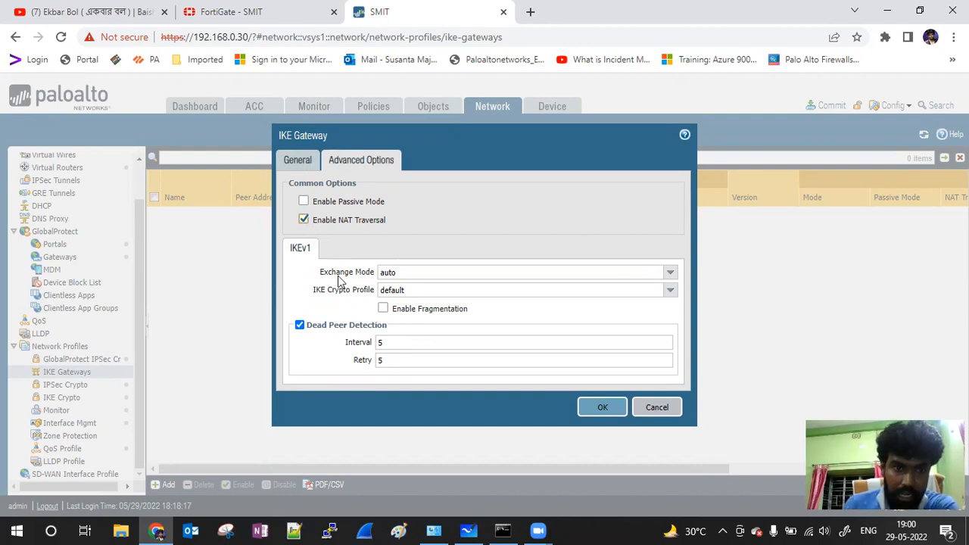
click(670, 274)
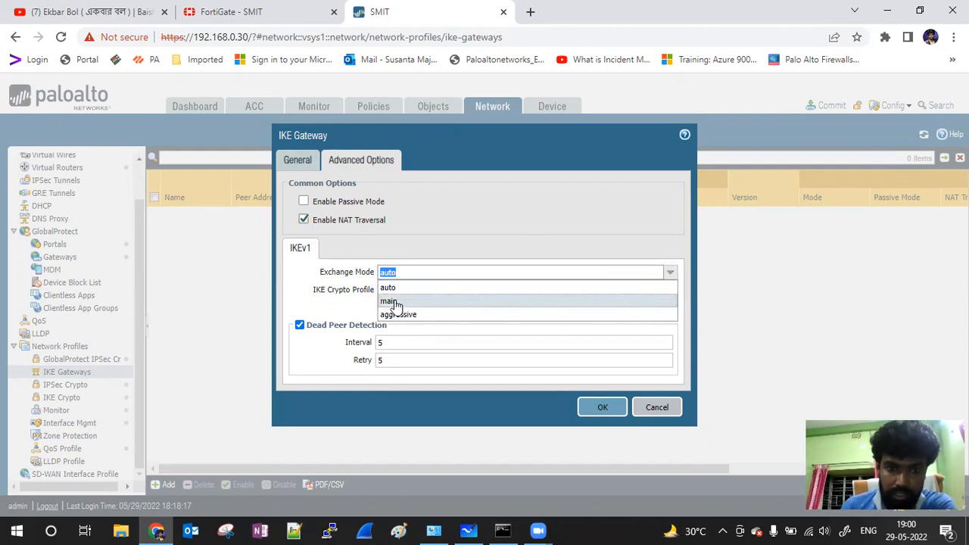
click(394, 301)
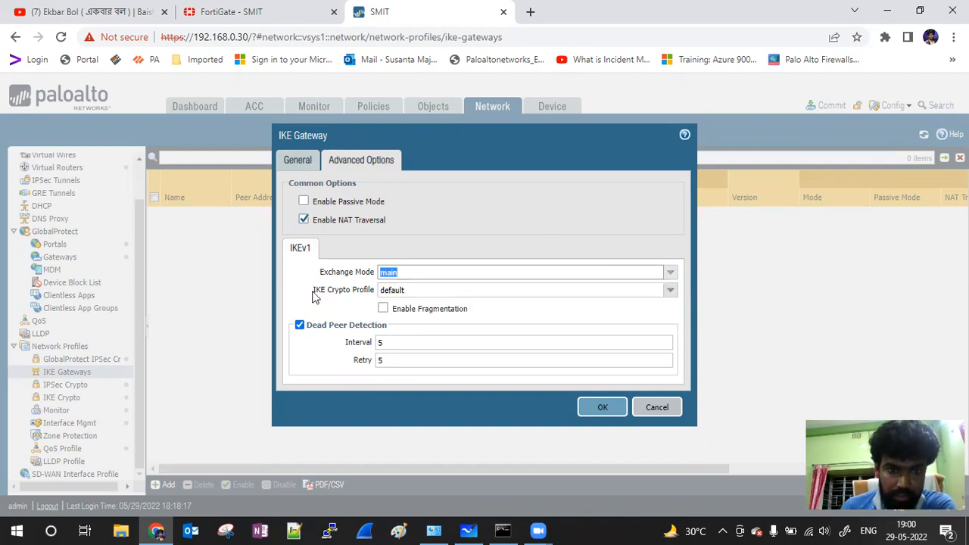
click(670, 291)
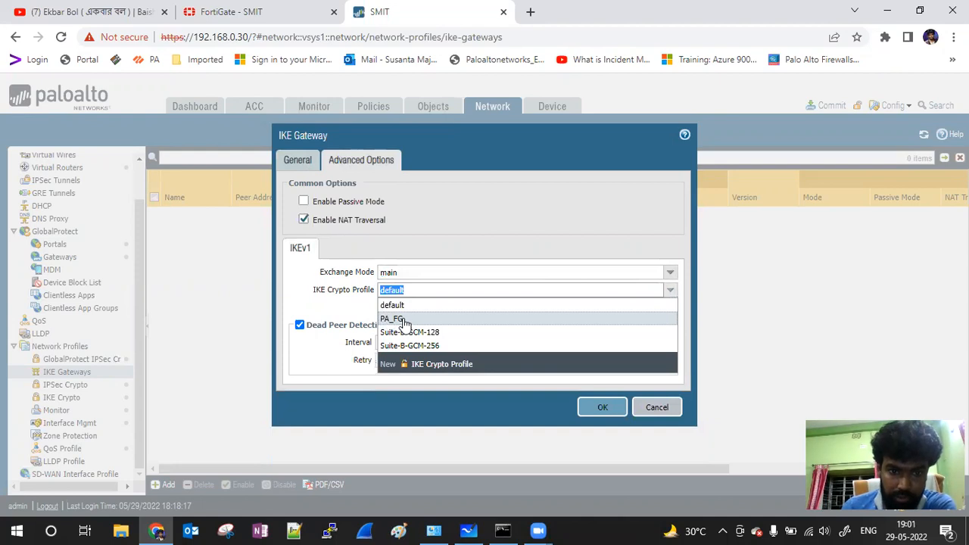
click(399, 318)
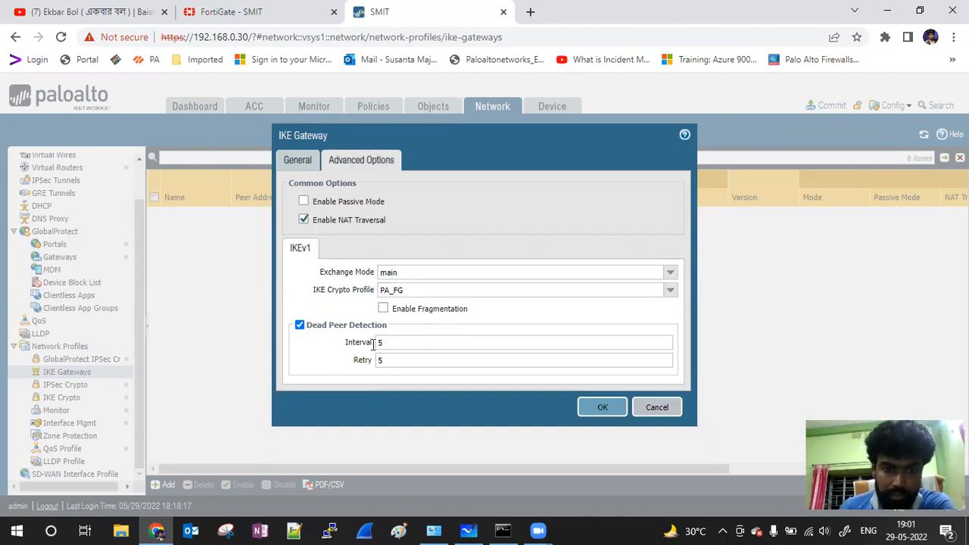
click(599, 406)
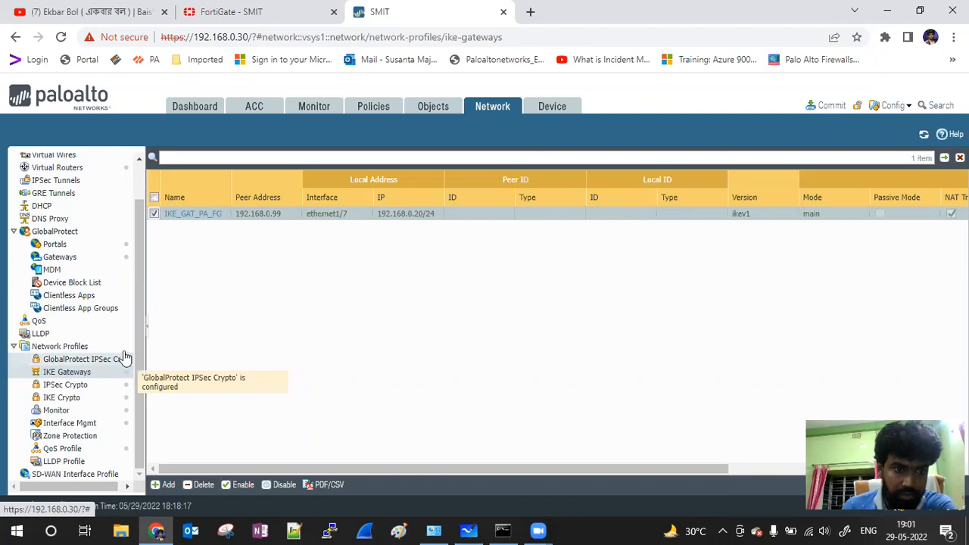
Step: Add a new IPSec crypto profile named IPS_Cry_Prof_PA_FG
click(77, 388)
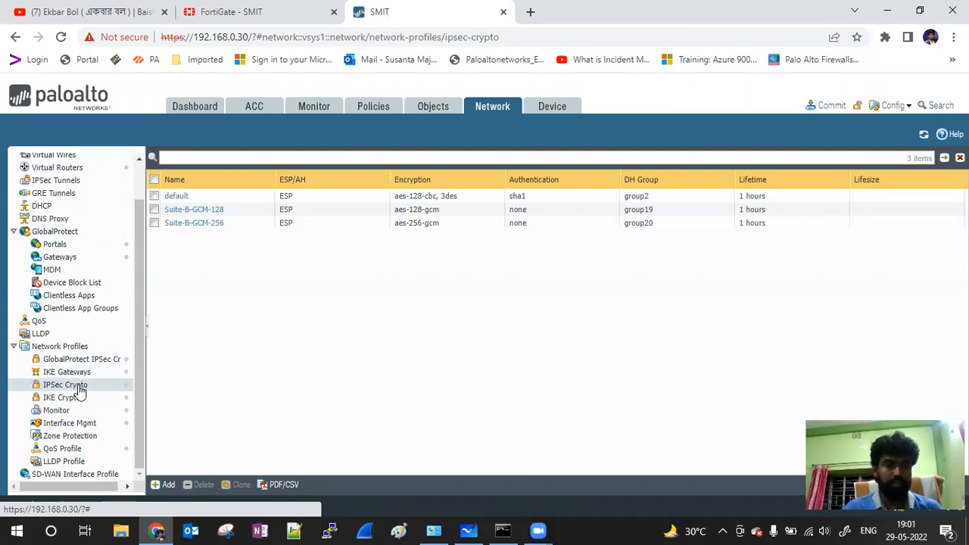
click(167, 484)
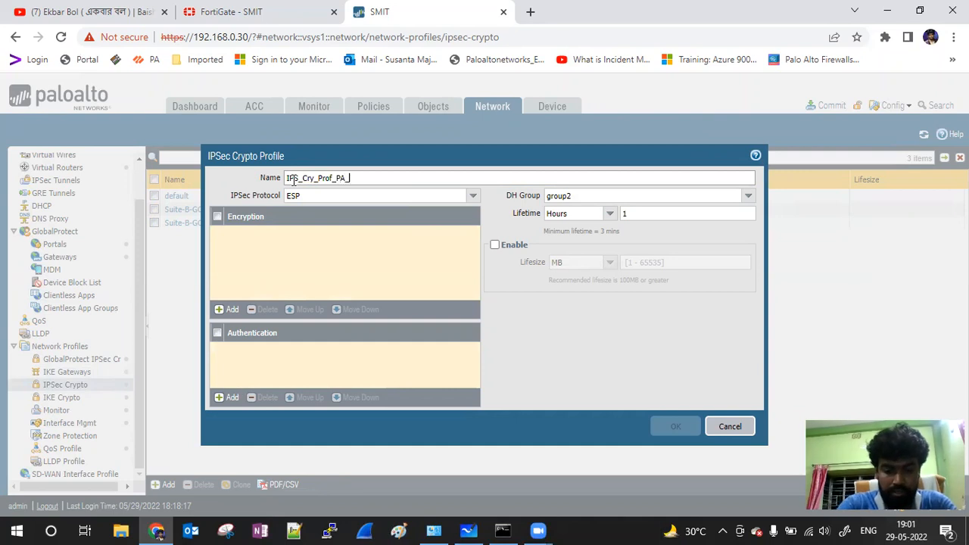
text(FG)
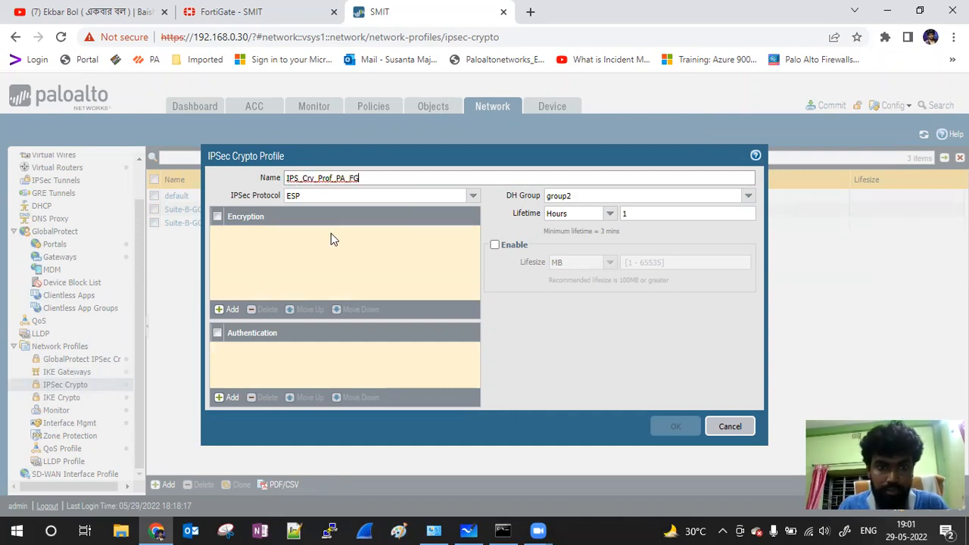
Step: Switch the profile's IPSec protocol from ESP to AH
double_click(308, 195)
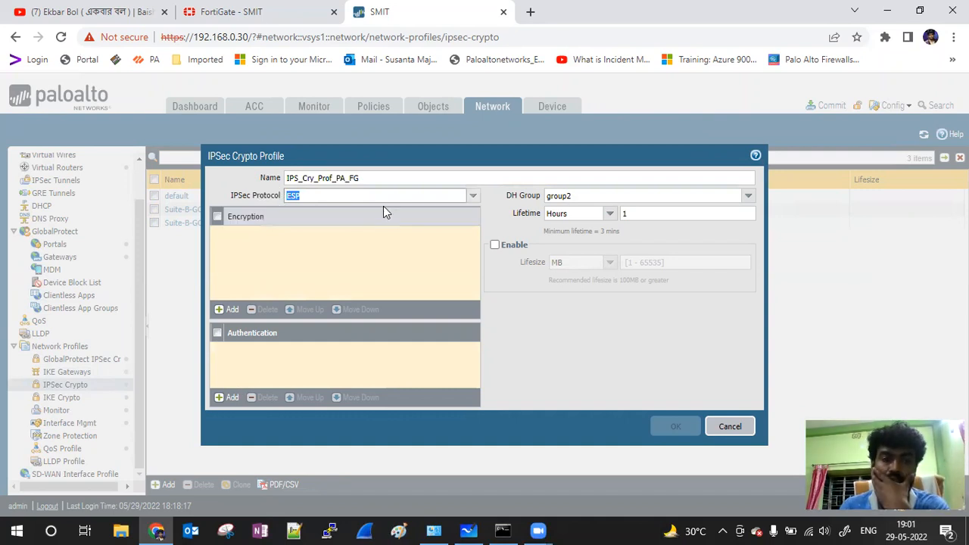
click(473, 195)
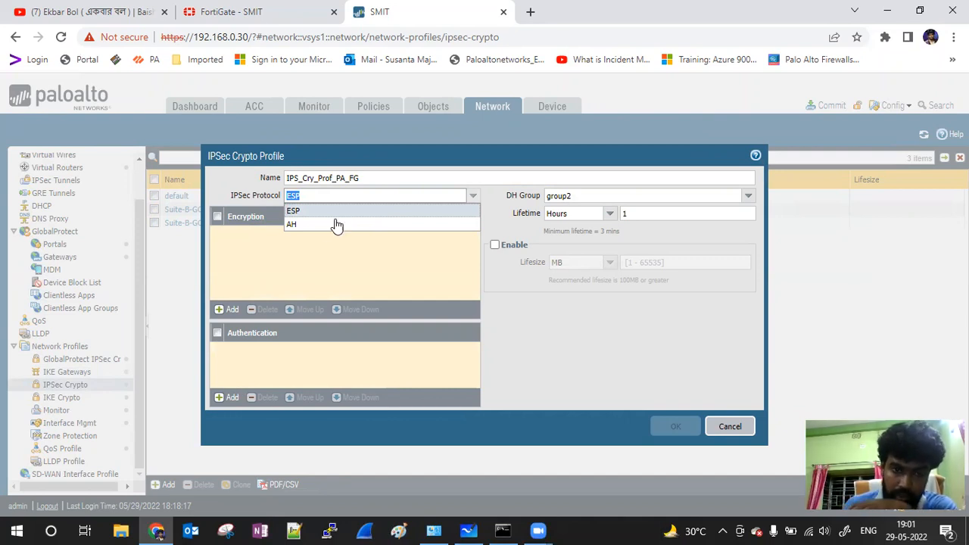
click(320, 211)
click(473, 198)
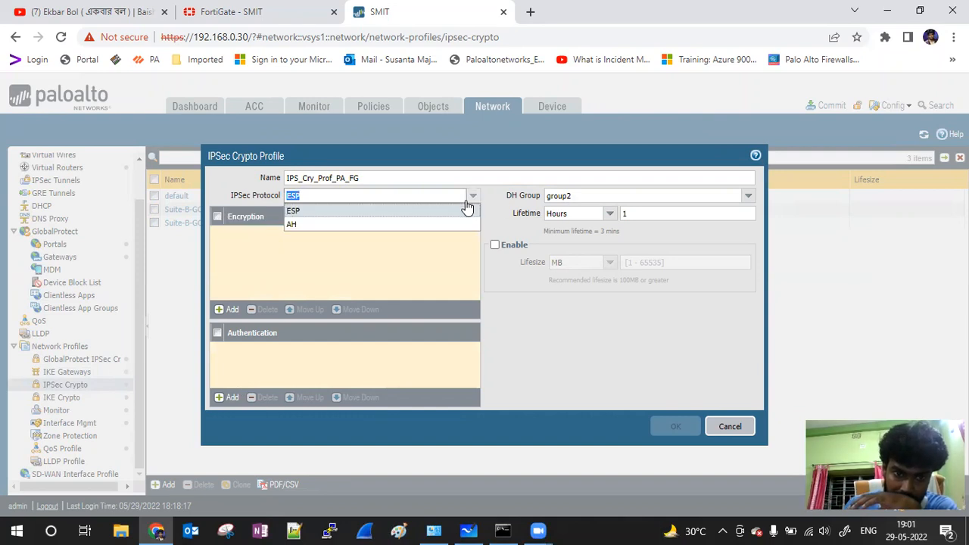
click(336, 227)
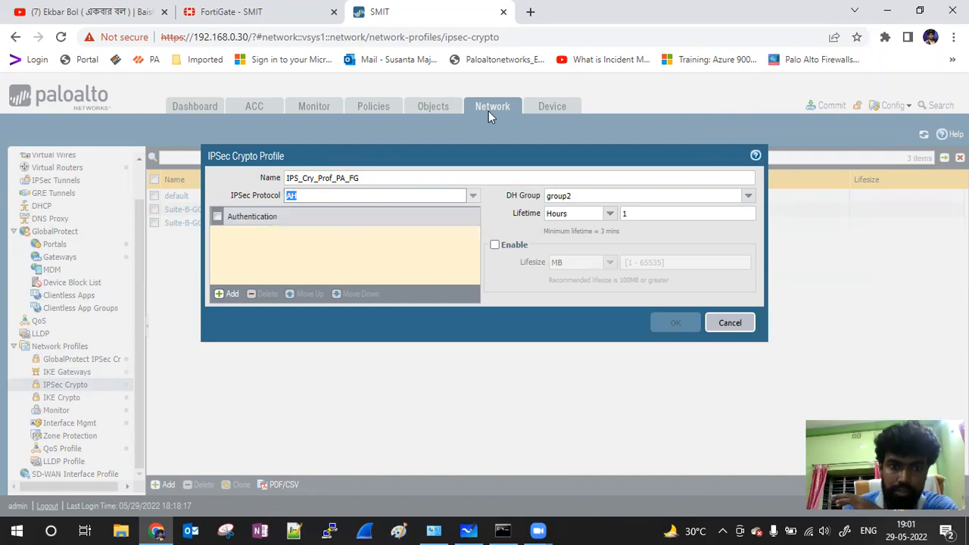
click(530, 12)
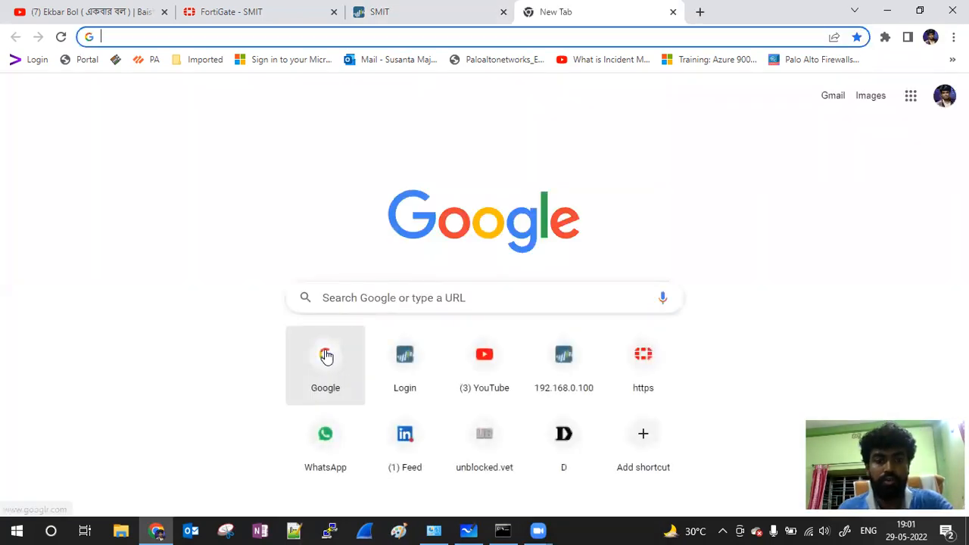
Step: Search Google for 'what is the derefcr between esp and ah'
click(325, 354)
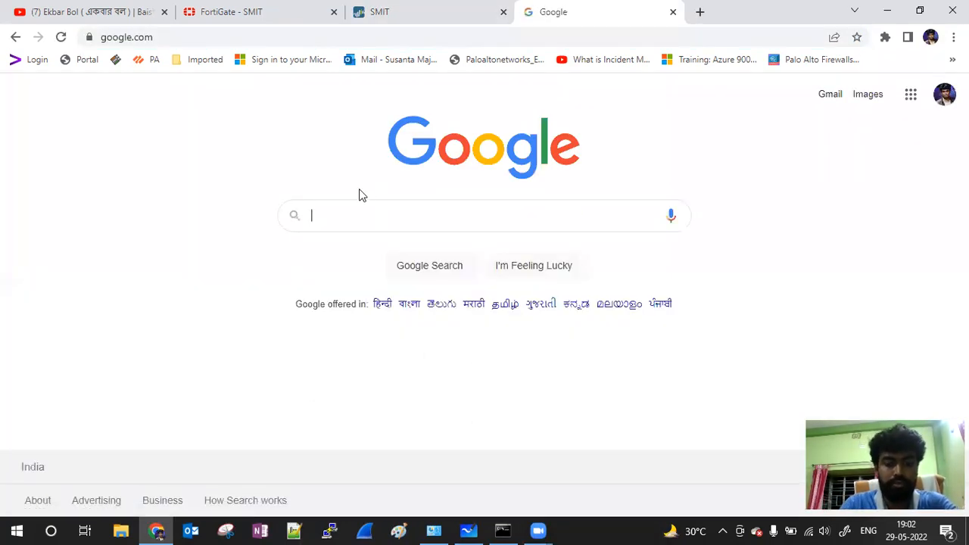
text(what is the f)
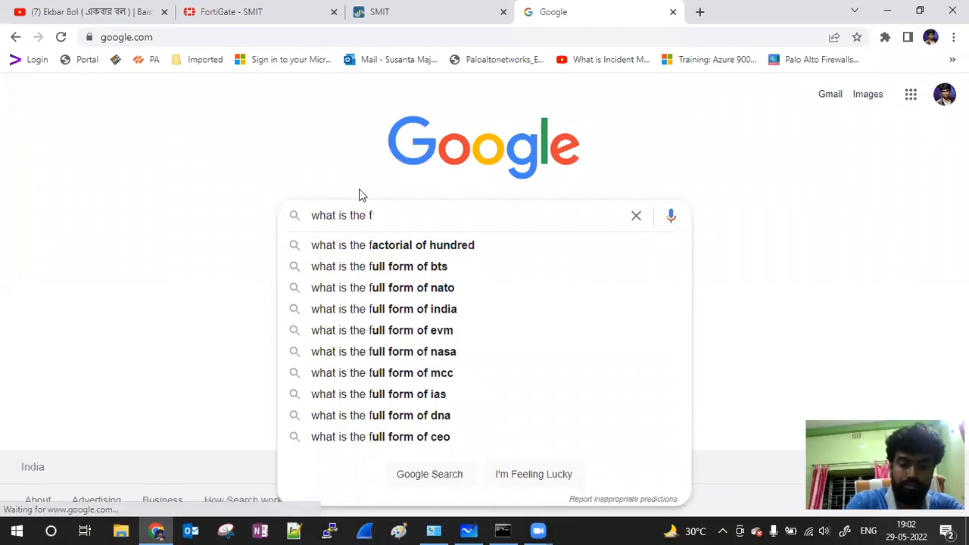
key(BackSpace)
text(deref)
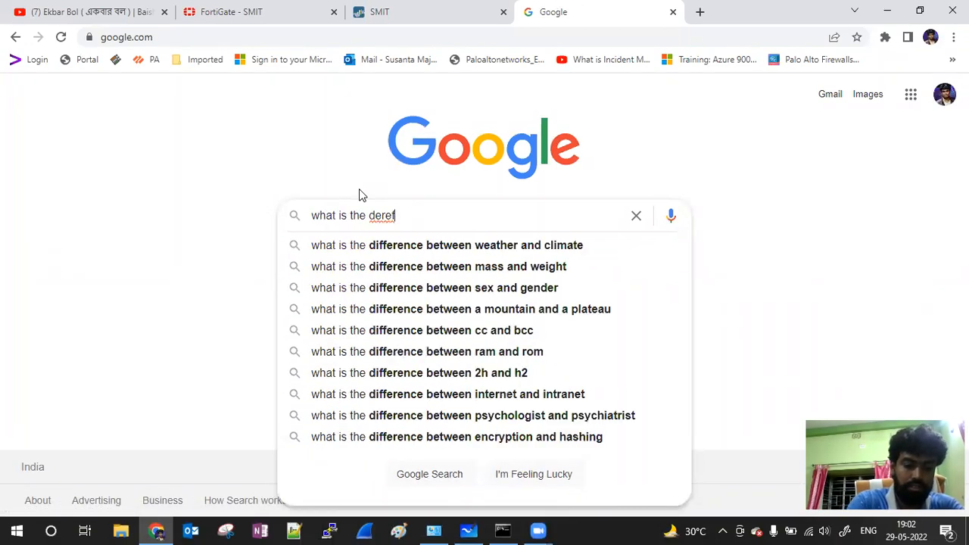
text(cr b)
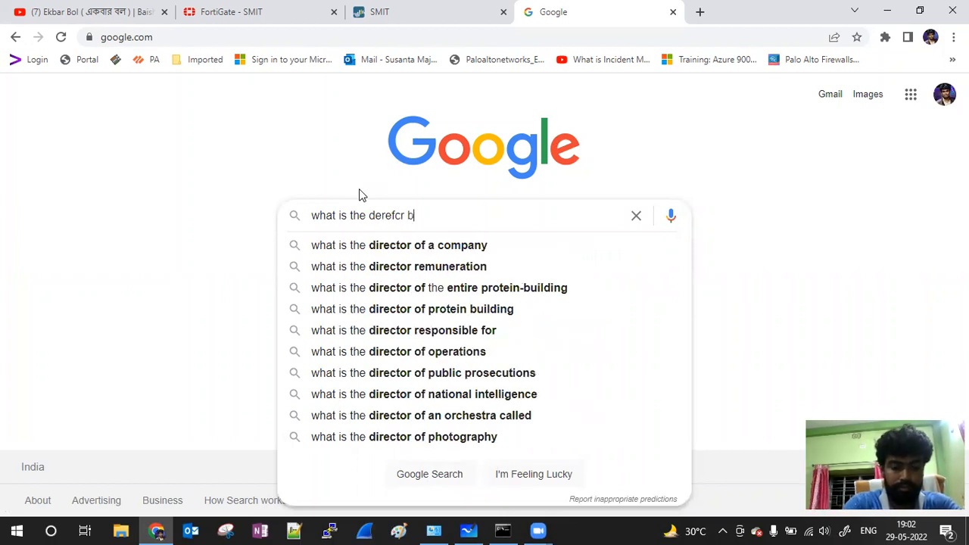
text(etween )
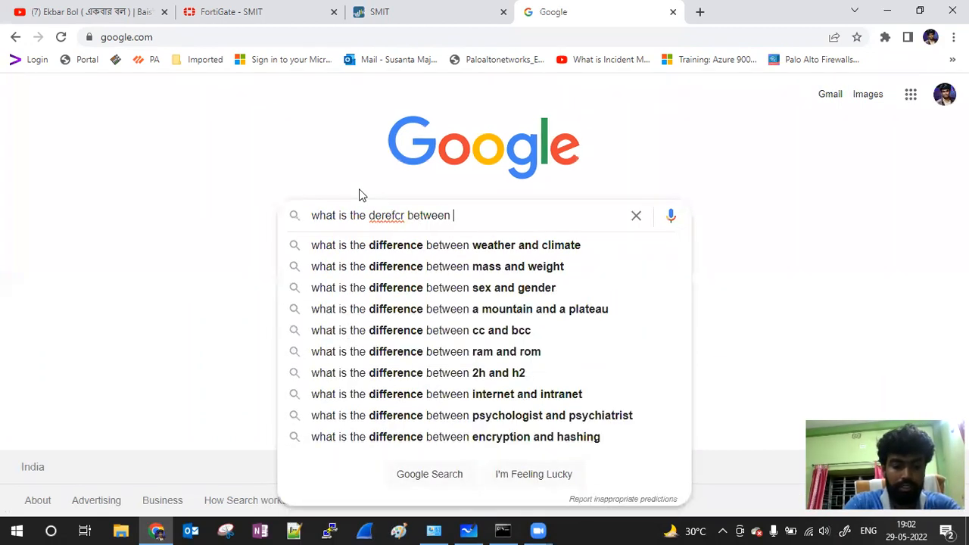
text(esp and ah)
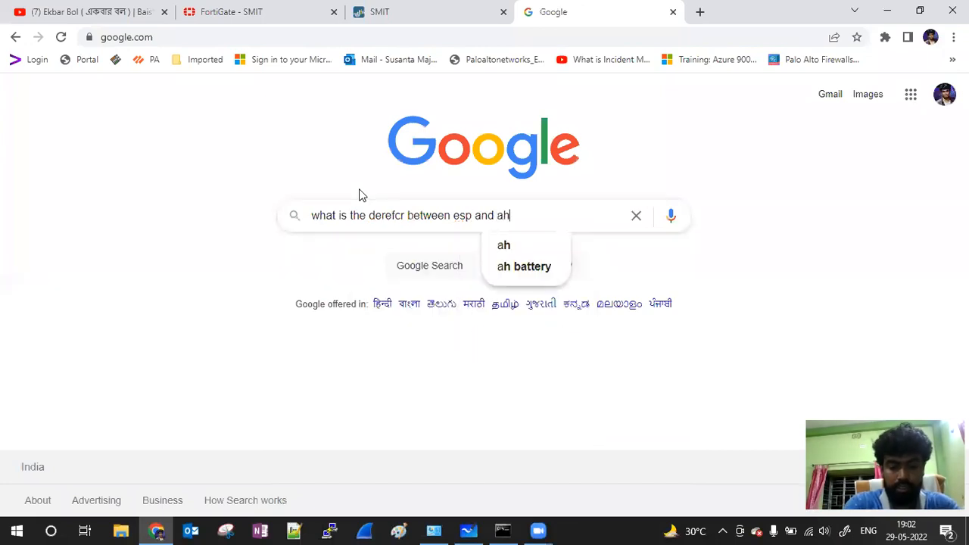
key(Return)
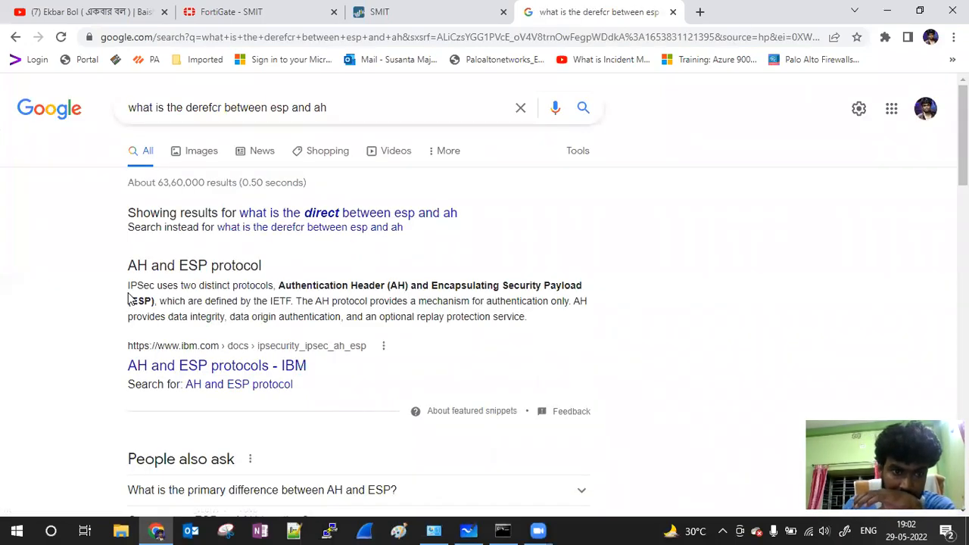
Step: Highlight the IBM snippet lines on AH authentication, data integrity and replay protection
drag(130, 285, 584, 286)
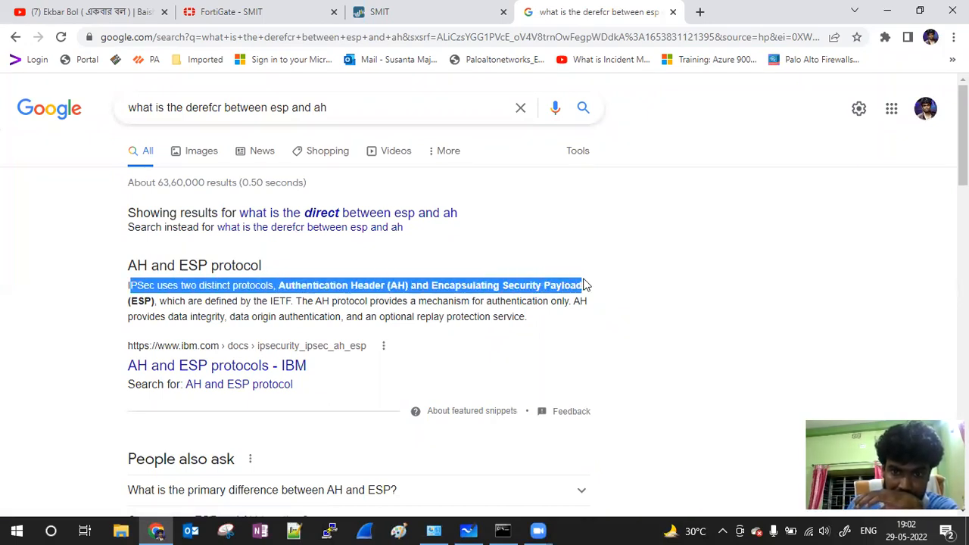
drag(179, 302, 592, 304)
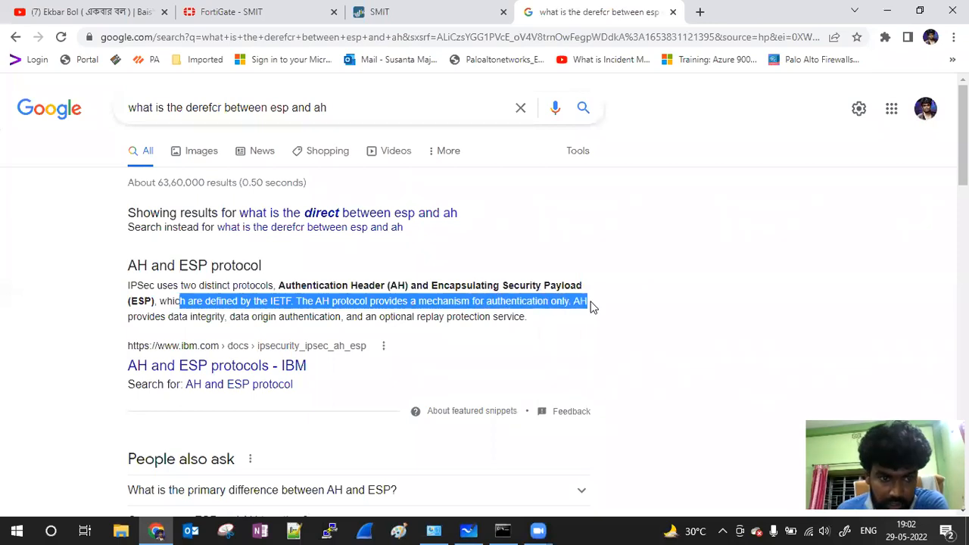
drag(123, 319, 222, 318)
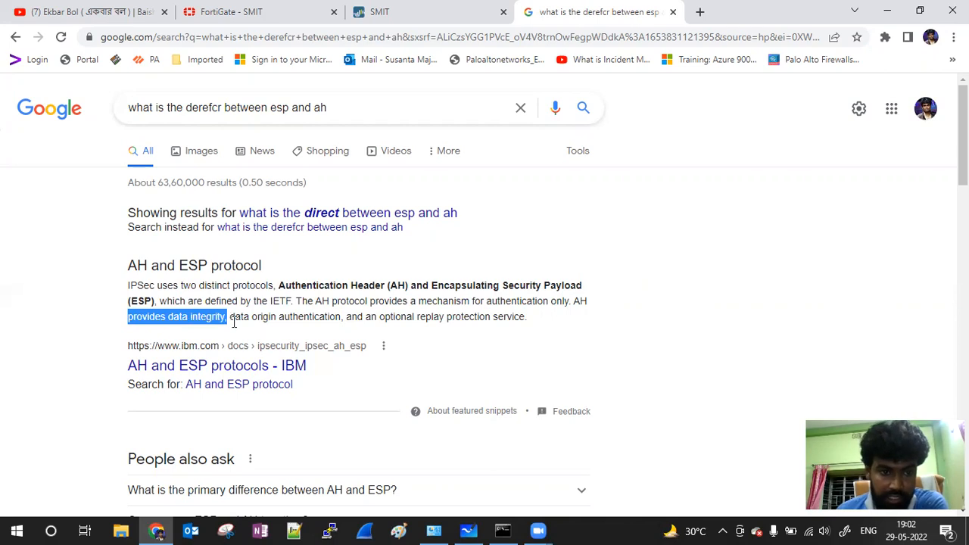
click(233, 323)
drag(233, 320, 550, 323)
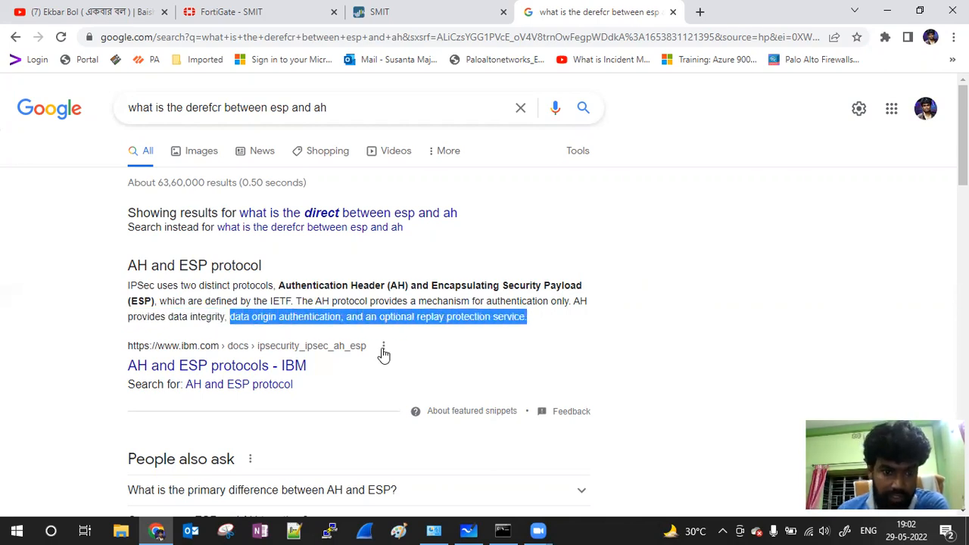
Step: Expand the People also ask answers on AH versus ESP and transport versus tunnel mode
scroll(383, 348, down, 1)
scroll(349, 337, down, 1)
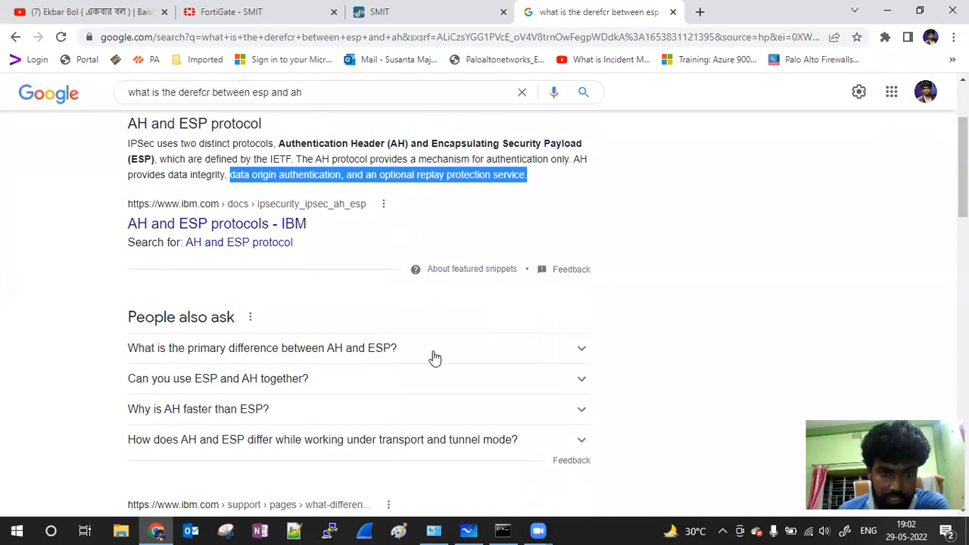
click(580, 351)
scroll(415, 330, down, 1)
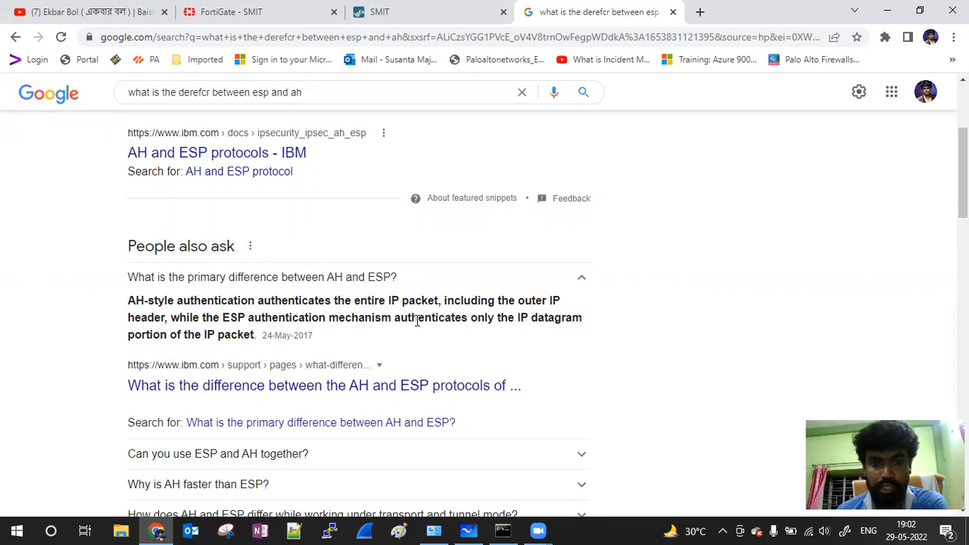
drag(131, 300, 277, 335)
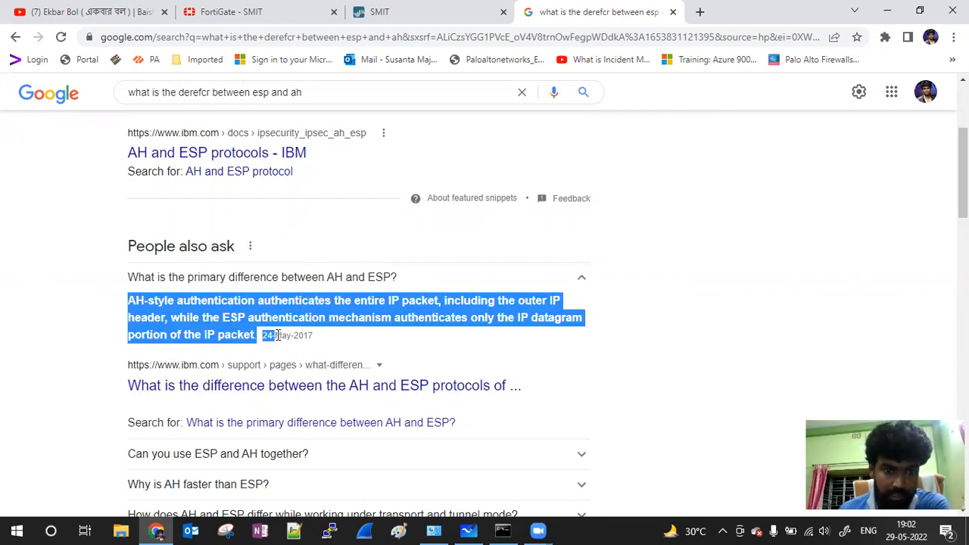
scroll(417, 325, down, 2)
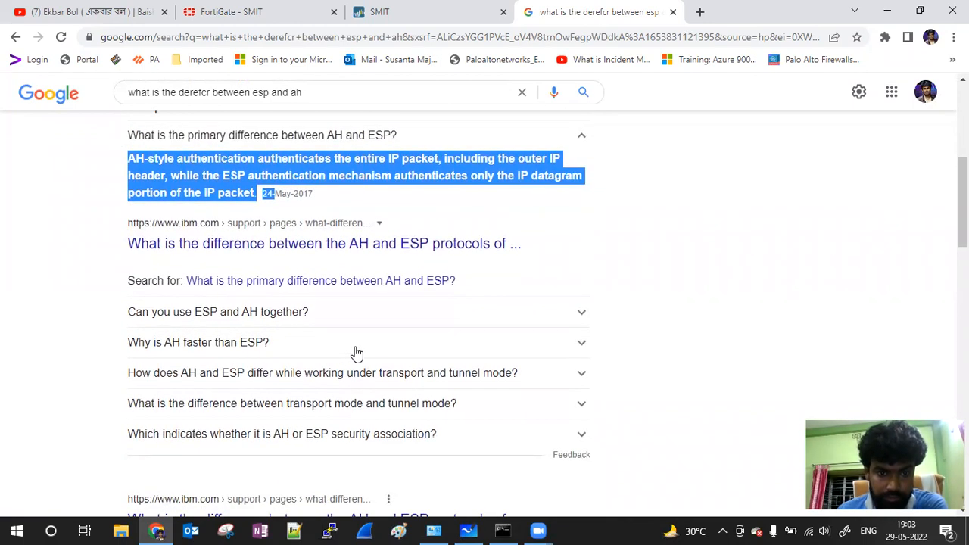
click(526, 376)
scroll(316, 338, down, 1)
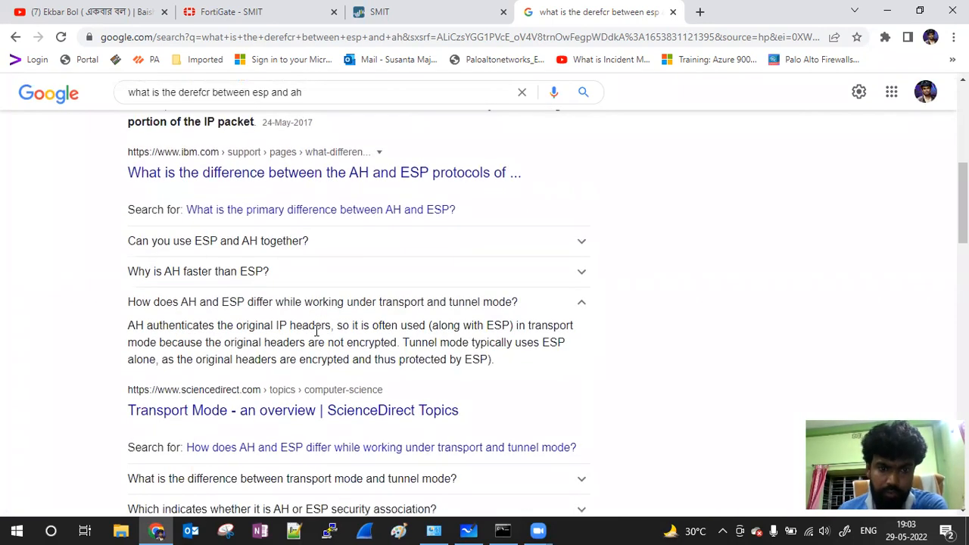
scroll(315, 331, up, 6)
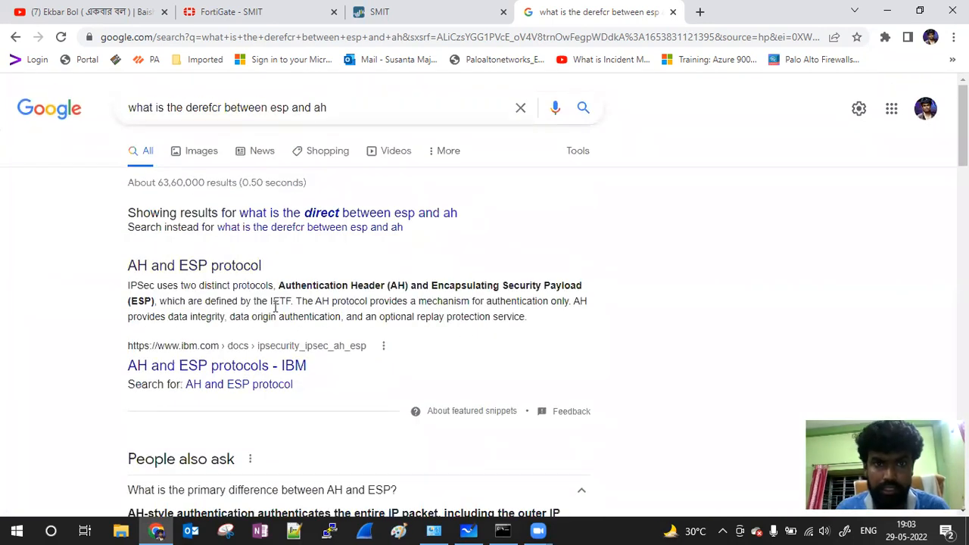
Step: Back in PAN-OS, add an encryption entry and try sha256 authentication under AH
click(412, 15)
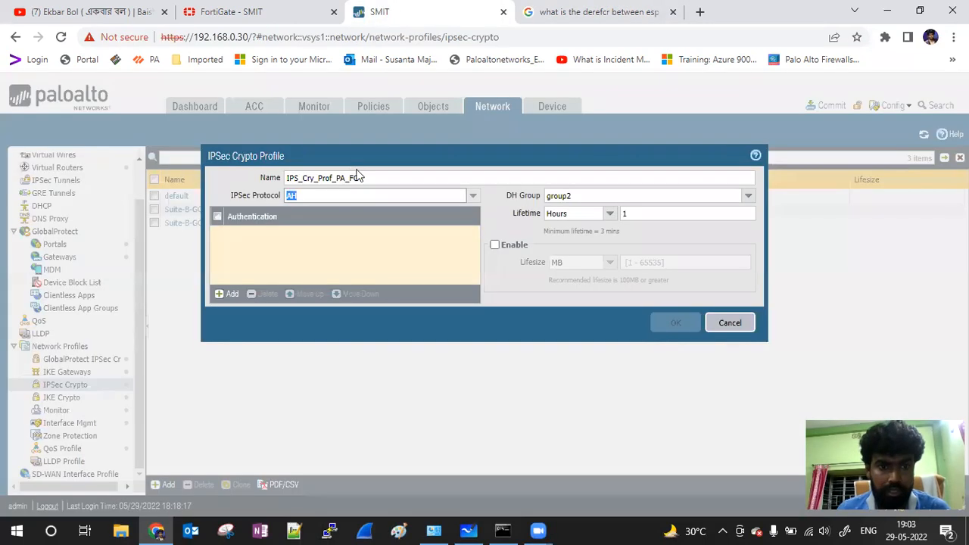
click(473, 195)
click(291, 209)
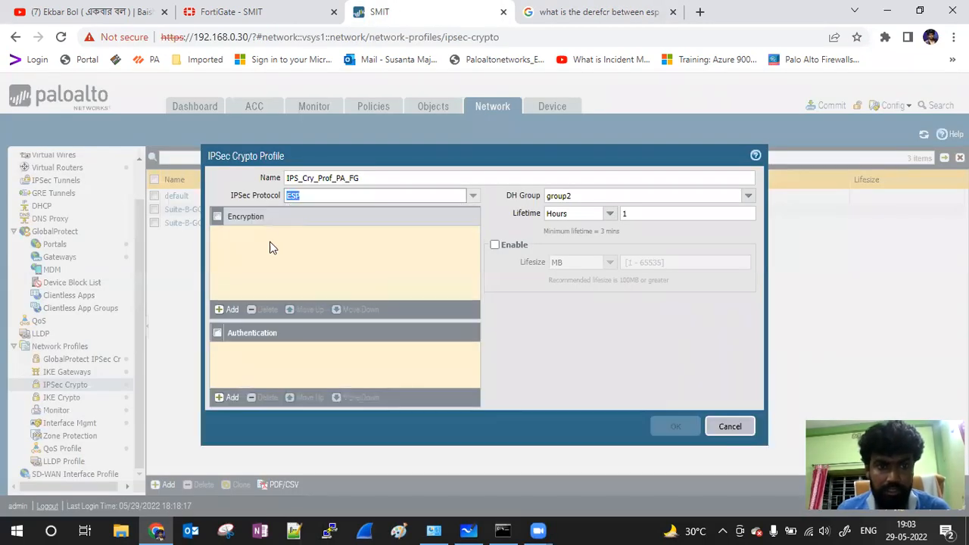
click(229, 310)
click(472, 198)
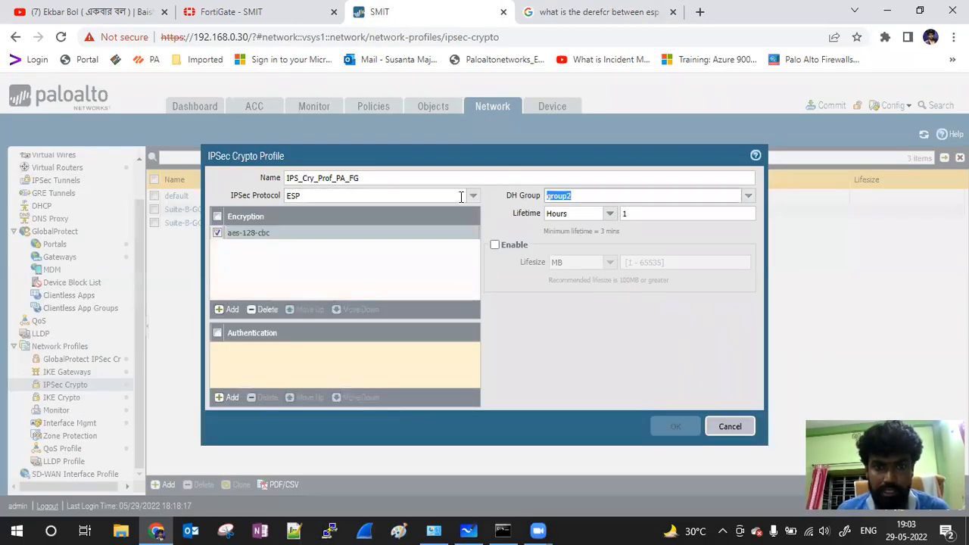
click(322, 224)
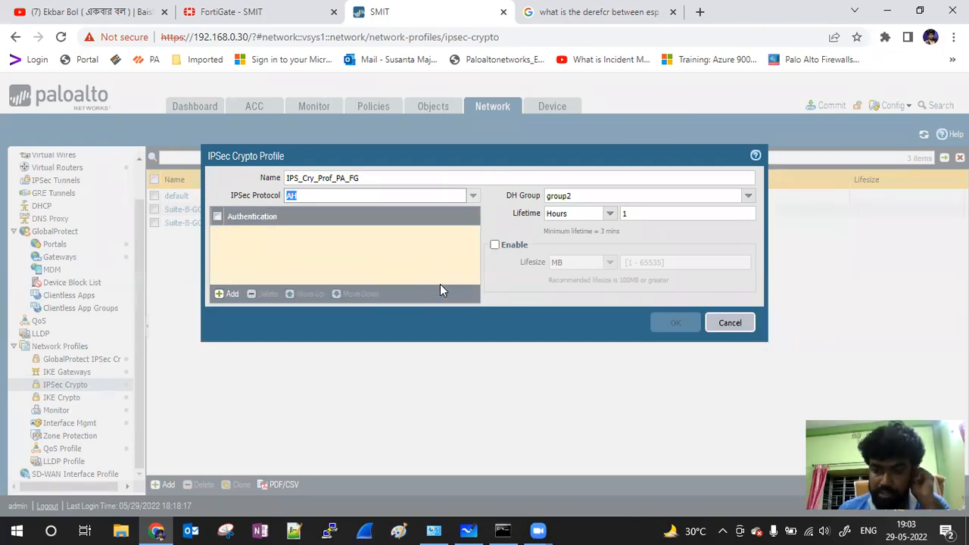
click(229, 293)
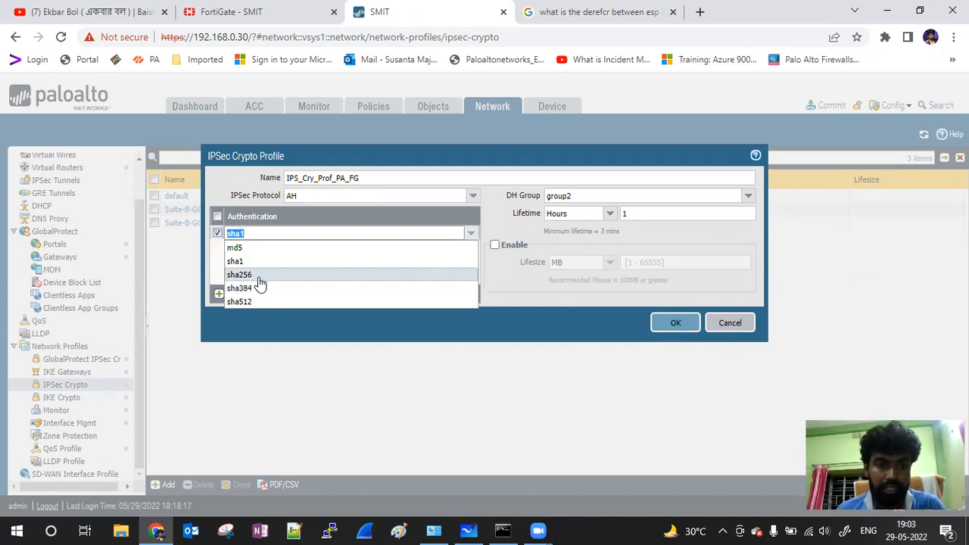
click(259, 275)
Step: Set the protocol back to ESP with sha256 authentication and group2, and save the profile
click(472, 197)
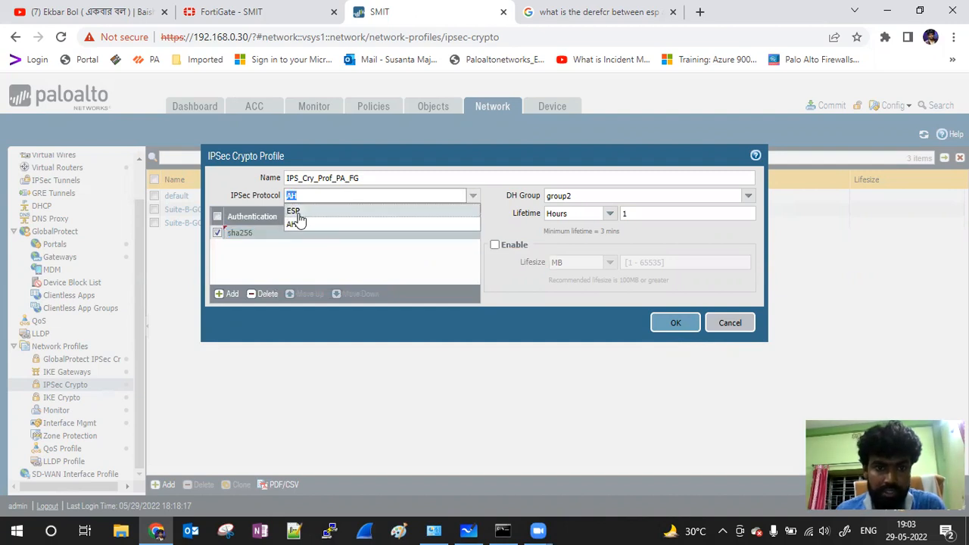
click(297, 212)
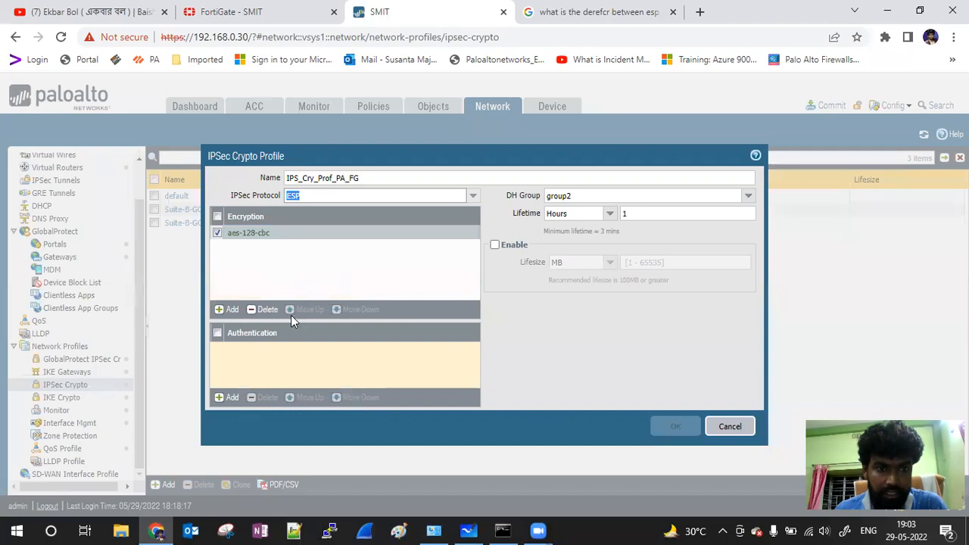
click(229, 397)
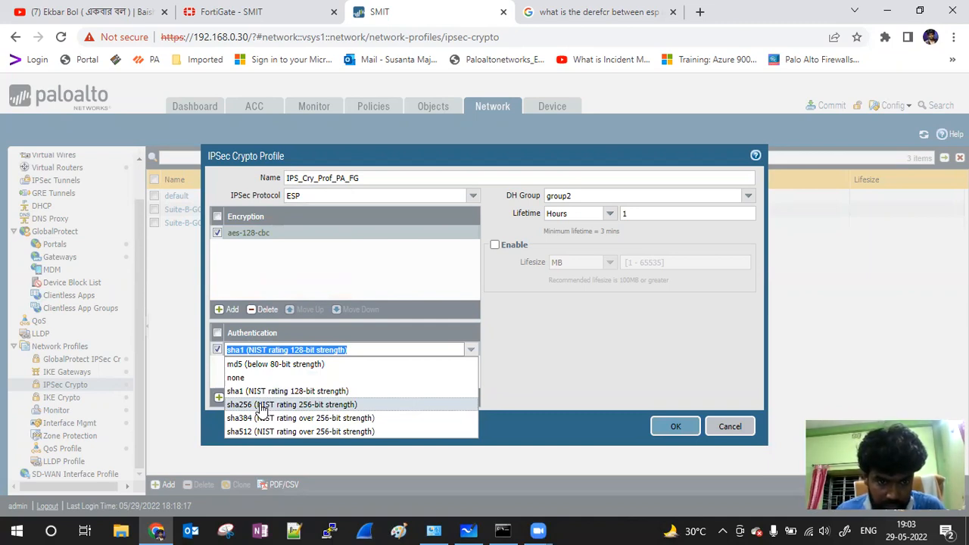
click(261, 404)
click(567, 372)
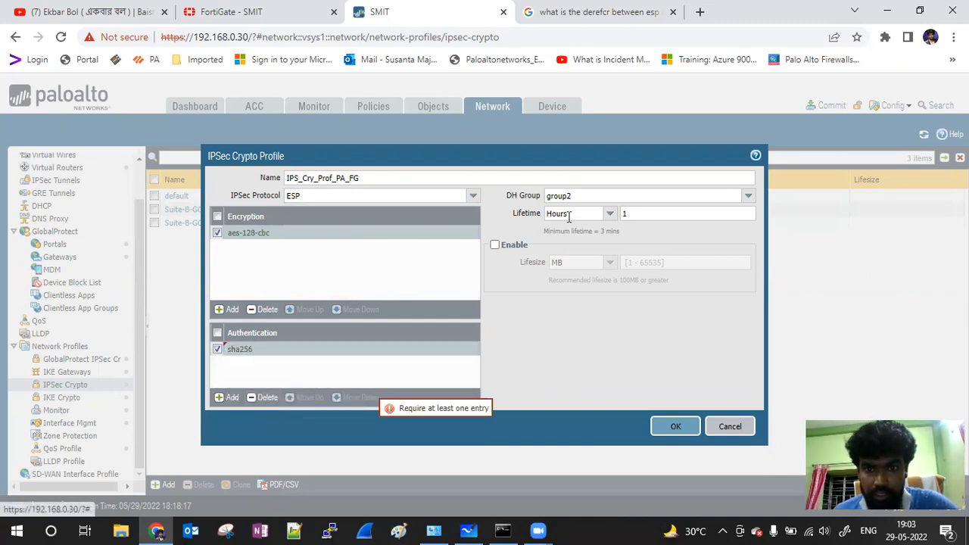
click(586, 195)
click(674, 427)
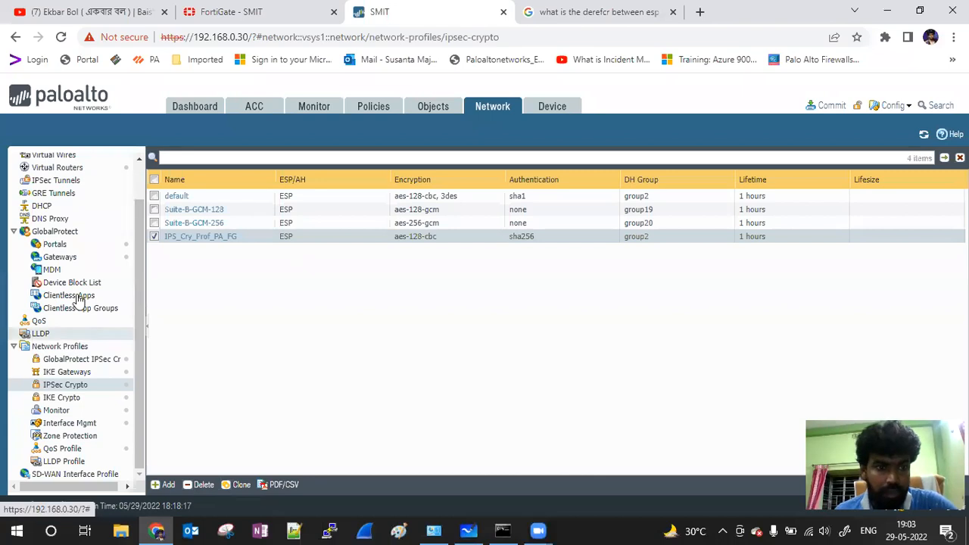
Step: Add IPSec tunnel IPSce_Tunnel_PA_FG and begin a new tunnel interface for it
click(59, 182)
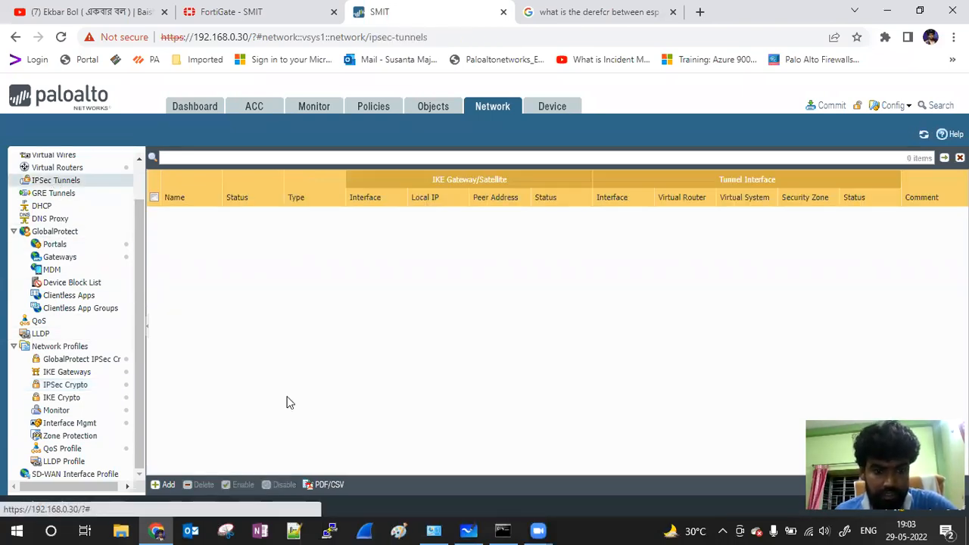
click(164, 485)
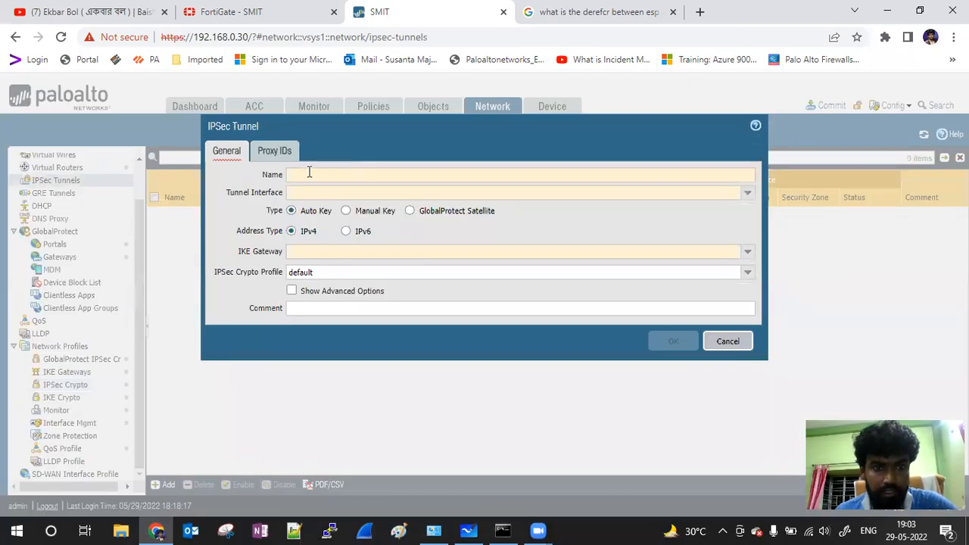
text(I)
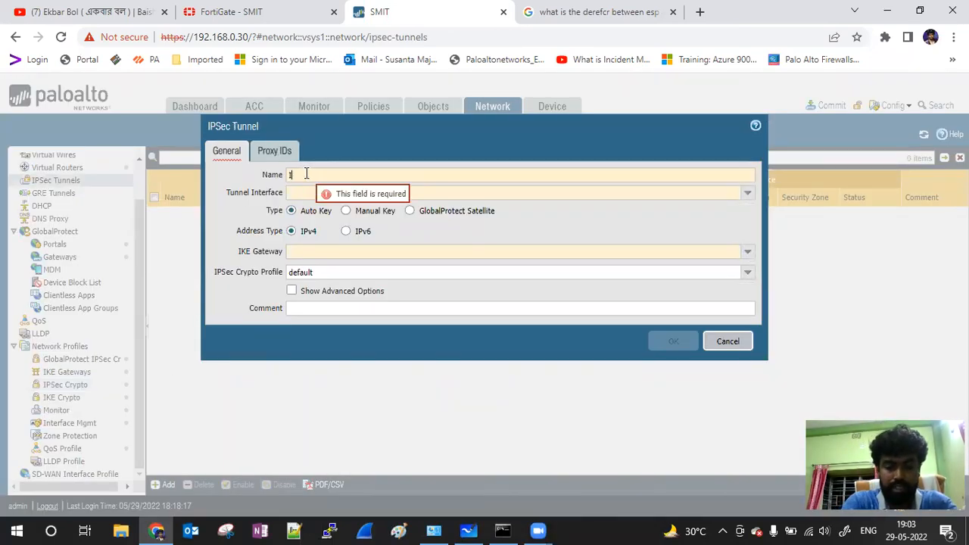
text(PSec_v)
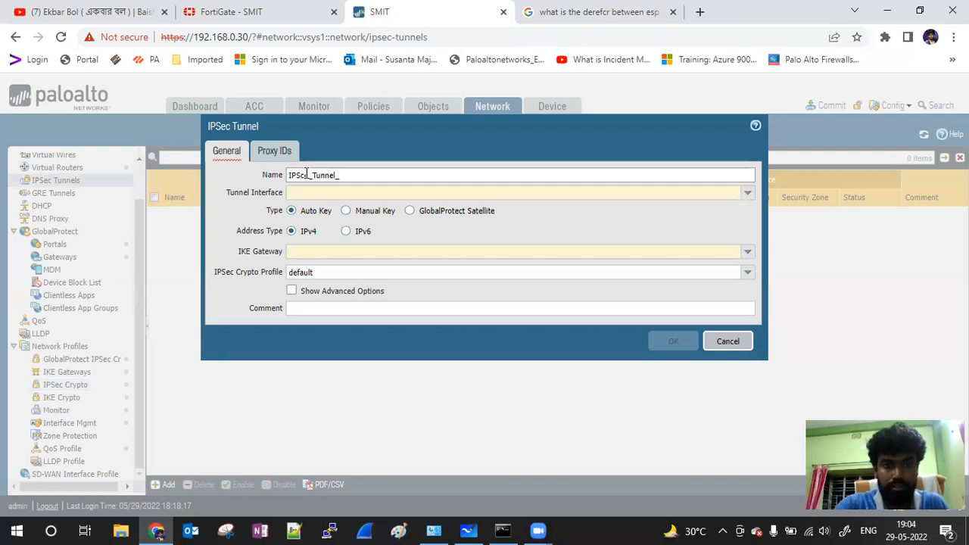
text(PA_FG)
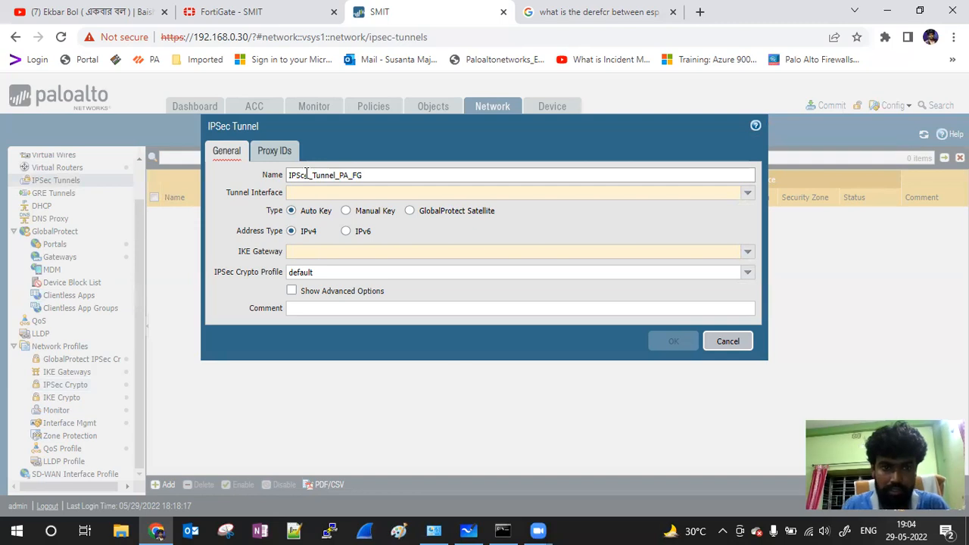
click(749, 195)
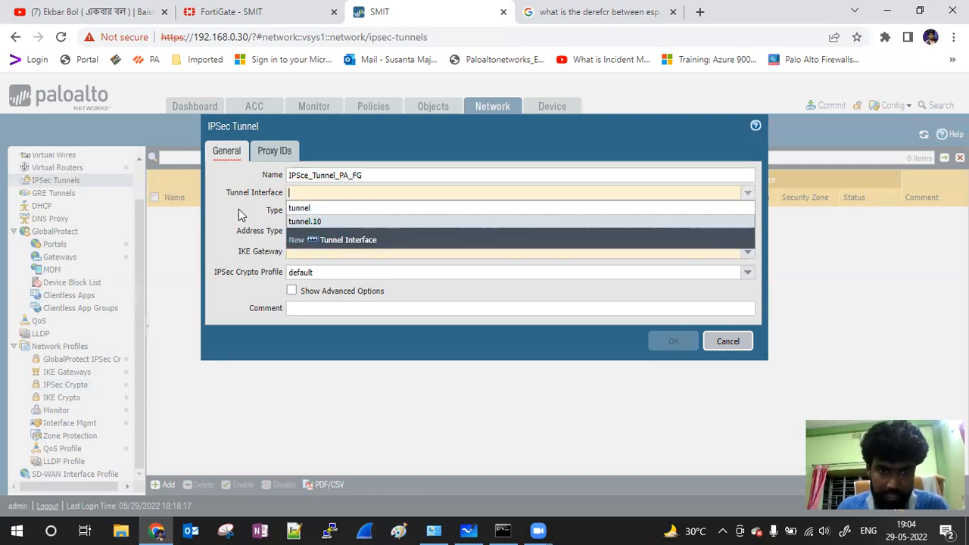
click(336, 244)
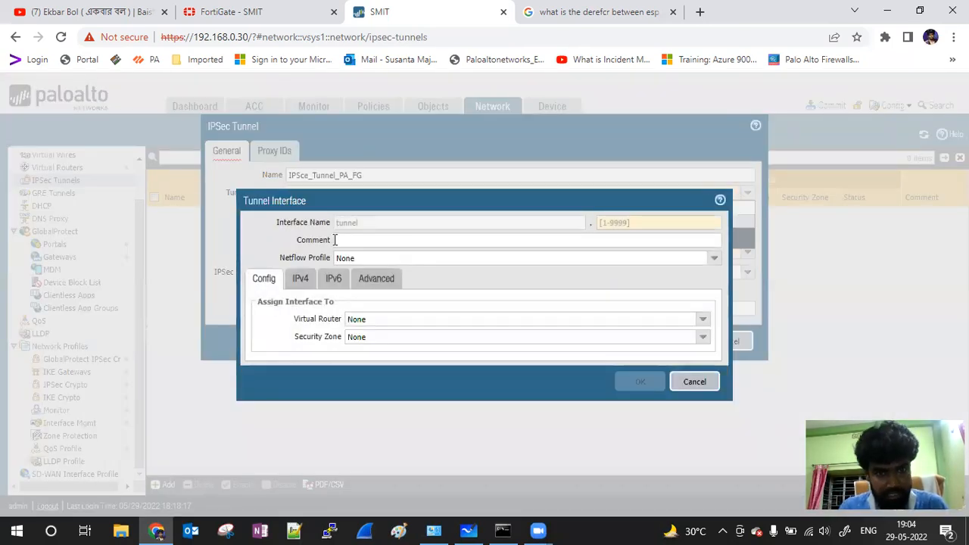
Step: Give the tunnel interface number 20 and comment S2SVPN, then choose New Zone
click(637, 223)
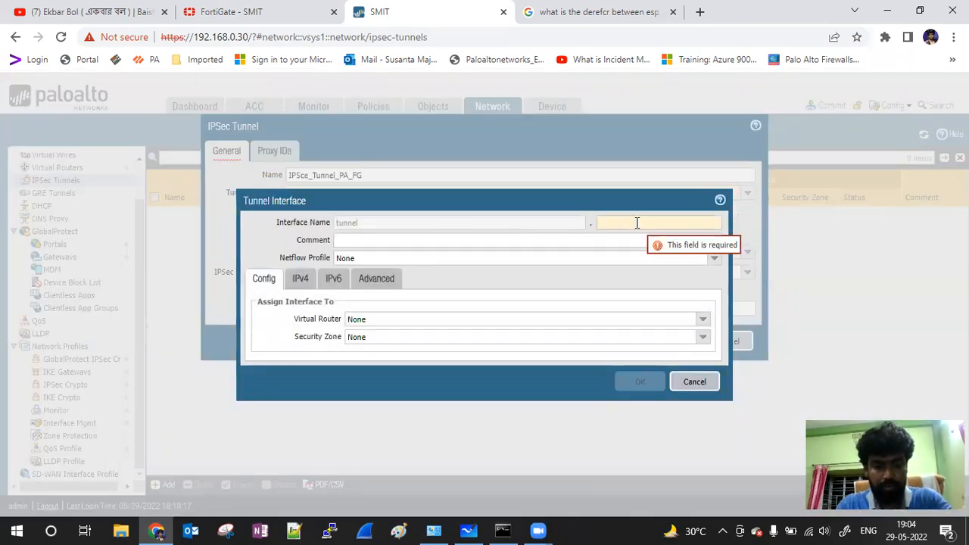
text(20)
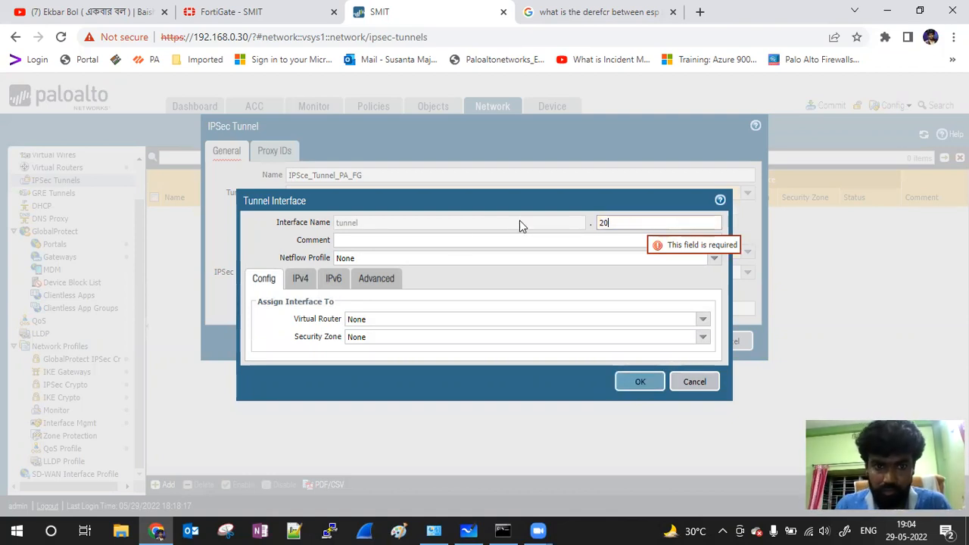
click(368, 242)
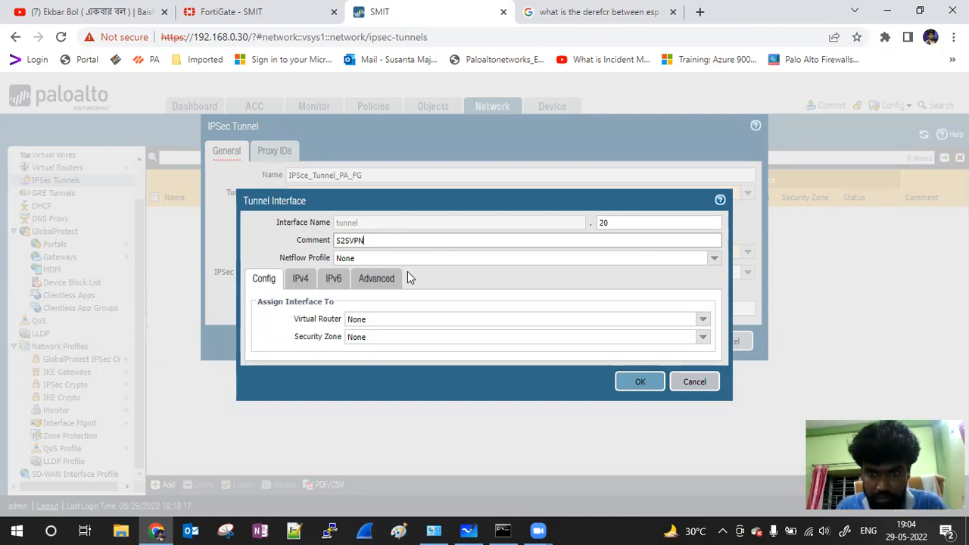
click(702, 340)
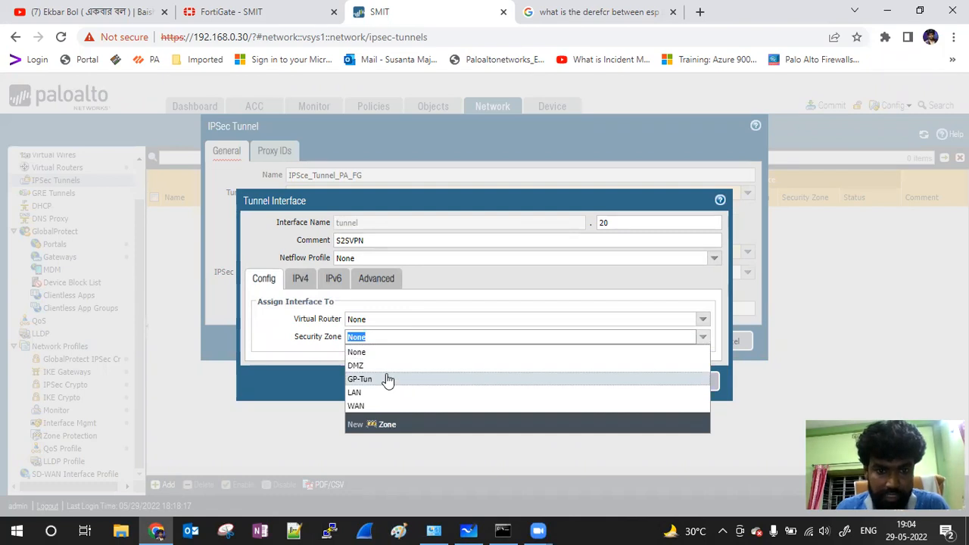
click(381, 424)
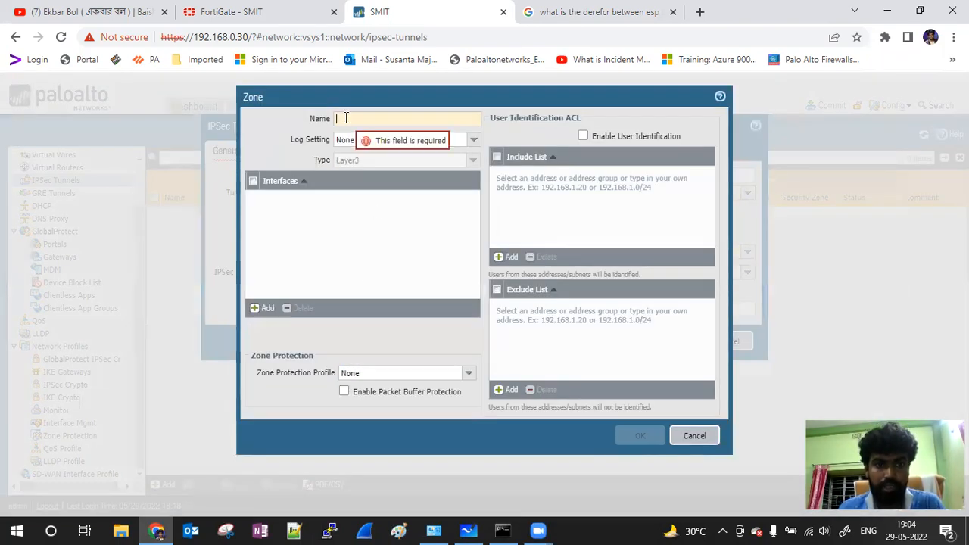
Step: Name the zone S2SVPN, remove its empty interface row, and save the zone and tunnel.20
click(346, 118)
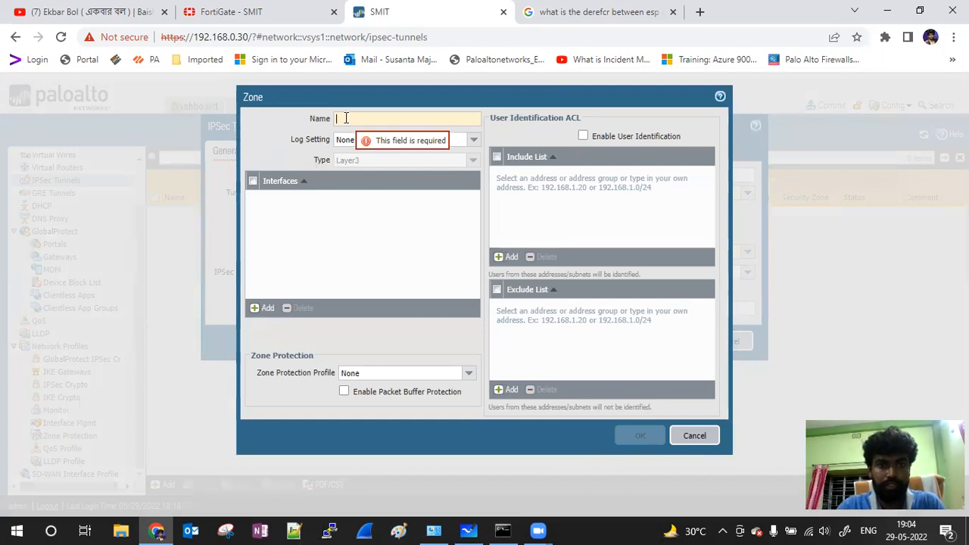
text(S)
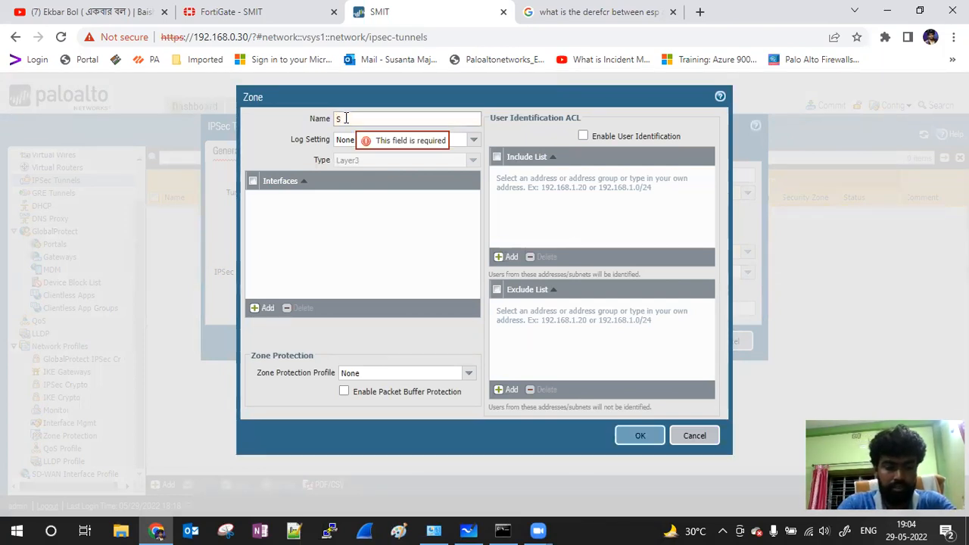
text(2SVPN)
click(267, 309)
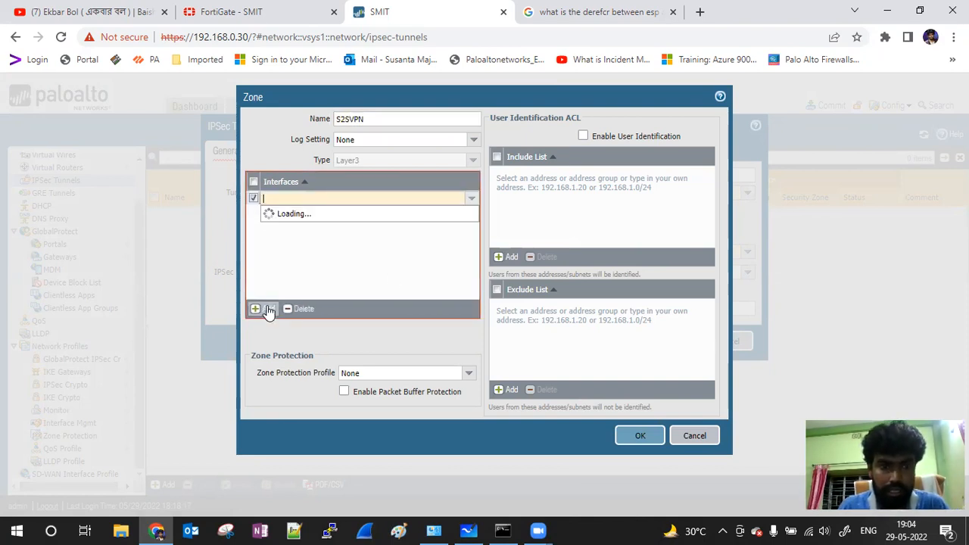
click(426, 356)
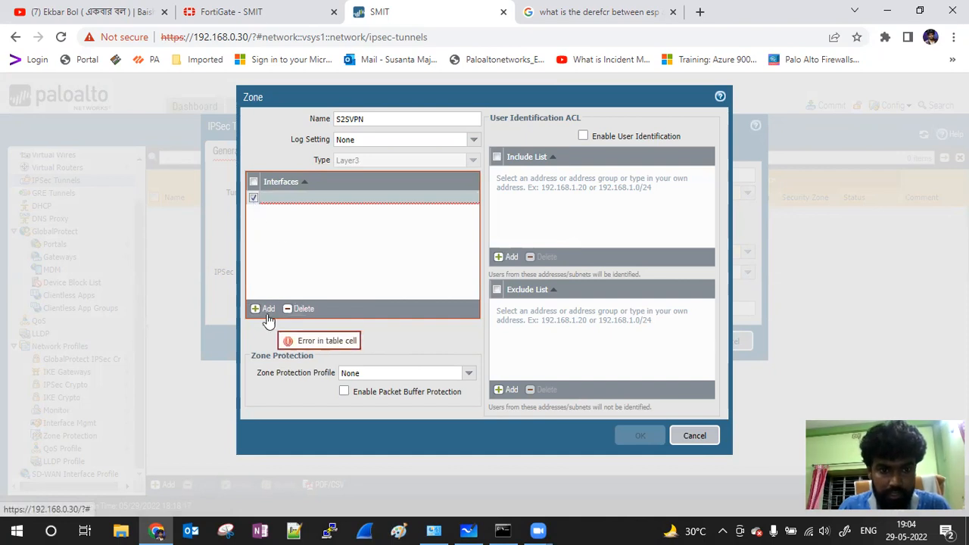
click(297, 308)
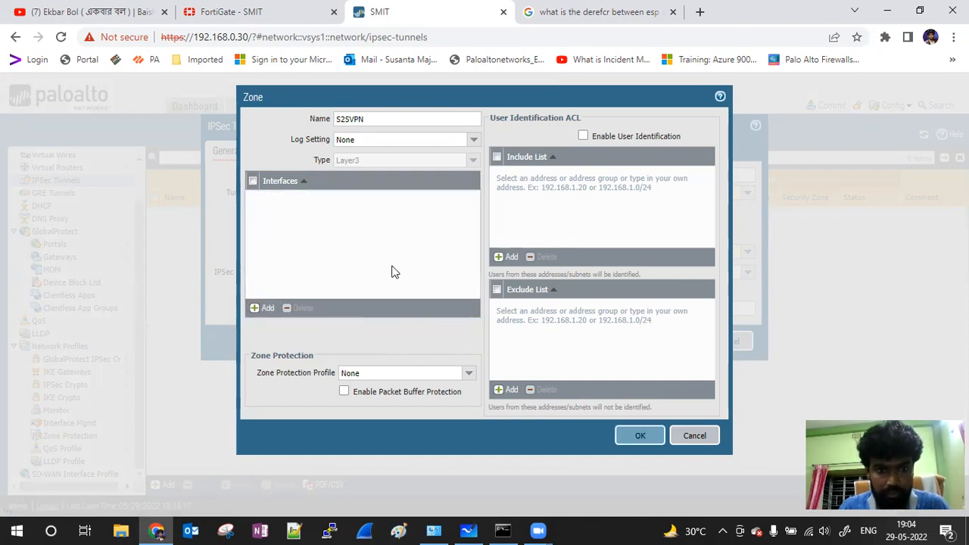
click(641, 444)
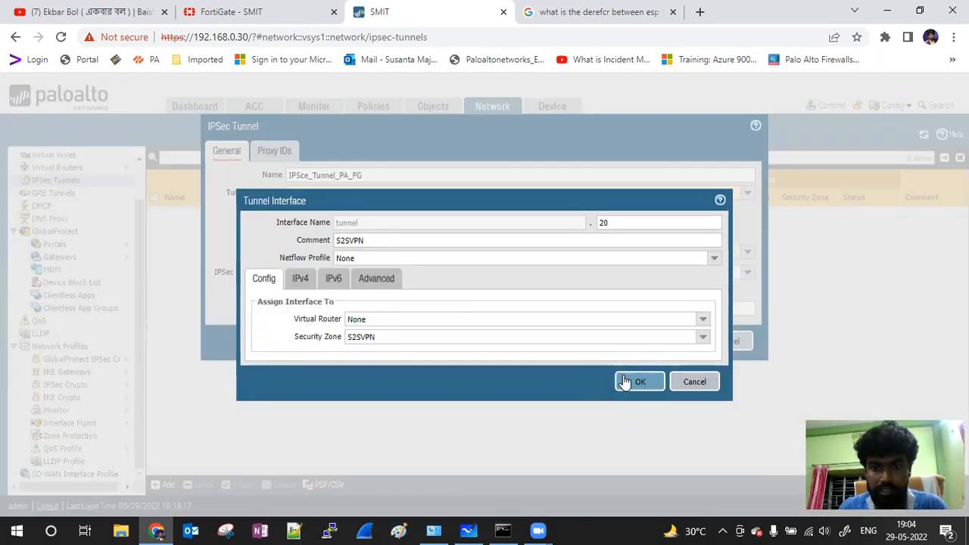
click(642, 383)
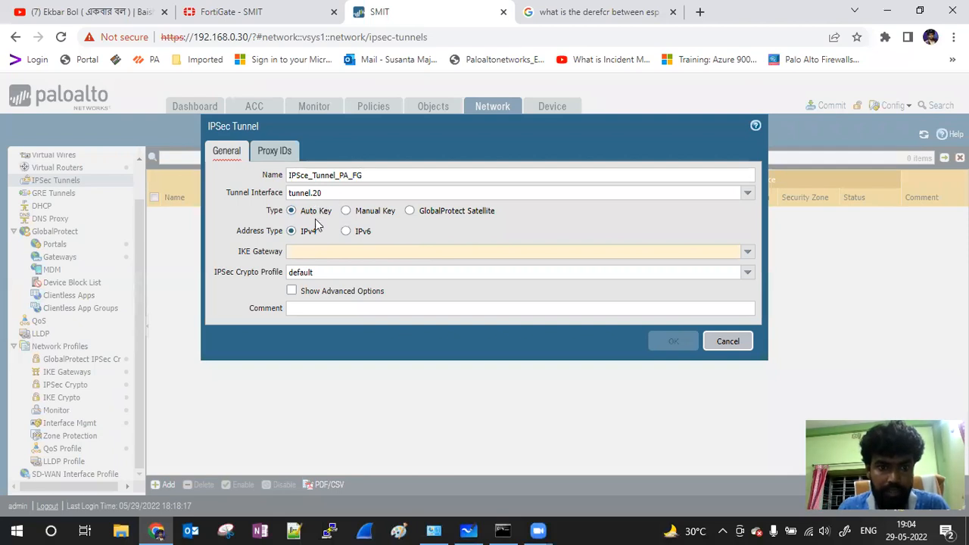
Step: Assign IKE gateway IKE_GAT_PA_FG and IPSec crypto profile IPS_Cry_Prof_PA_FG to the tunnel
click(747, 255)
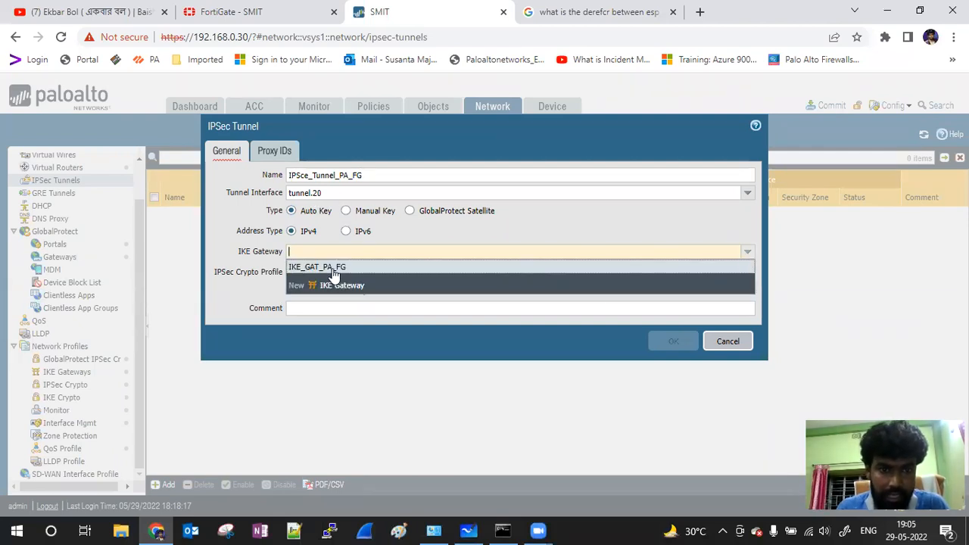
click(333, 269)
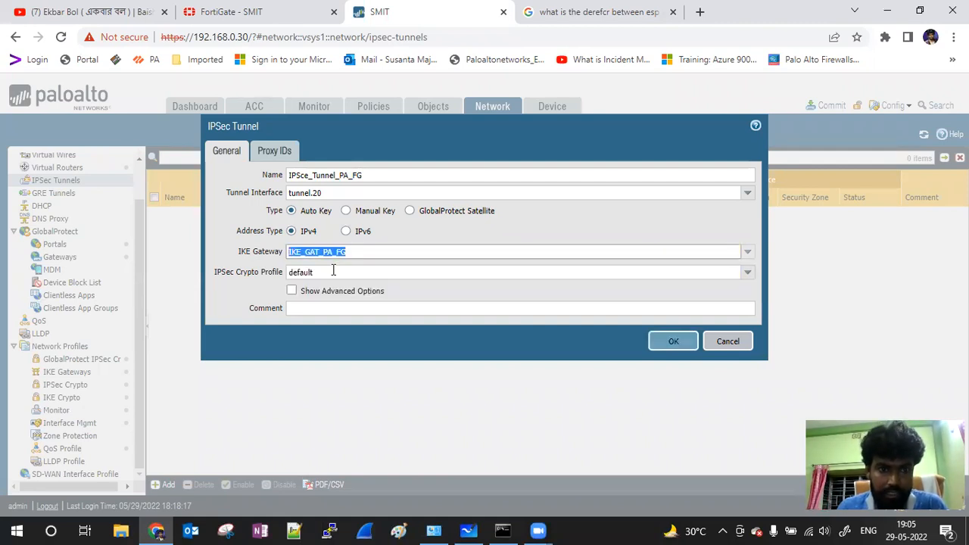
click(746, 273)
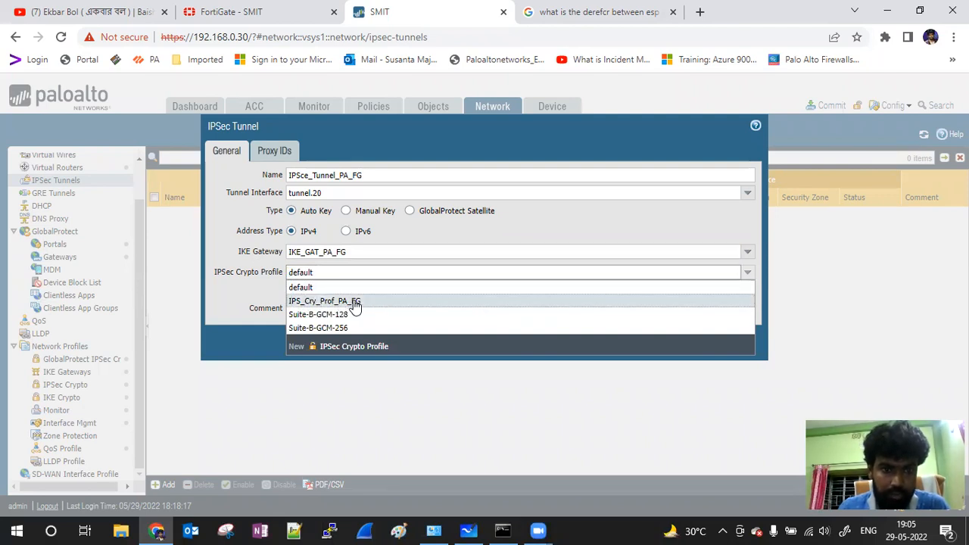
click(343, 301)
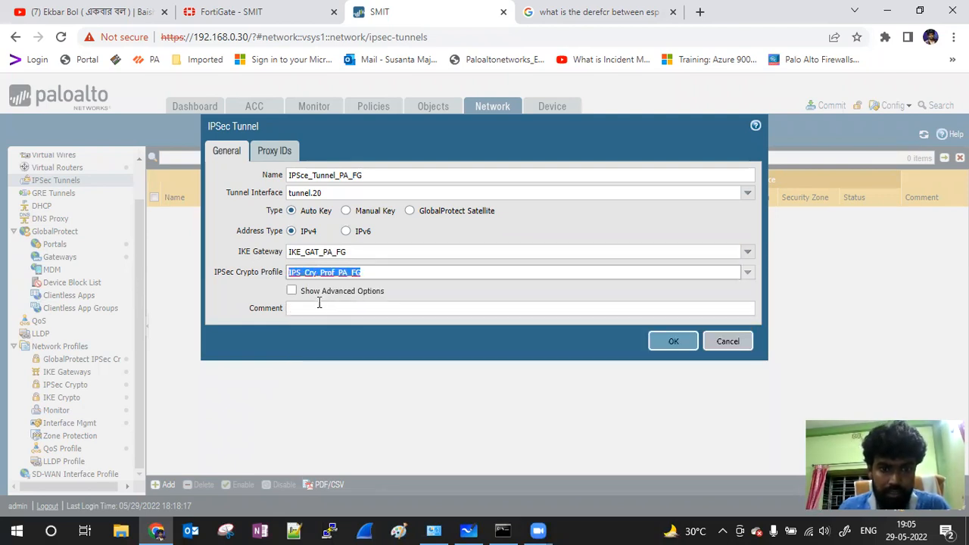
click(291, 291)
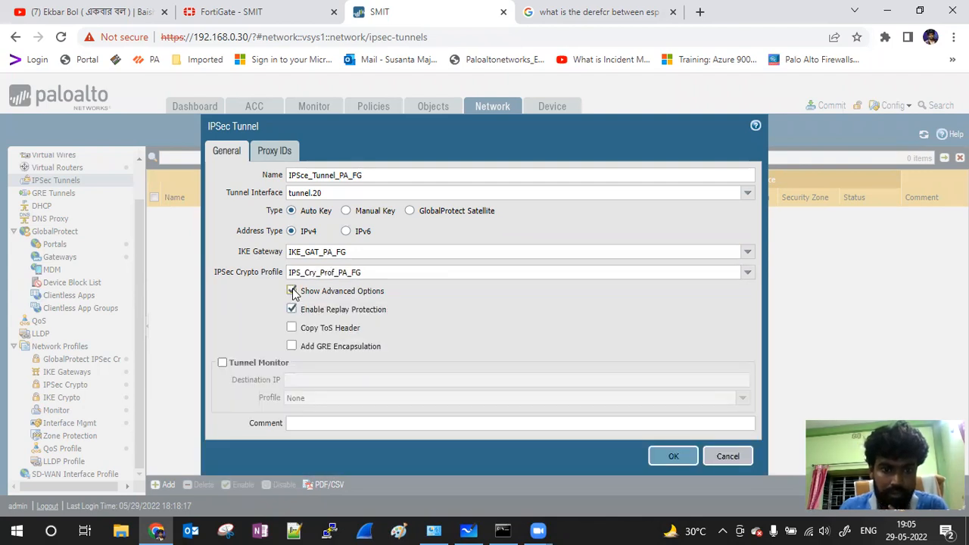
click(292, 291)
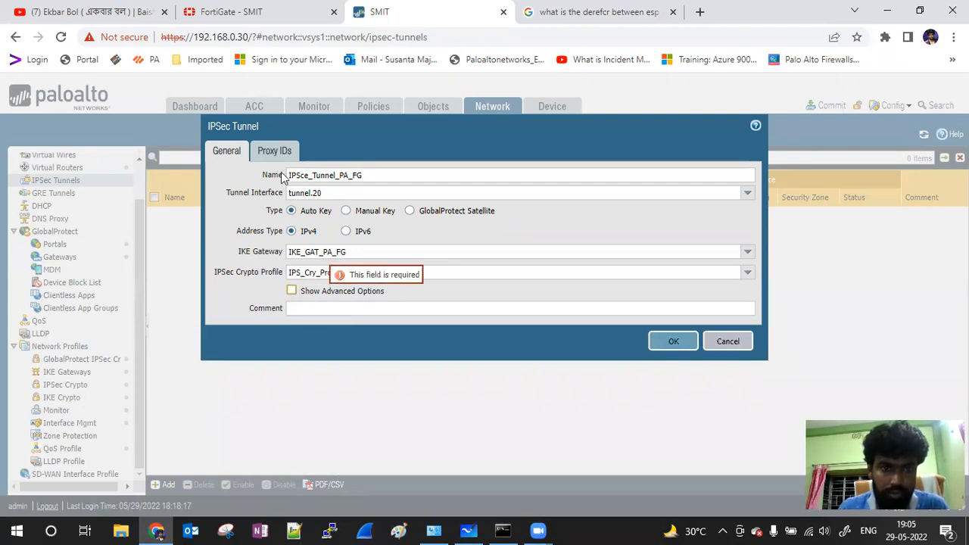
click(270, 153)
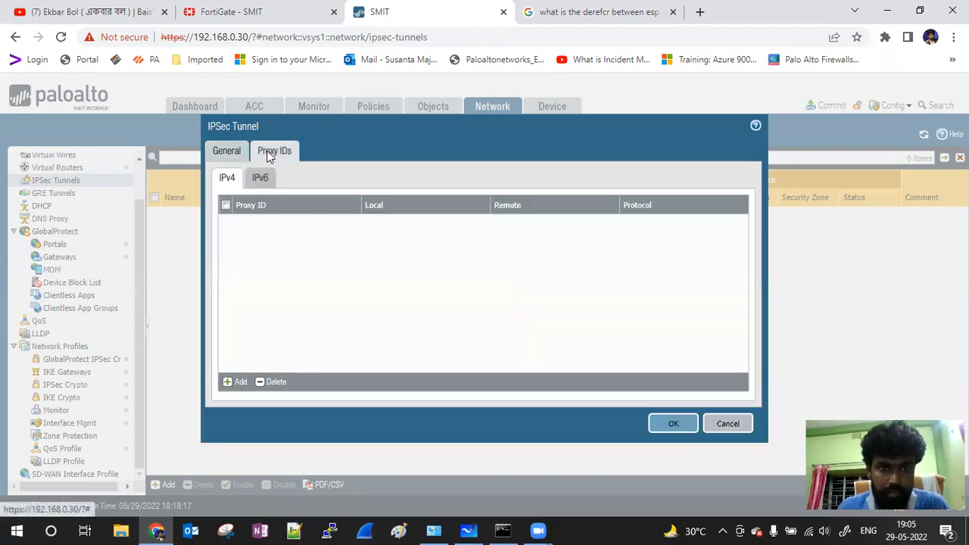
Step: Add a new proxy ID entry and check the FortiGate's LAN subnet
click(240, 384)
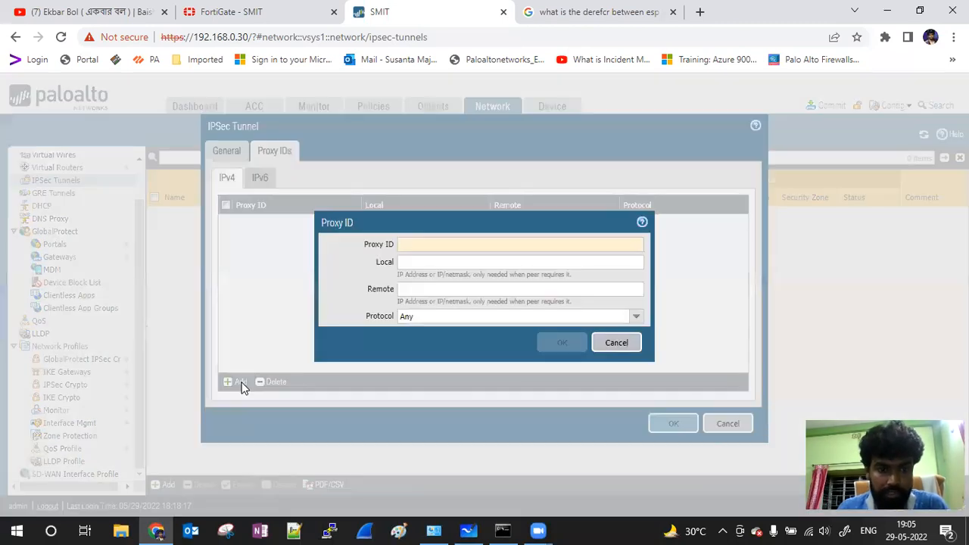
click(428, 244)
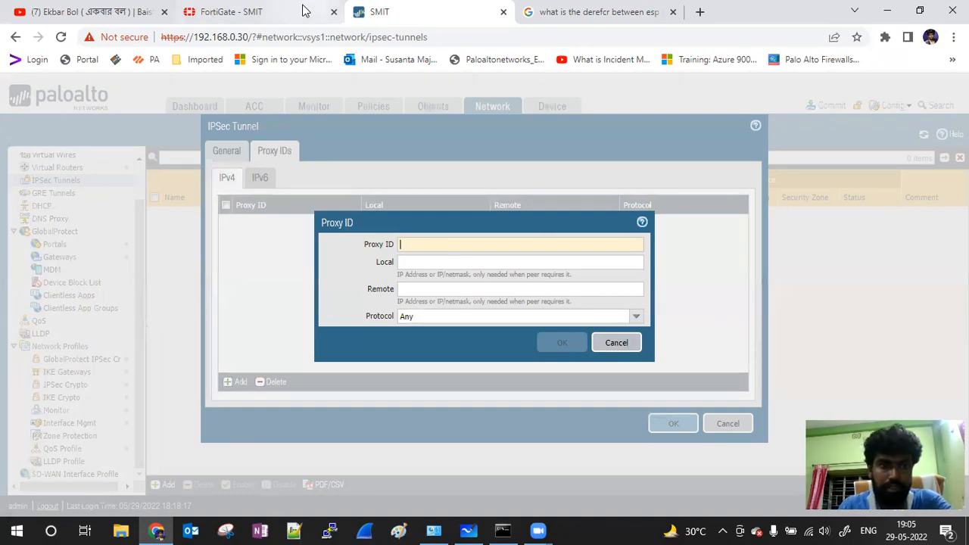
click(272, 12)
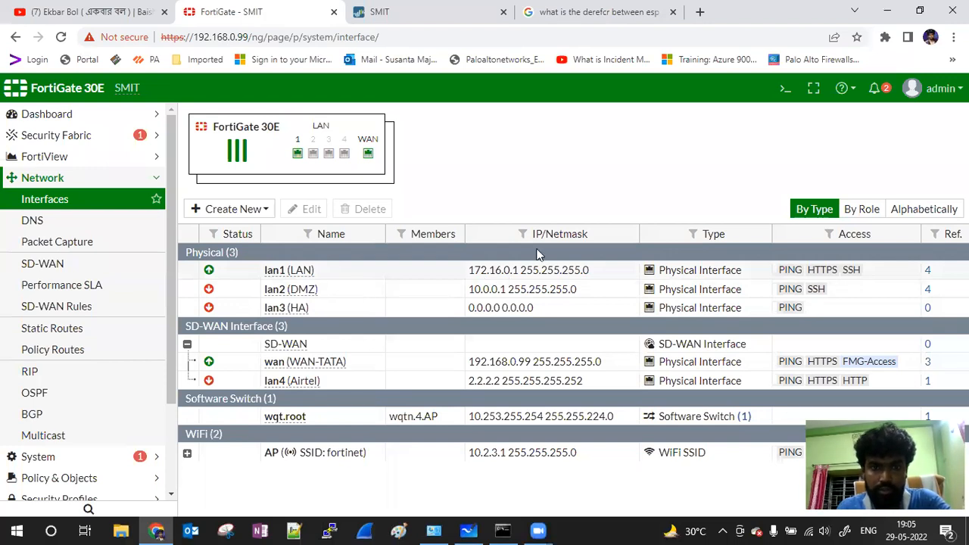
click(438, 11)
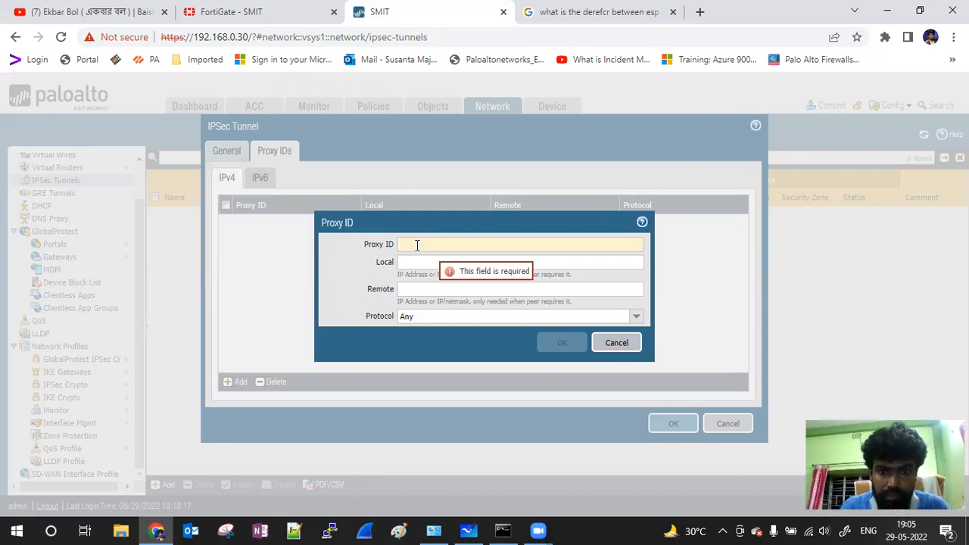
Step: Enter 172.16.0.0/24, copy it into Local, and clear the invalid proxy ID name
text(7)
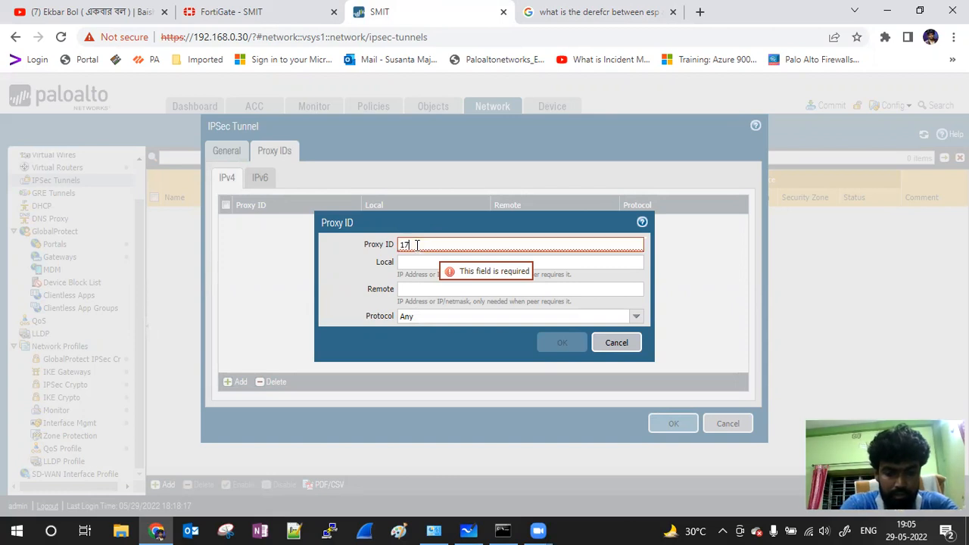
text(2.16.0.0/24)
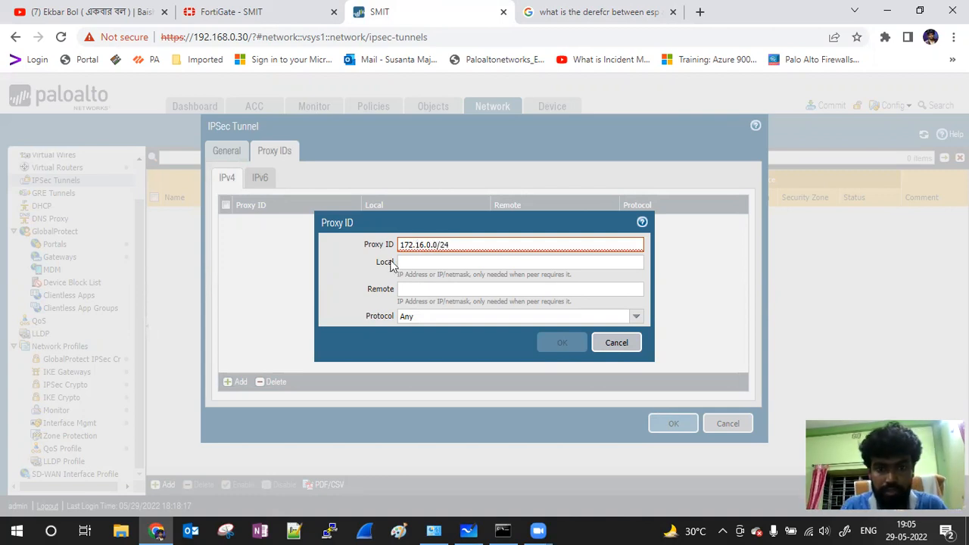
key(ctrl+a)
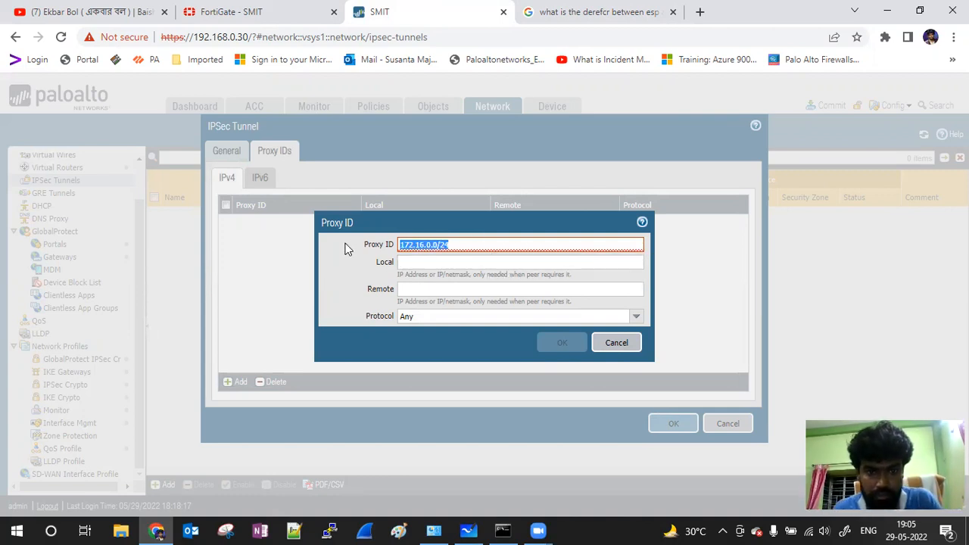
key(ctrl+c)
key(Tab)
key(ctrl+v)
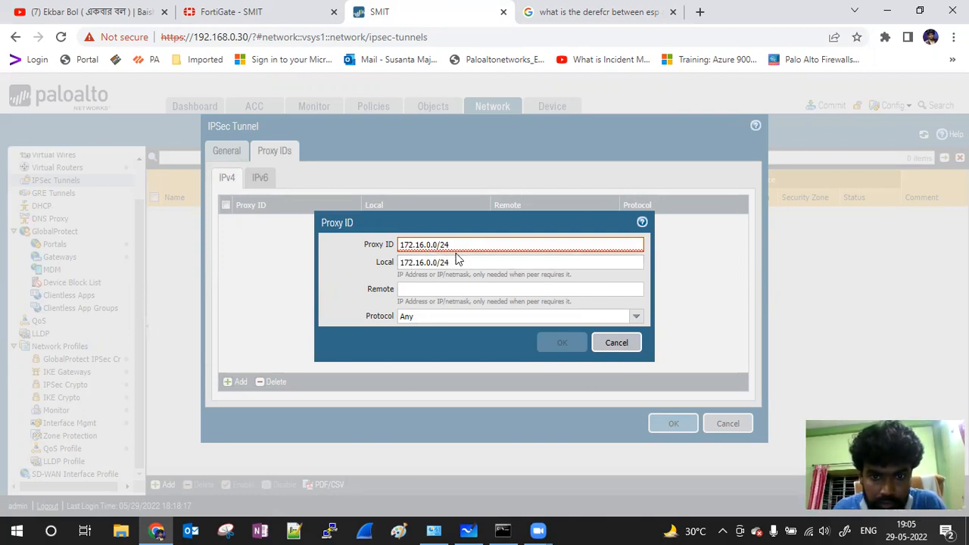
mouse_move(438, 246)
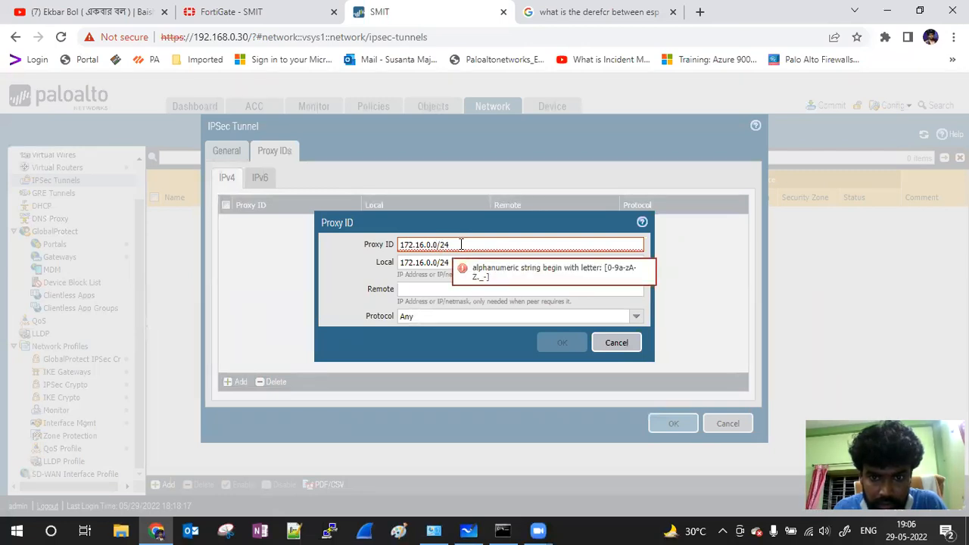
drag(467, 244, 363, 250)
key(BackSpace)
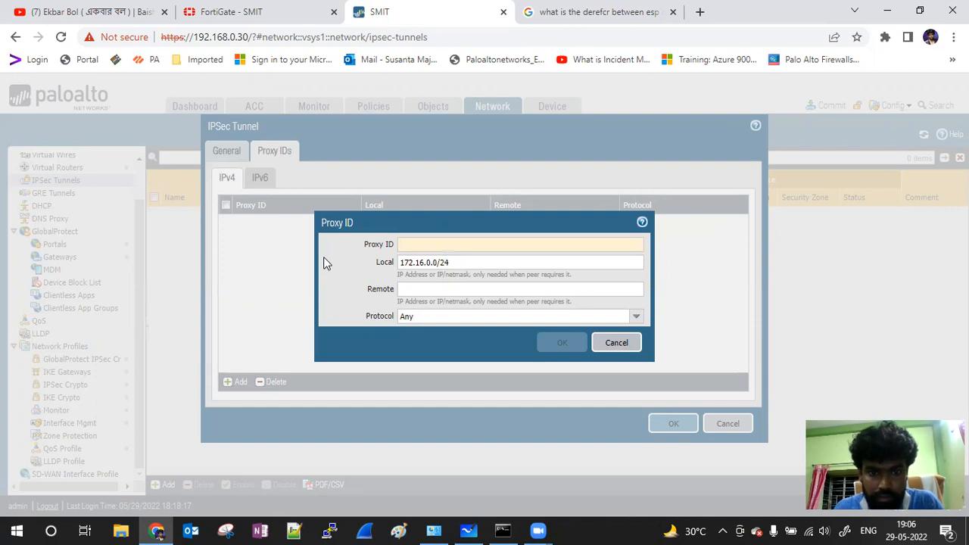
Step: Move 172.16.0.0/24 to Remote and set Local to 10.10.0.0/24
mouse_move(409, 244)
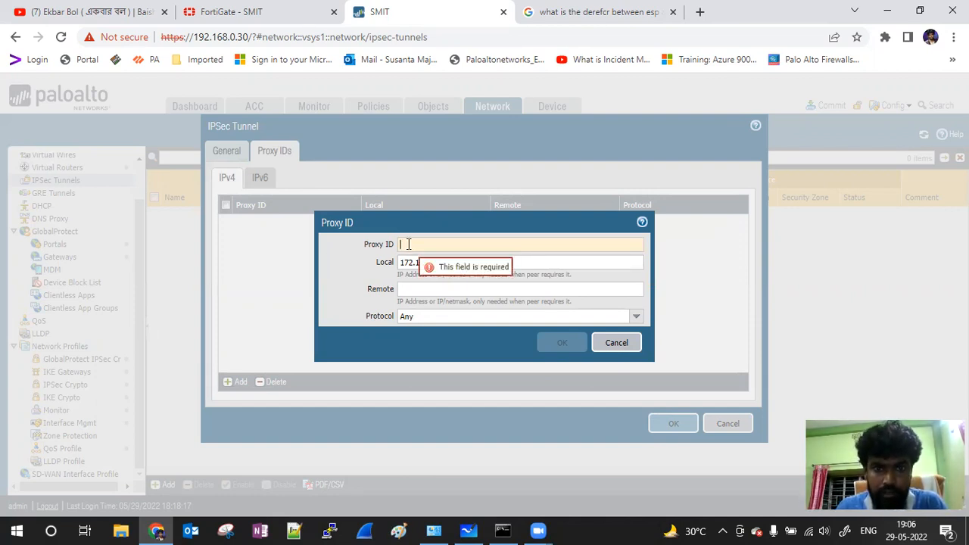
drag(462, 262, 329, 273)
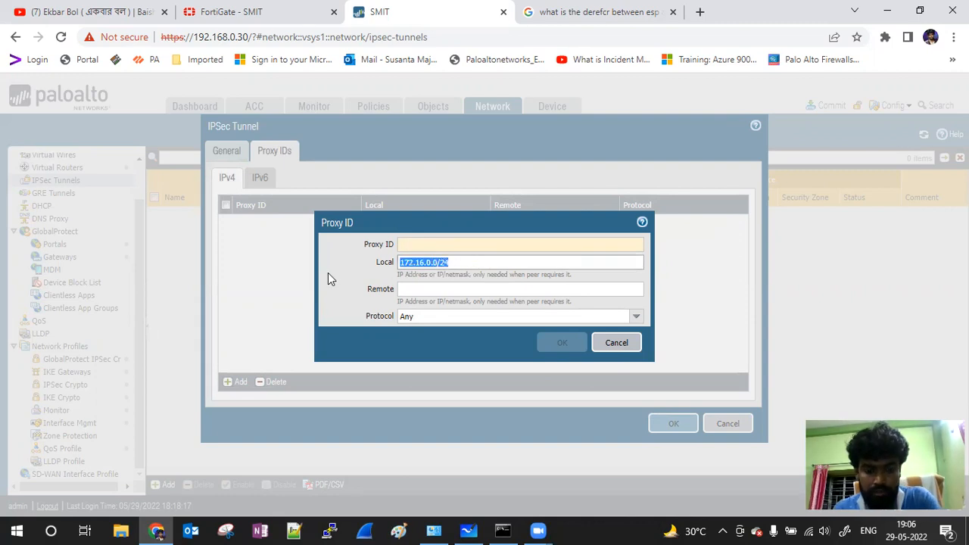
key(ctrl+x)
click(422, 289)
key(ctrl+v)
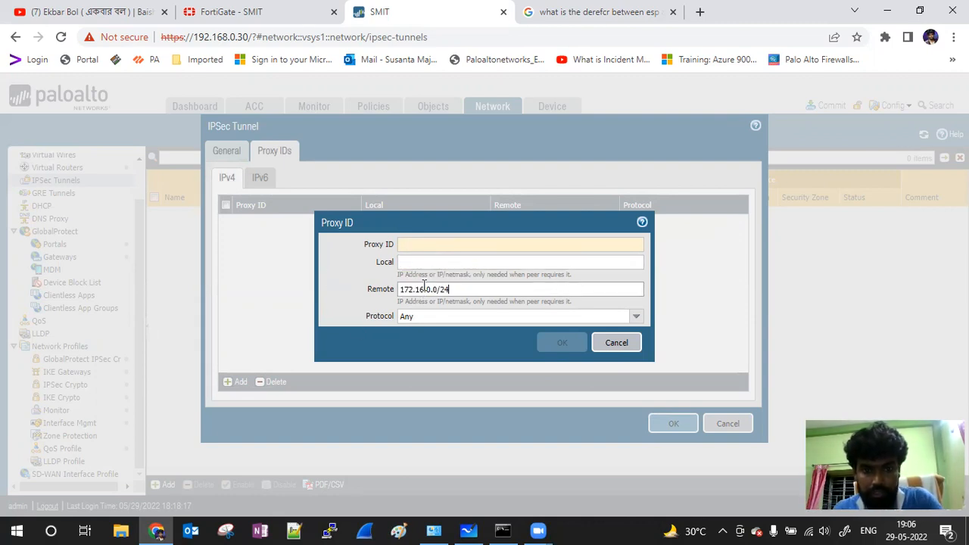
click(422, 262)
text(10.10.0.)
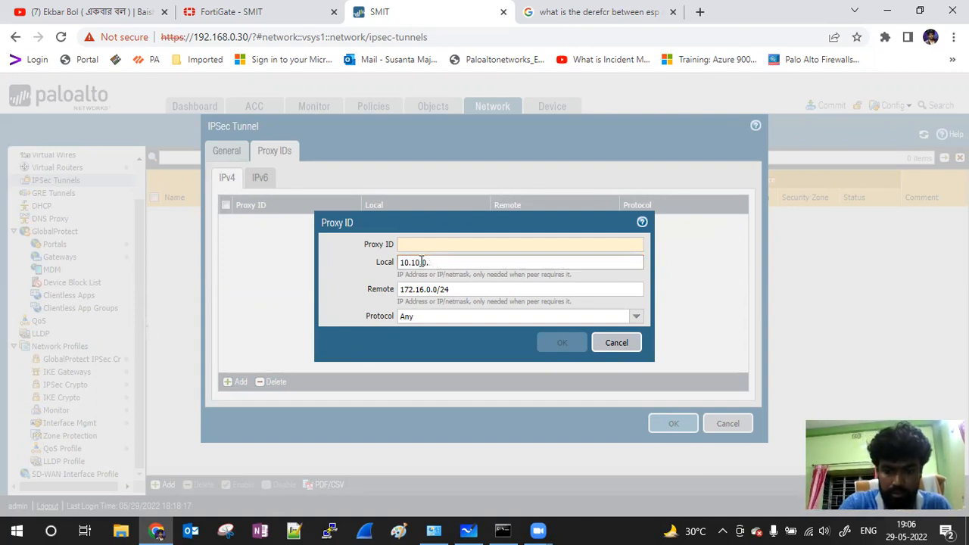
text(/24)
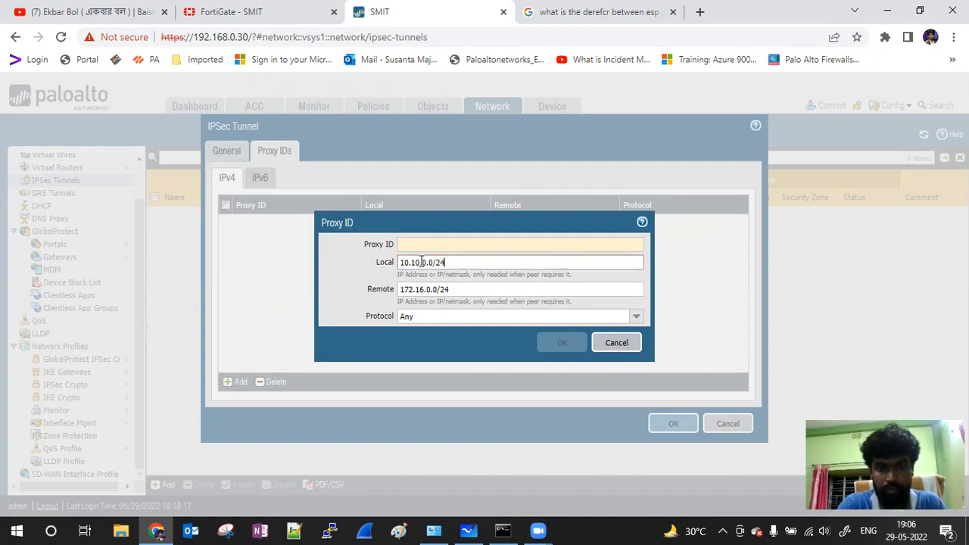
Step: Name the proxy ID Lan, then save it and the IPSce_Tunnel_PA_FG tunnel
click(416, 245)
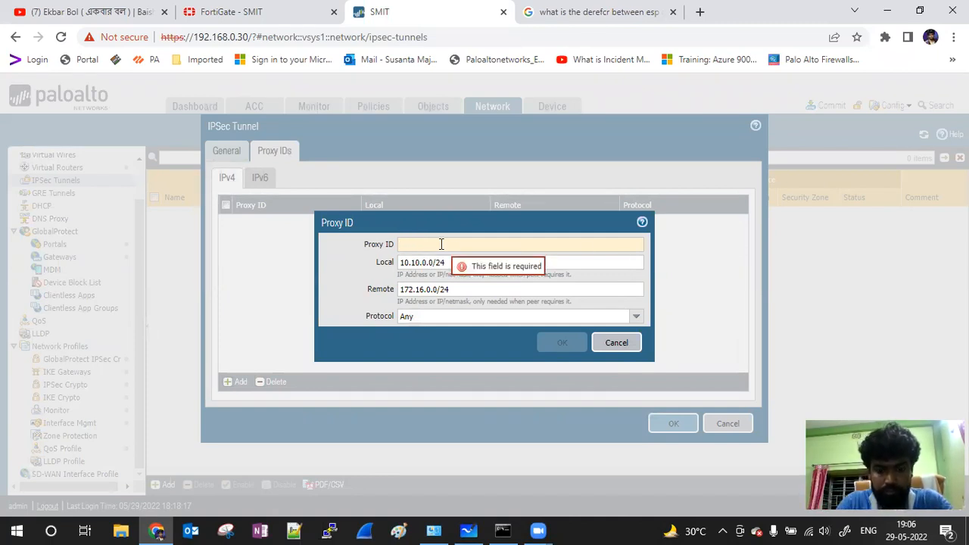
text(Lan)
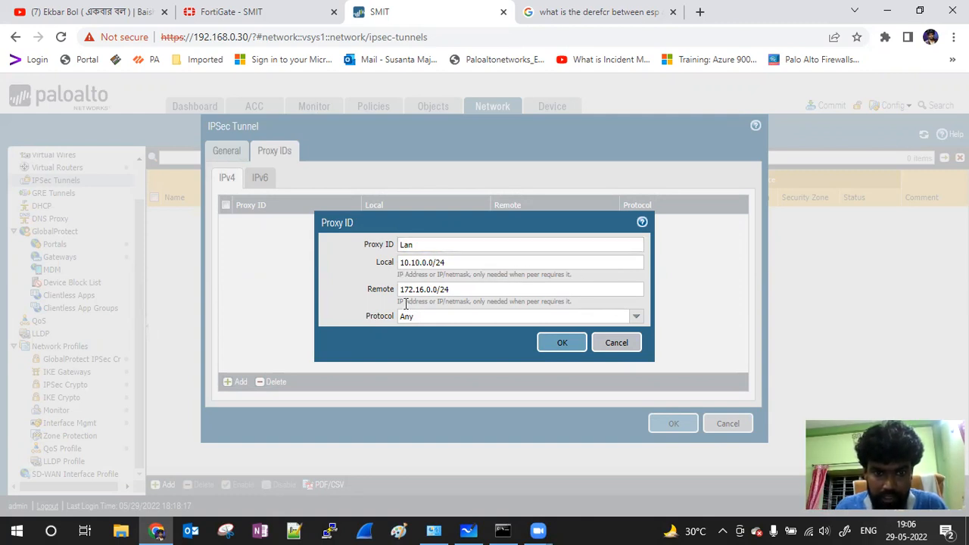
drag(398, 302, 576, 307)
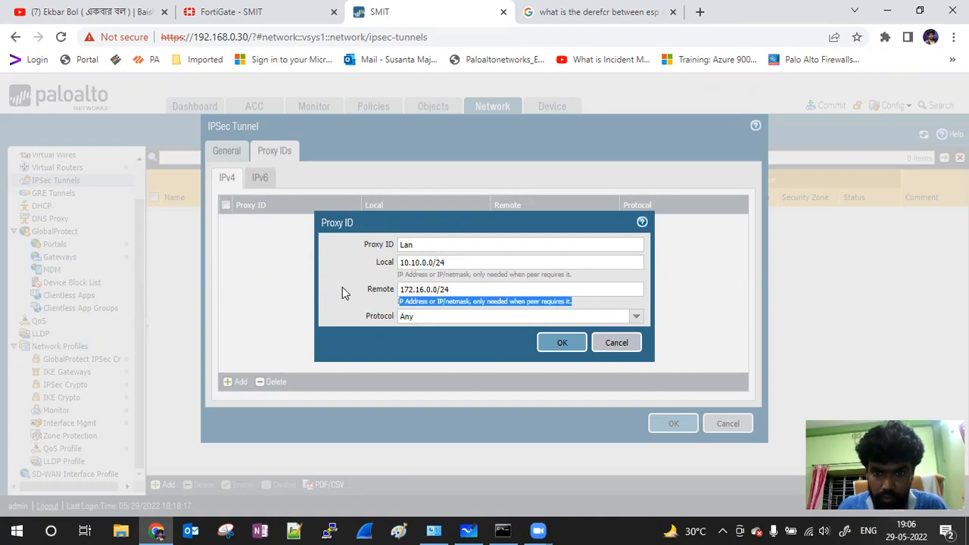
click(562, 342)
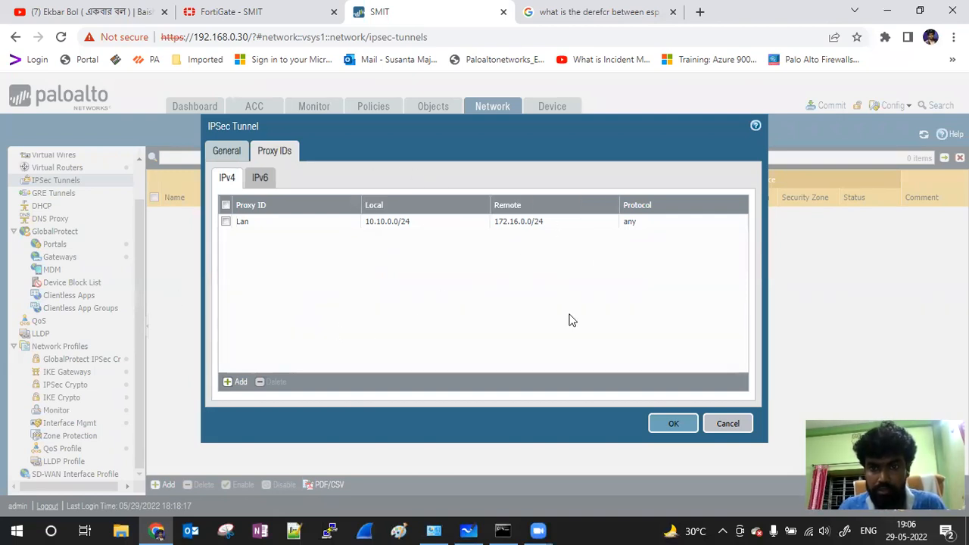
click(676, 426)
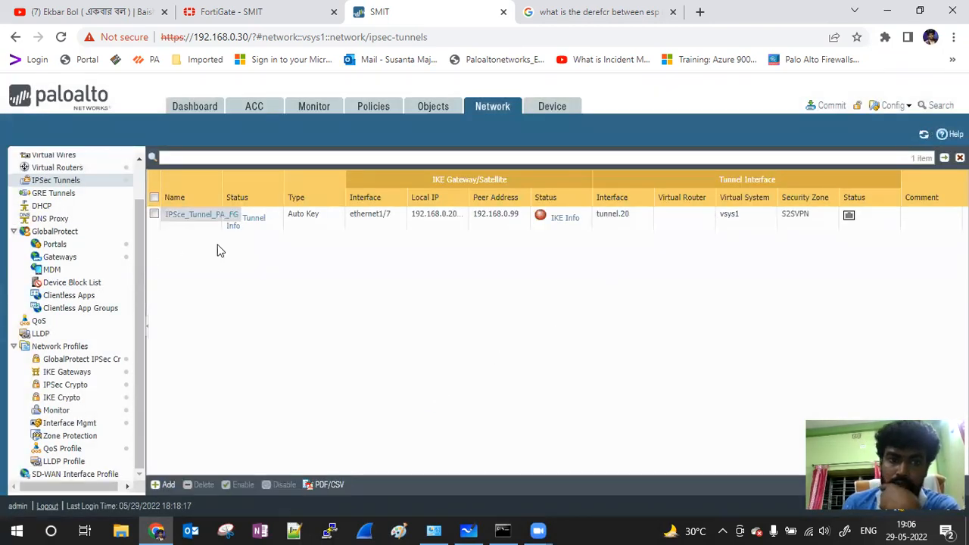
Step: Start committing the pending PAN-OS changes, then go back to the FortiGate interfaces page
click(825, 108)
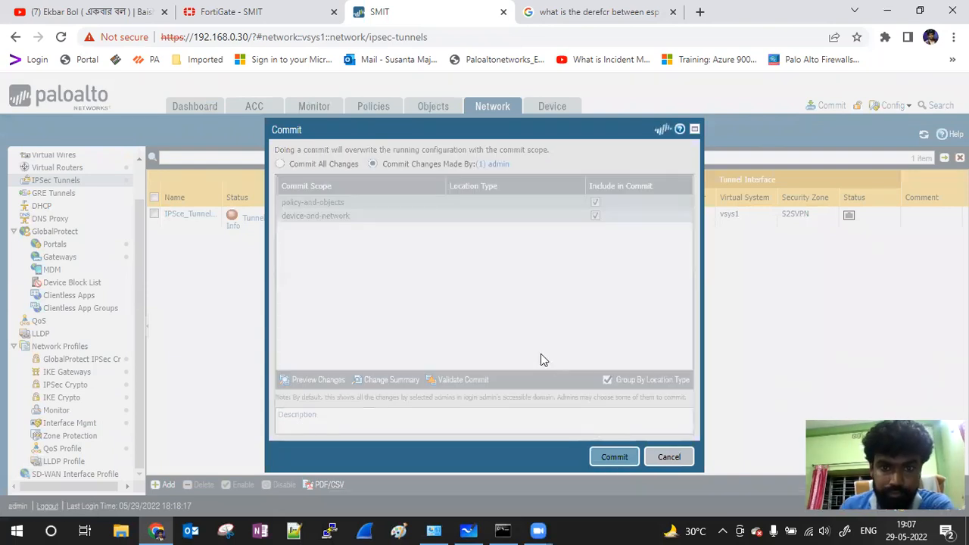
key(Return)
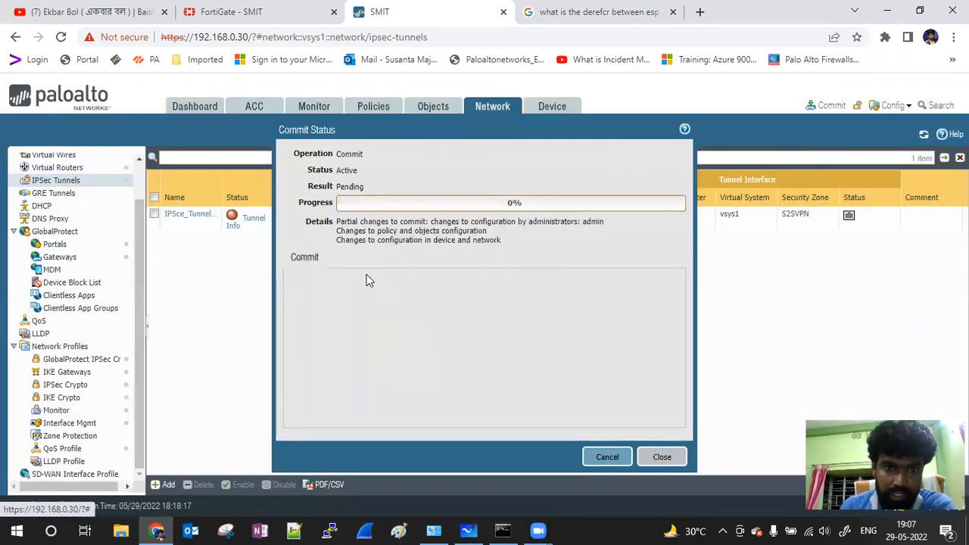
click(257, 13)
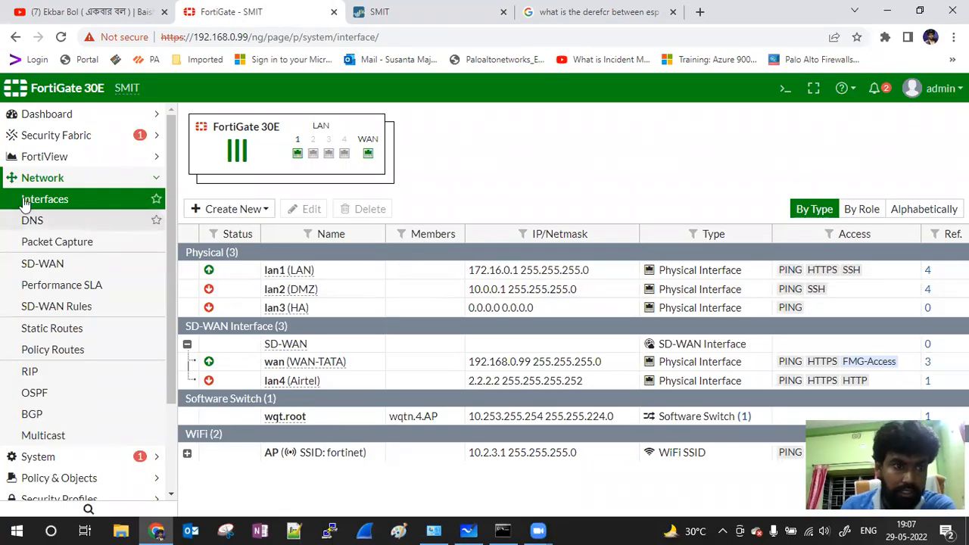
Step: Go to VPN > IPsec Tunnels in FortiGate and start a new tunnel
click(158, 185)
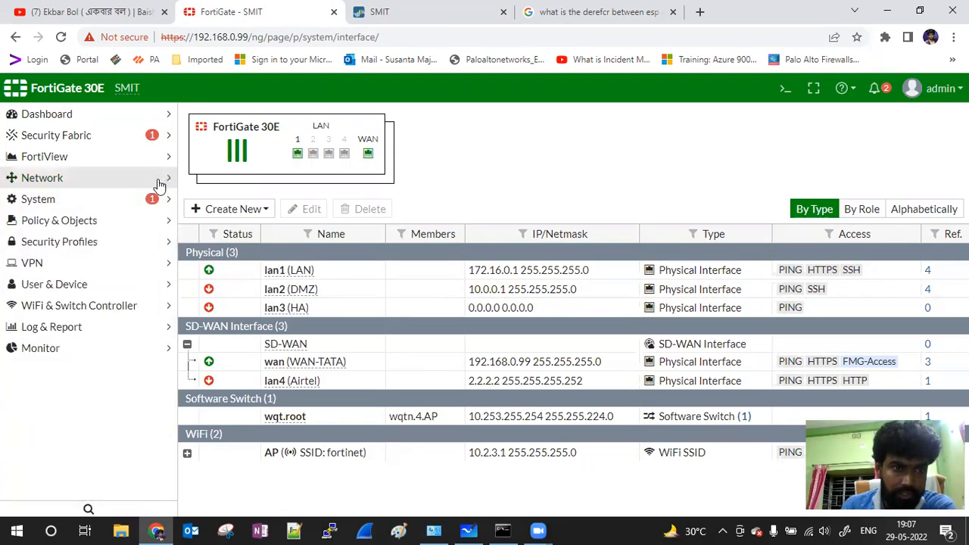
click(85, 266)
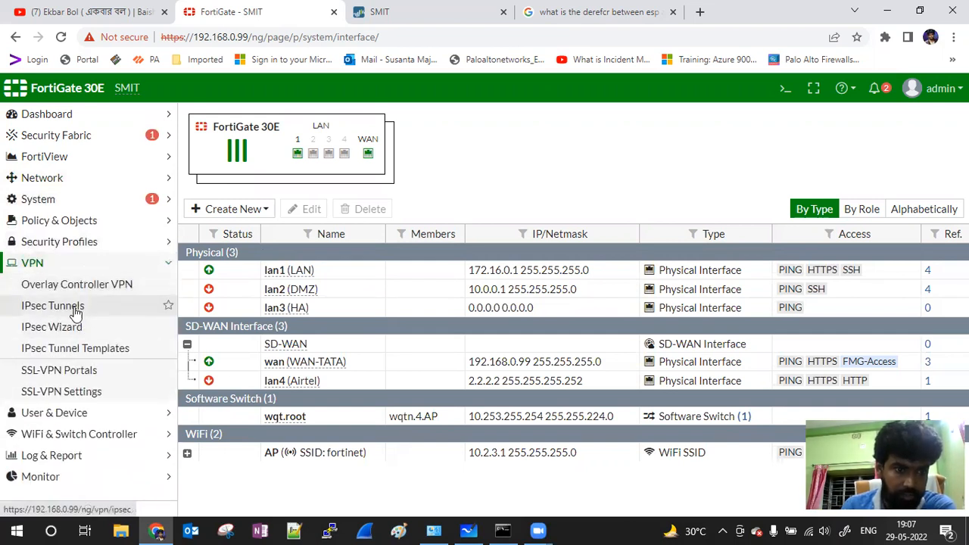
click(80, 309)
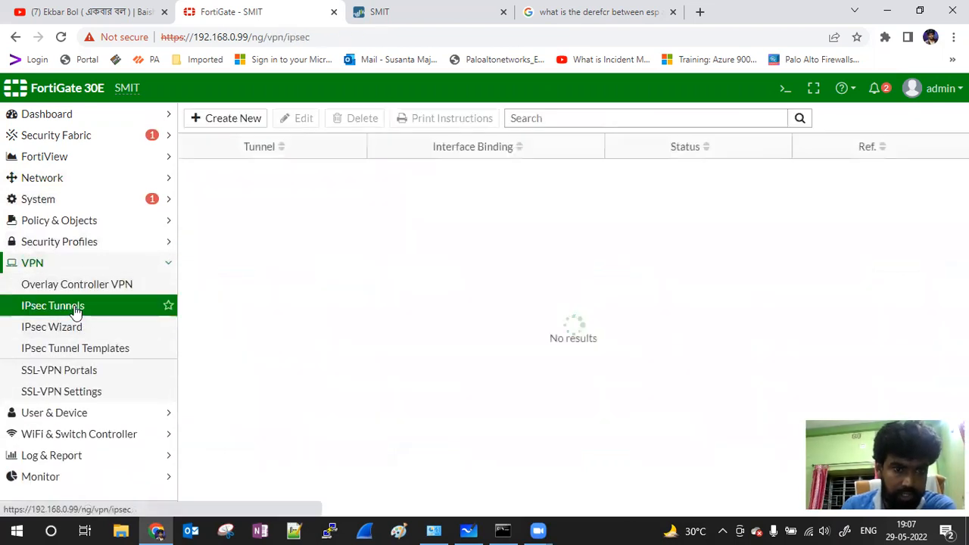
click(219, 119)
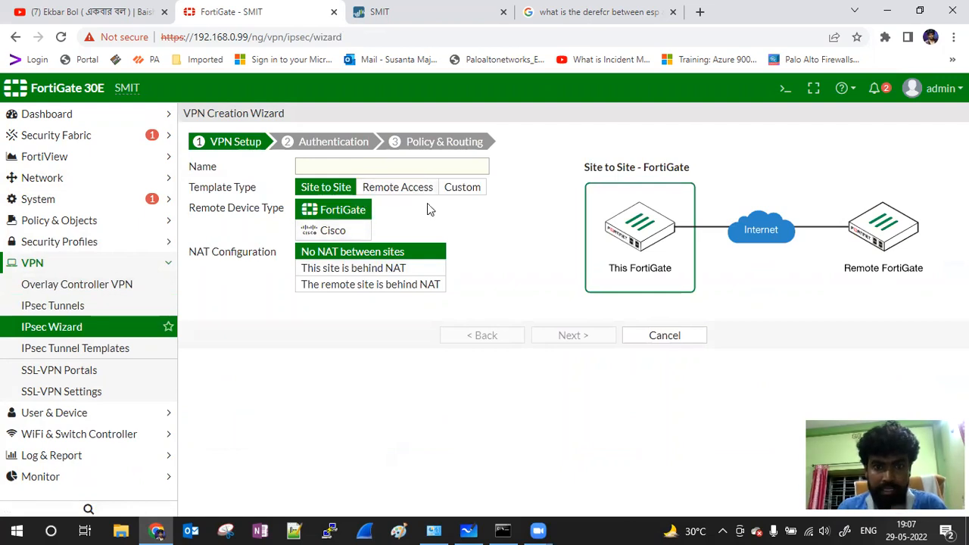
Step: Choose the Custom template, name the tunnel FG-PA-S2S, and continue to its settings form
click(461, 189)
click(317, 167)
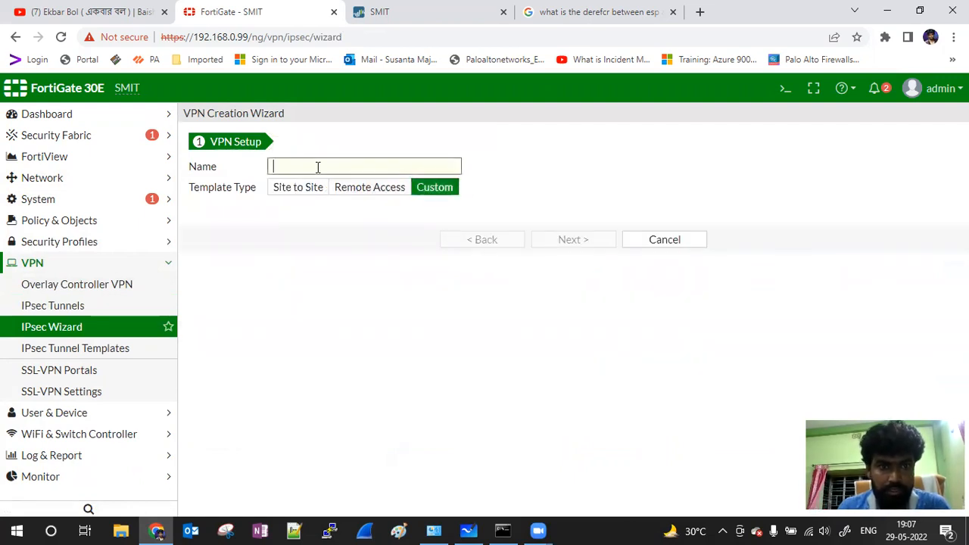
text(F)
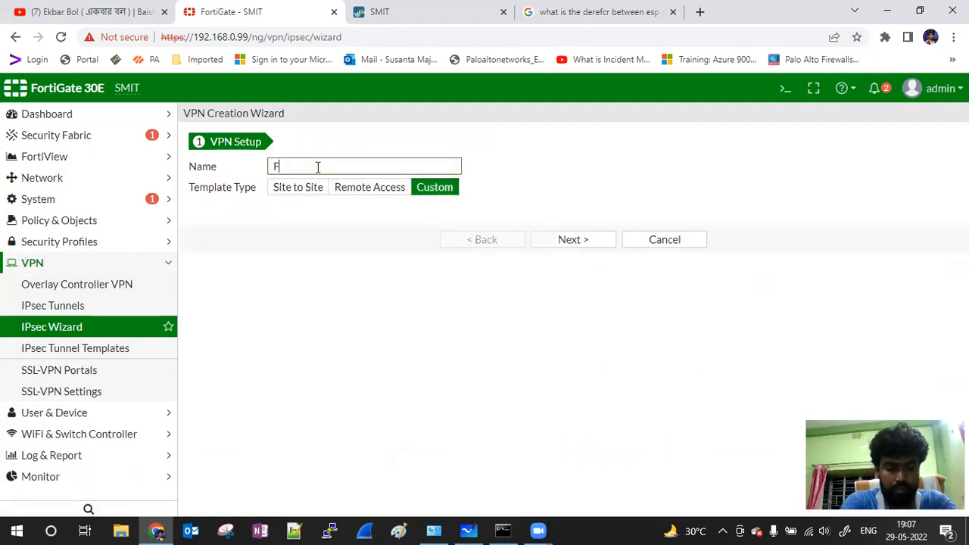
text(G-PA)
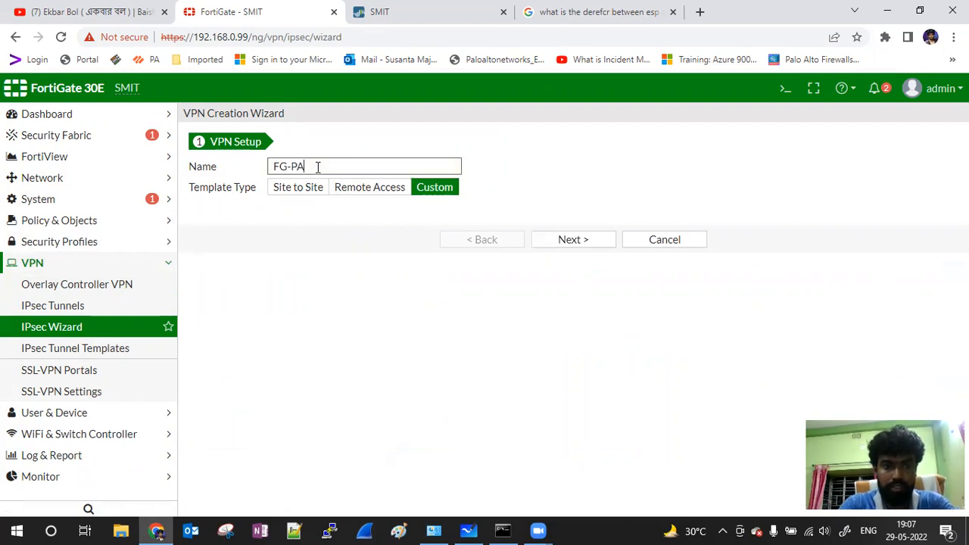
text(-S2S)
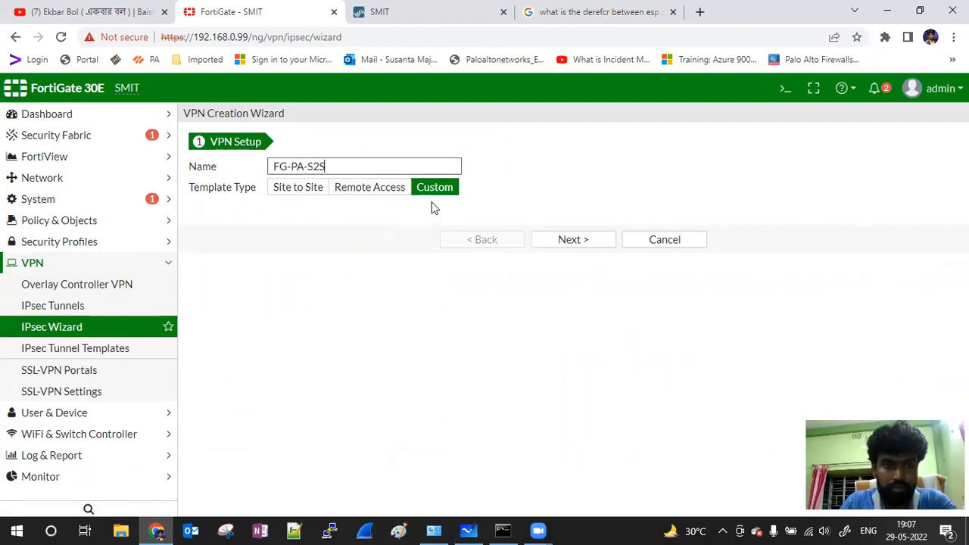
click(586, 246)
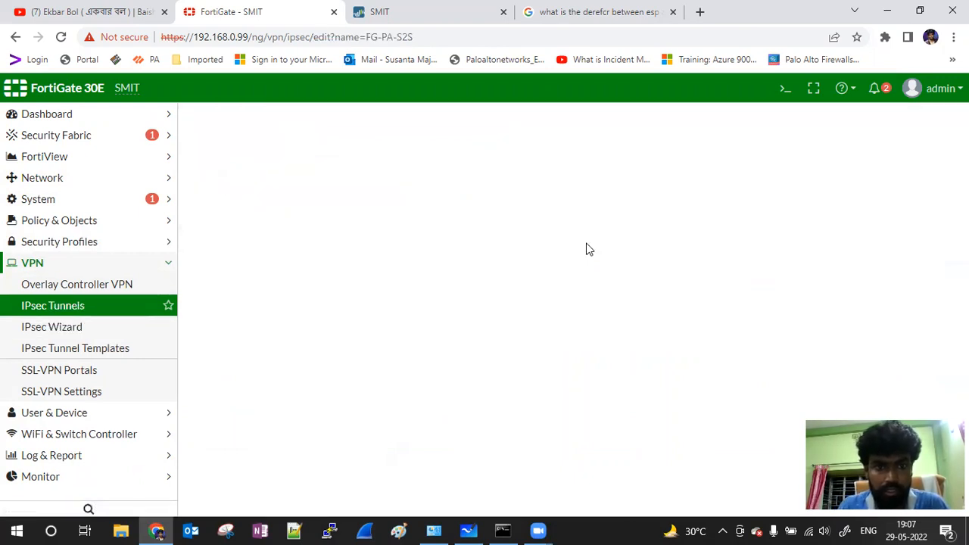
click(431, 8)
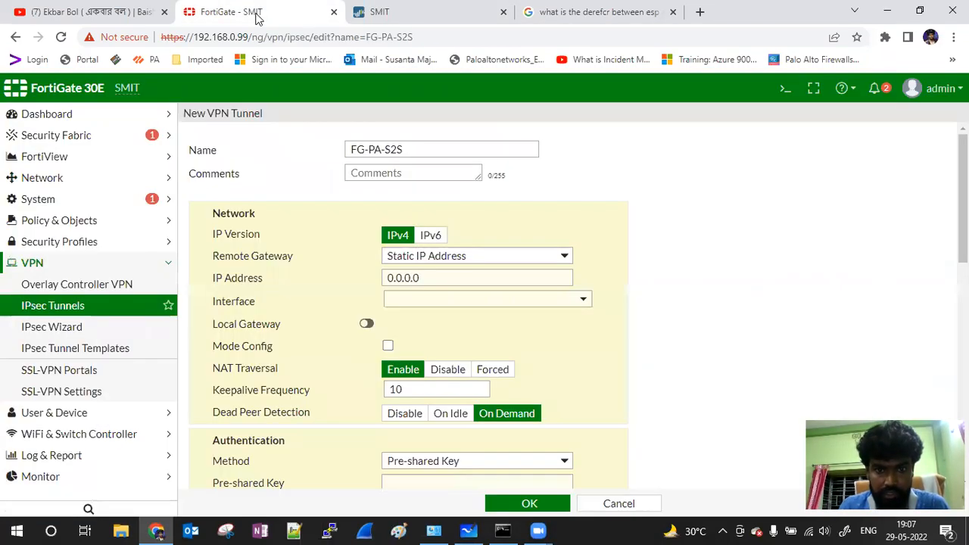
Step: Keep Static IP Address as the remote gateway type and select the 0.0.0.0 placeholder
click(257, 10)
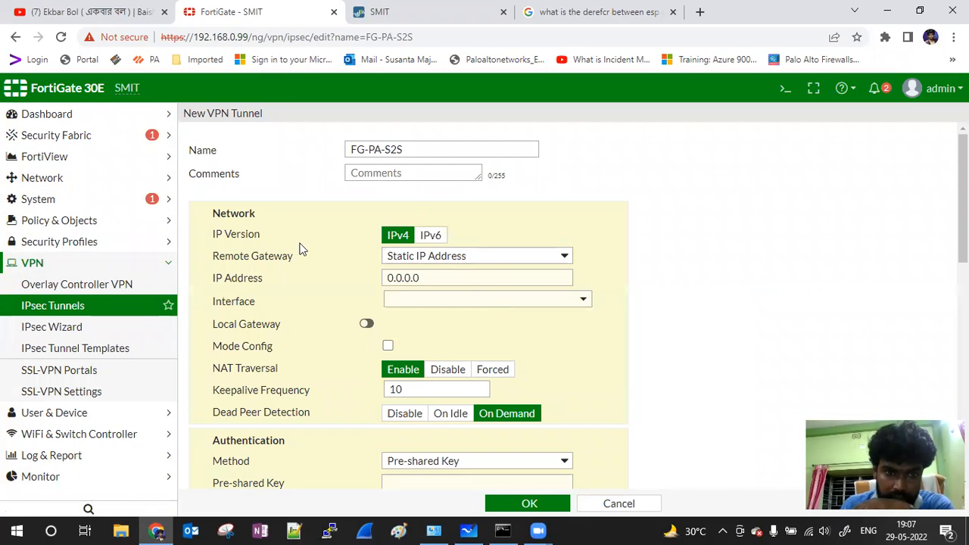
click(517, 258)
click(488, 269)
click(471, 278)
drag(454, 278, 347, 281)
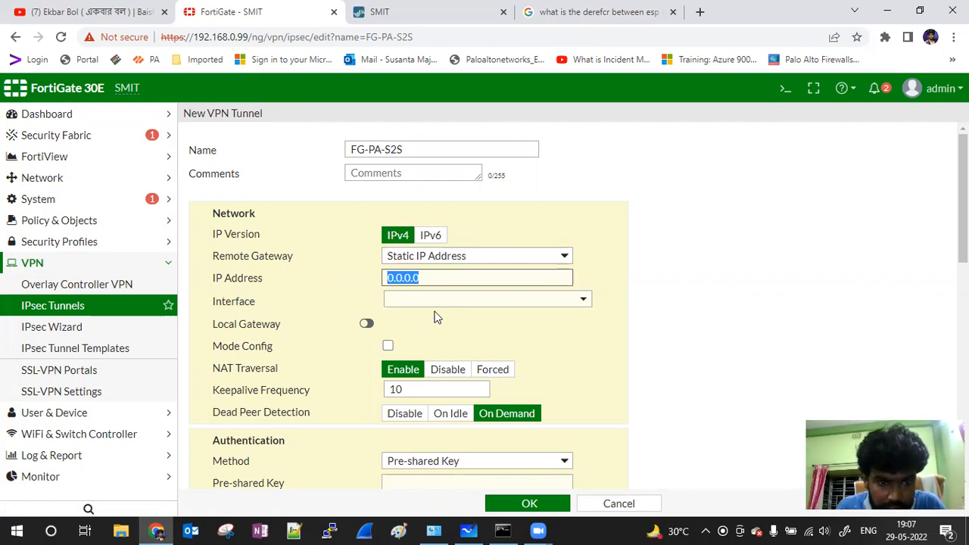
scroll(307, 292, down, 2)
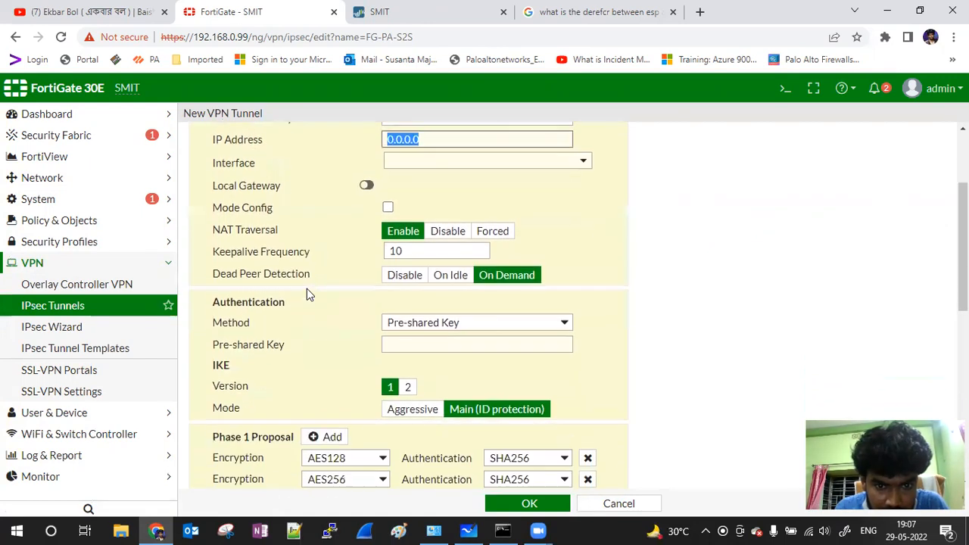
scroll(307, 288, up, 2)
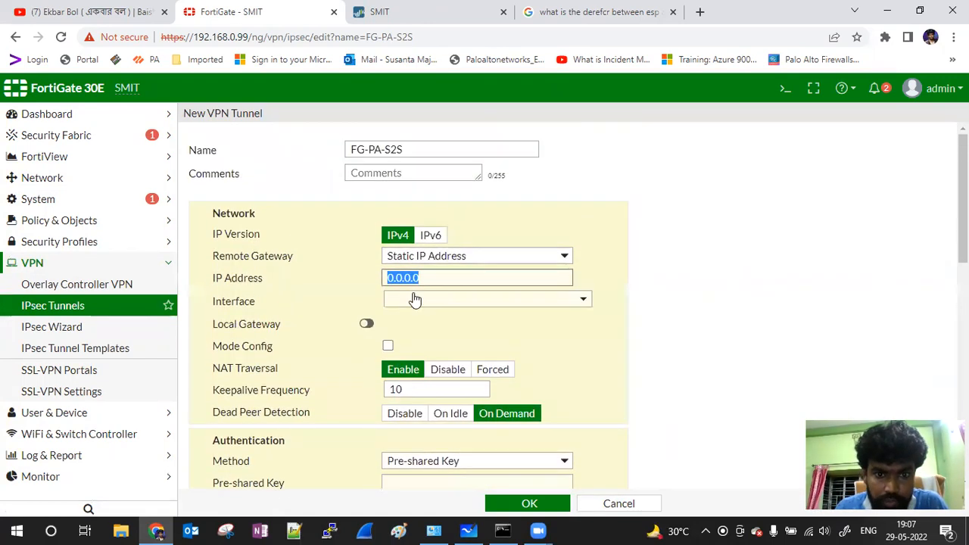
Step: Bind the tunnel to WAN-TATA (wan) and begin entering remote gateway IP 192.168.0
click(582, 303)
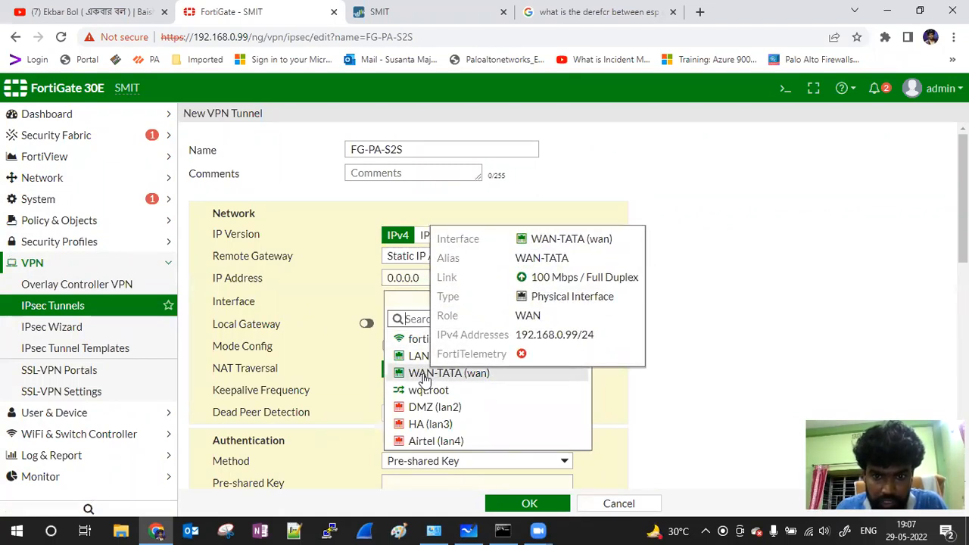
click(424, 373)
drag(438, 277, 361, 283)
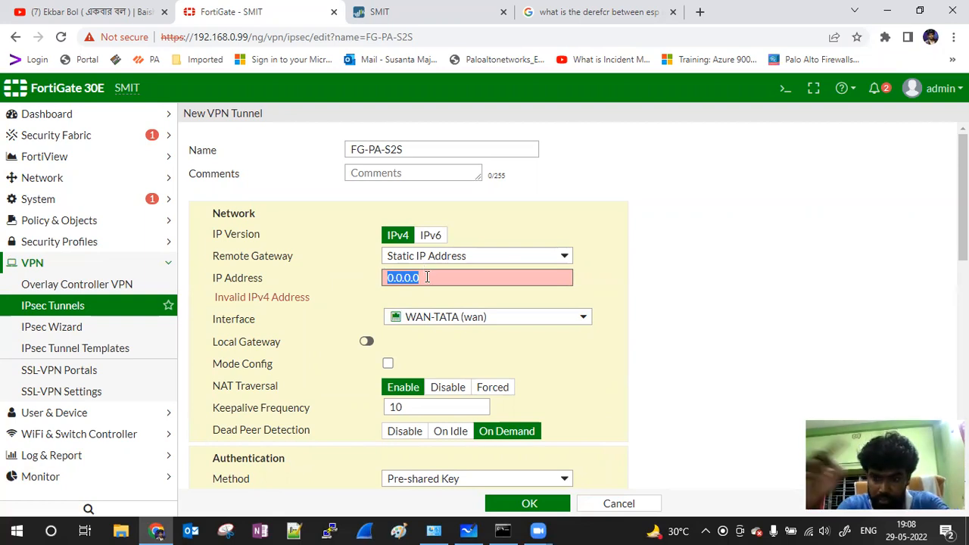
text(192.168.0.)
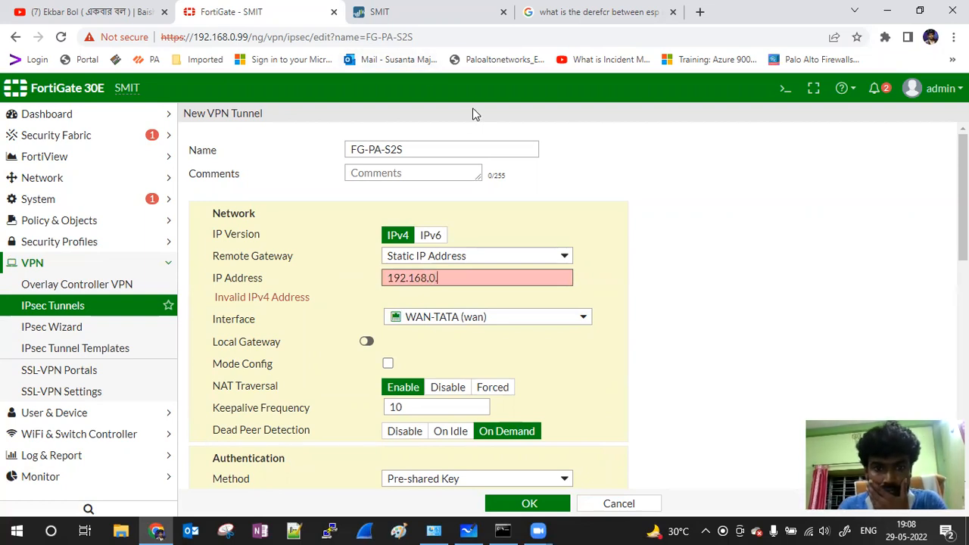
click(416, 13)
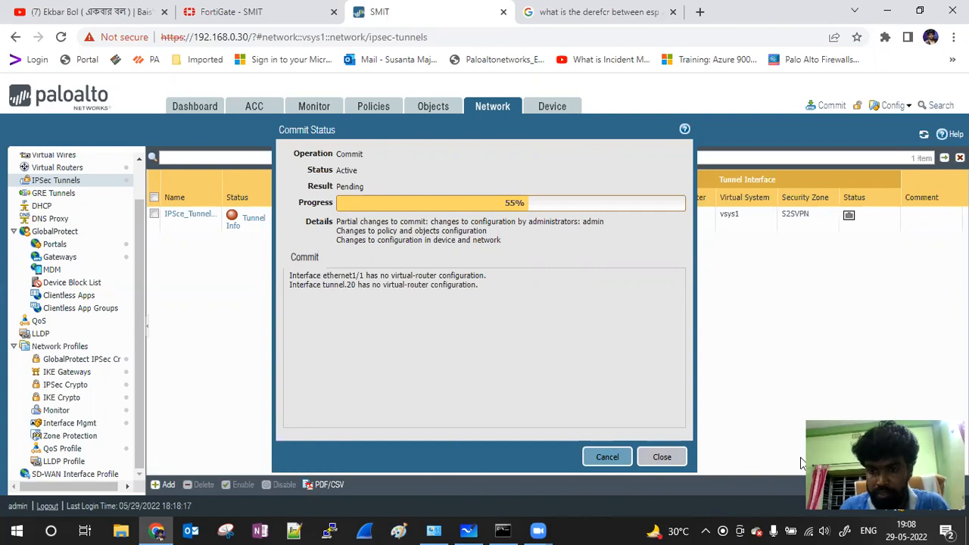
Step: Close the commit status and check Palo Alto's interfaces and IKE gateways for WAN address 192.168.0.20
click(662, 455)
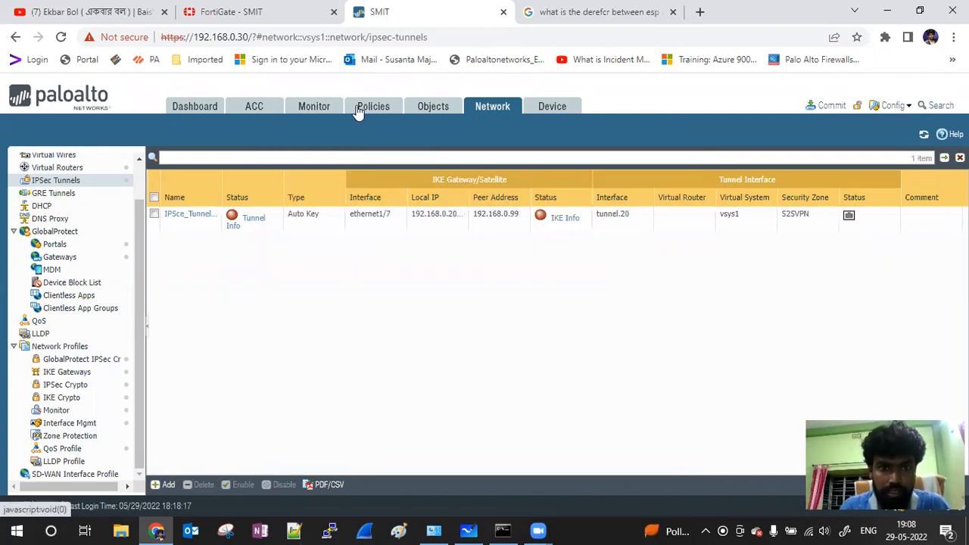
scroll(87, 177, up, 1)
click(49, 159)
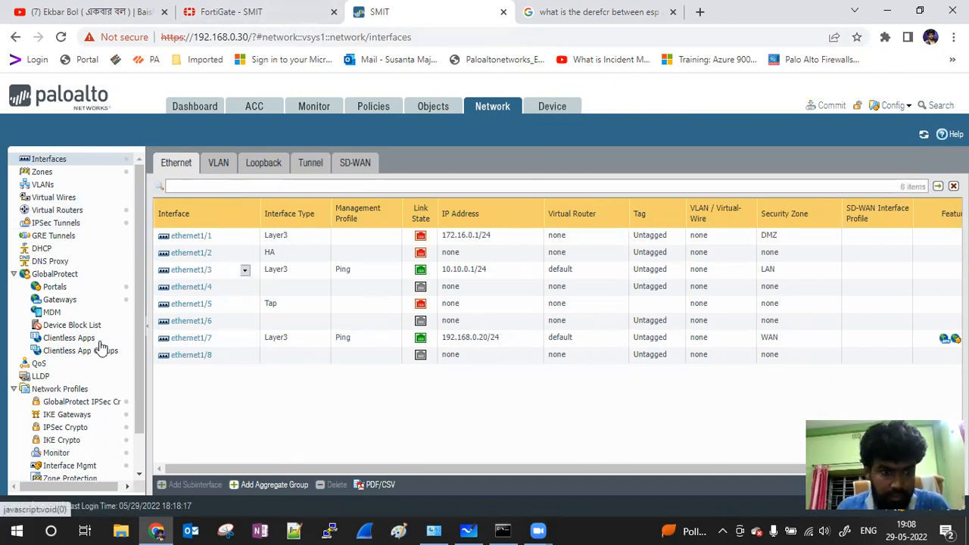
scroll(98, 348, down, 1)
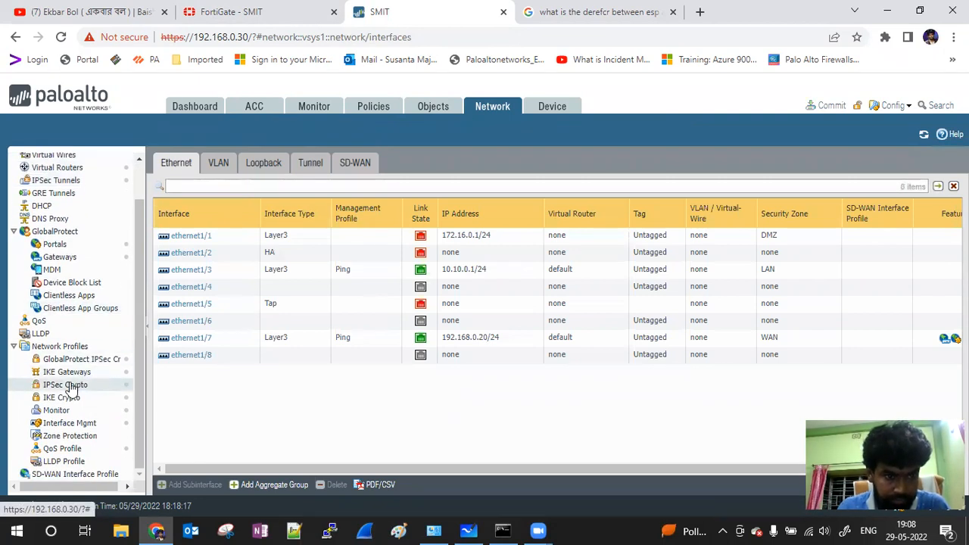
click(68, 372)
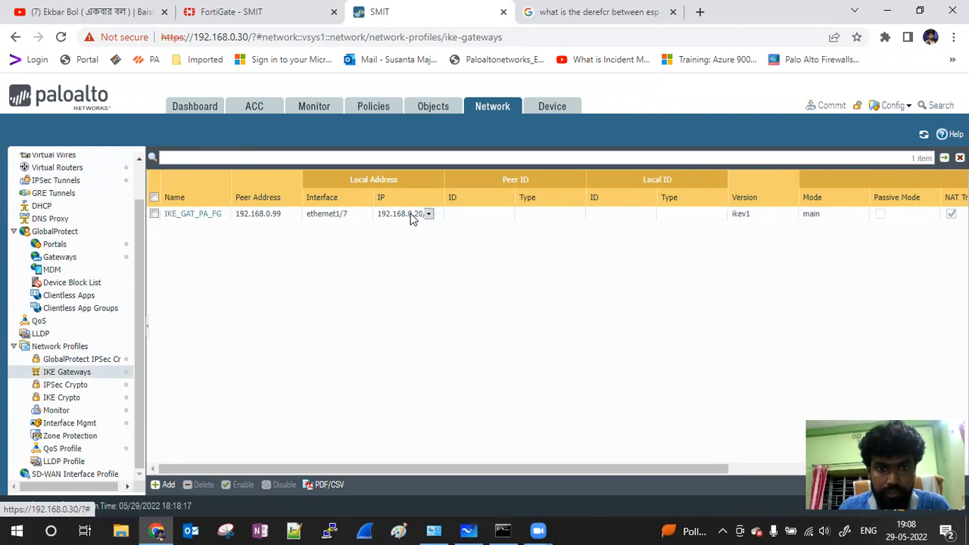
click(231, 11)
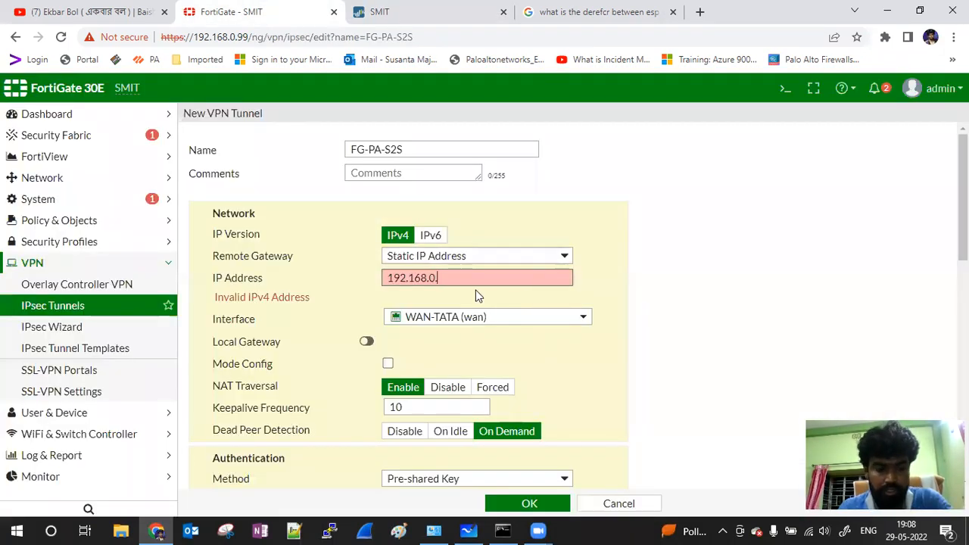
text(20)
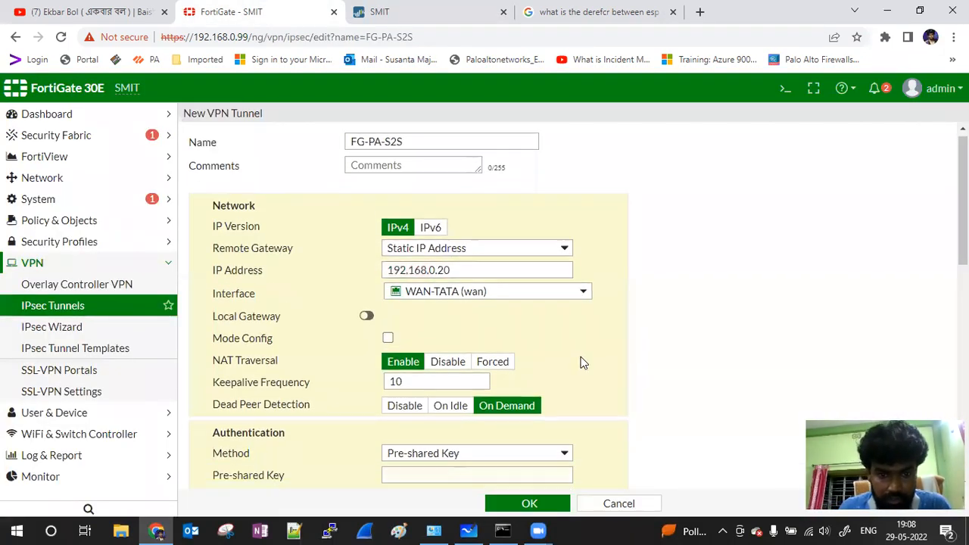
scroll(580, 361, down, 2)
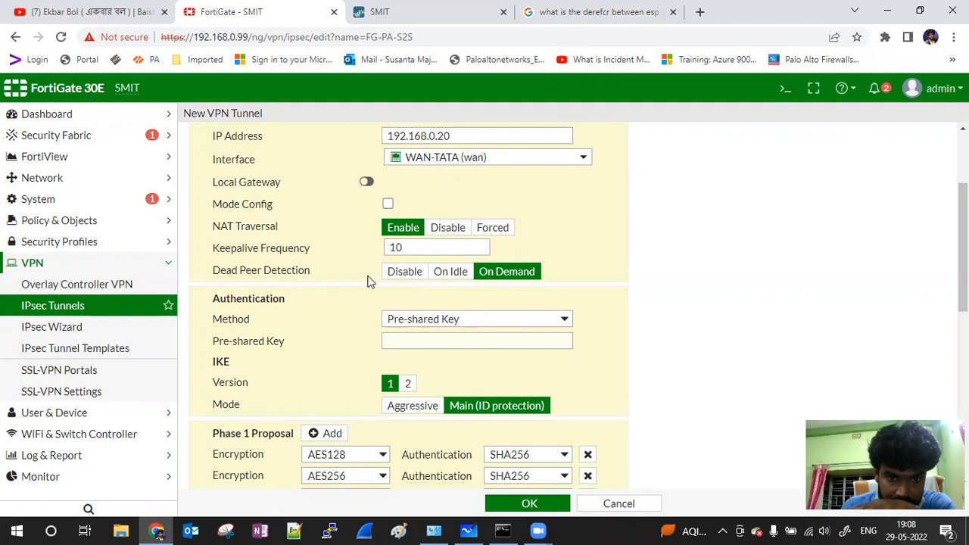
click(401, 341)
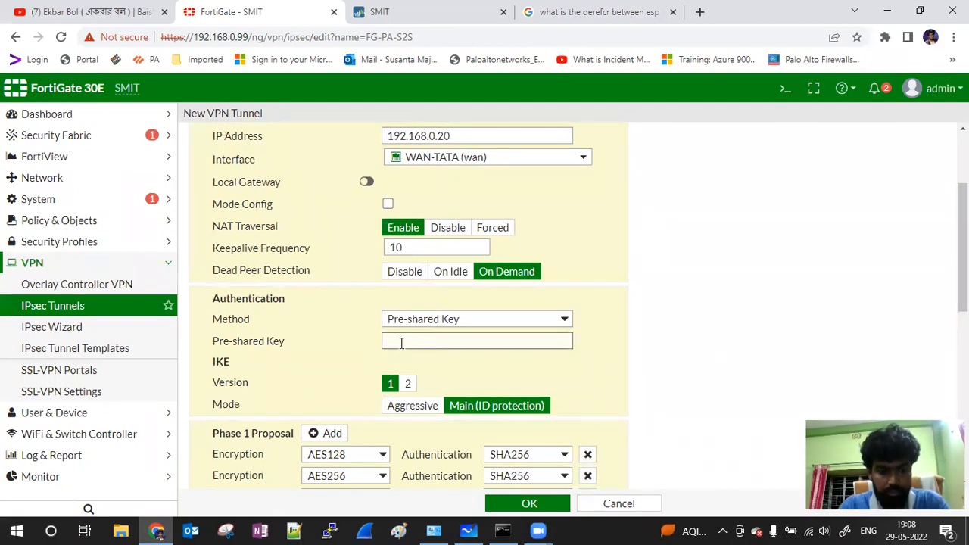
text(123)
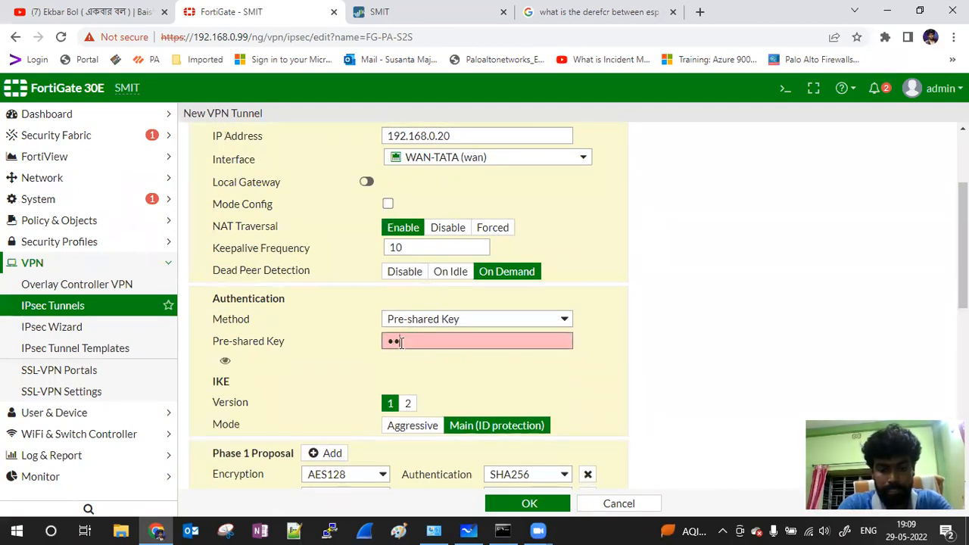
text(456)
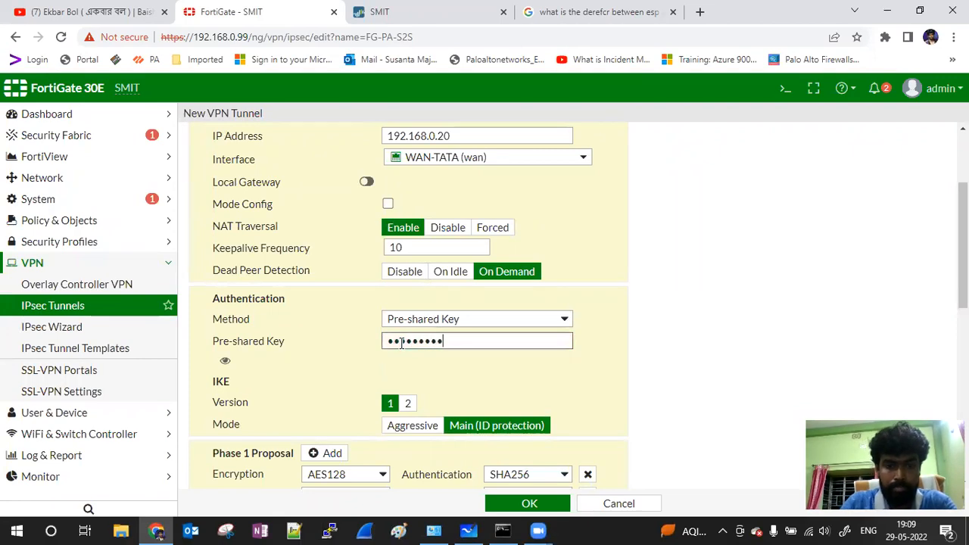
scroll(469, 371, down, 1)
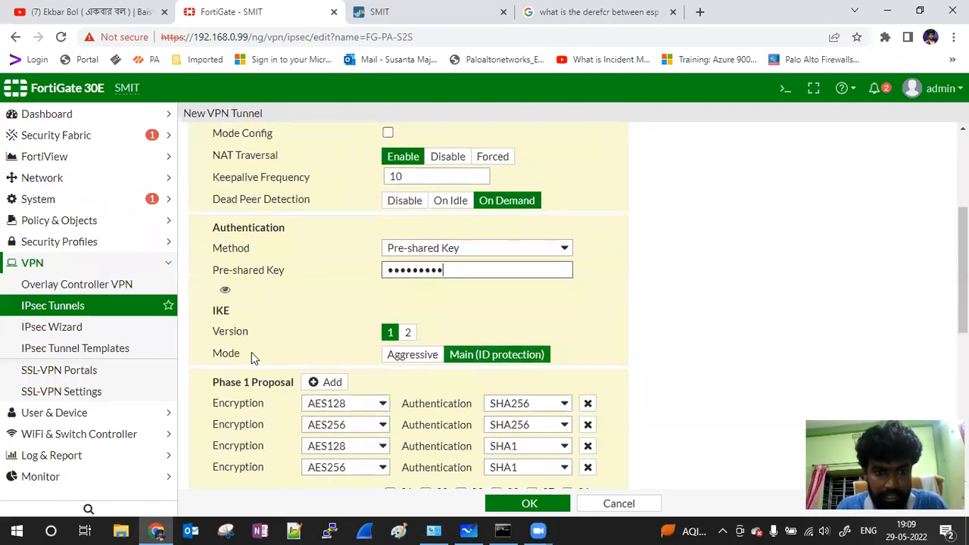
scroll(253, 350, down, 1)
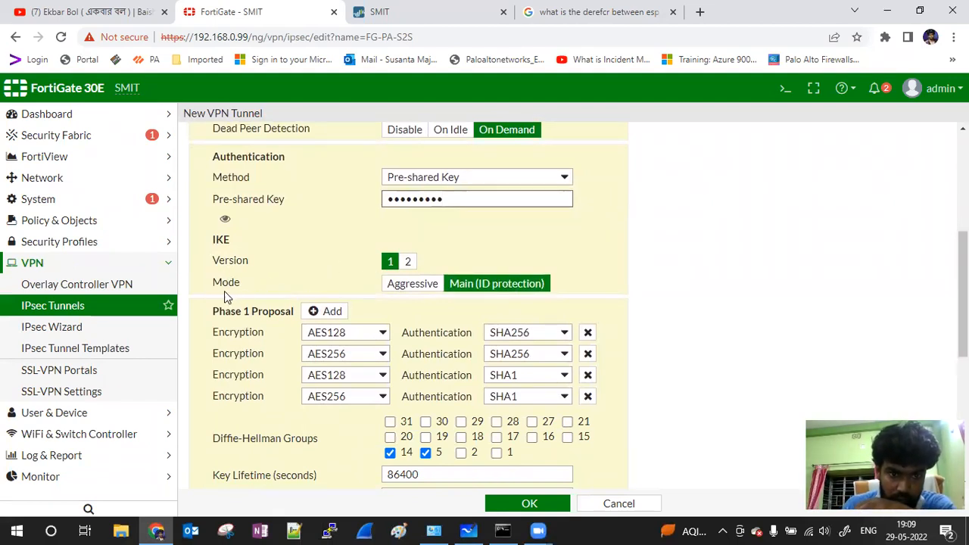
Step: Delete the three extra Phase 1 proposals, set AES256/SHA256, and uncheck DH group 14
click(587, 396)
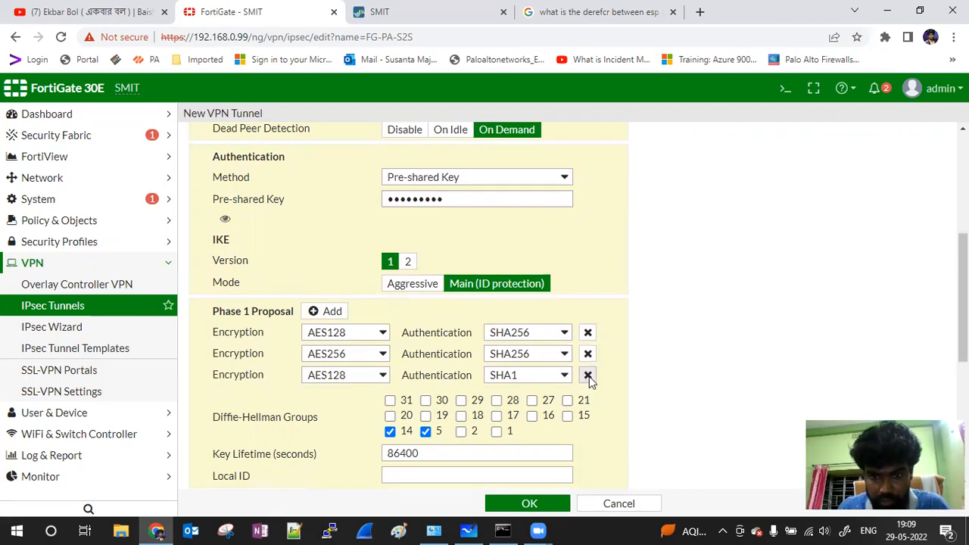
click(587, 375)
click(588, 354)
click(349, 332)
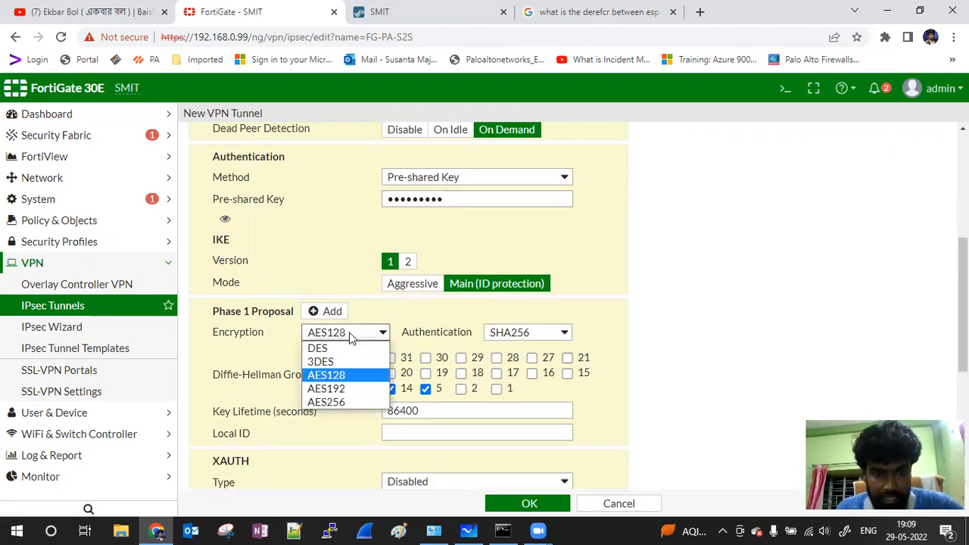
click(353, 402)
click(532, 337)
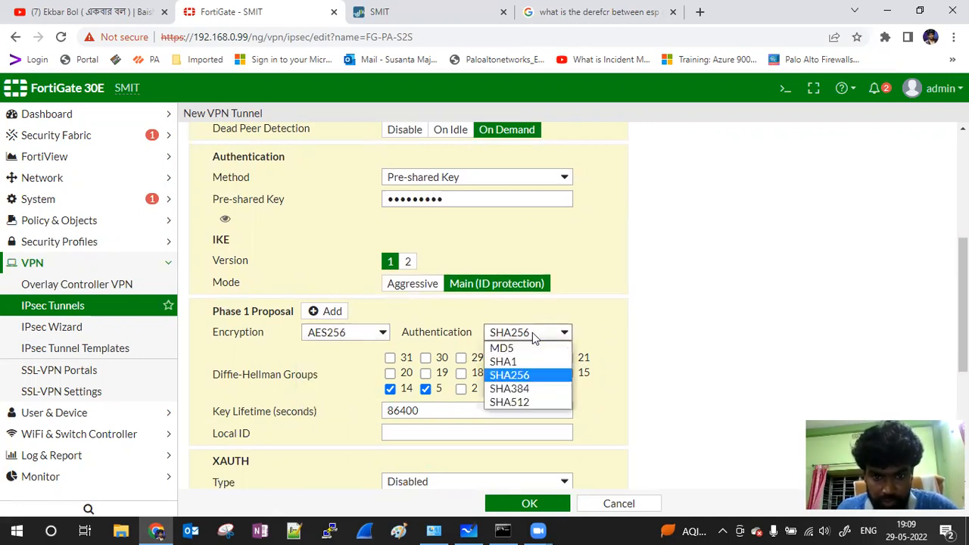
click(532, 333)
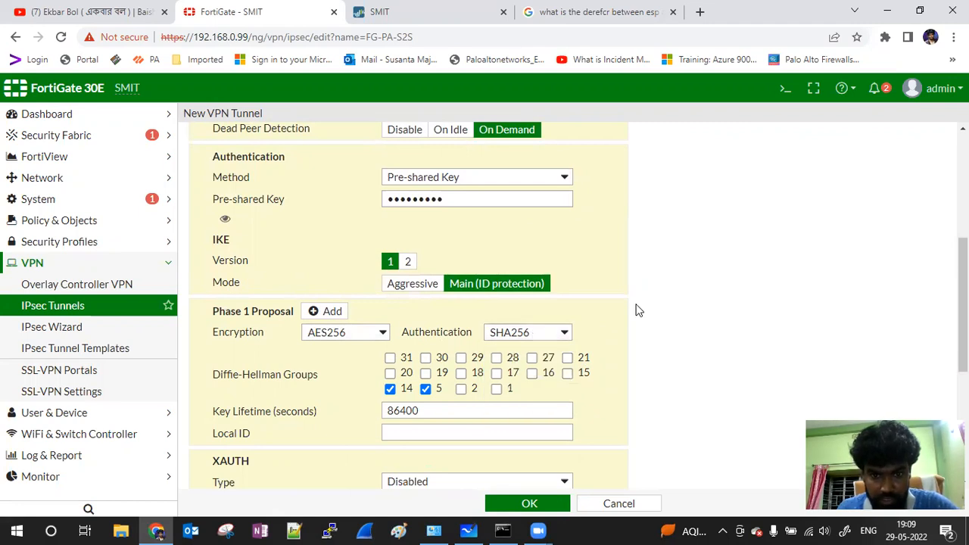
click(390, 389)
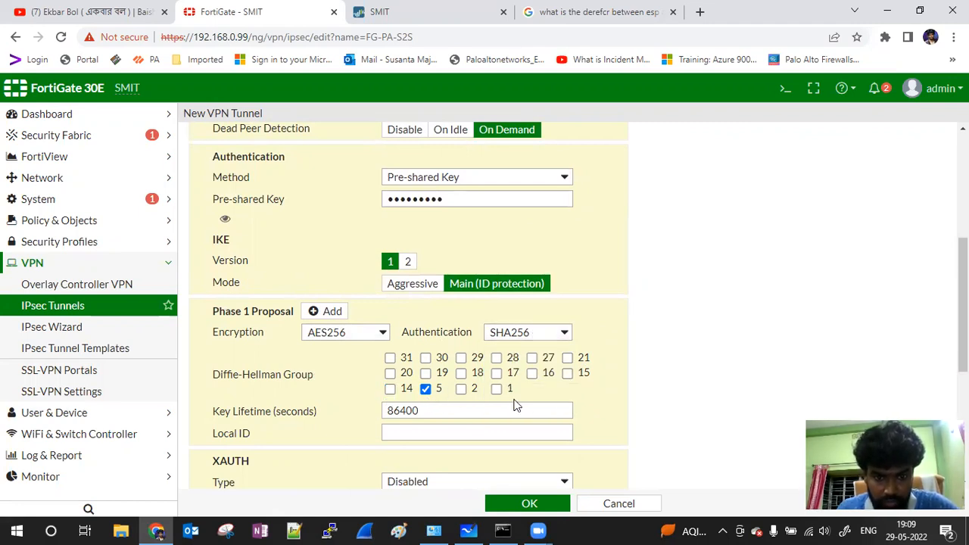
scroll(513, 402, down, 2)
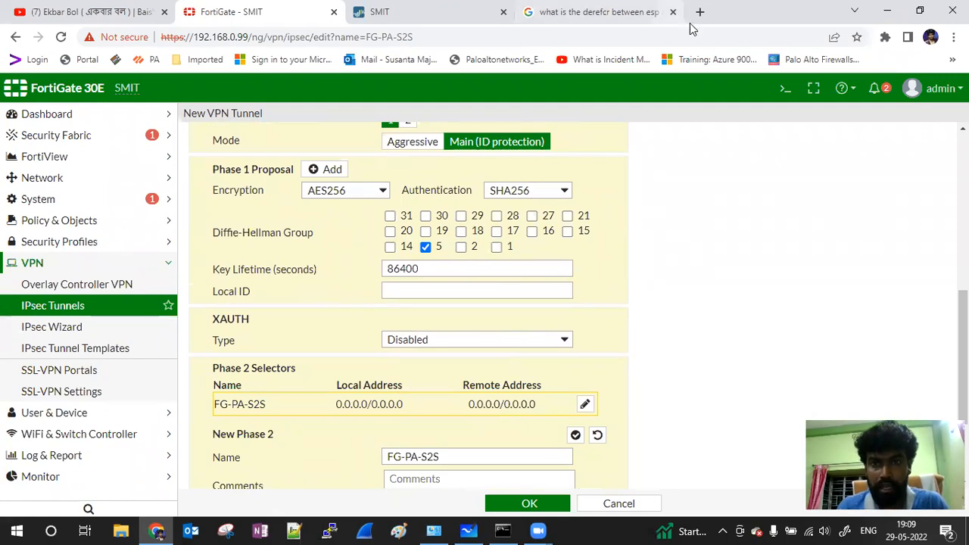
Step: Compute 8 × 3600 = 28,800 in Windows Calculator and copy the result
key(super)
text(cal)
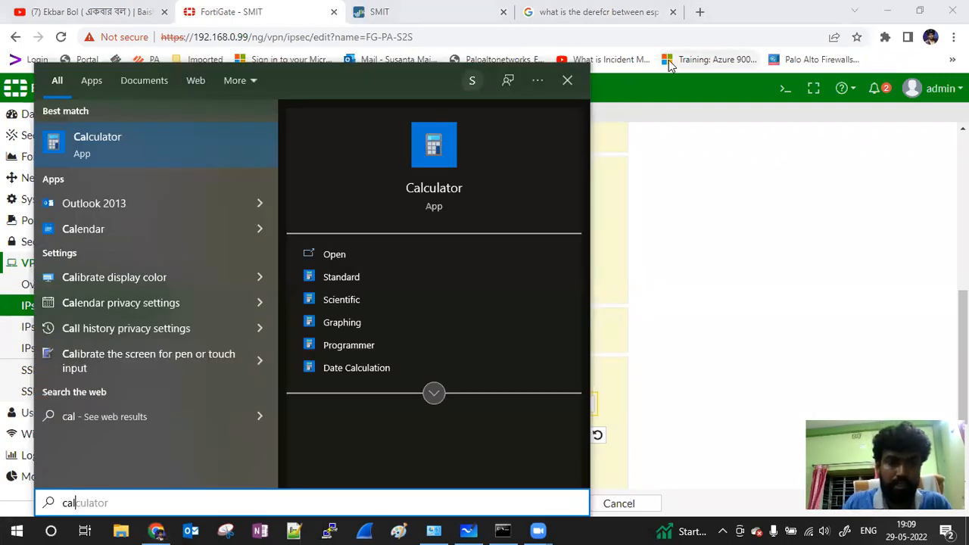
click(436, 146)
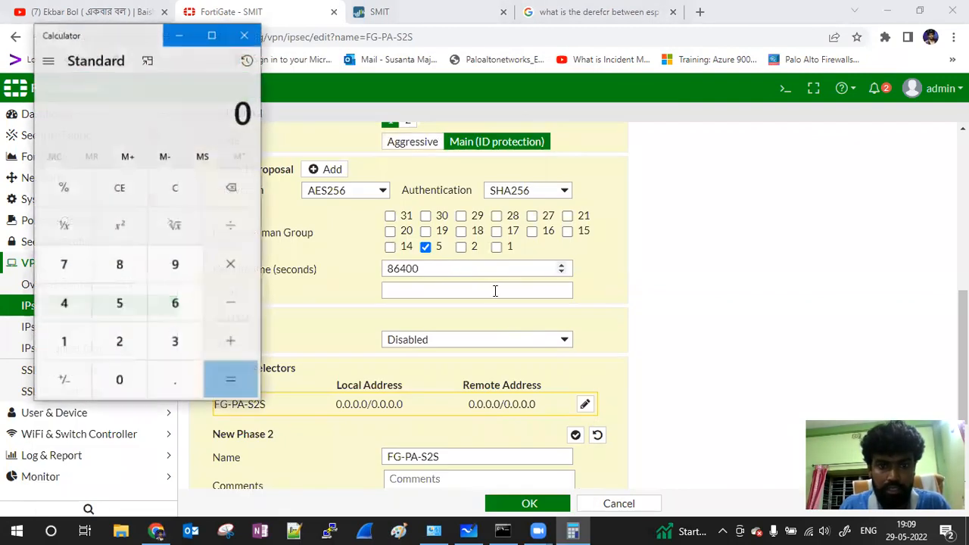
click(123, 271)
click(230, 270)
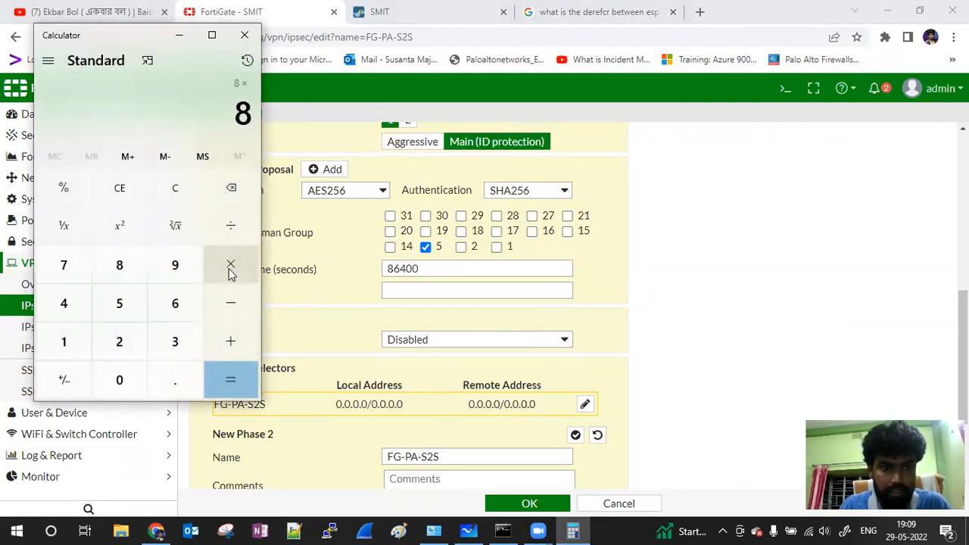
click(179, 339)
click(179, 303)
double_click(124, 380)
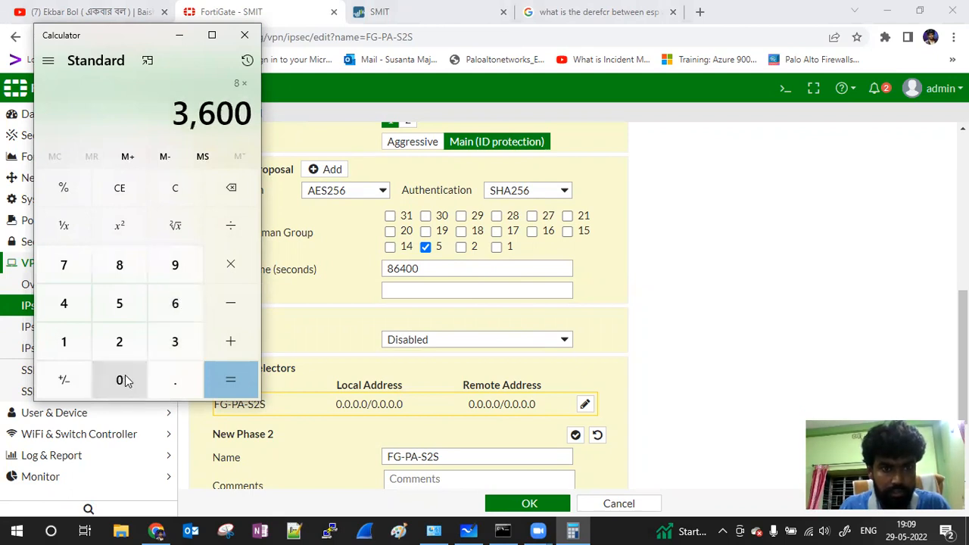
click(231, 378)
drag(156, 110, 250, 111)
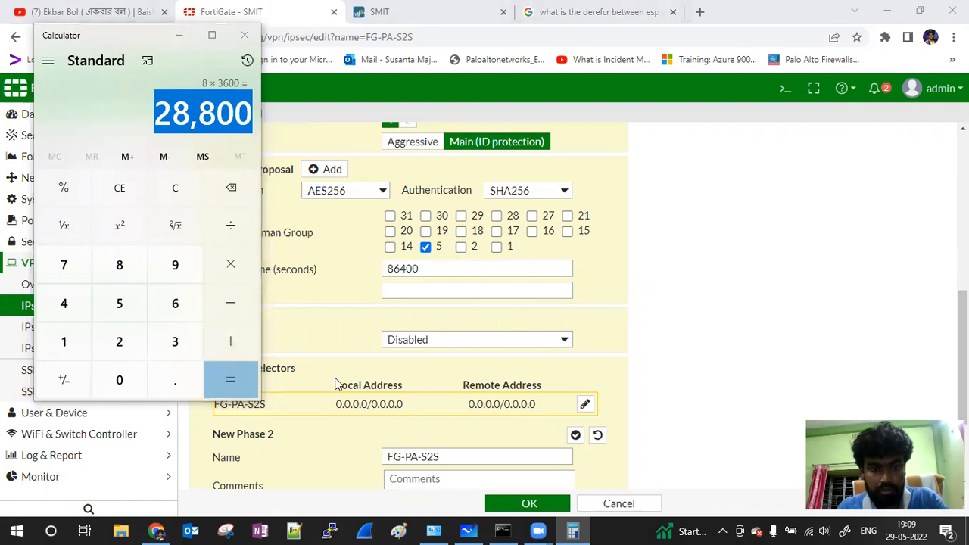
Step: Paste 28800 as the FortiGate Phase 1 key lifetime in seconds
click(418, 306)
drag(433, 270, 316, 272)
text(28800)
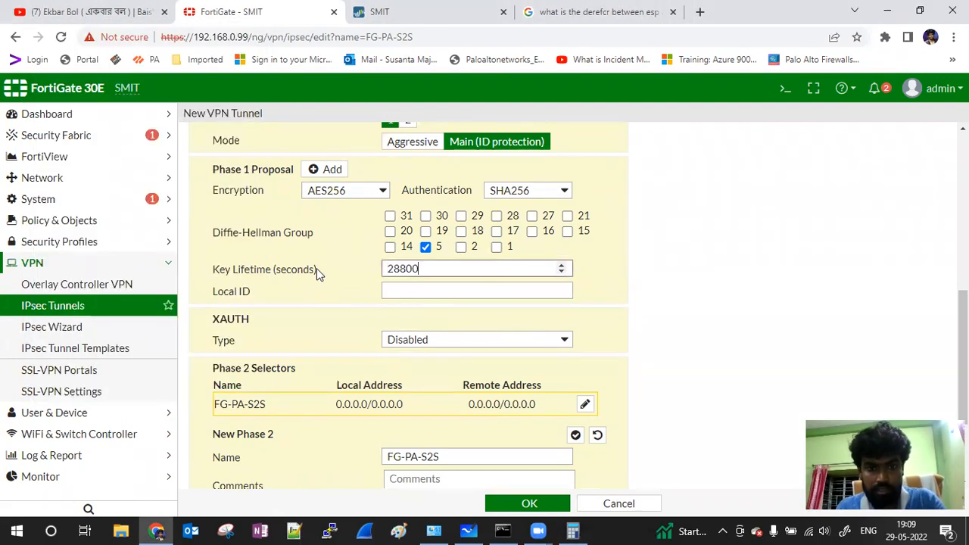
Step: Enter Local Address 172.16.0.0/24 and Remote Address 10.10.0.0/24 in the Phase 2 selector
click(688, 281)
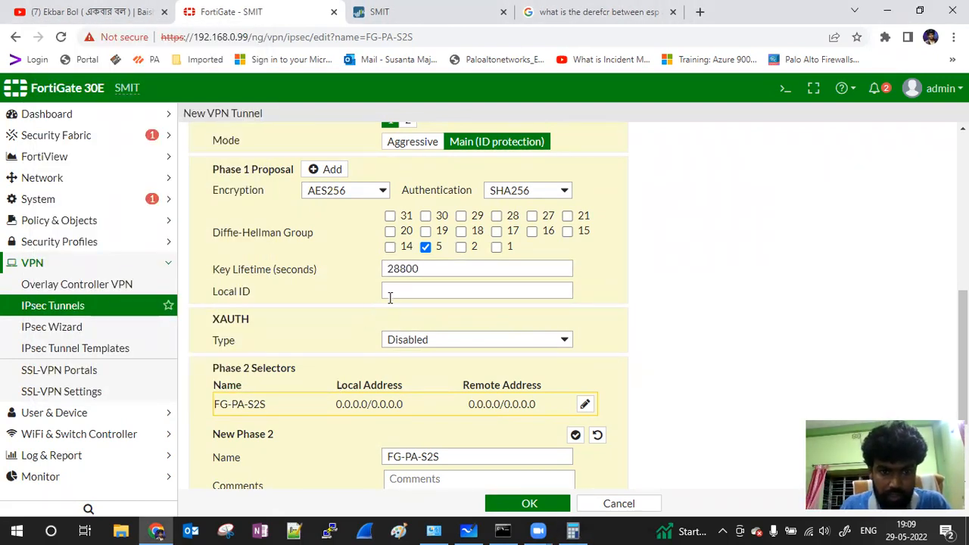
scroll(391, 295, down, 1)
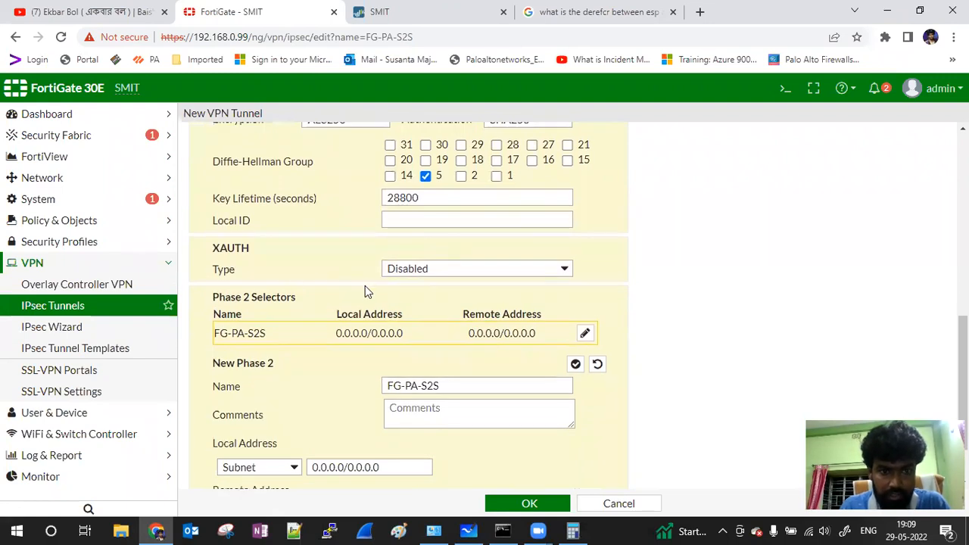
scroll(365, 285, up, 1)
scroll(365, 285, down, 2)
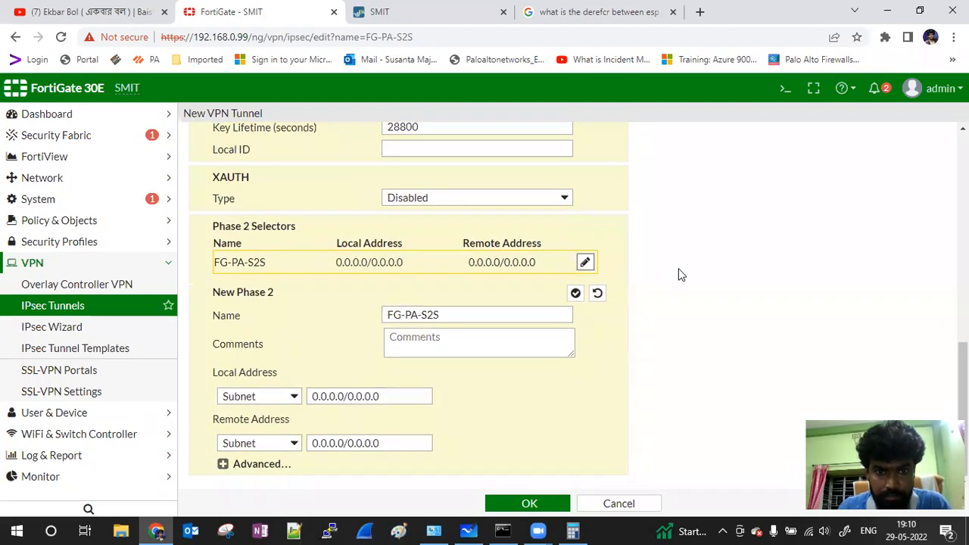
scroll(679, 275, up, 1)
scroll(417, 441, down, 2)
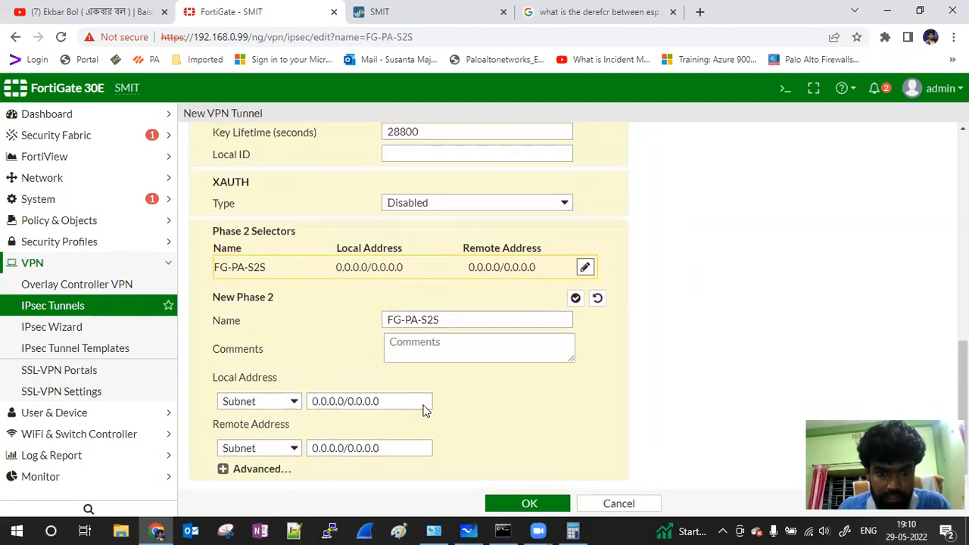
drag(396, 398, 282, 396)
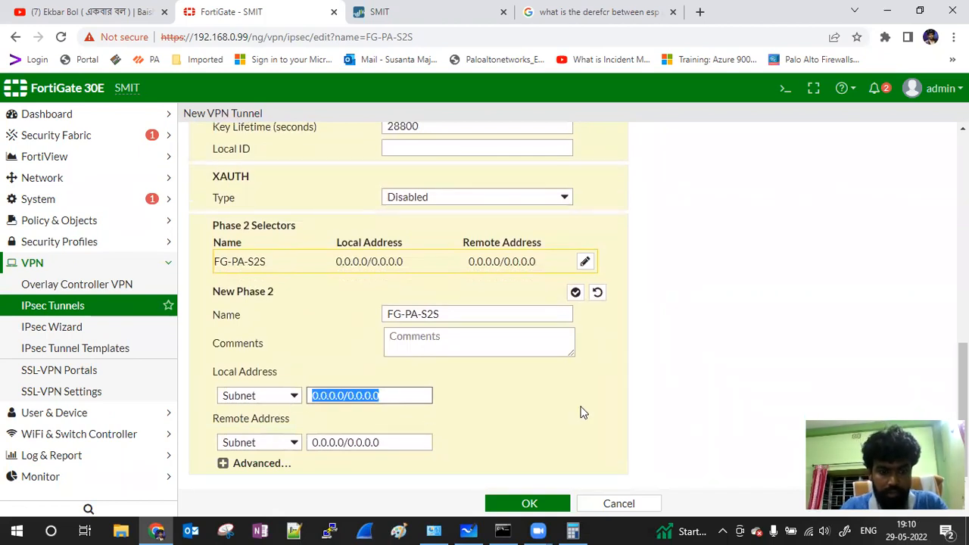
text(172.16.0.0/24)
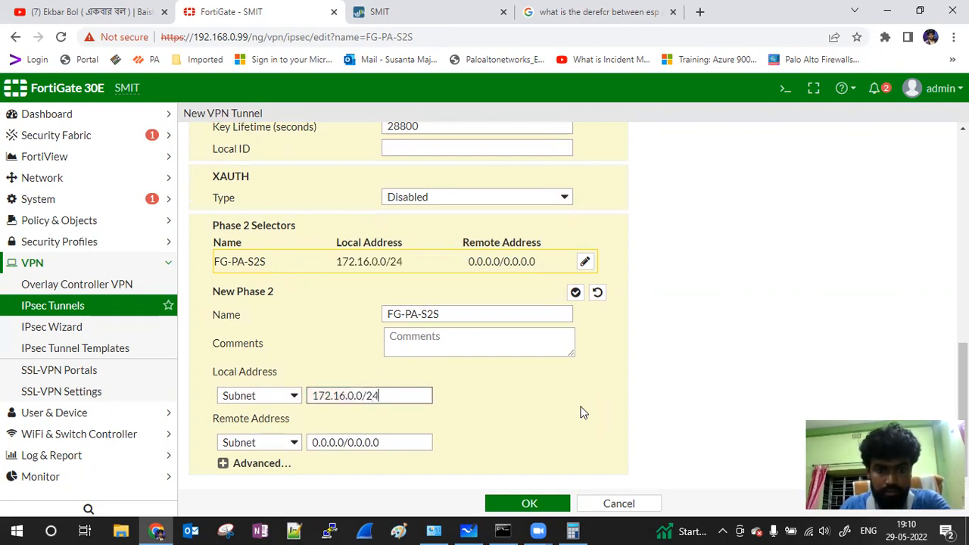
drag(386, 444, 302, 438)
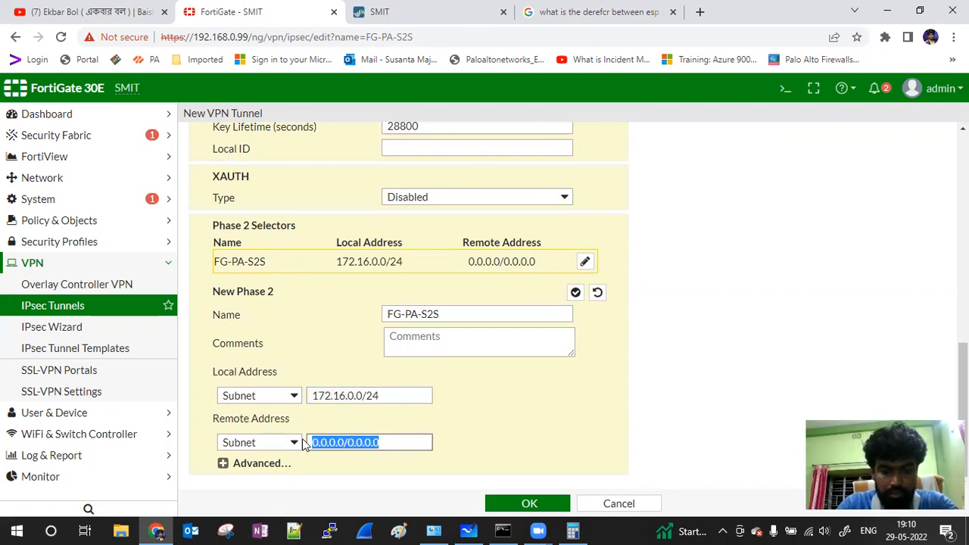
text(10.10.0.0/24)
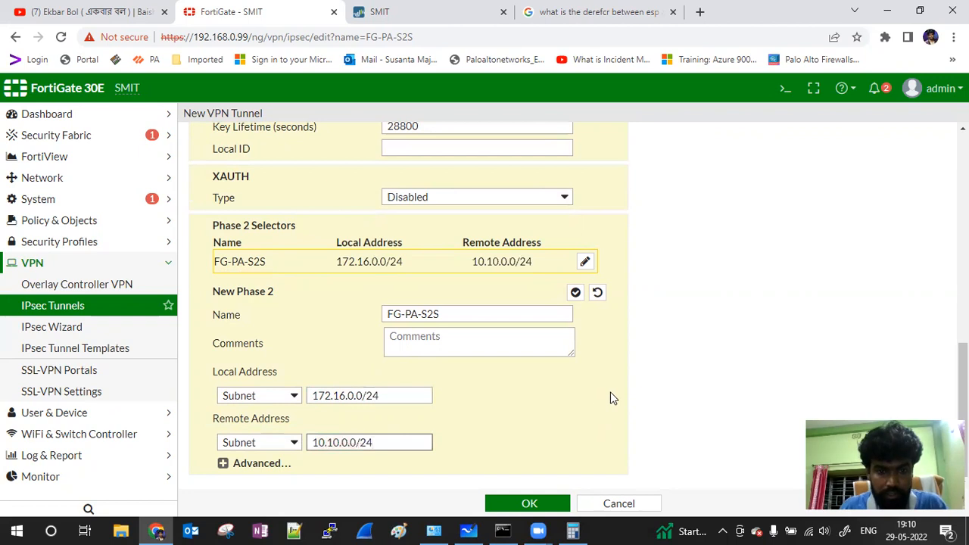
scroll(721, 329, up, 1)
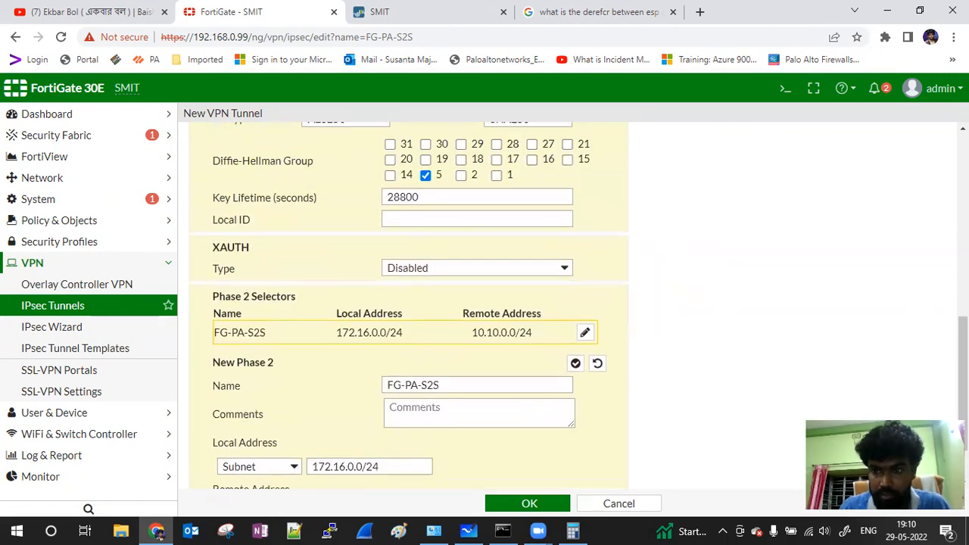
scroll(554, 407, down, 1)
Step: Expand the Phase 2 Advanced settings and delete the six extra Phase 2 proposals
click(228, 470)
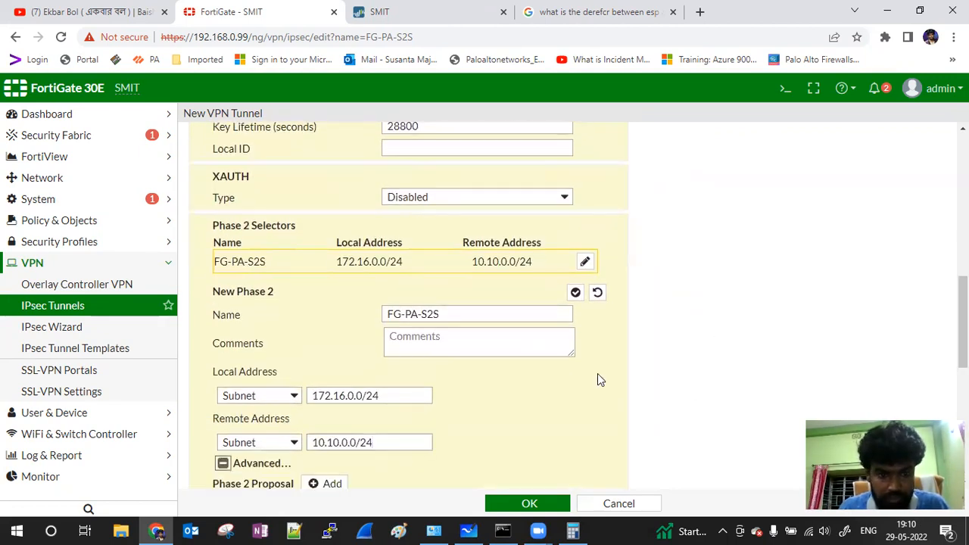
scroll(597, 374, down, 5)
scroll(597, 374, up, 1)
click(448, 349)
click(447, 329)
click(448, 308)
click(588, 285)
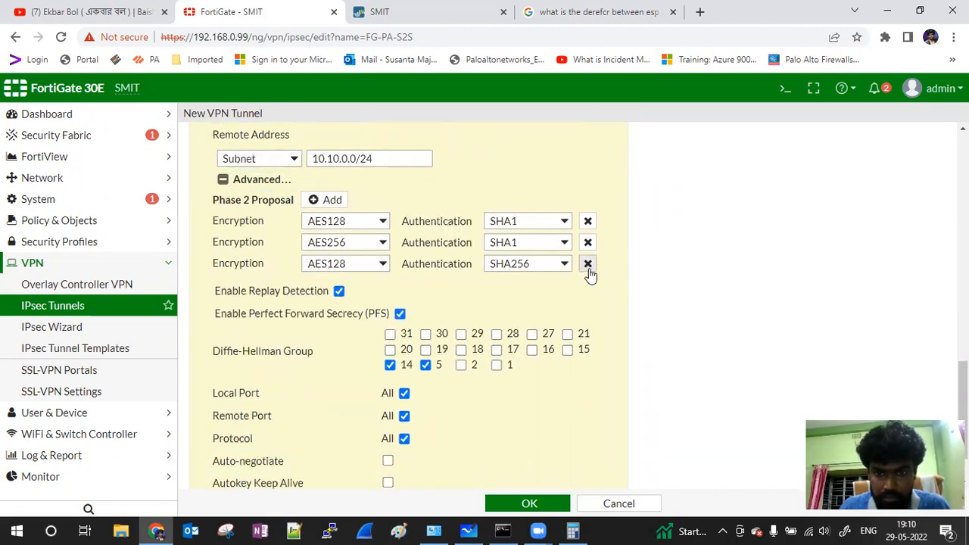
click(588, 264)
click(588, 243)
Step: Set Phase 2 to AES256/SHA256, uncheck DH group 14, and select the Seconds value
click(383, 221)
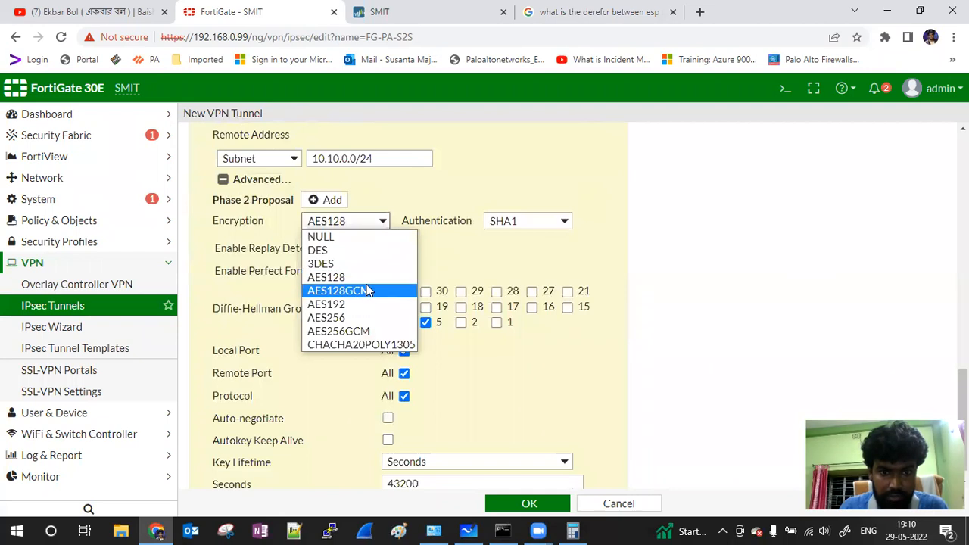
click(373, 317)
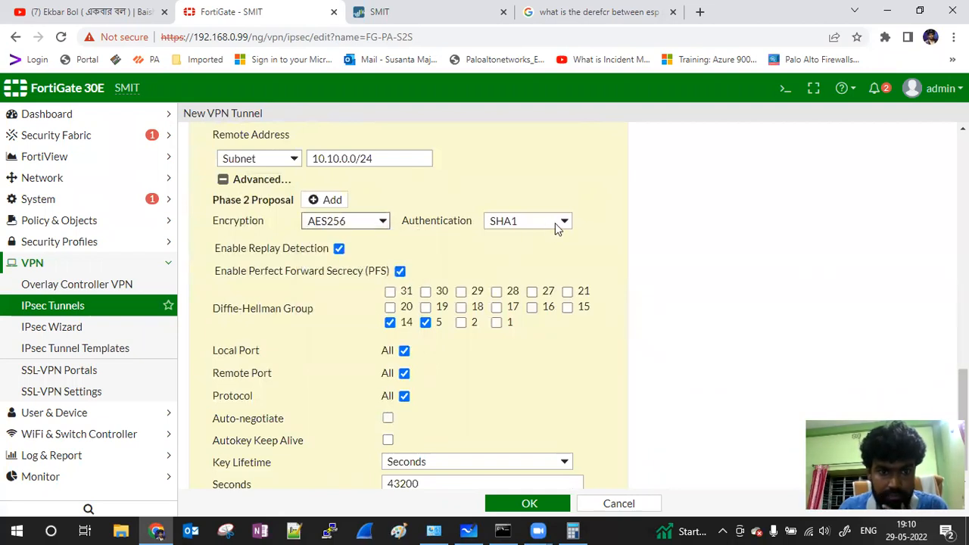
click(558, 227)
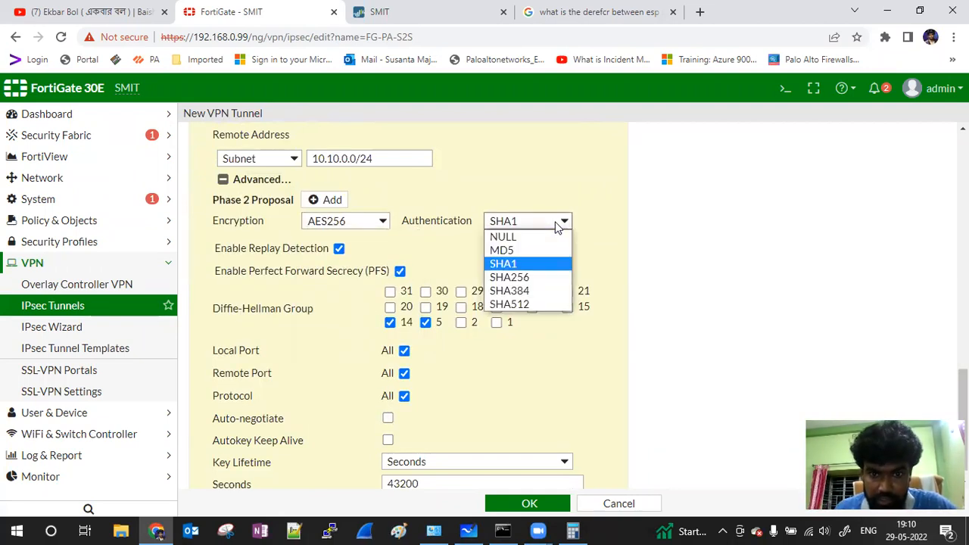
click(528, 279)
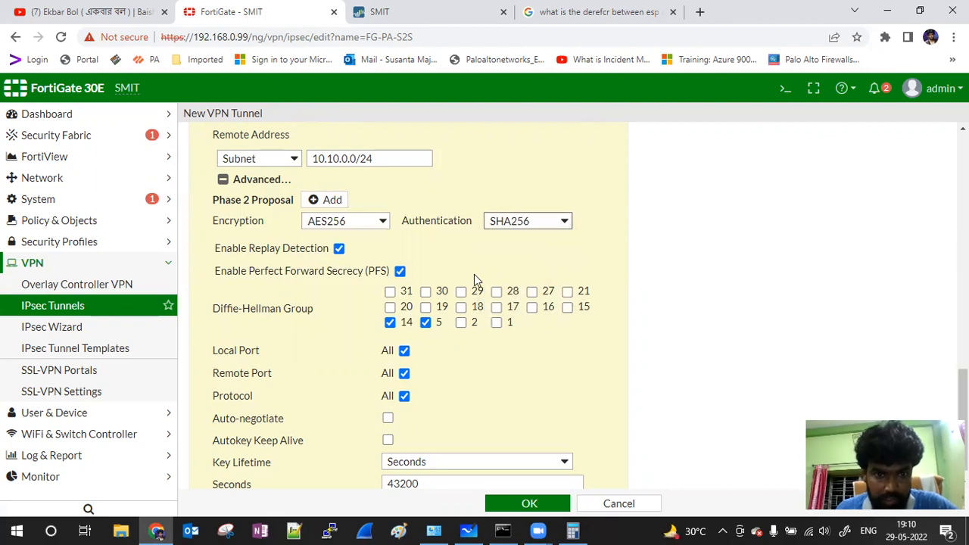
click(390, 323)
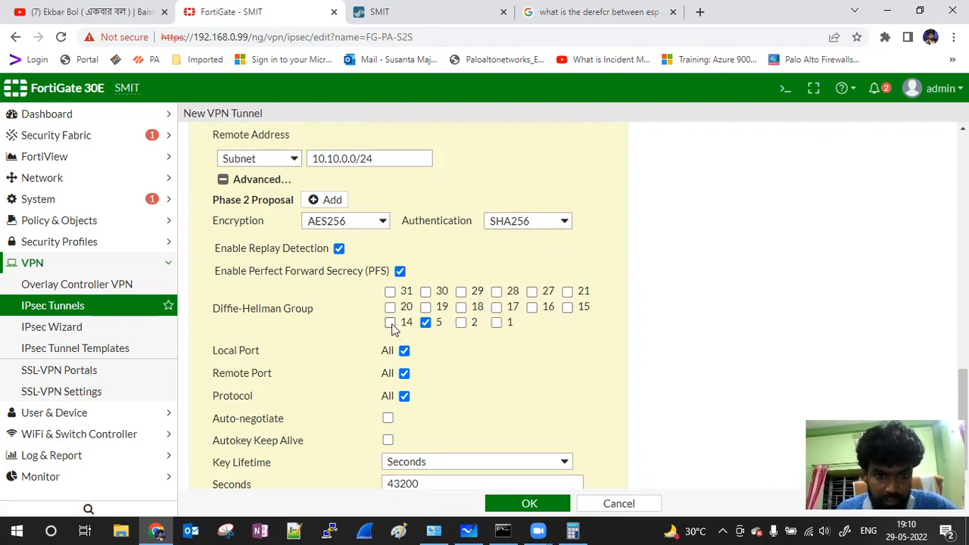
scroll(392, 327, down, 1)
drag(432, 462, 370, 467)
click(461, 13)
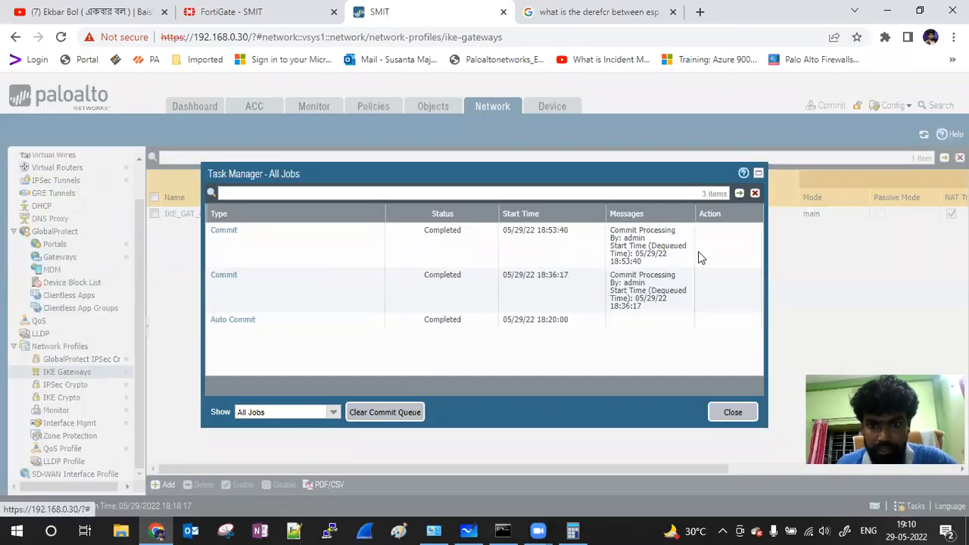
Step: Inspect the IPS_Cry_Prof_PA_FG IPsec crypto profile in PAN-OS and close it unchanged
click(733, 411)
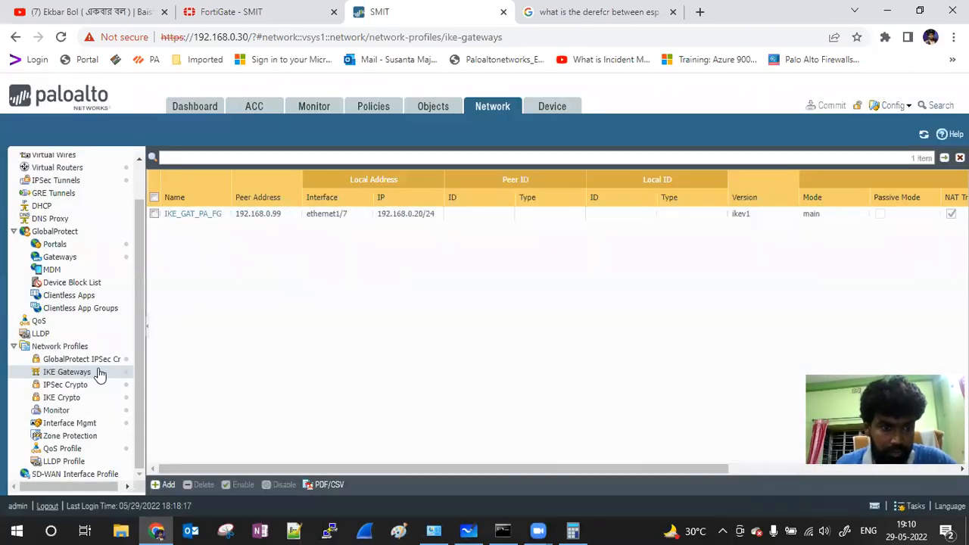
click(82, 386)
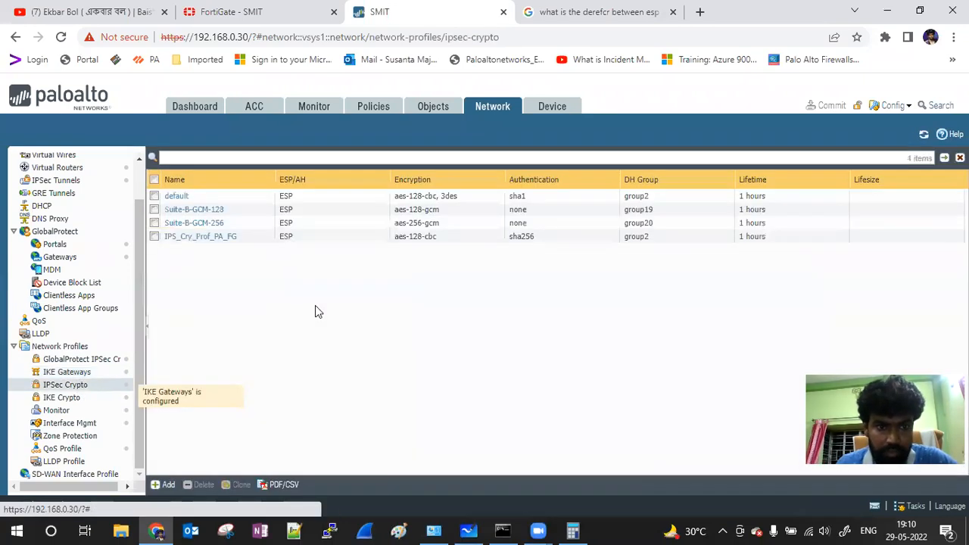
click(199, 238)
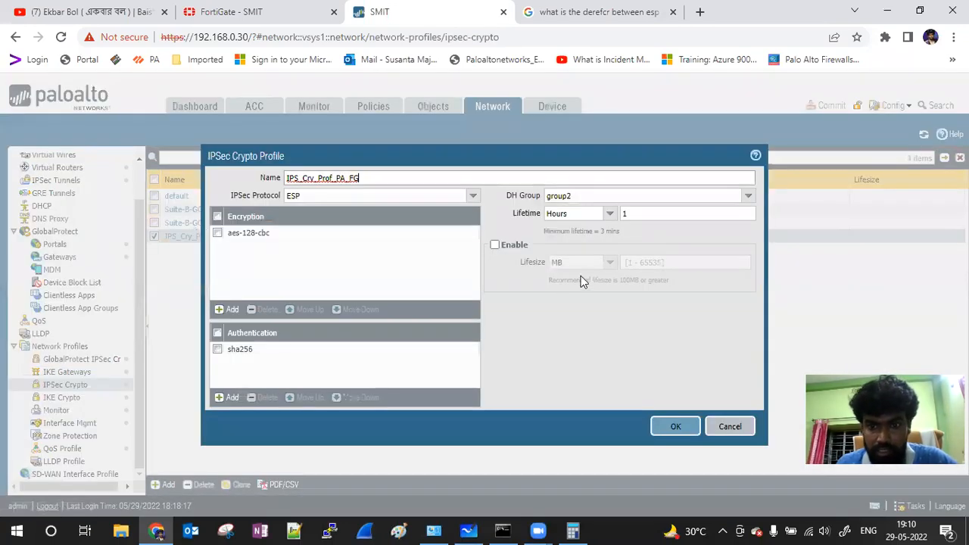
click(729, 429)
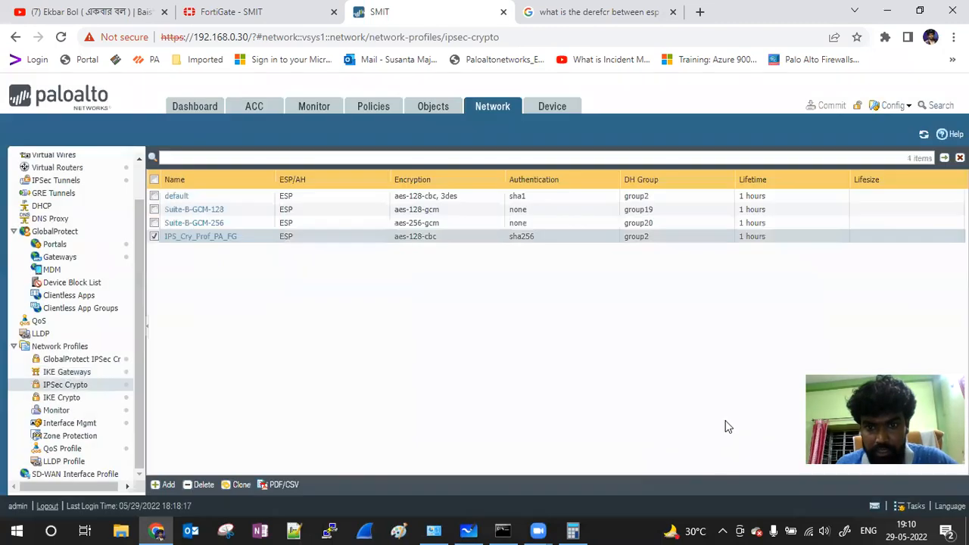
click(260, 21)
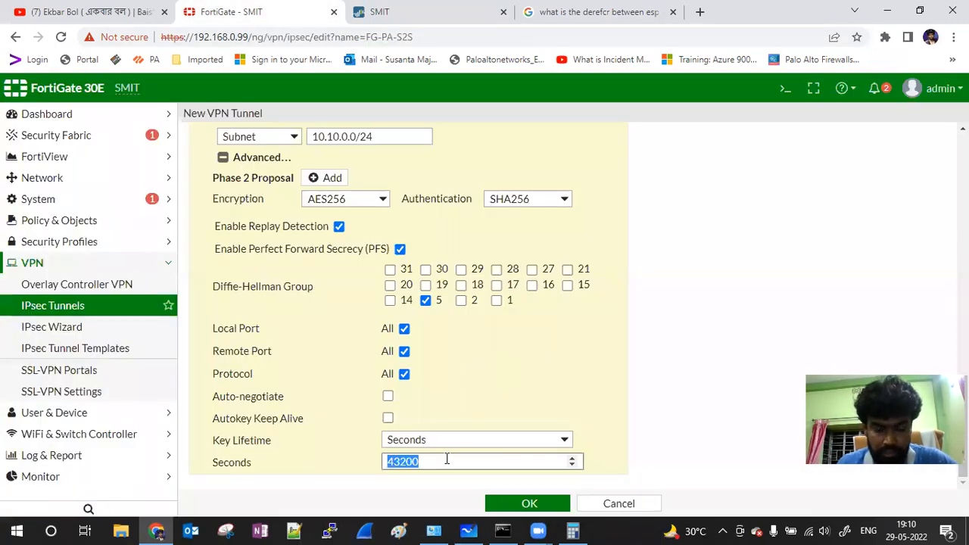
Step: Enter 3600 as the Phase 2 key lifetime in seconds and confirm the selector
text(3)
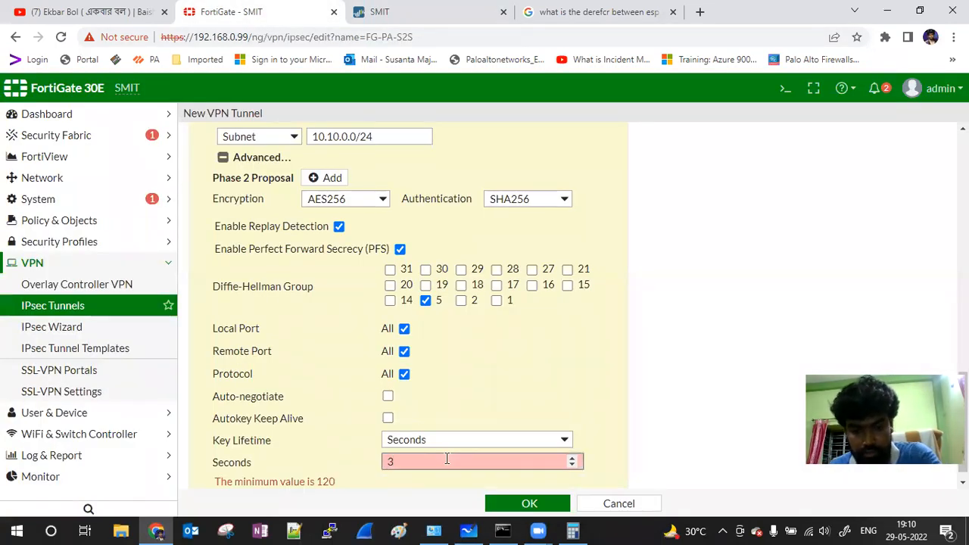
text(5600)
click(682, 351)
scroll(698, 351, up, 1)
scroll(698, 352, down, 1)
click(526, 504)
Step: Save the FG-PA-S2S tunnel and show it under Custom in the IPsec Tunnels list
click(523, 502)
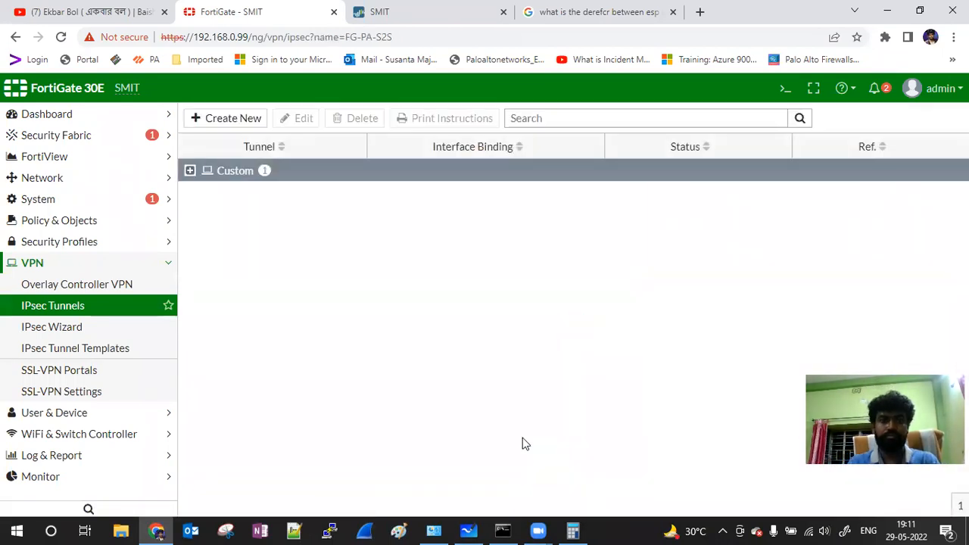
click(190, 172)
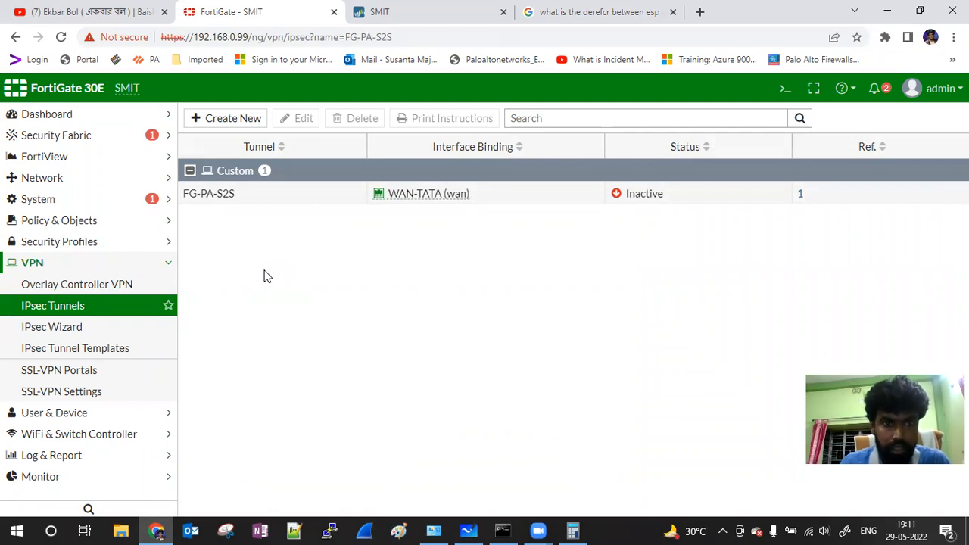
click(81, 182)
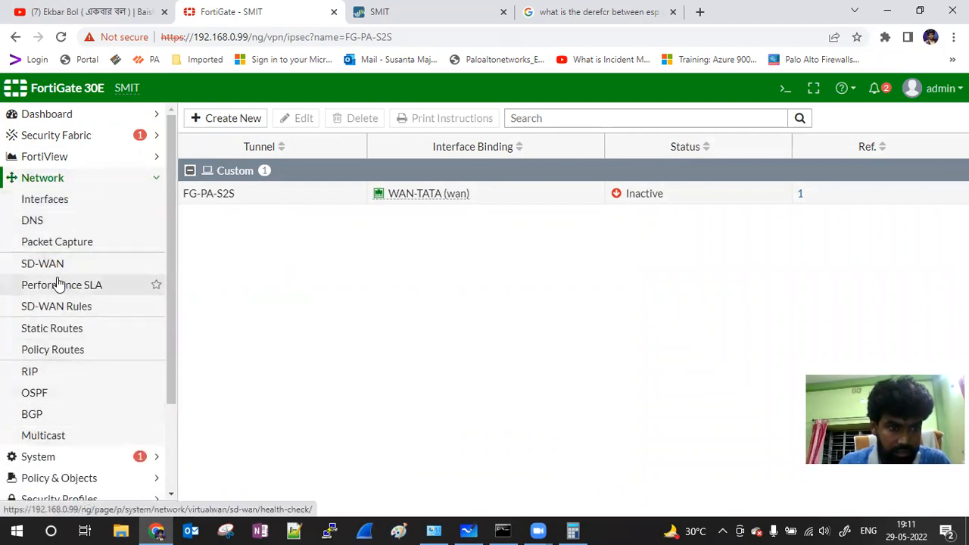
Step: Create a static route with destination 10.10.0.0/24 on interface ssl.root and save it
click(65, 333)
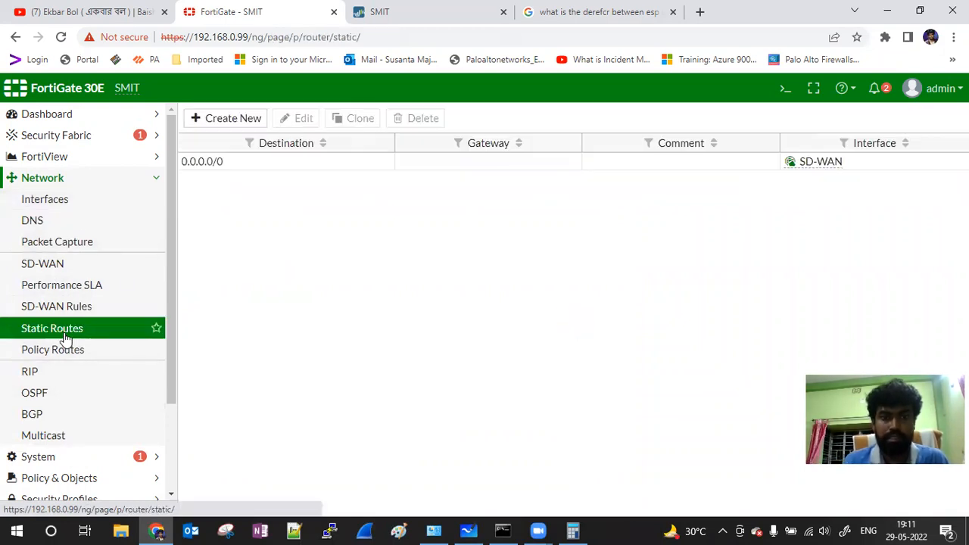
click(220, 118)
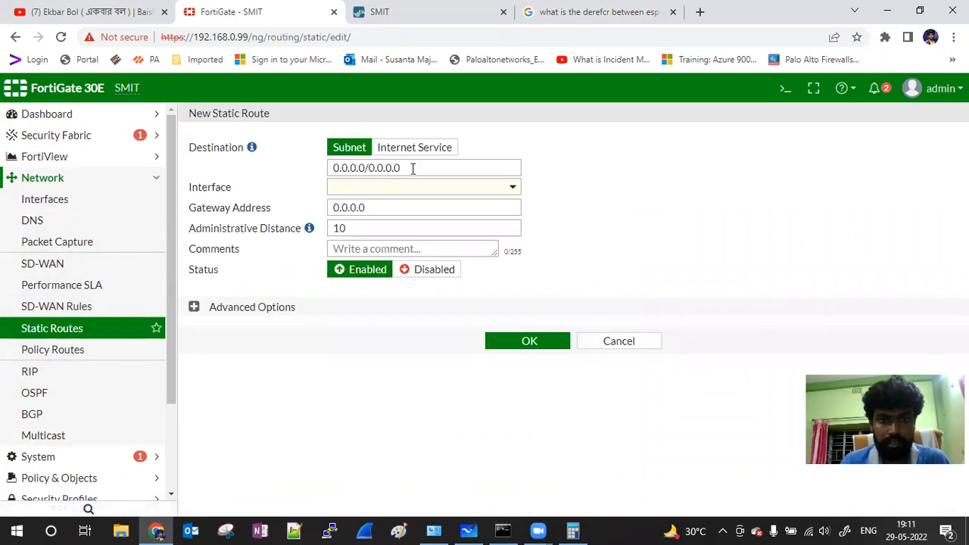
drag(413, 167, 276, 172)
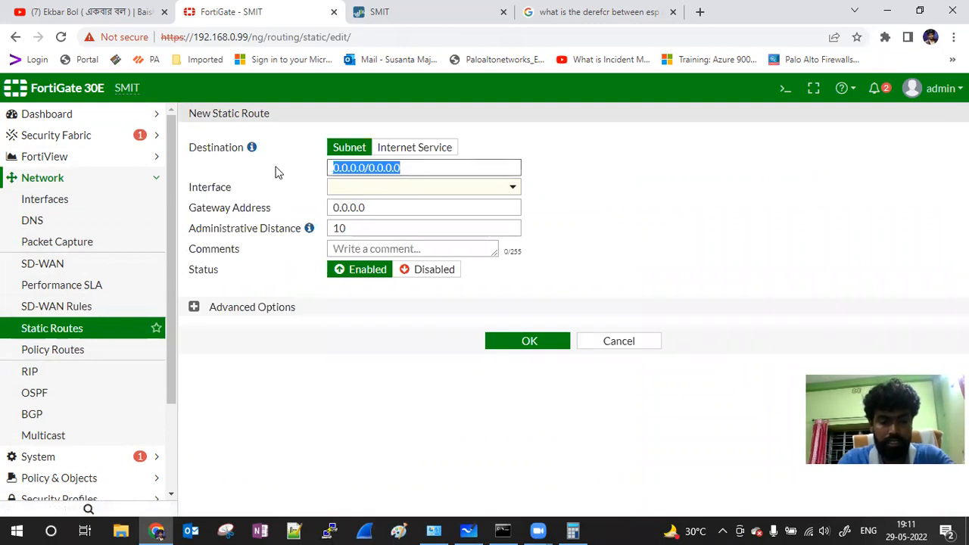
text(10.10)
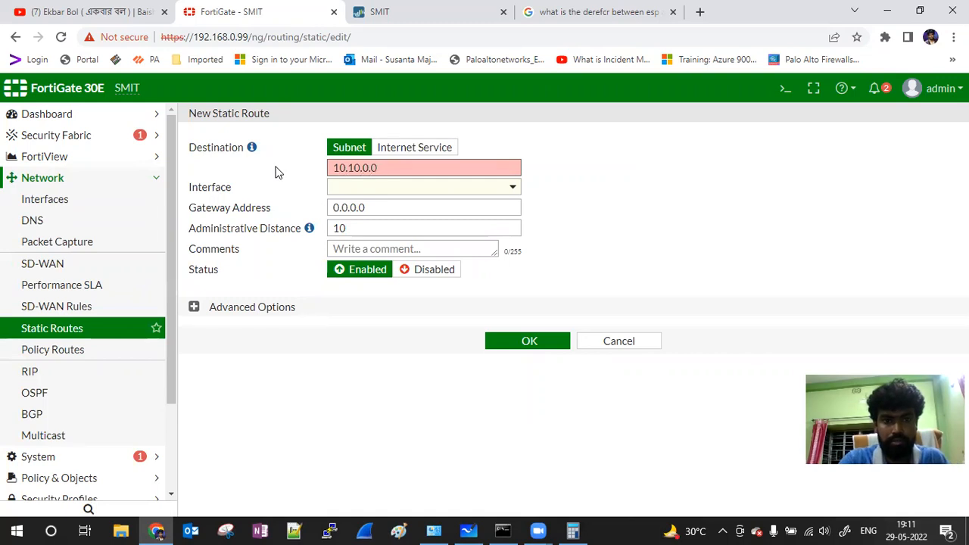
text(.0.0)
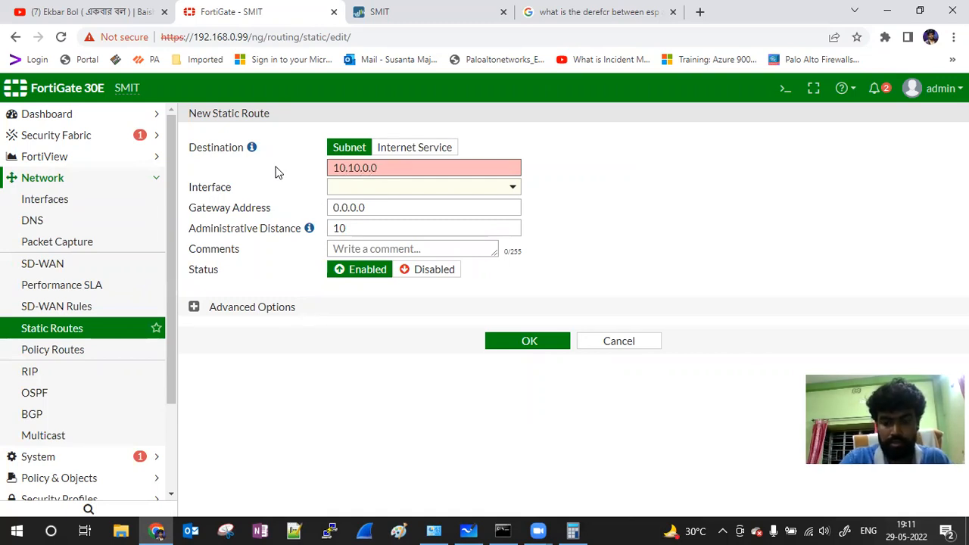
text(/2)
click(401, 188)
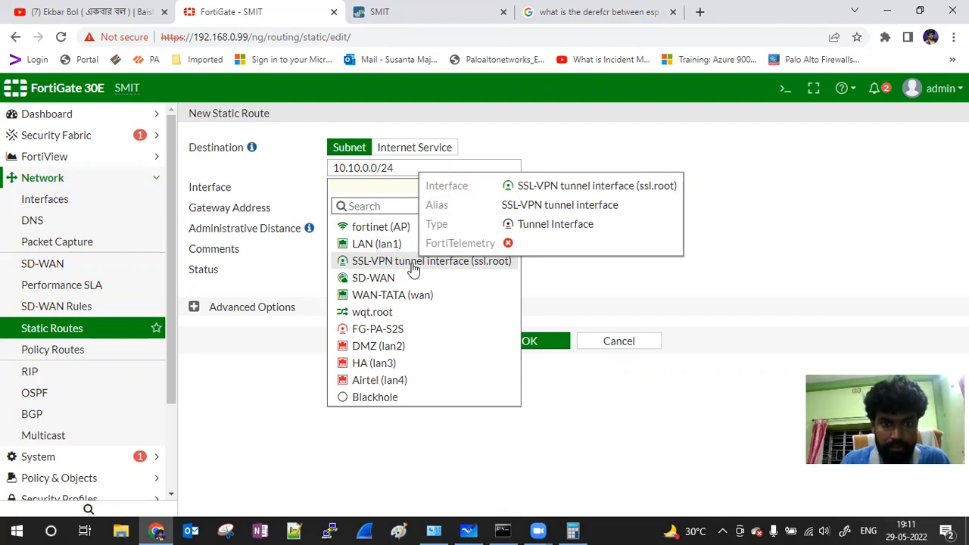
click(413, 265)
drag(381, 208, 321, 209)
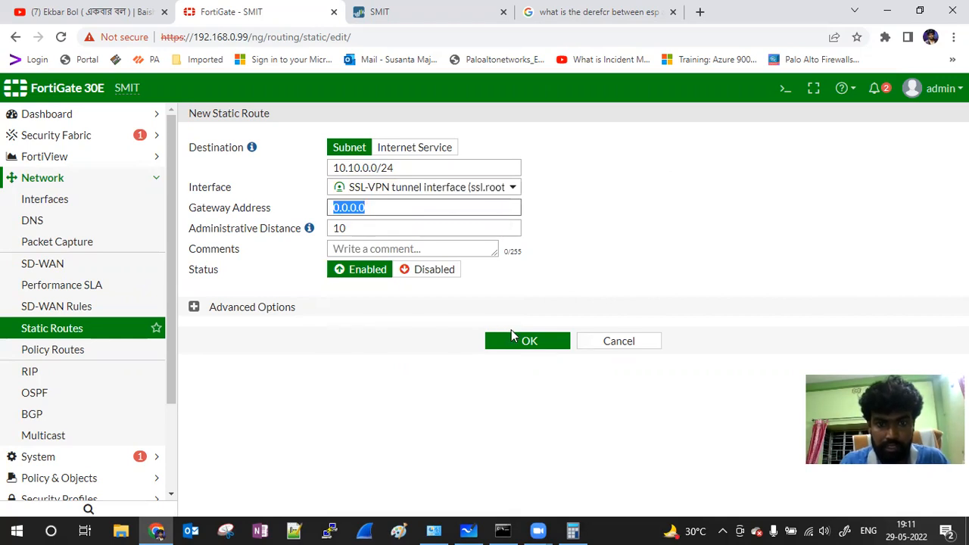
click(519, 343)
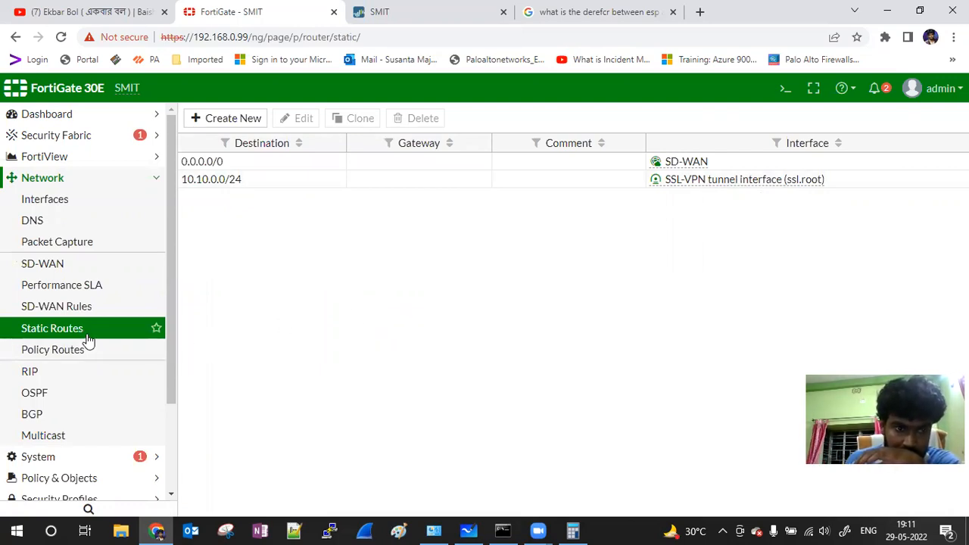
Step: Reopen the 10.10.0.0/24 route and check its interface list, leaving ssl.root unchanged
click(216, 182)
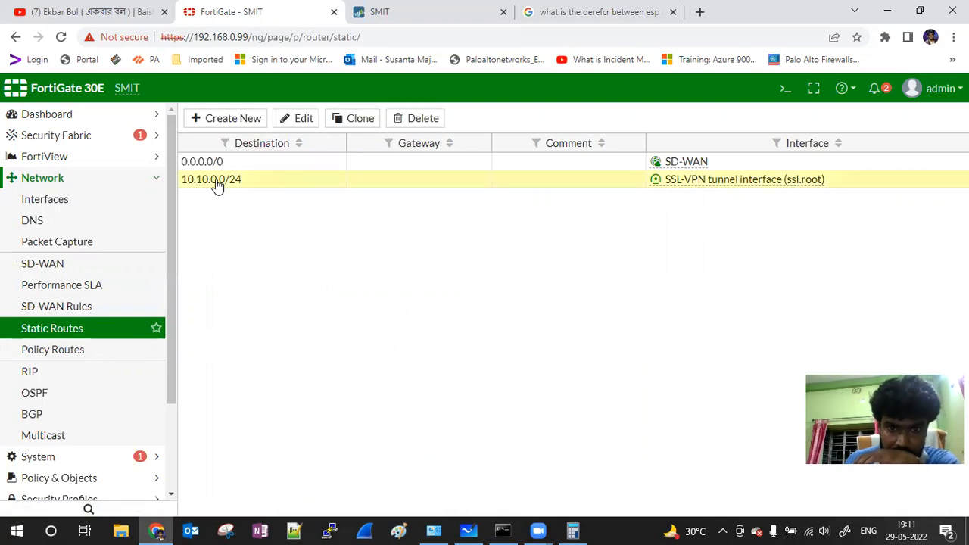
double_click(234, 182)
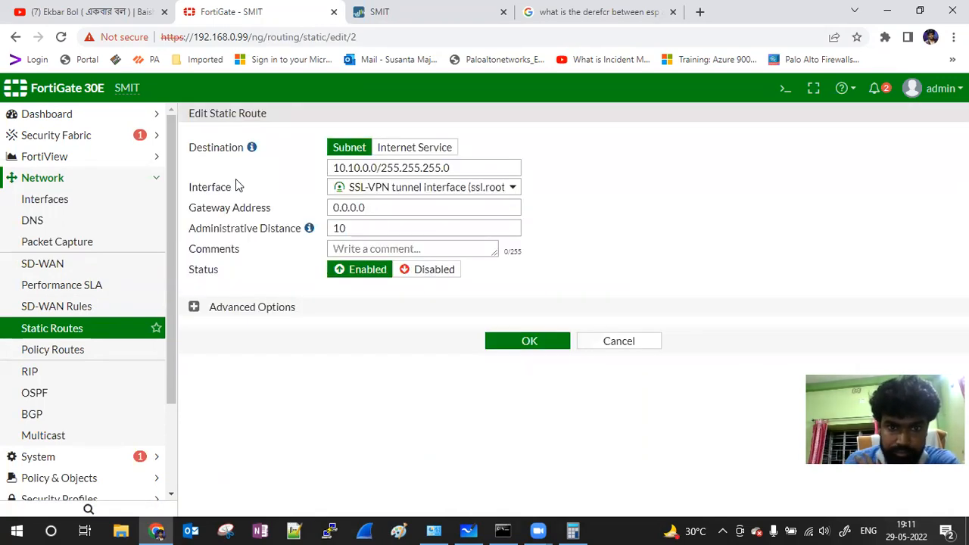
click(513, 189)
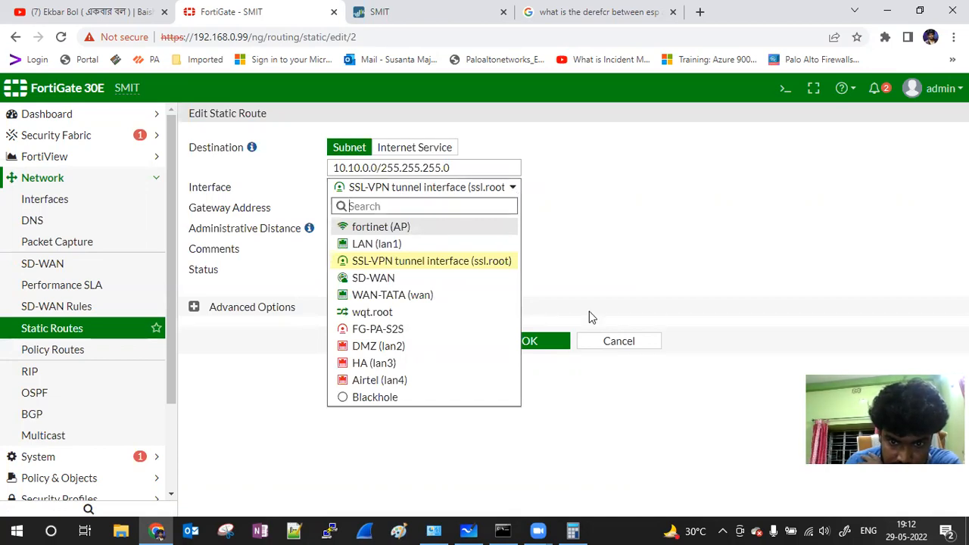
click(564, 353)
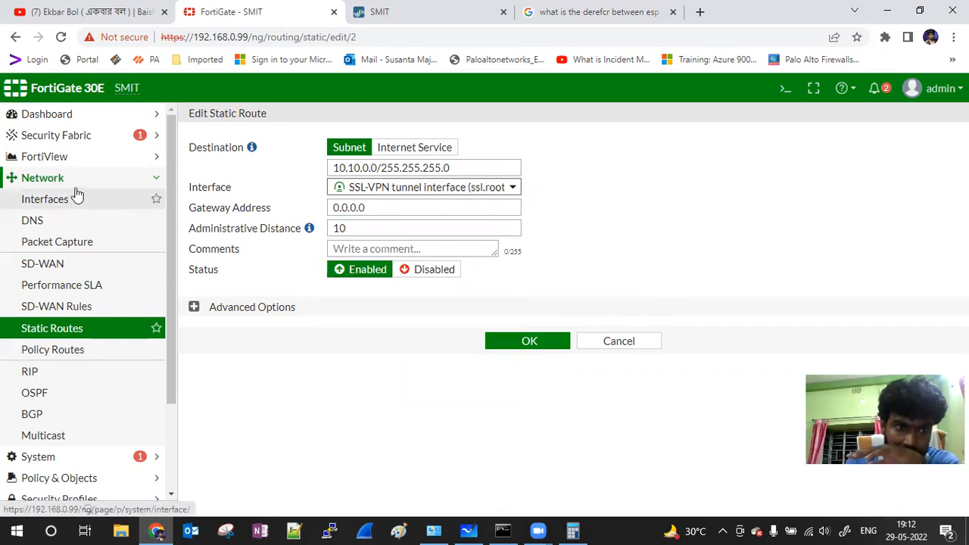
Step: Go to the Policy & Objects IPv4 Policy list
click(118, 179)
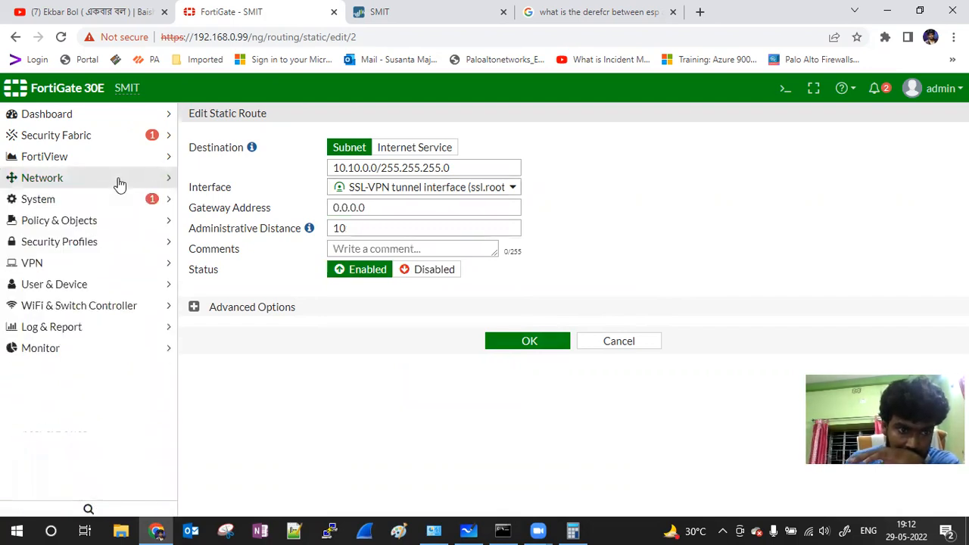
click(107, 227)
click(80, 260)
Step: Start a new IPv4 policy and put the cursor in its Name field for FG-PA
click(77, 250)
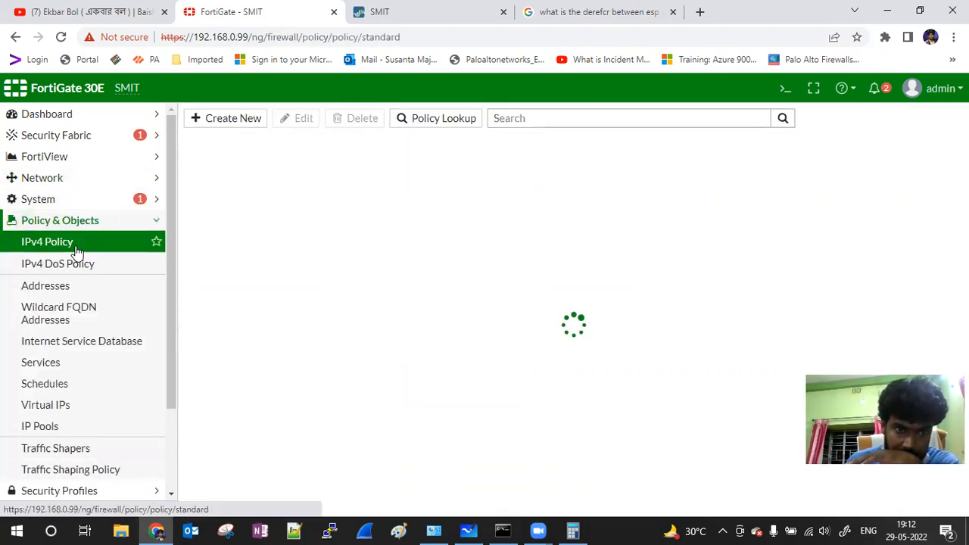
click(219, 120)
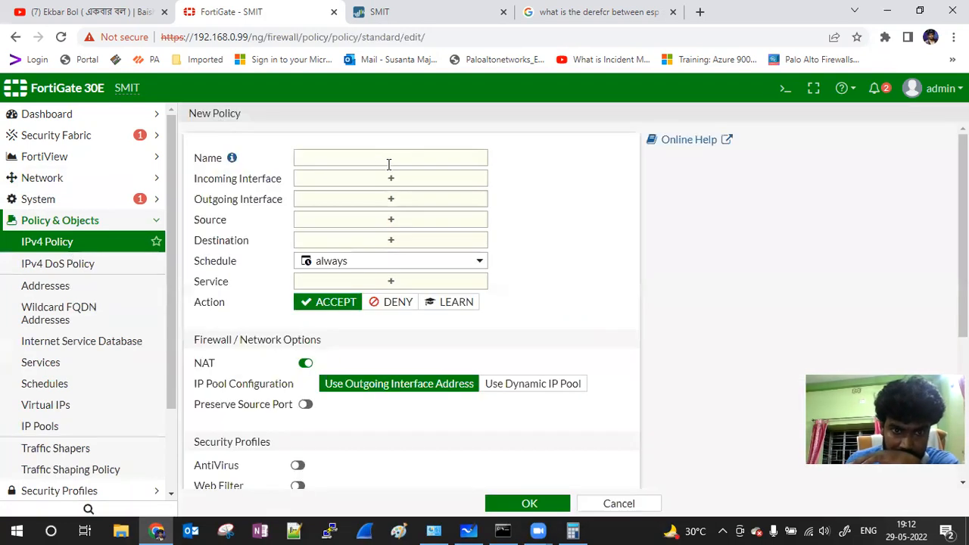
click(361, 161)
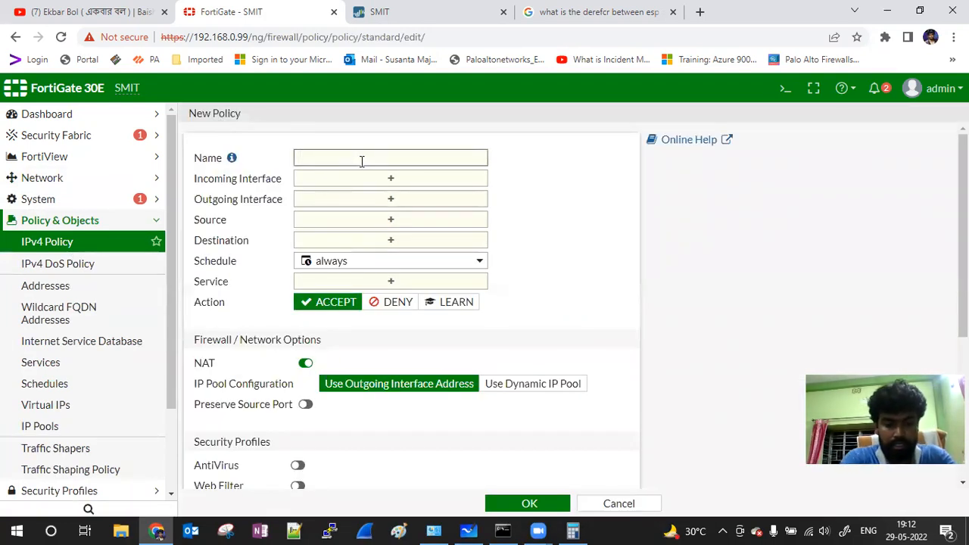
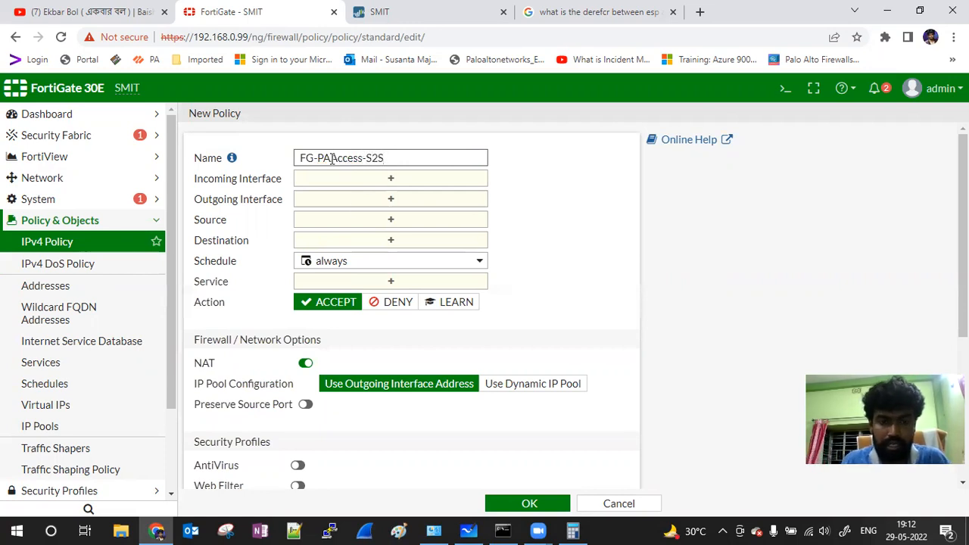
Step: Set the policy from the SSL-VPN tunnel interface to LAN (lan1), source and destination all, service ALL
click(362, 182)
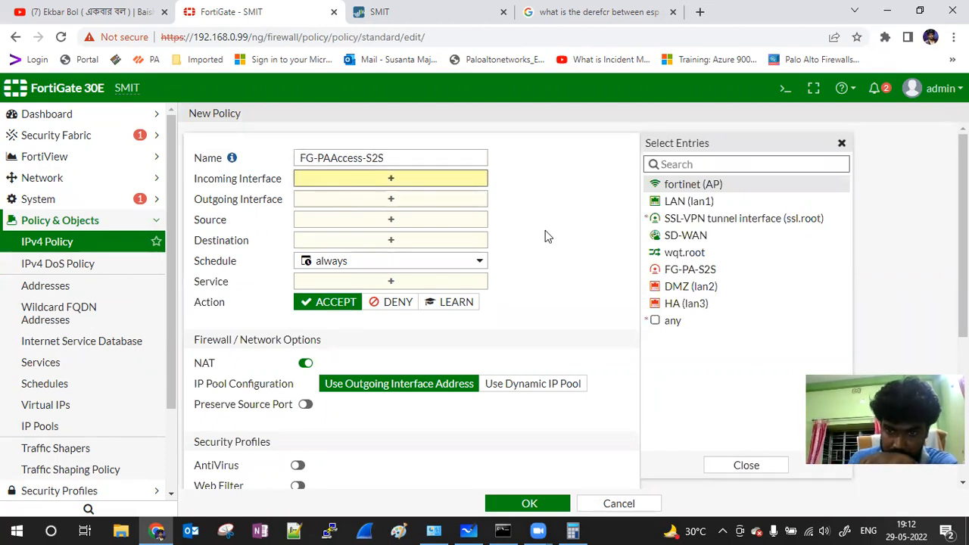
click(777, 220)
click(396, 216)
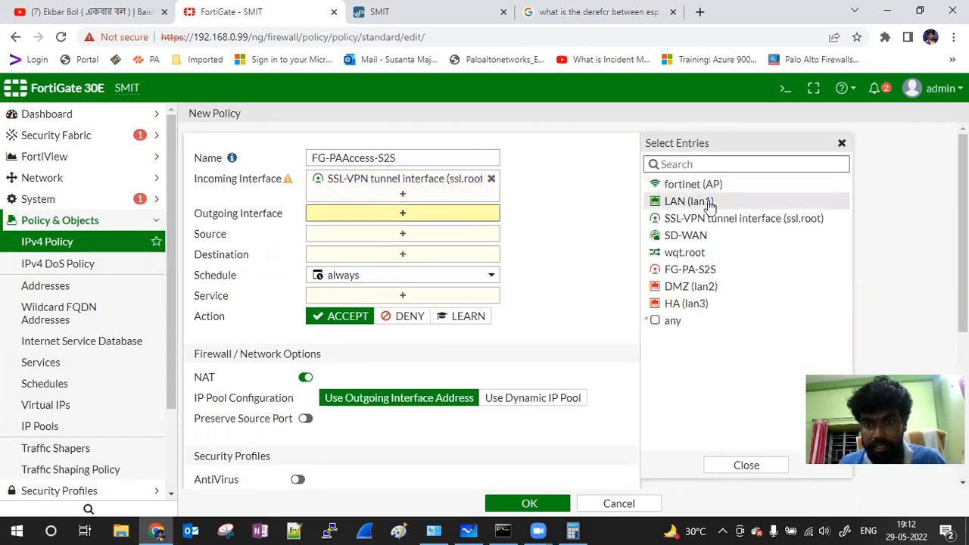
click(708, 202)
click(449, 255)
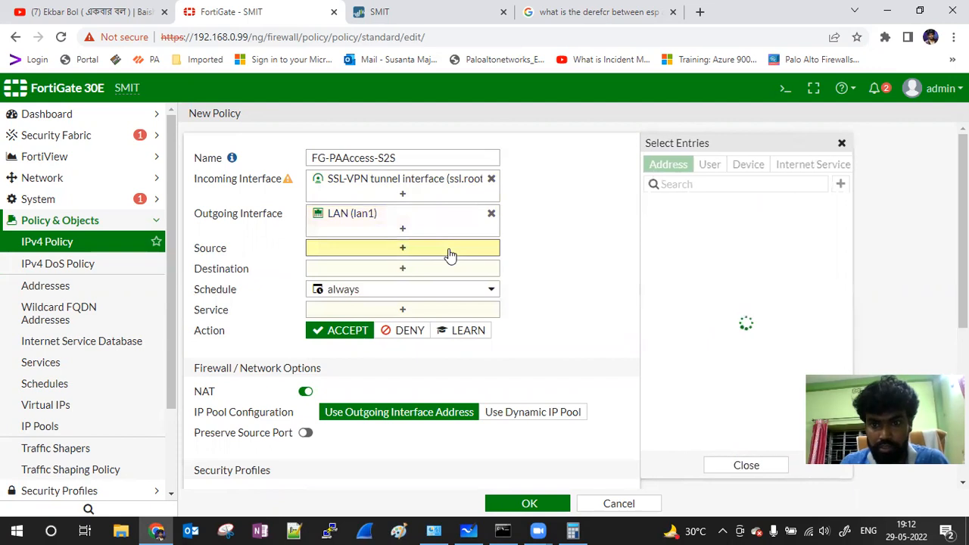
click(703, 241)
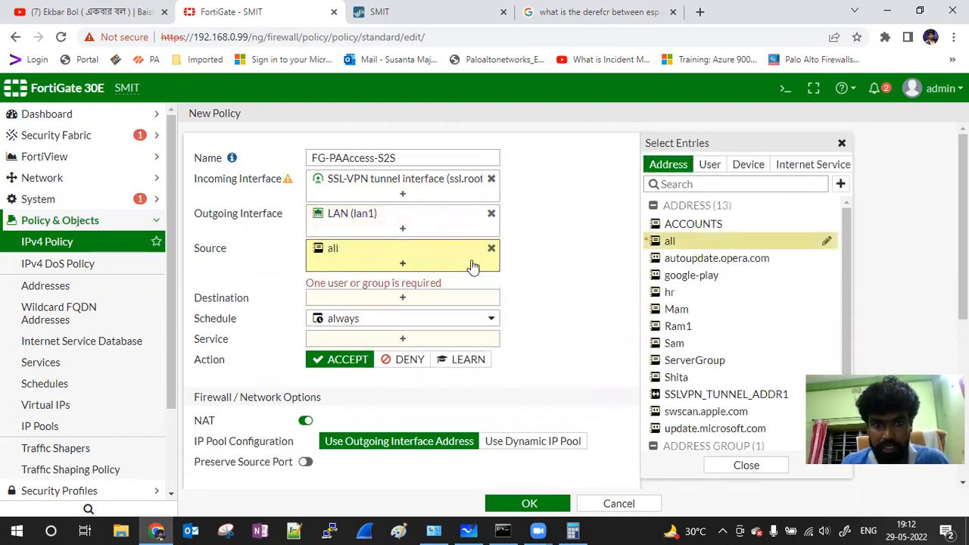
click(422, 298)
click(706, 242)
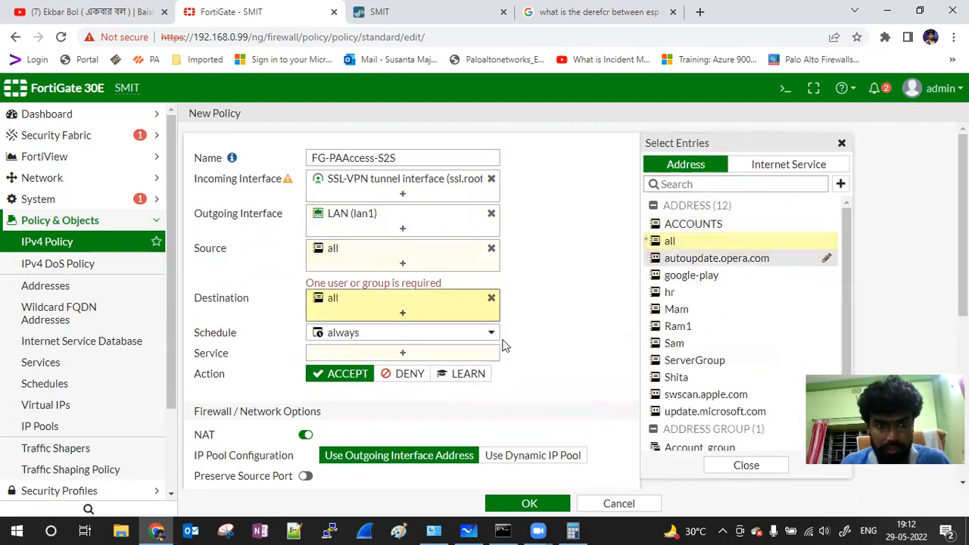
click(439, 352)
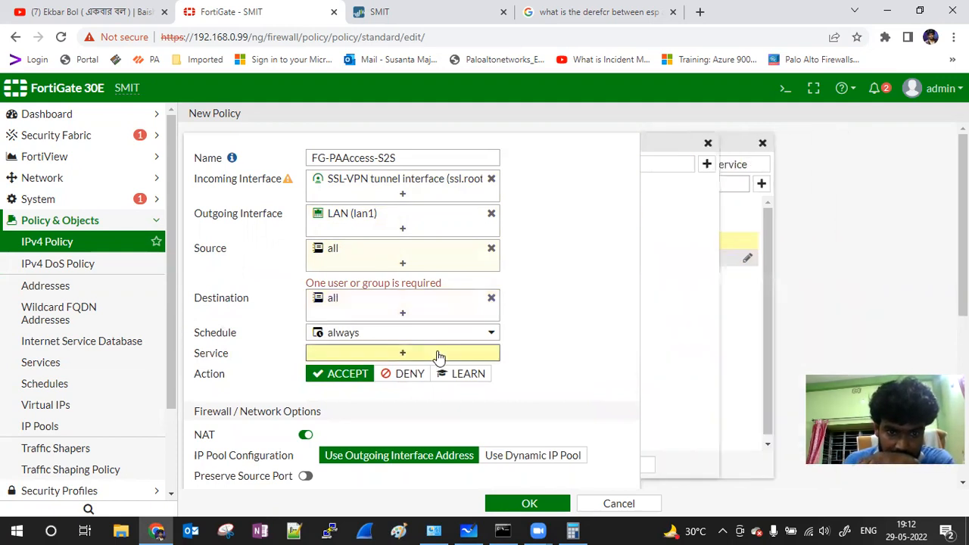
click(672, 221)
Step: Reopen the source address picker to look over the available users, then close it
click(584, 302)
click(447, 261)
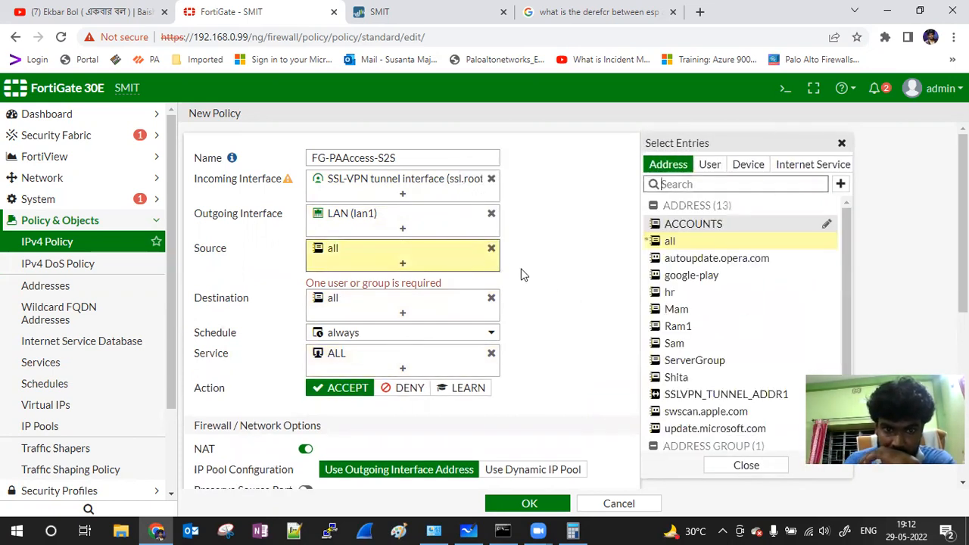
click(582, 251)
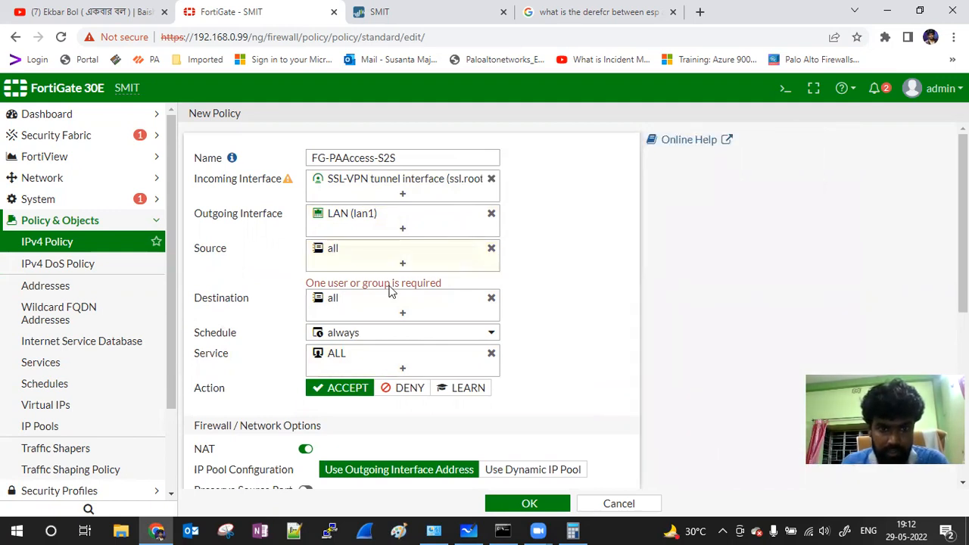
click(420, 261)
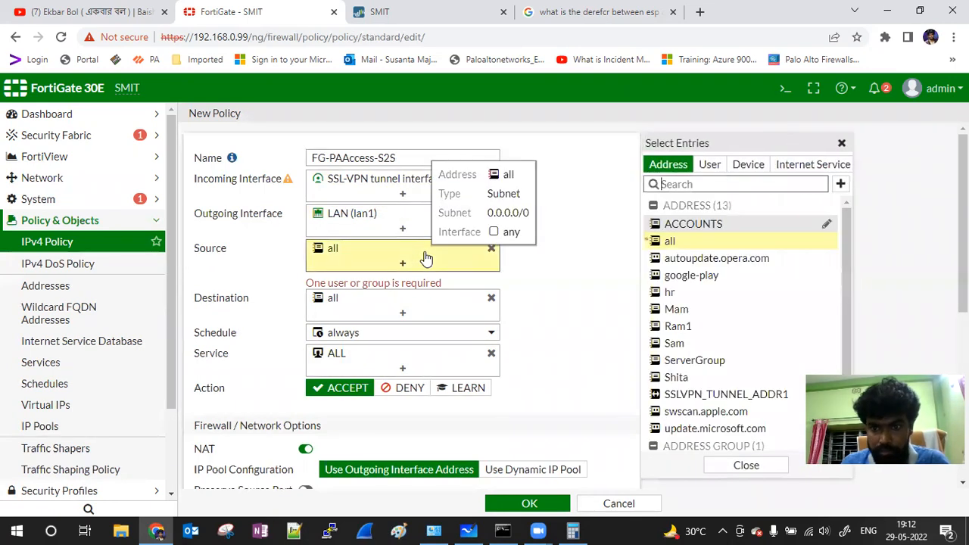
click(710, 167)
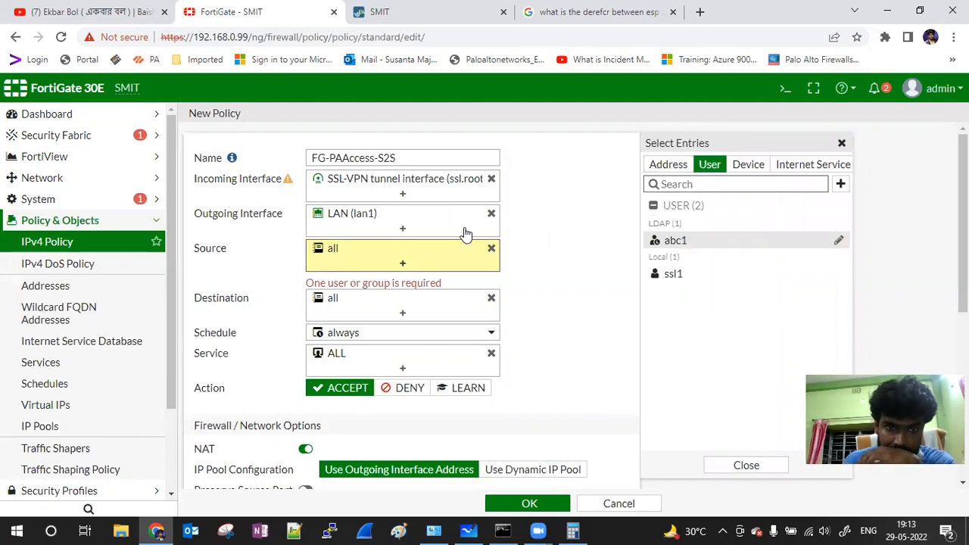
click(156, 221)
Step: View the IPsec Tunnels list and refresh it to check the FG-PA-S2S tunnel status
click(93, 270)
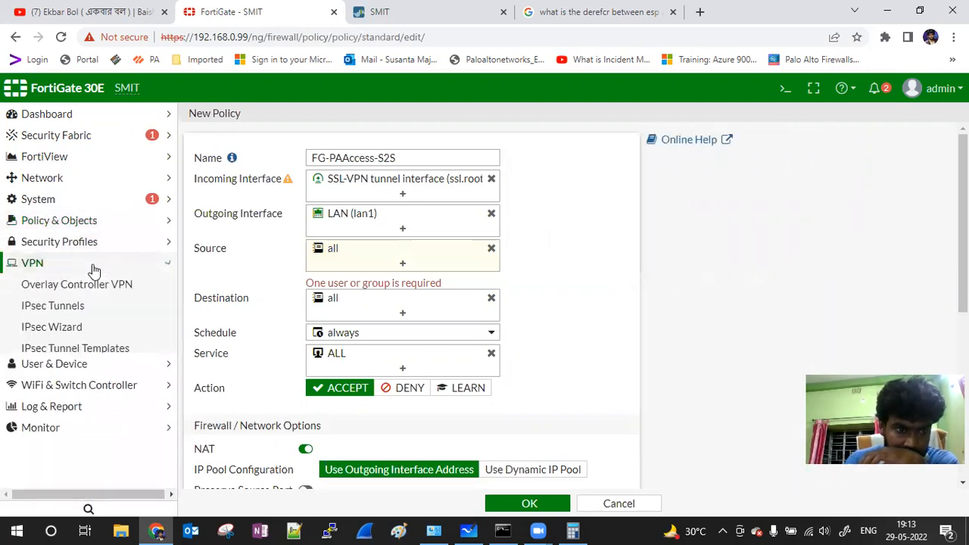
click(78, 305)
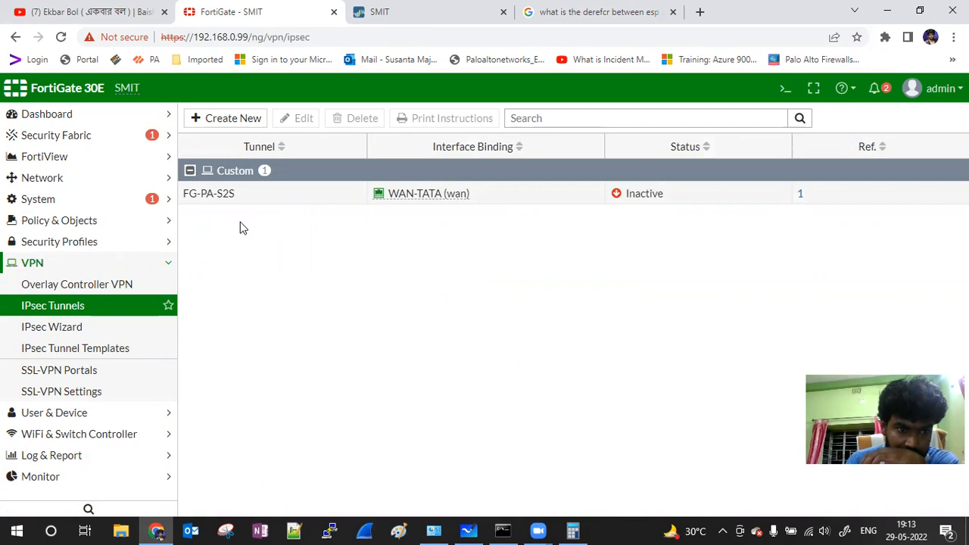
click(76, 311)
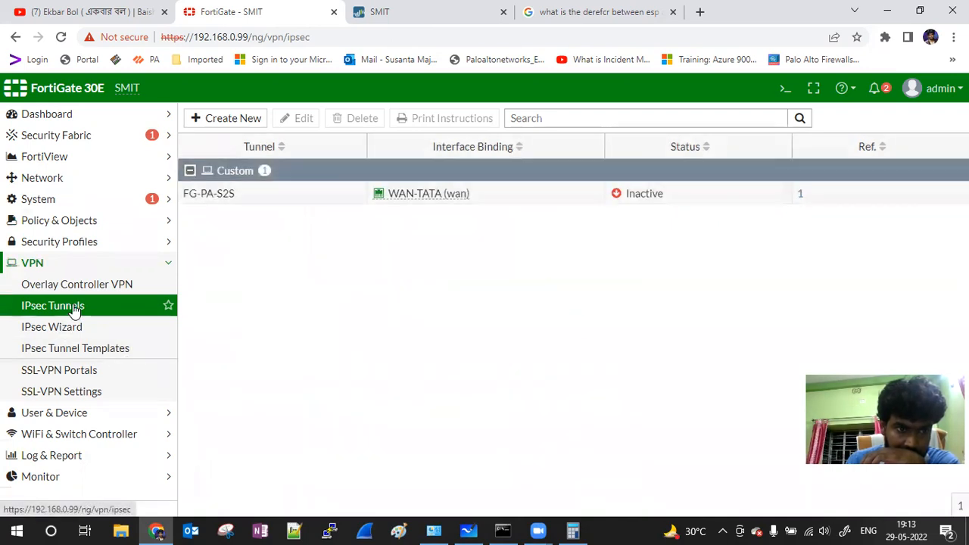
Step: Browse the side menu and go back to the IPv4 Policy list
click(61, 200)
click(62, 181)
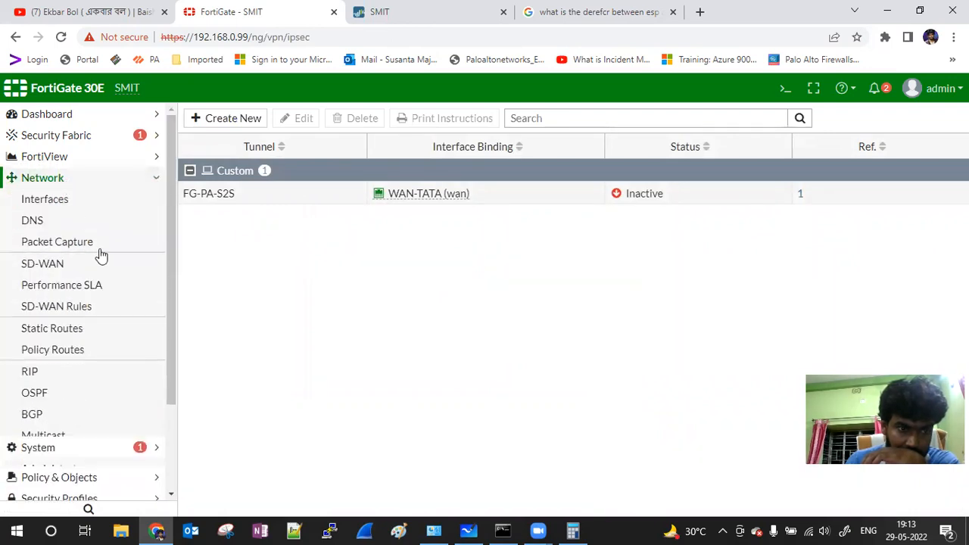
click(89, 179)
click(65, 221)
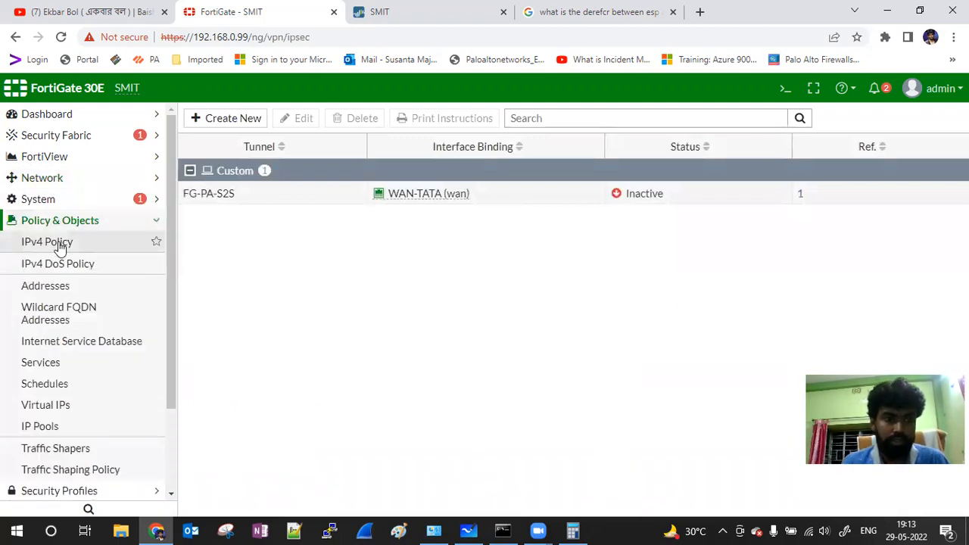
click(62, 243)
Step: Create a new policy from FG-PA-S2S to LAN (lan1), source and destination all, service ALL
click(226, 118)
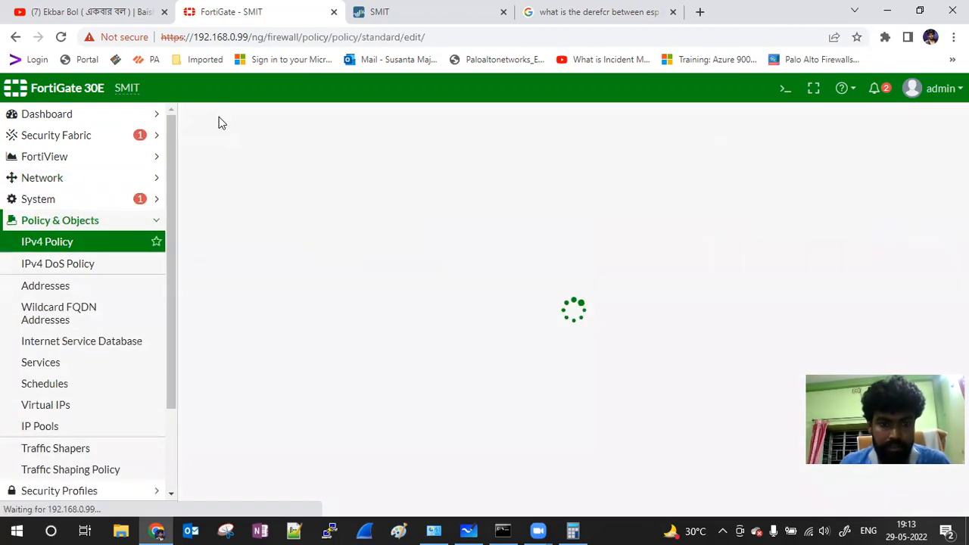
click(368, 184)
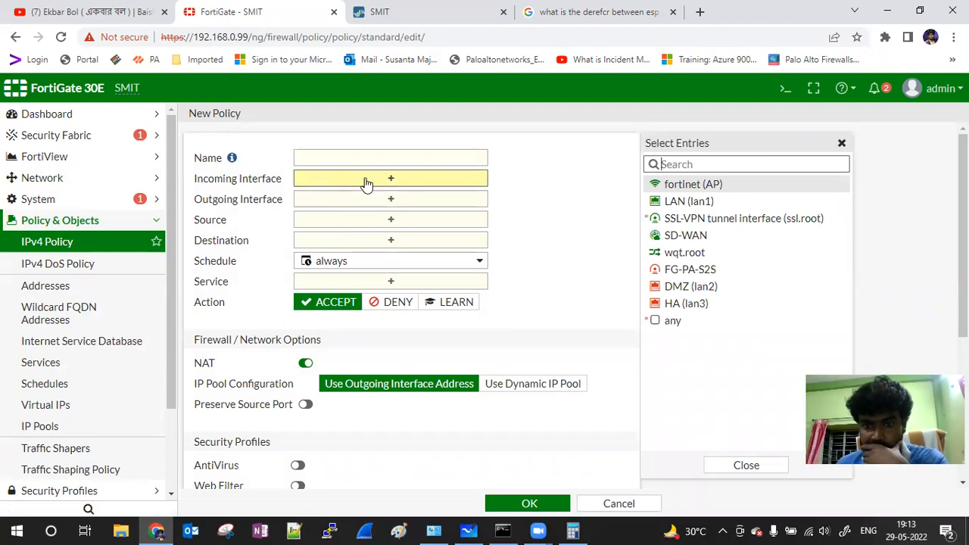
click(711, 272)
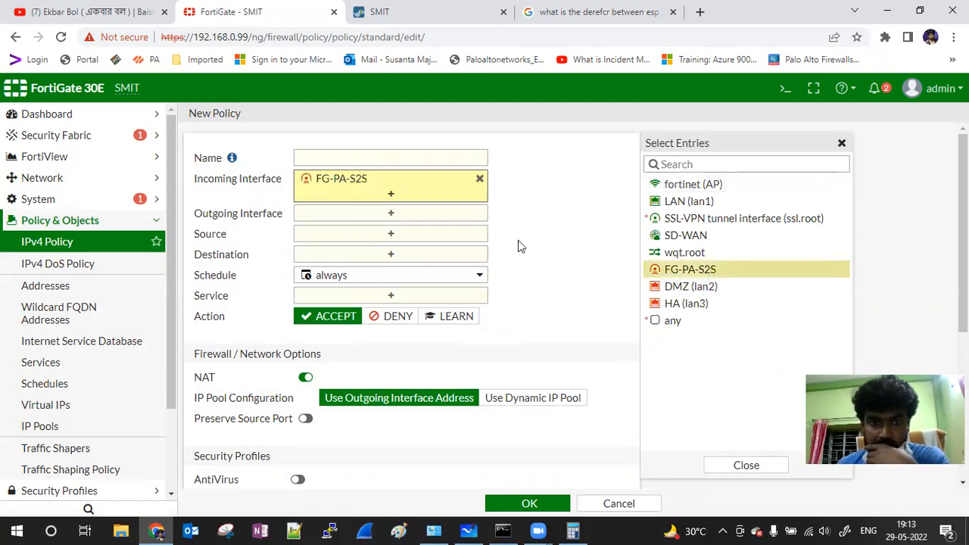
click(401, 215)
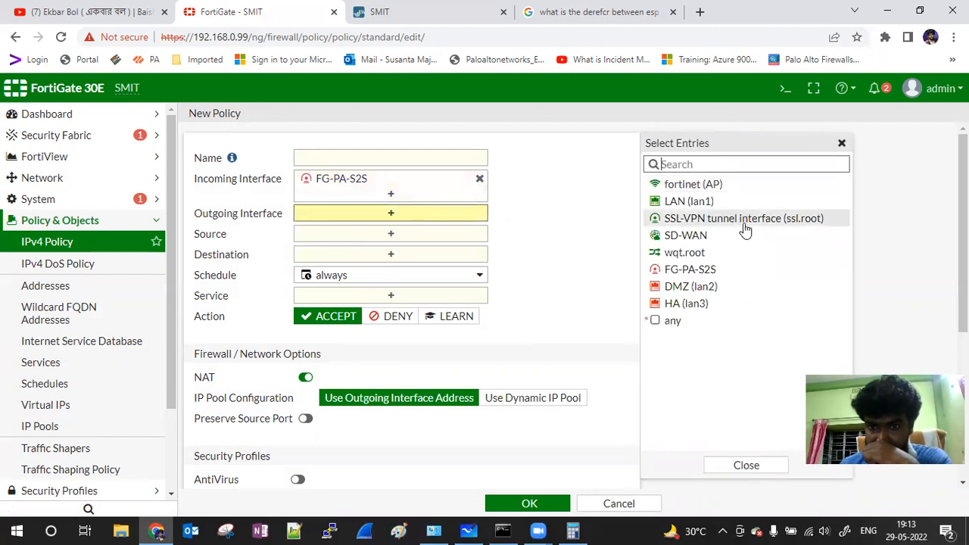
click(690, 201)
click(394, 253)
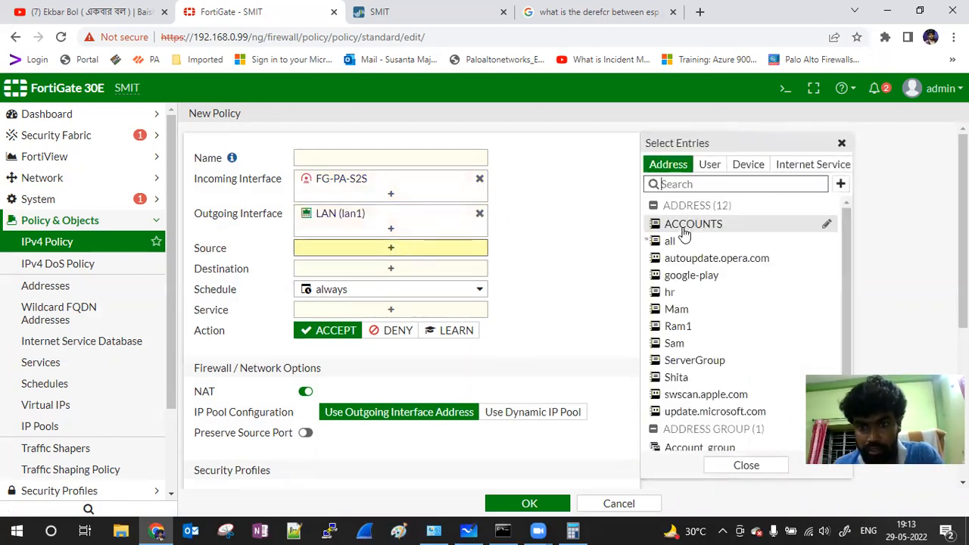
click(676, 242)
click(403, 287)
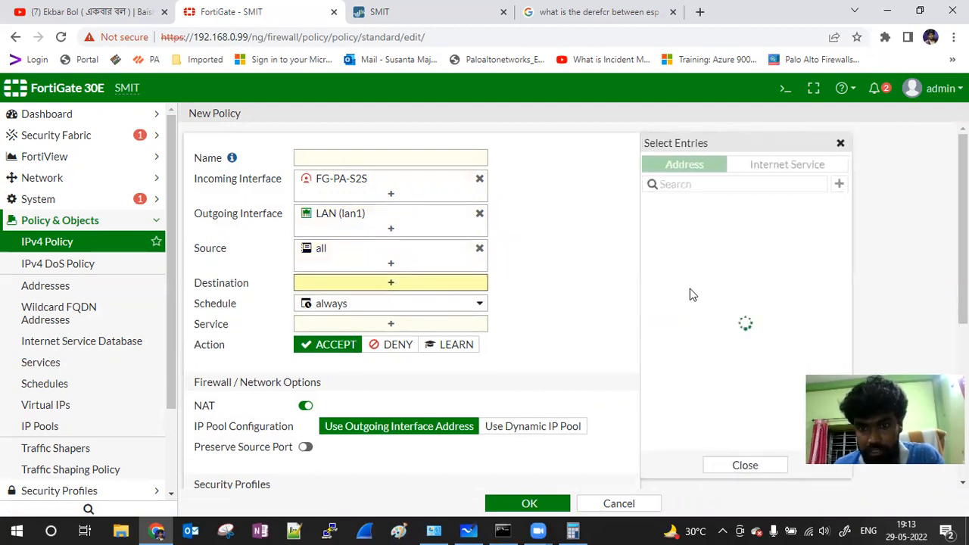
click(669, 244)
click(411, 337)
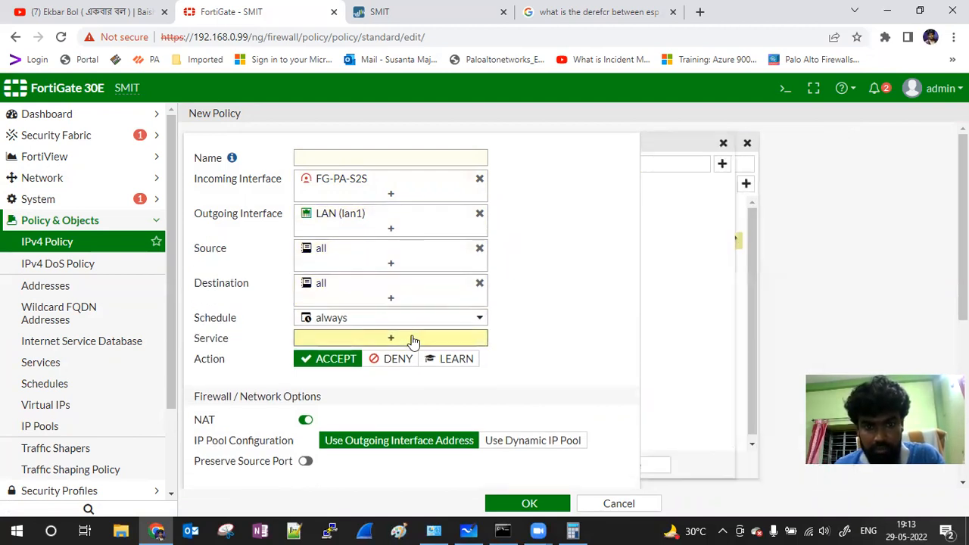
click(673, 219)
Step: Name the policy, disable NAT and log all sessions
click(364, 158)
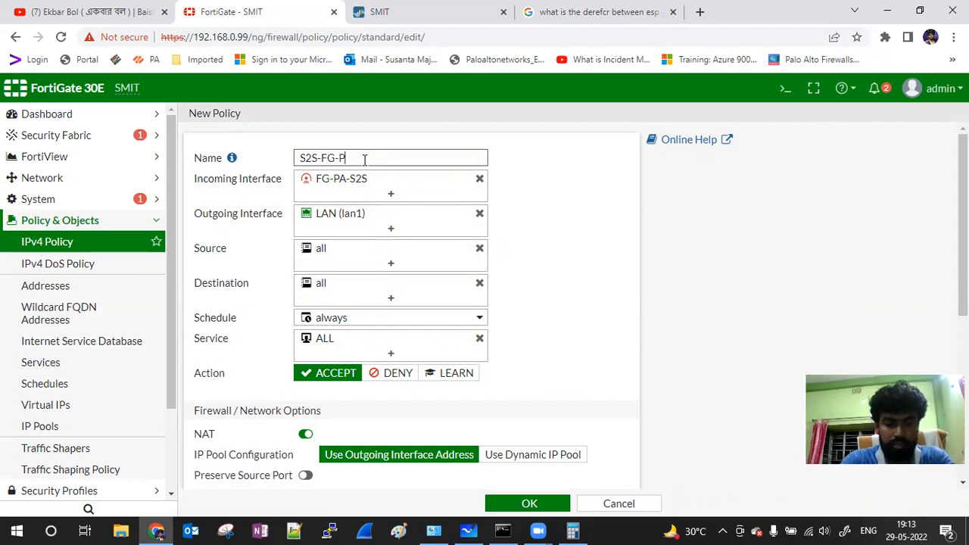
scroll(504, 370, down, 1)
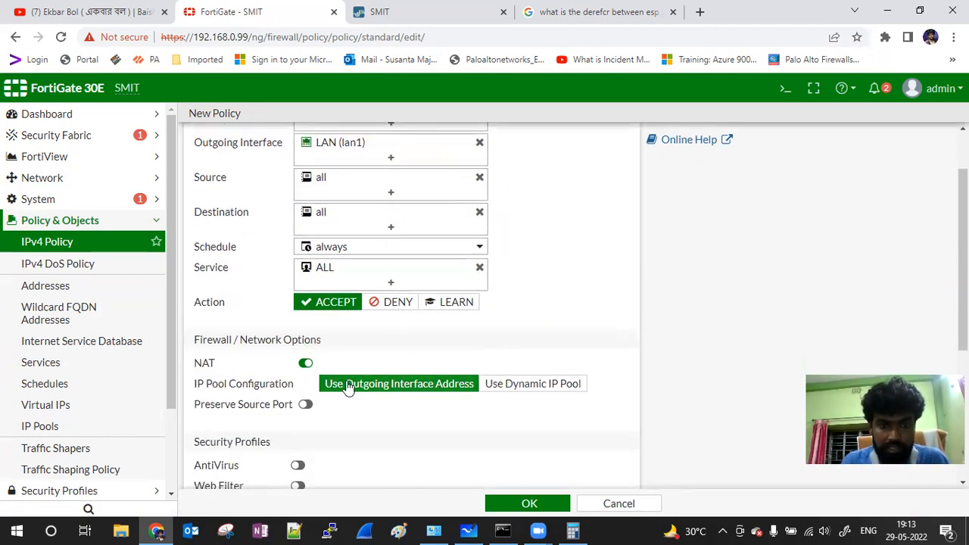
click(309, 363)
scroll(510, 271, down, 2)
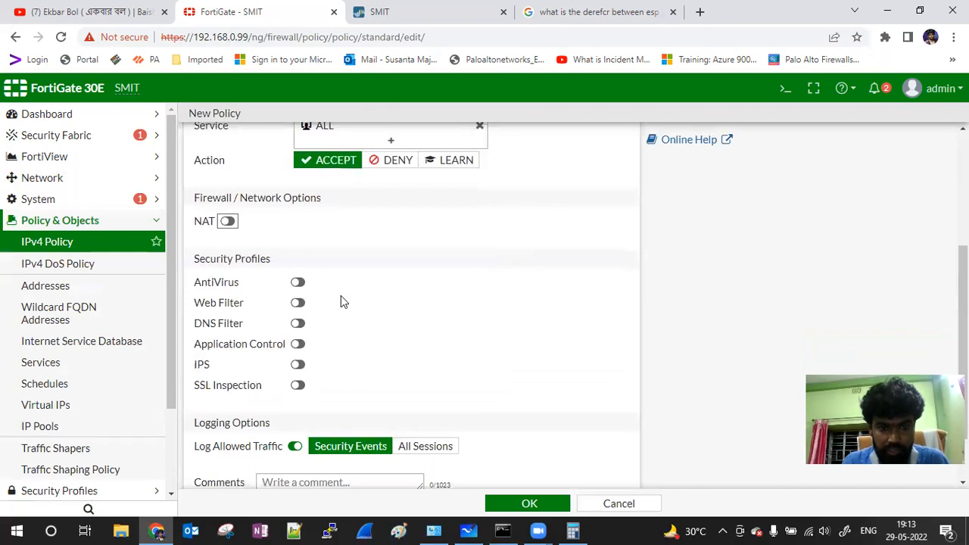
scroll(471, 448, down, 1)
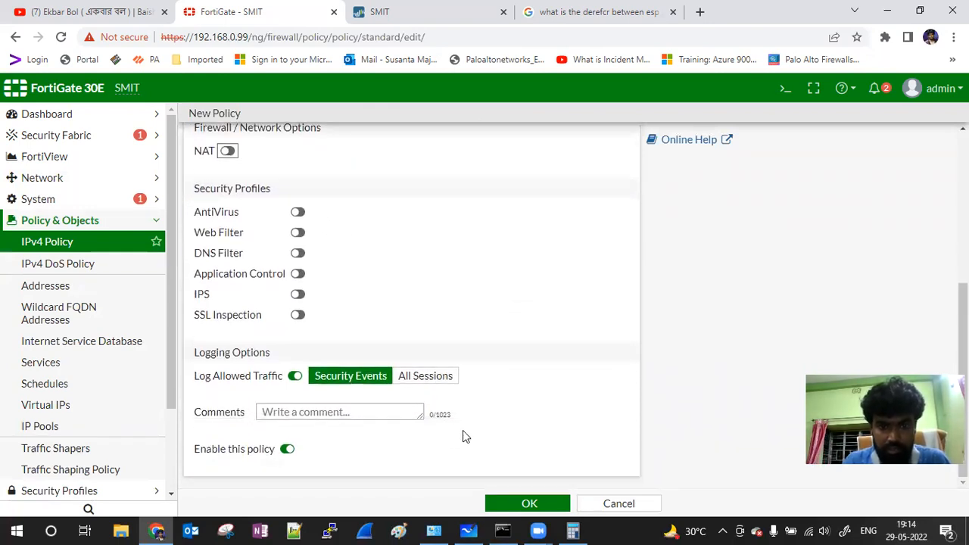
click(428, 376)
Step: Save the new policy and go to the Static Routes list
click(513, 500)
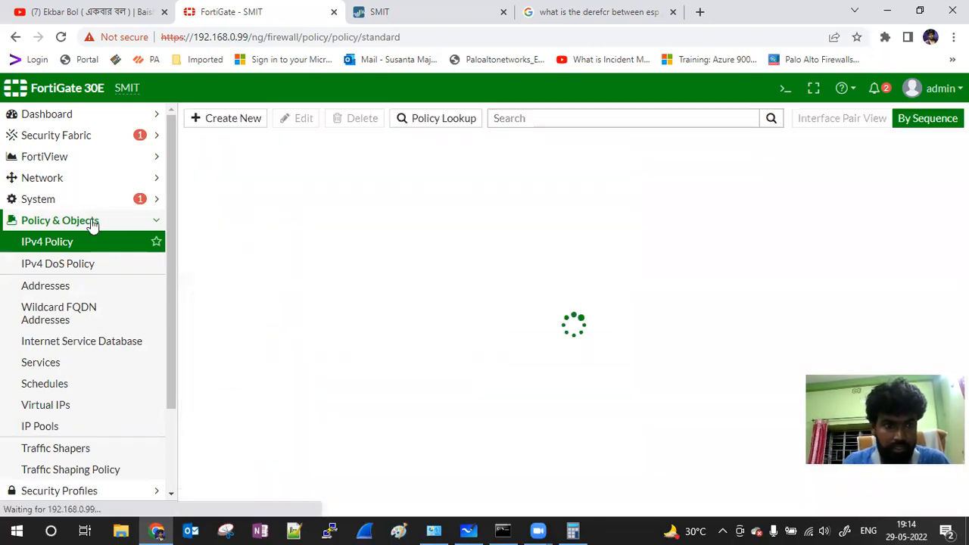
click(65, 180)
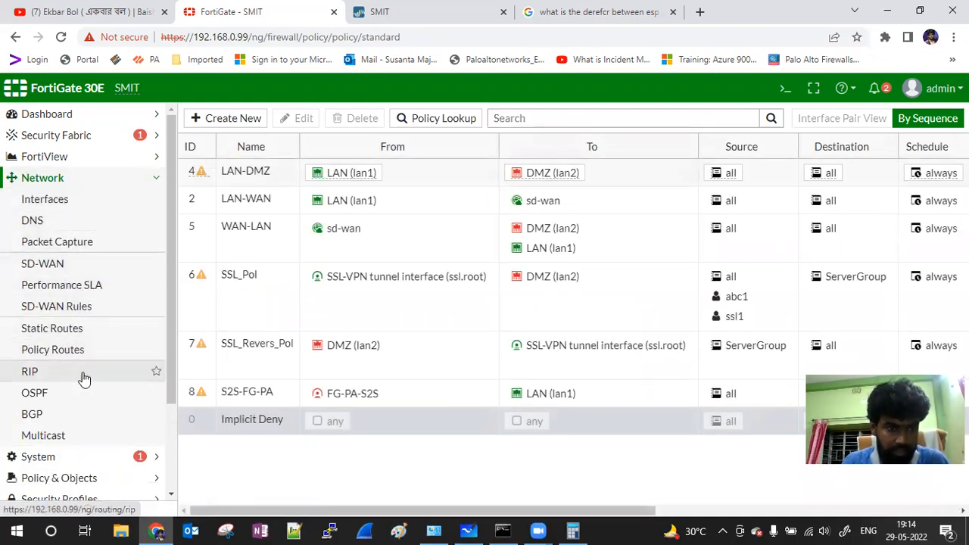
click(76, 335)
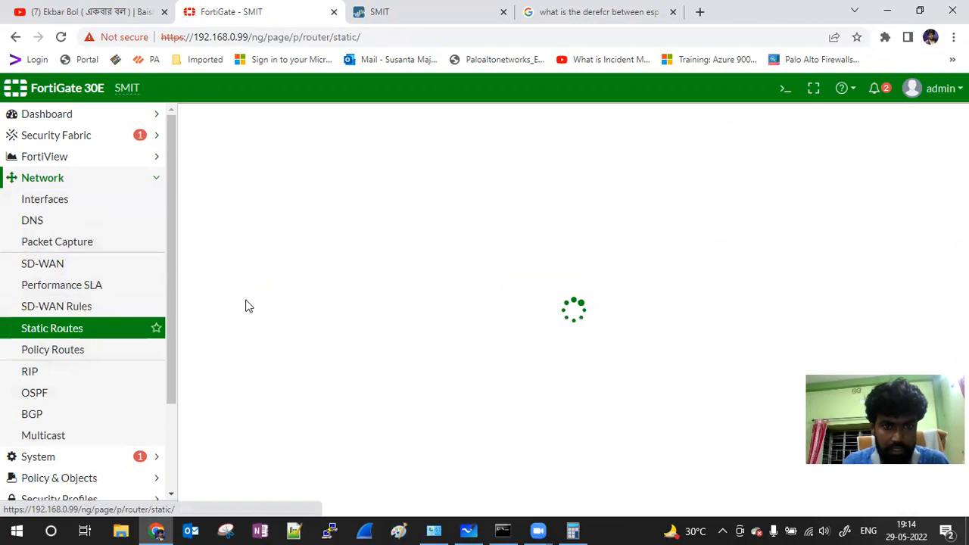
Step: Change the 10.10.0.0/24 route's interface to FG-PA-S2S and save it
click(197, 188)
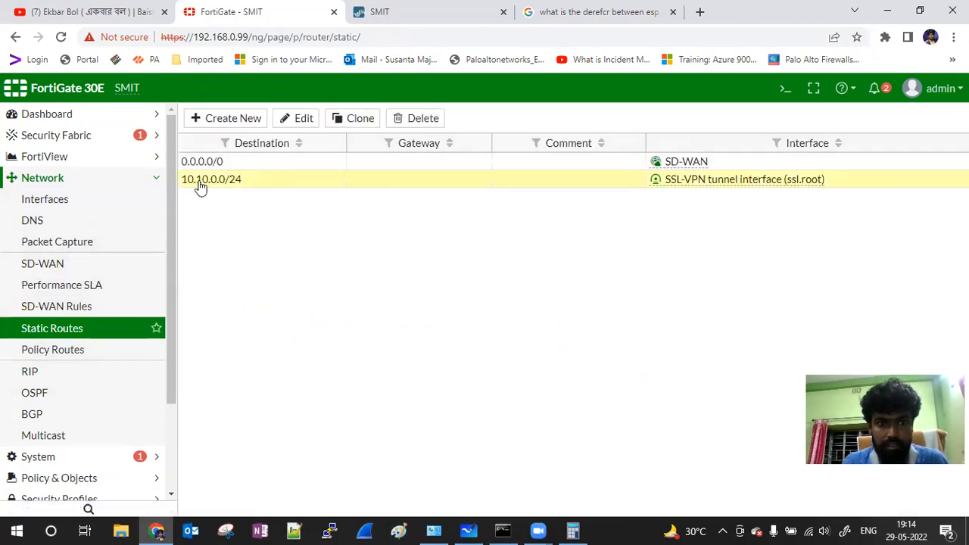
double_click(200, 188)
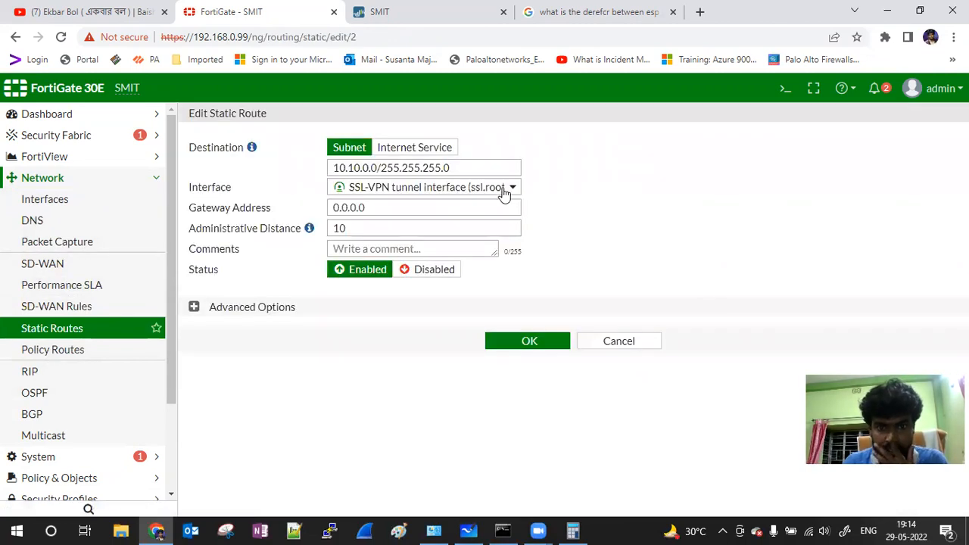
click(503, 188)
click(390, 327)
click(529, 320)
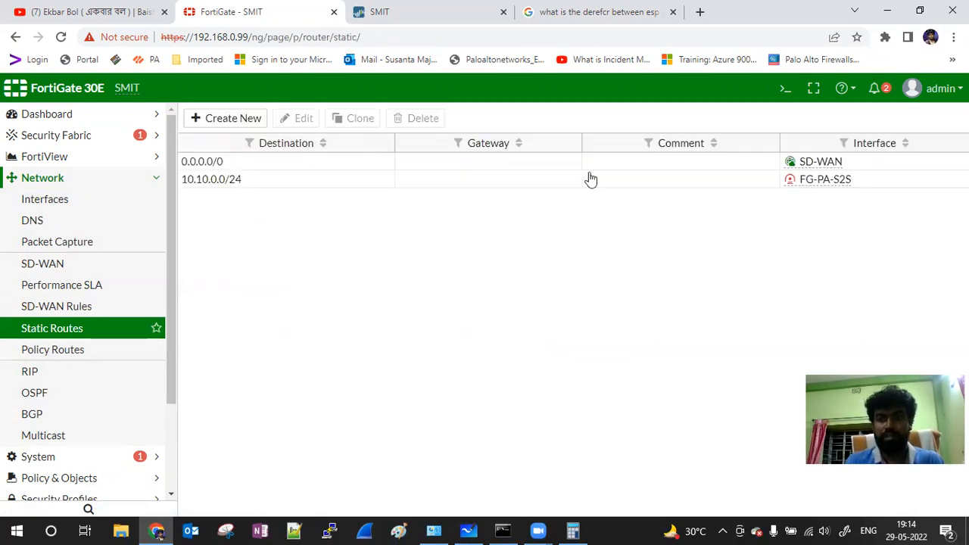
click(417, 13)
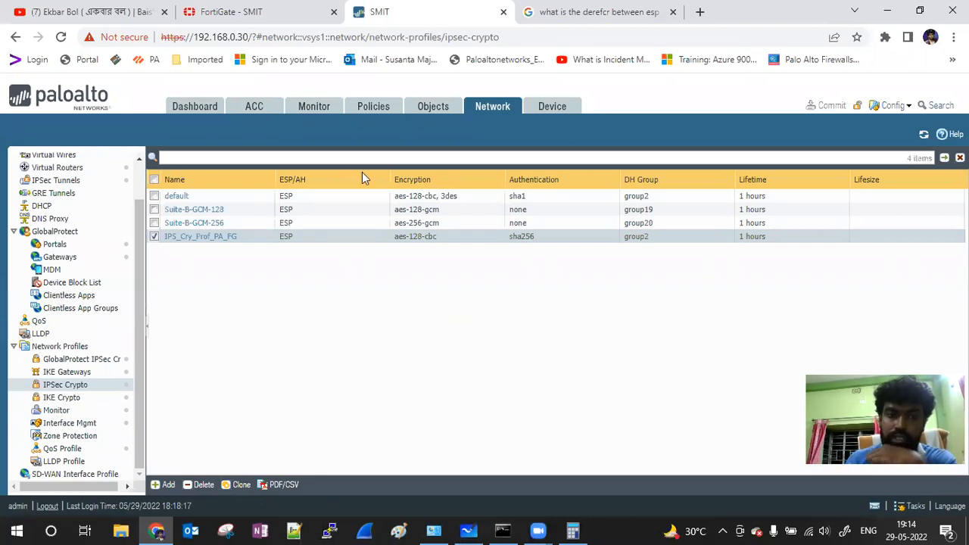
Step: Add a new security rule named PA-FG-S2s with LAN as its source zone
click(368, 108)
click(168, 486)
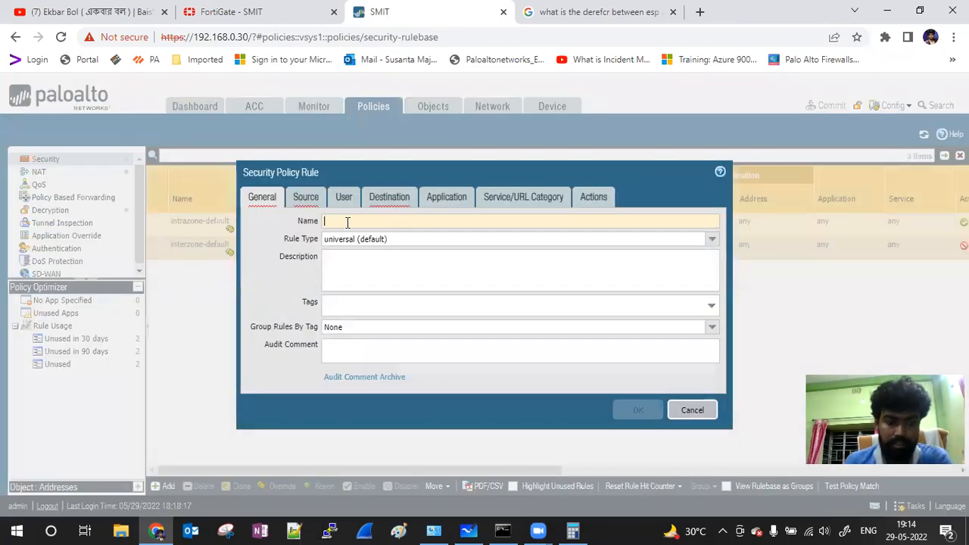
text(PA-FG)
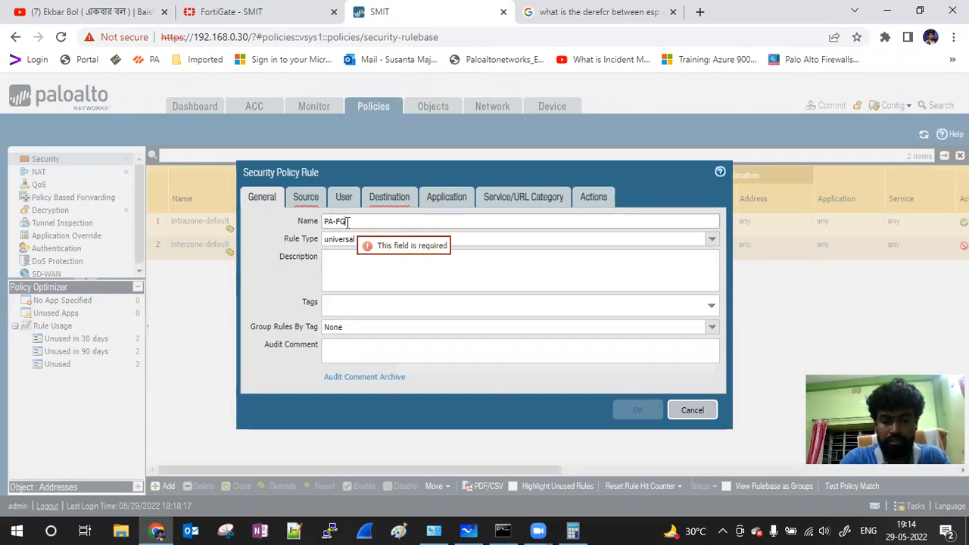
text(-52s)
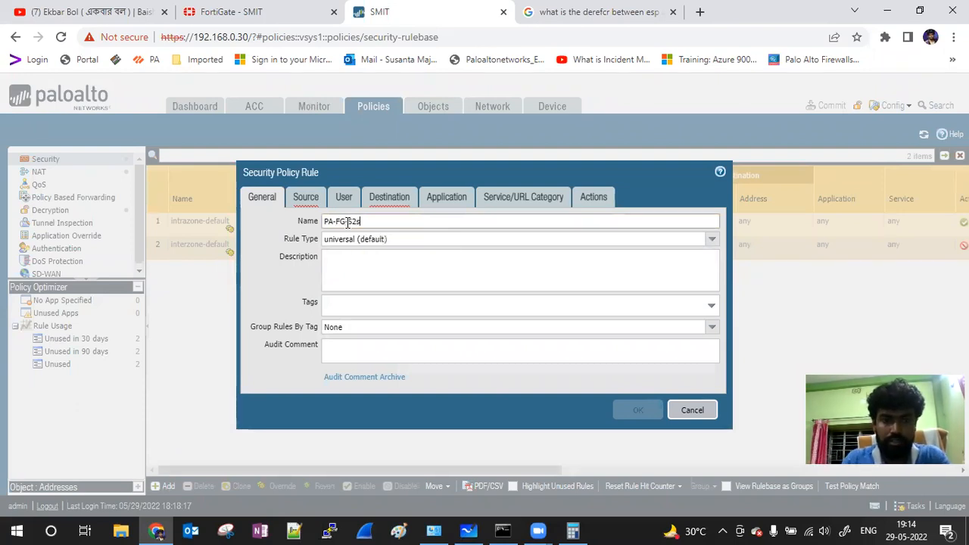
click(306, 198)
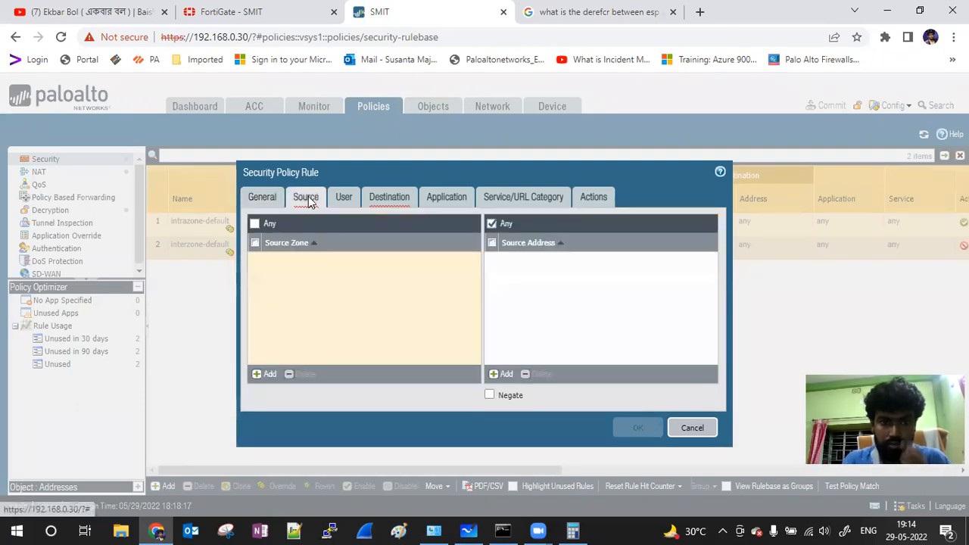
click(269, 376)
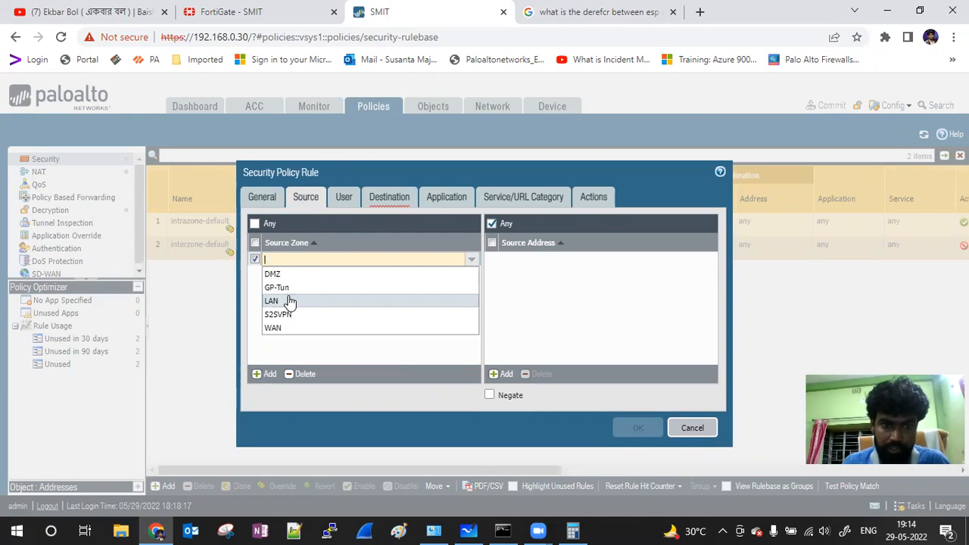
click(288, 301)
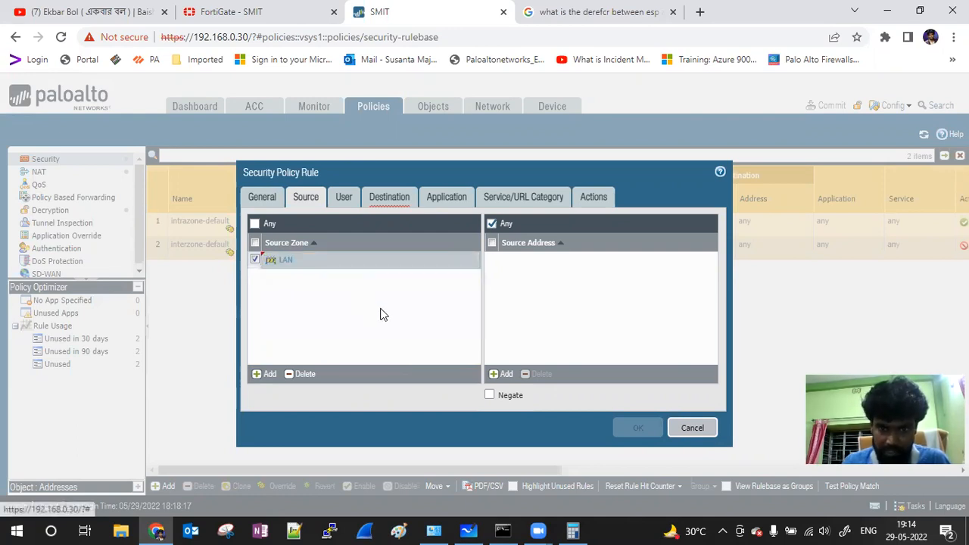
click(264, 373)
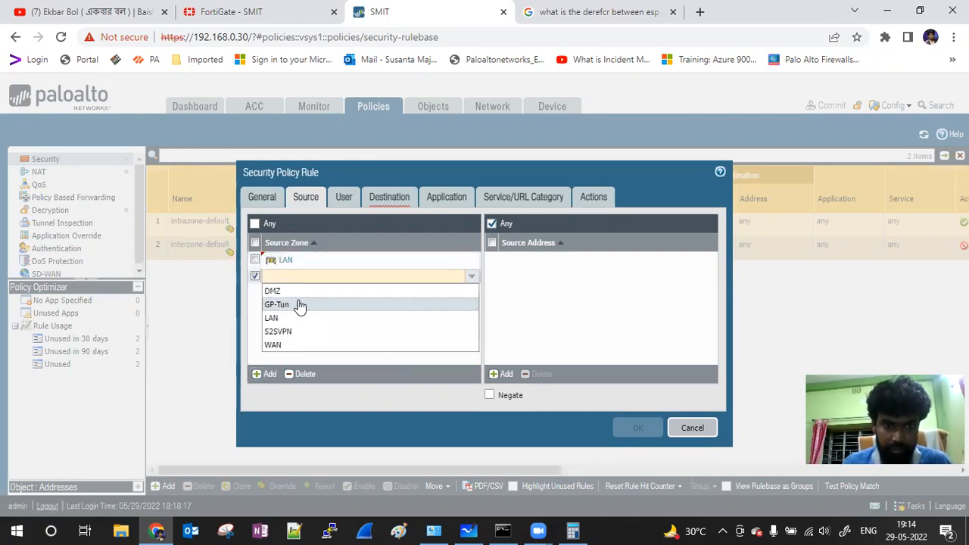
click(625, 293)
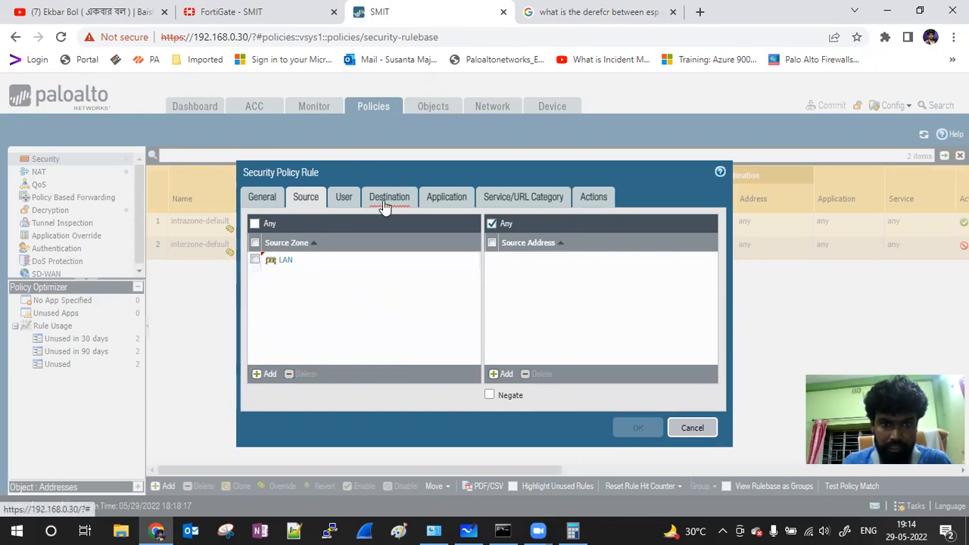
Step: Set destination zone GP-Tun and service any, then save the rule
click(384, 204)
click(267, 374)
click(314, 289)
click(437, 206)
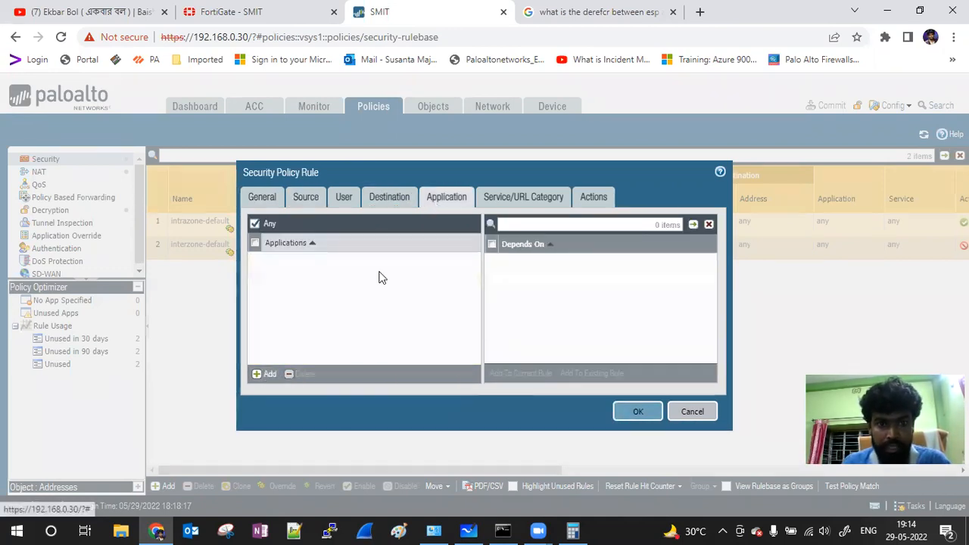
click(519, 203)
click(343, 224)
click(277, 254)
click(593, 199)
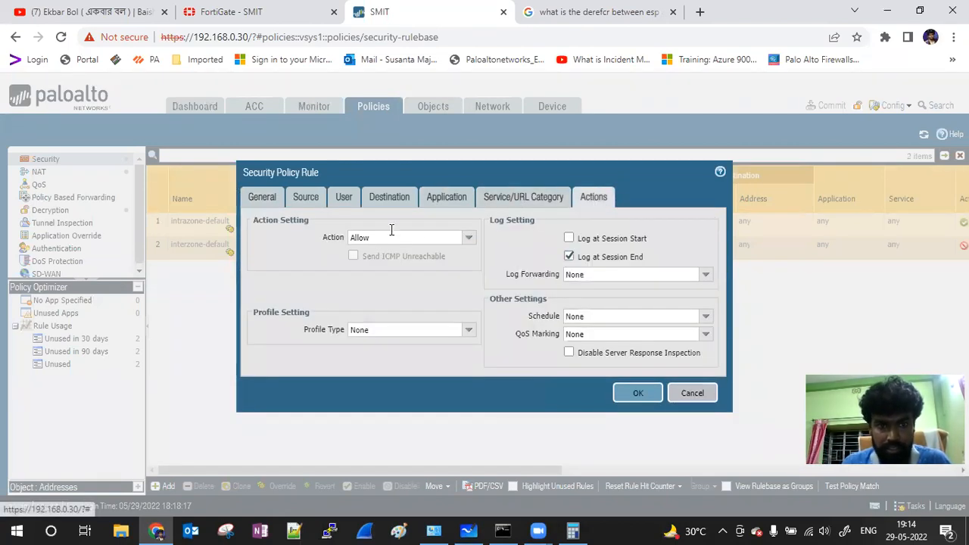
click(638, 392)
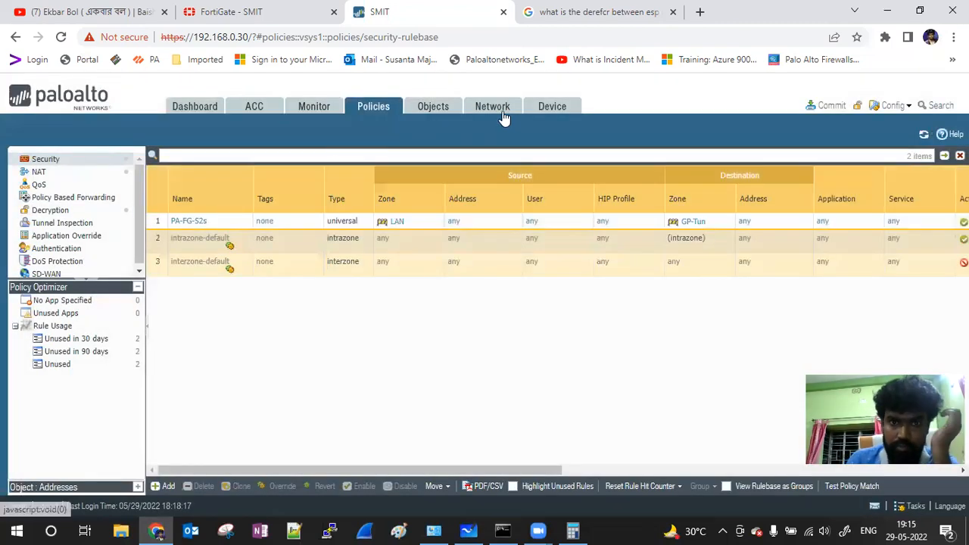
click(492, 112)
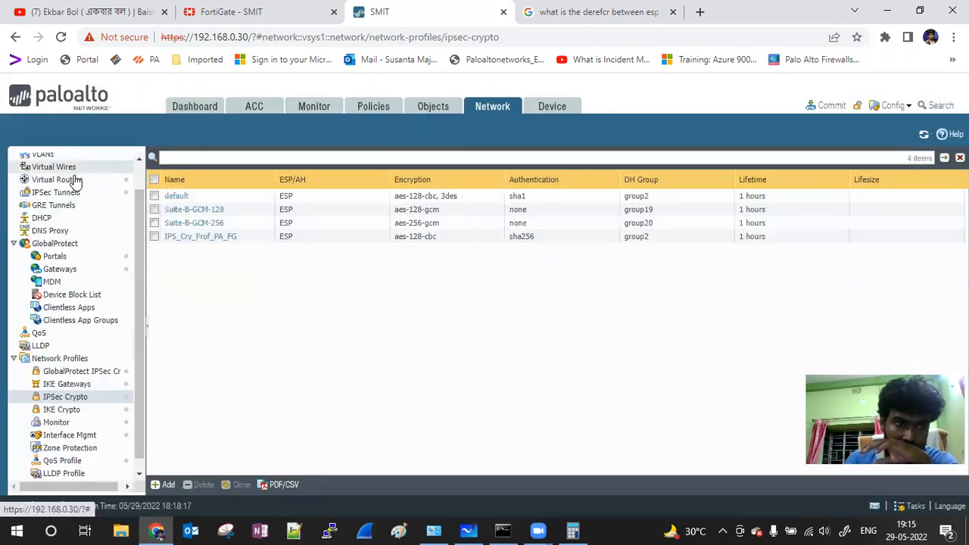
Step: Start a static route named VPN on the default router with destination 172.16.0.0/24
click(71, 182)
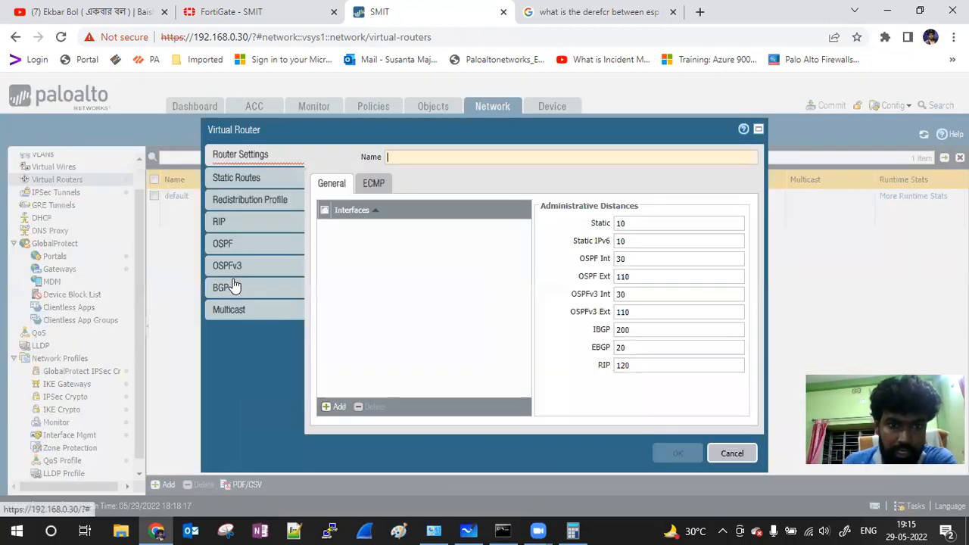
click(258, 173)
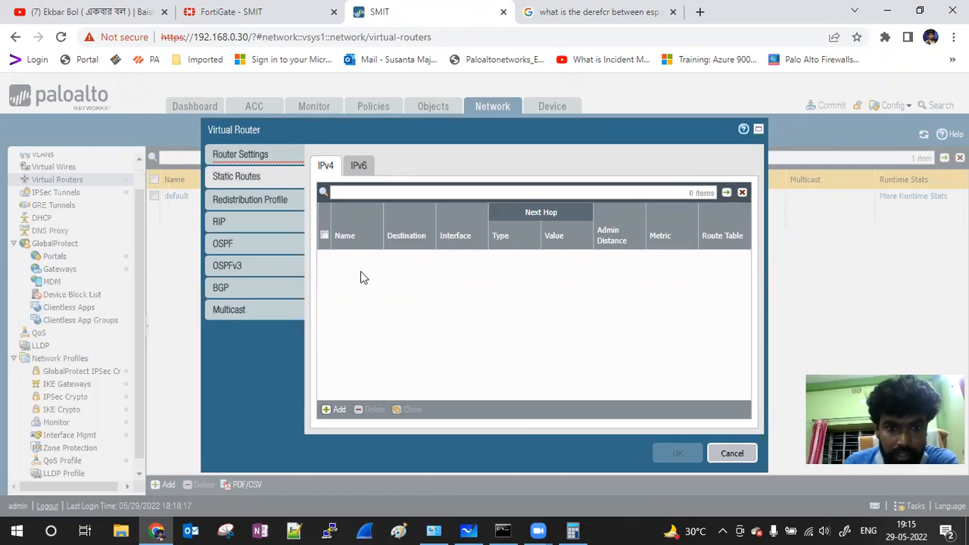
click(338, 407)
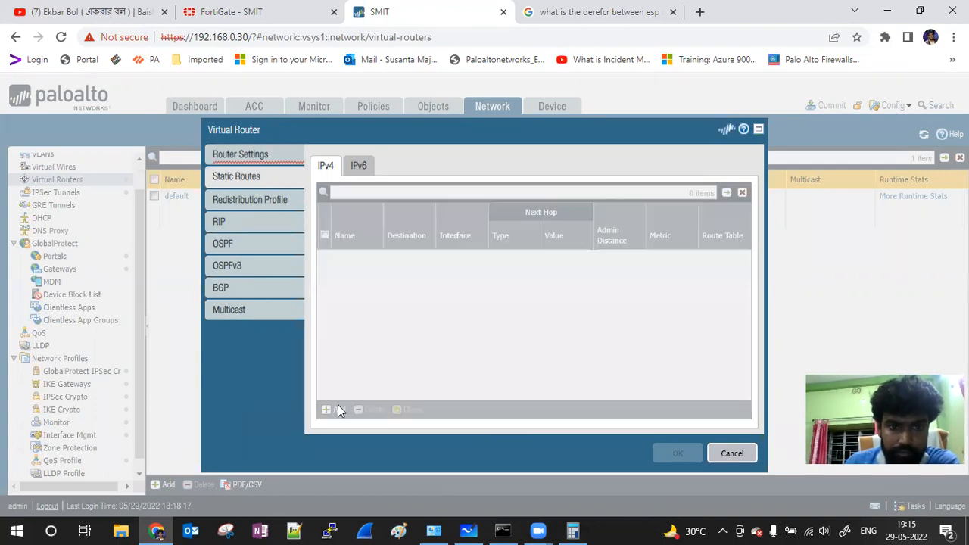
click(368, 160)
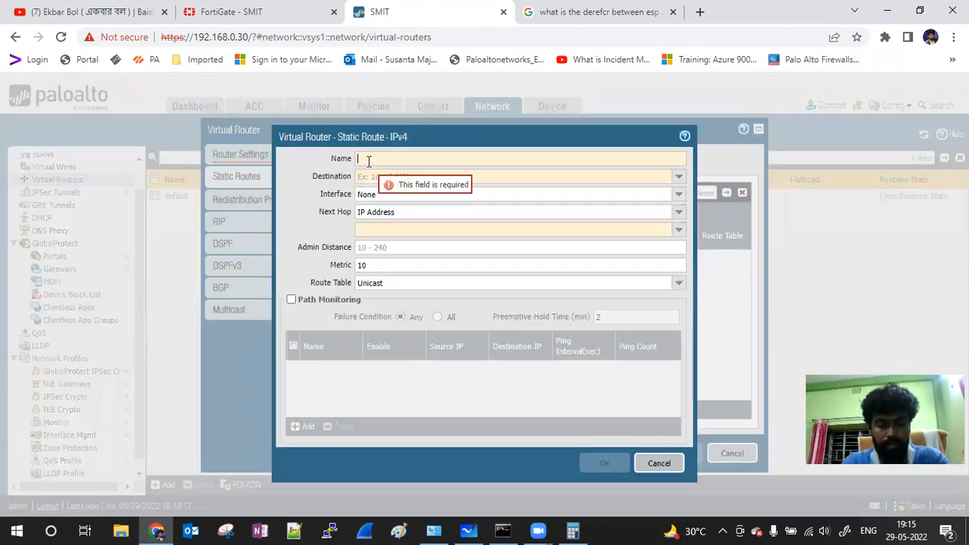
text(VPN-S2S)
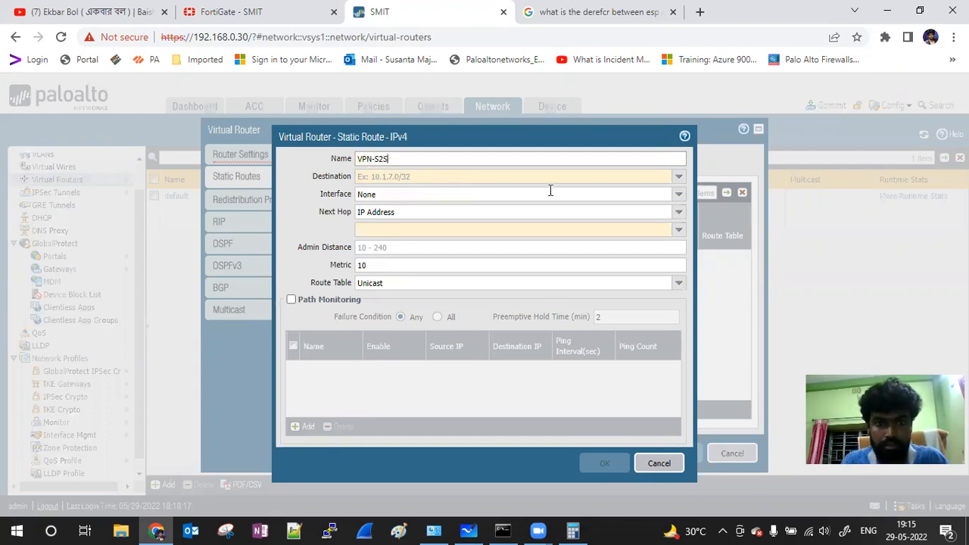
click(679, 176)
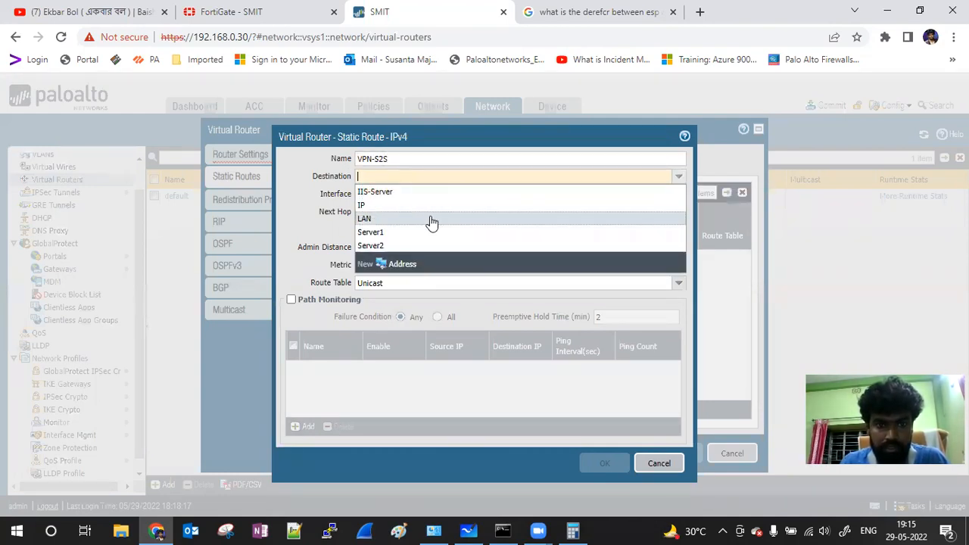
click(401, 177)
text(1)
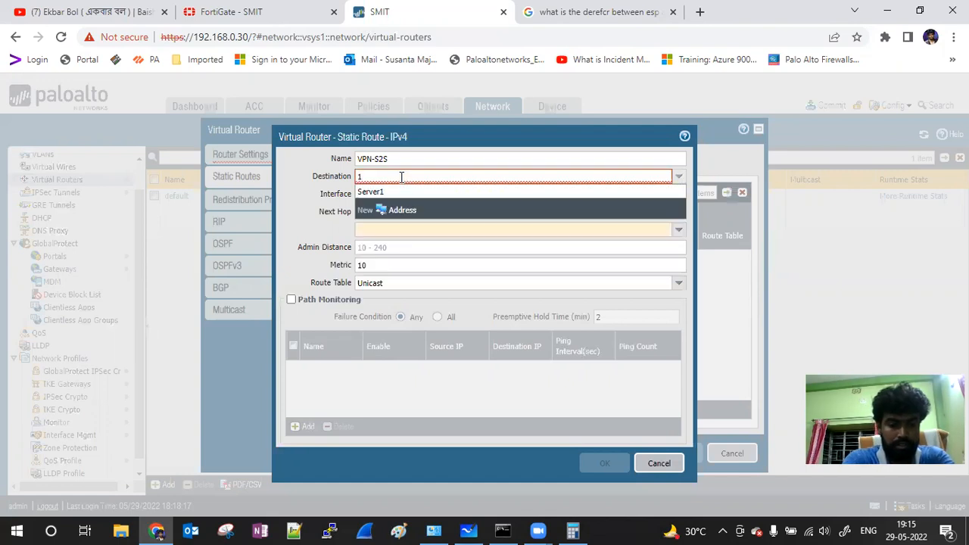
text(72.16)
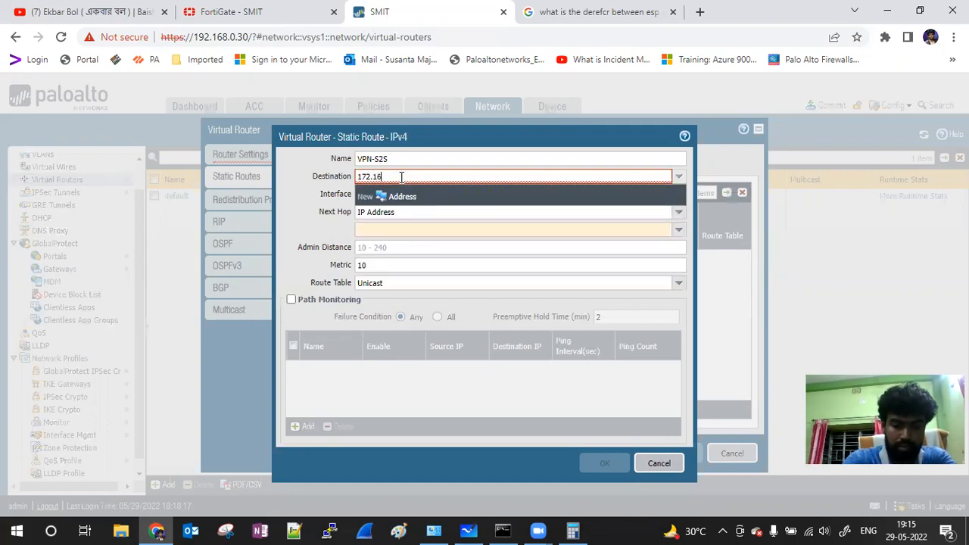
text(.0.0/24)
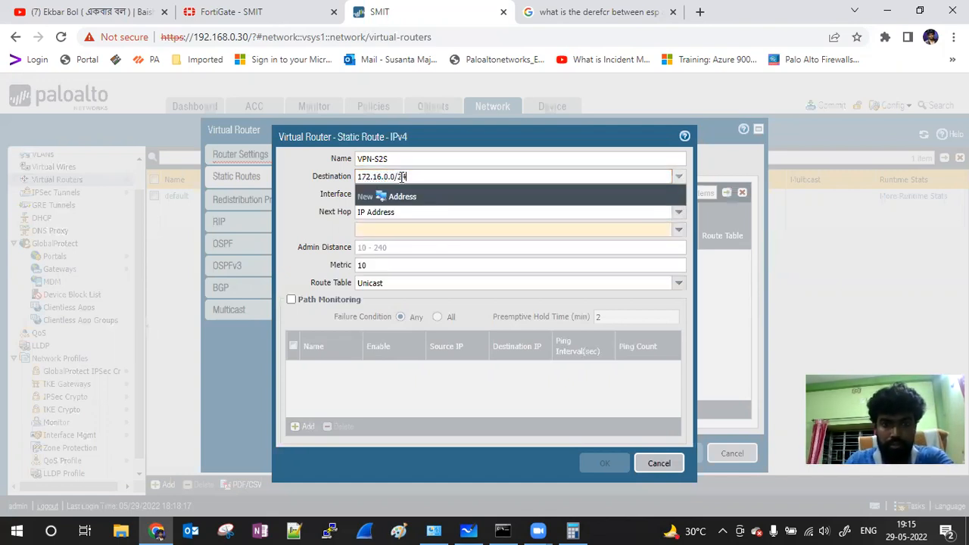
click(294, 186)
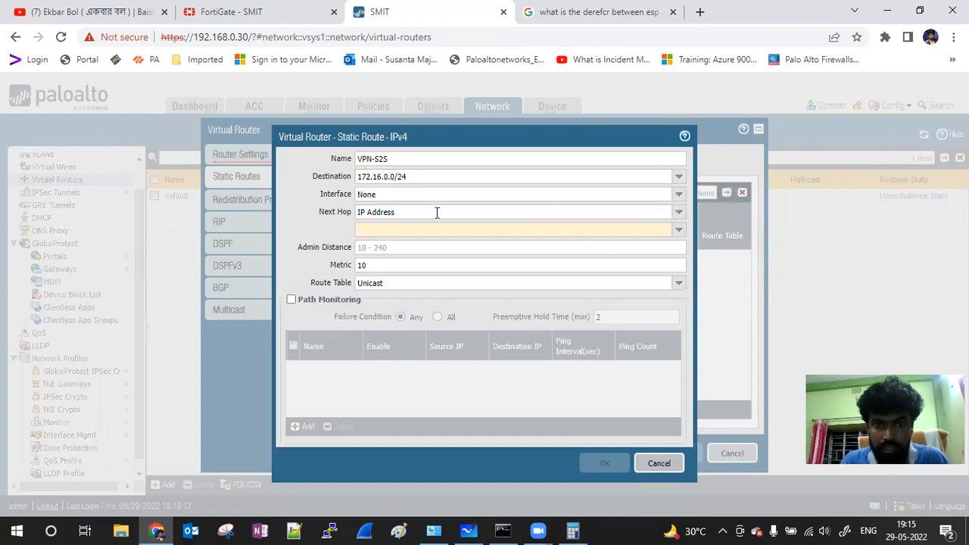
Step: Leave the route's interface at None, keep 172.16.0.0/24, then cancel the static route
click(678, 194)
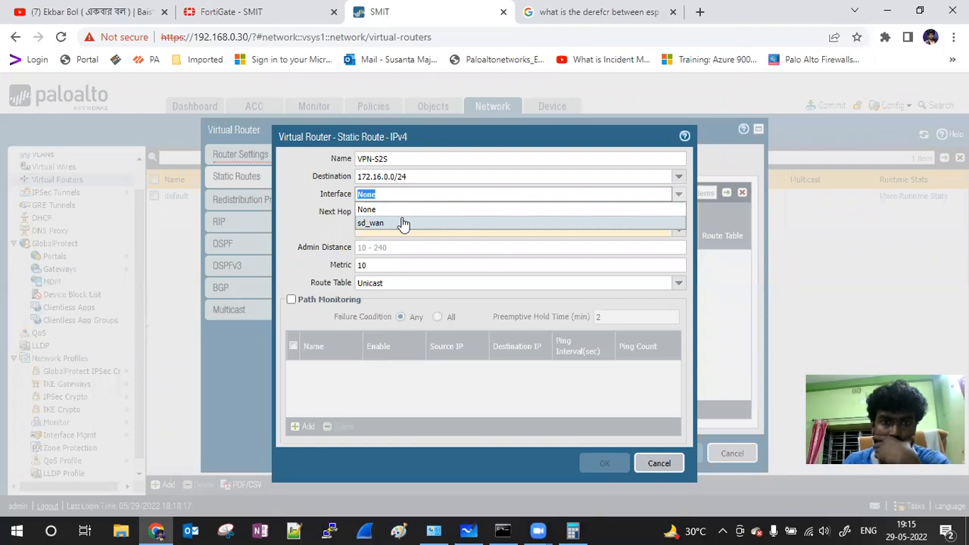
click(307, 186)
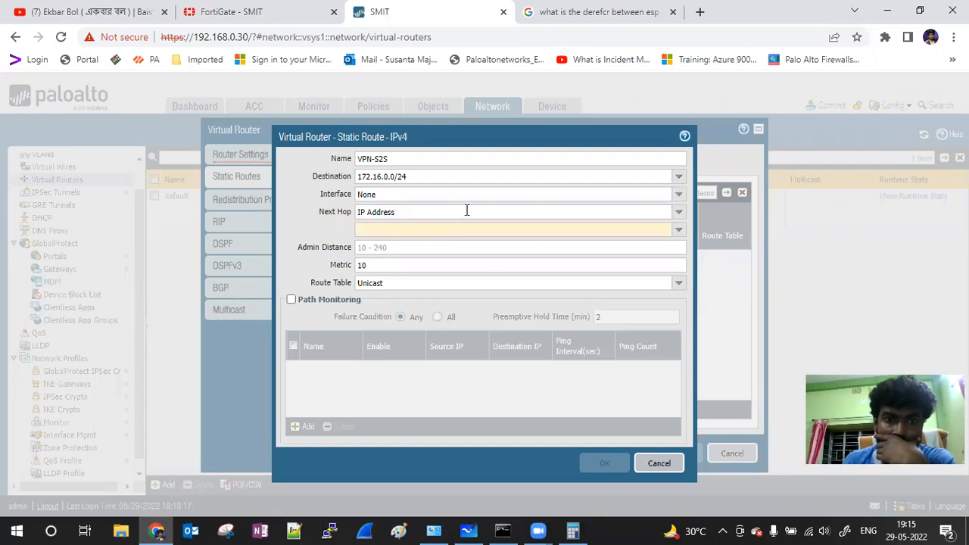
click(680, 200)
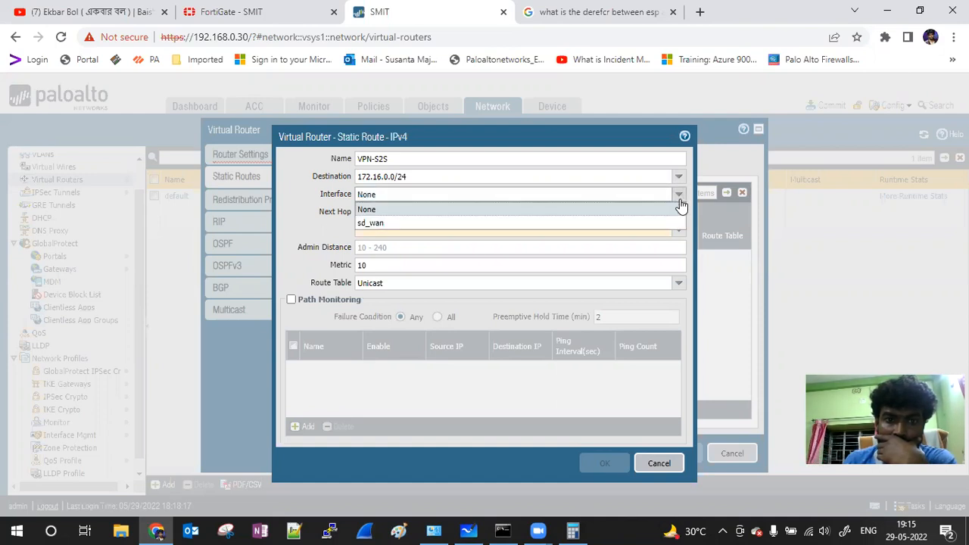
click(679, 198)
click(679, 182)
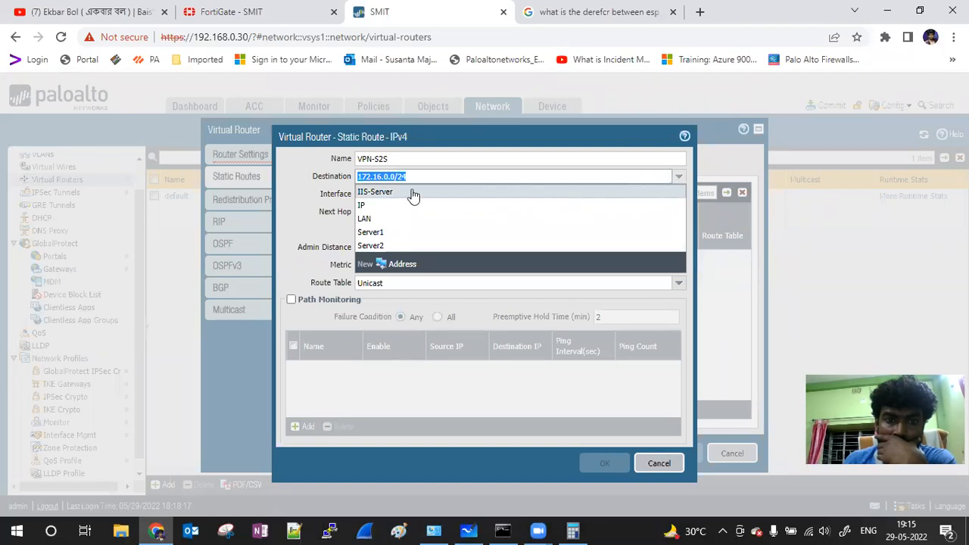
click(298, 185)
click(657, 463)
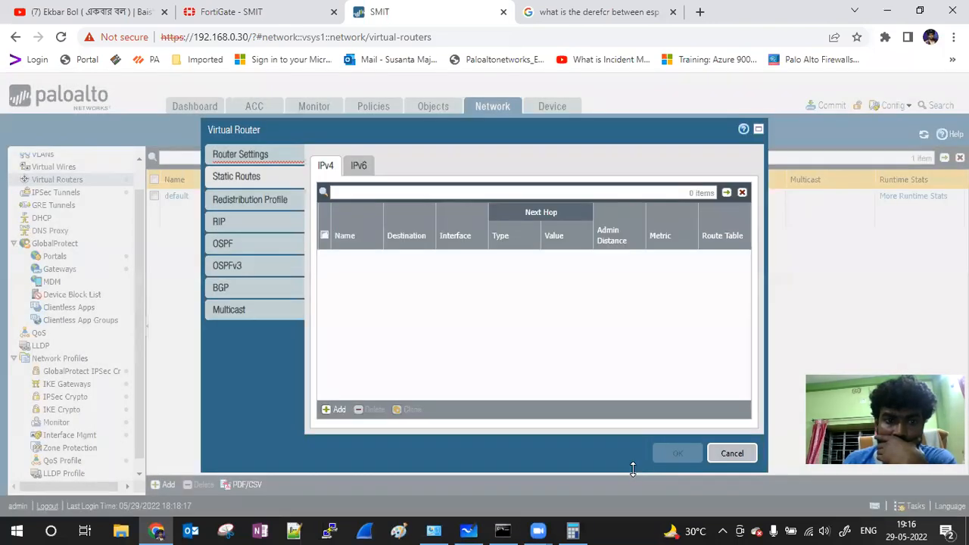
Step: Add tunnel.20 to the new router's interfaces, then cancel the virtual router
click(240, 158)
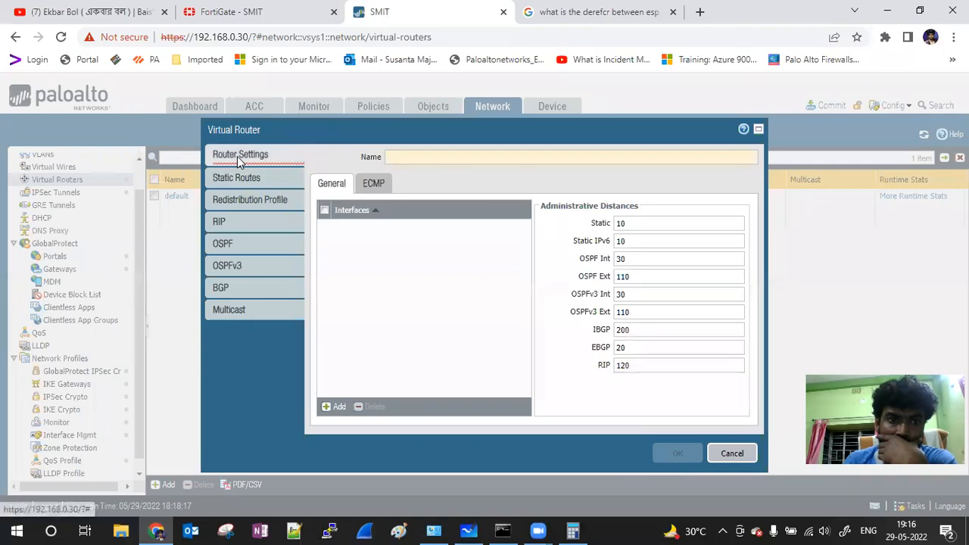
click(334, 407)
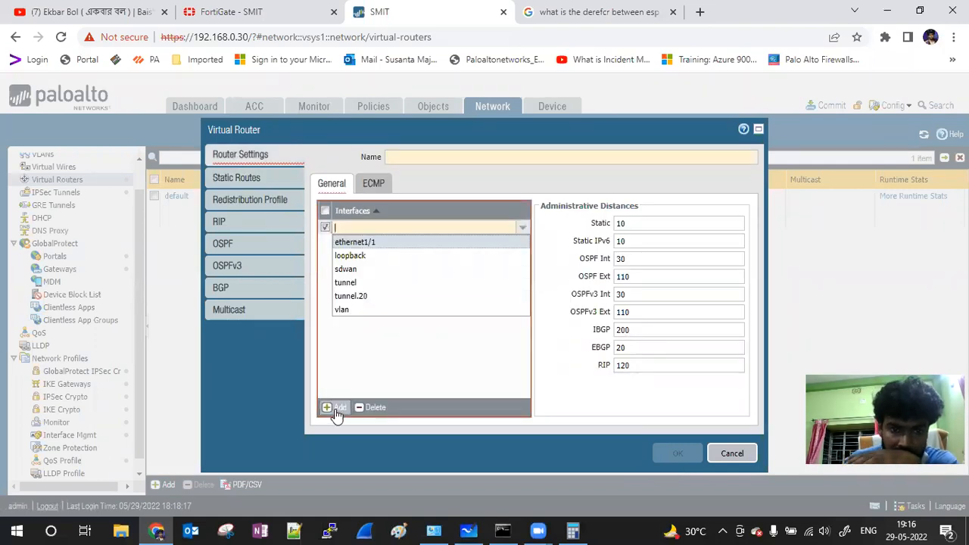
click(372, 298)
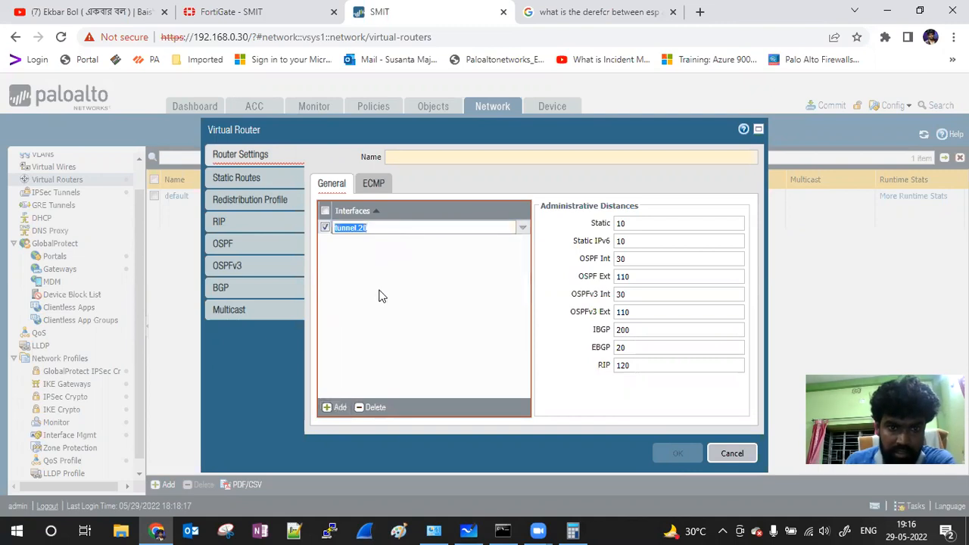
click(328, 410)
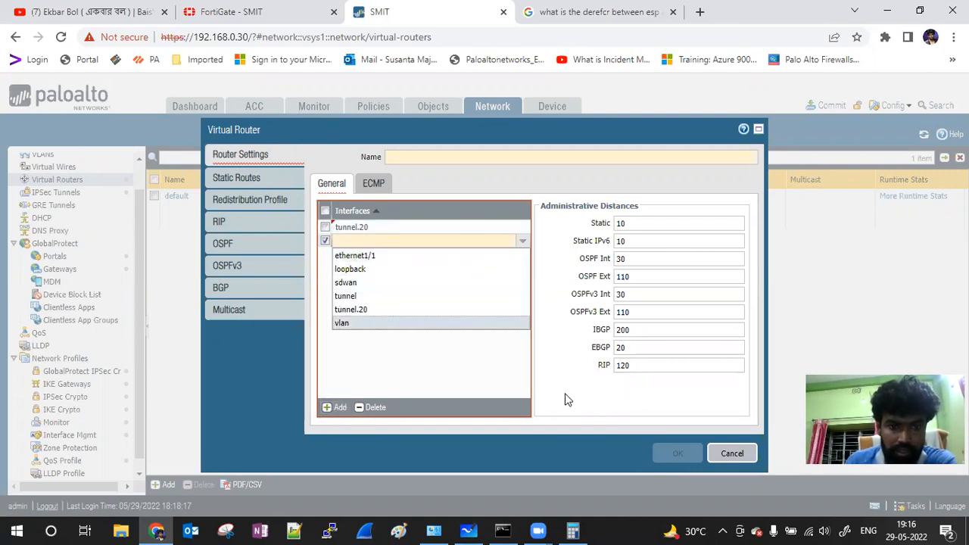
click(754, 448)
click(733, 453)
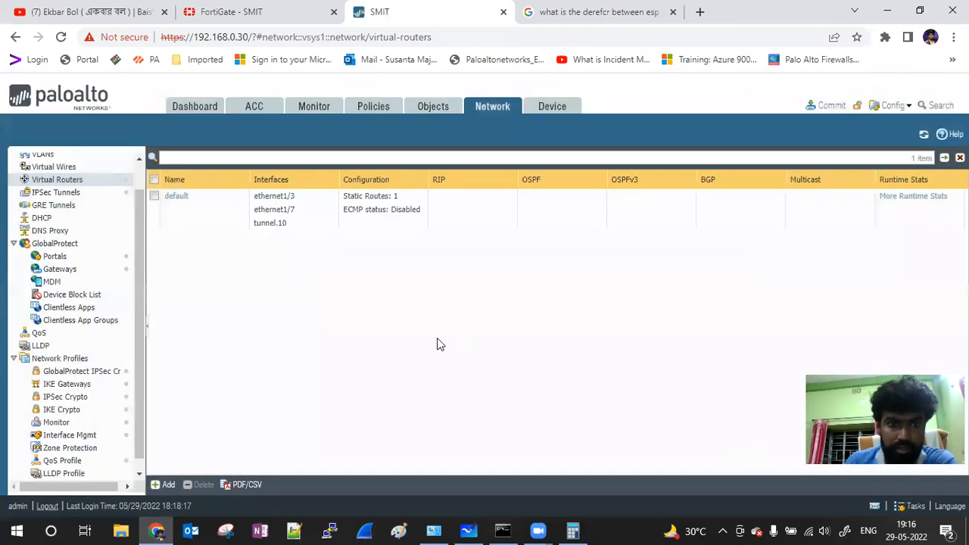
Step: Add tunnel.20 to the default router's interfaces, delete the empty row, and view static routes
click(75, 181)
click(177, 197)
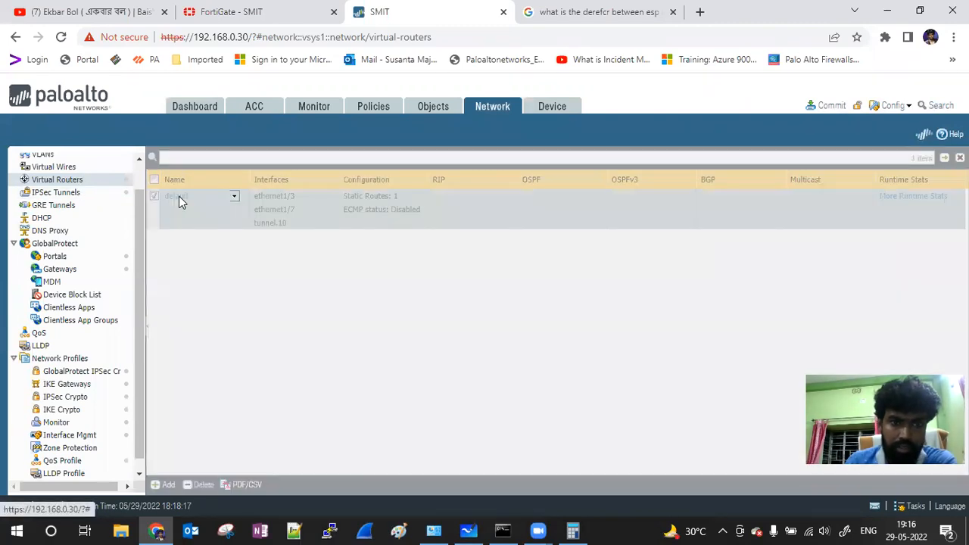
click(234, 176)
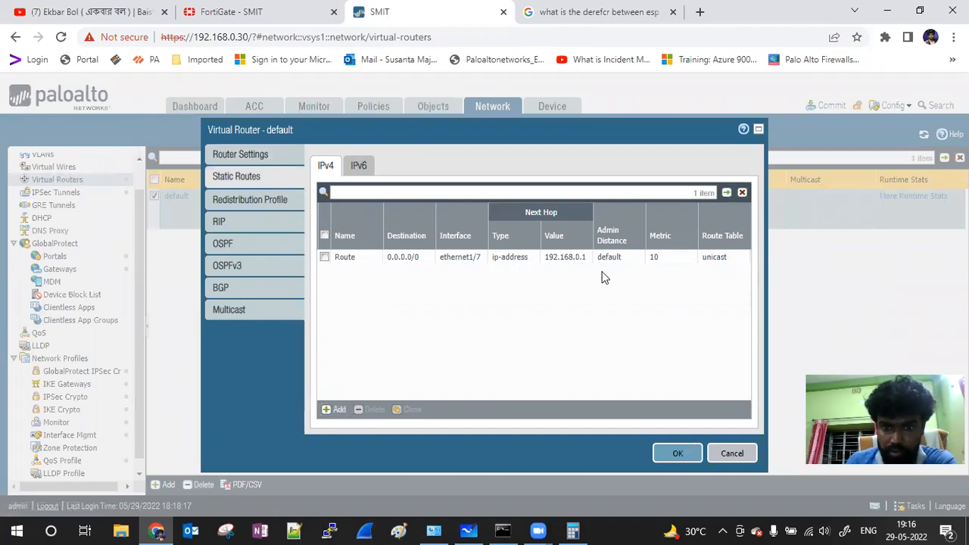
click(227, 156)
click(337, 407)
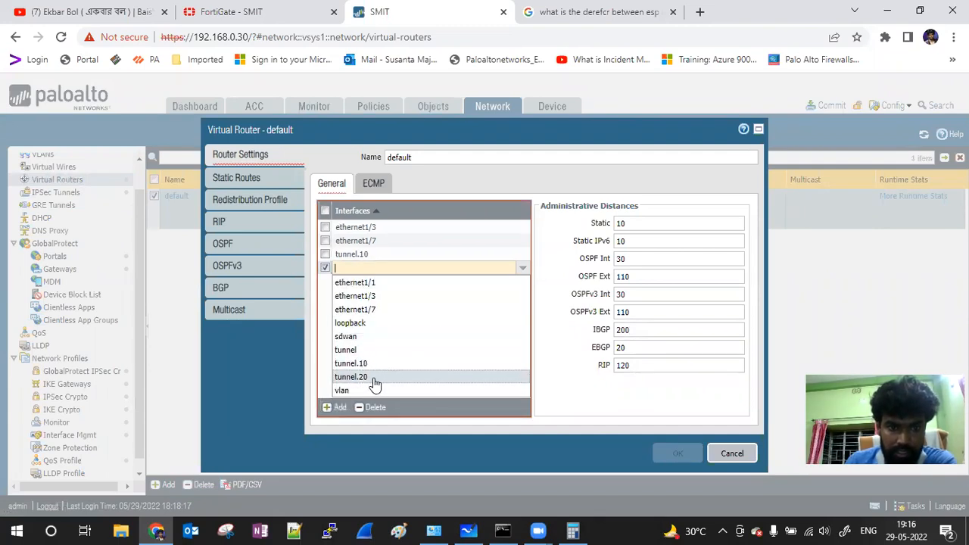
click(374, 377)
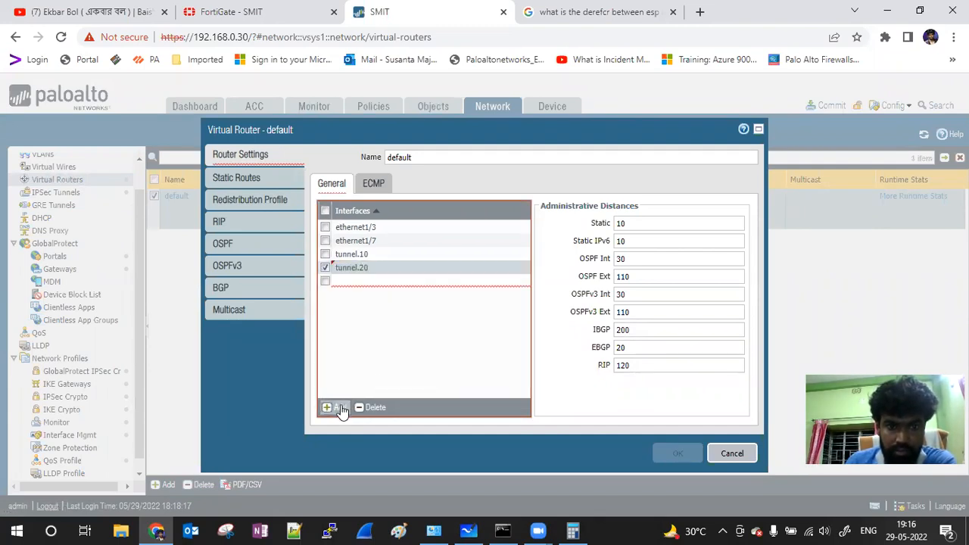
click(338, 408)
click(624, 378)
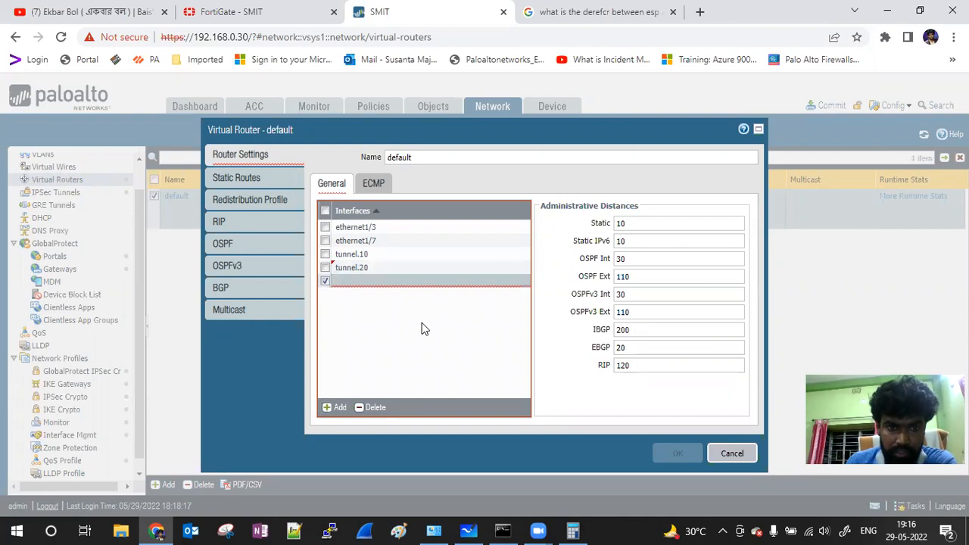
click(373, 407)
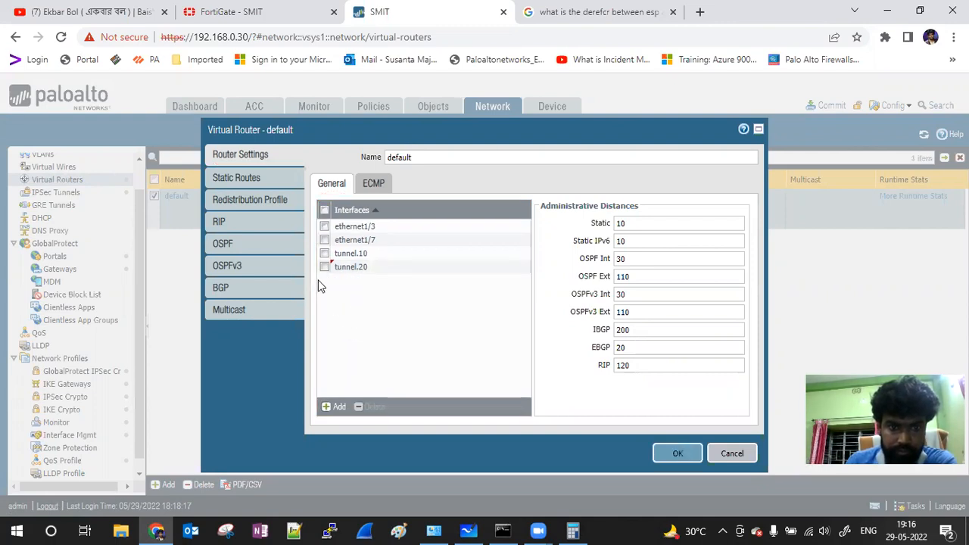
click(235, 177)
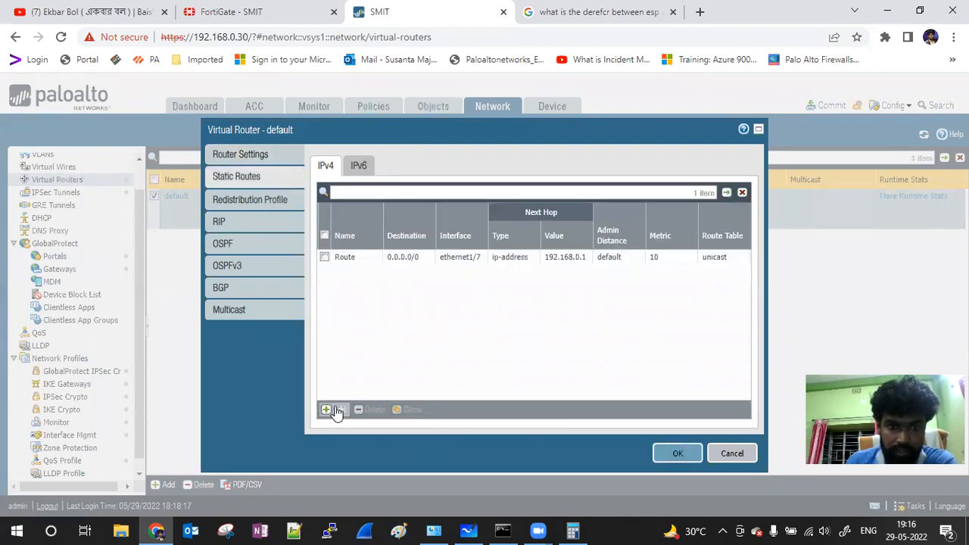
Step: Start a new static route with destination 172.16.0.0/24
click(335, 410)
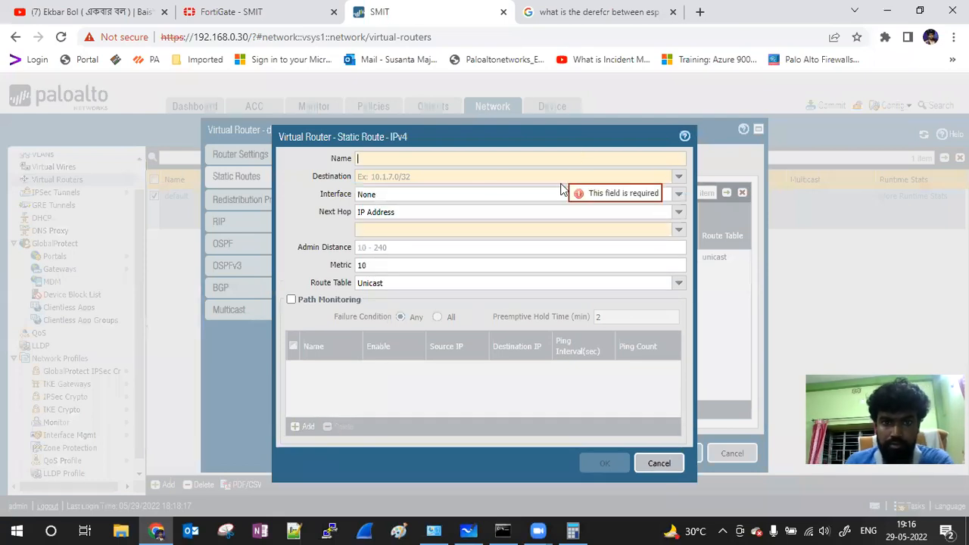
click(633, 177)
text(1721)
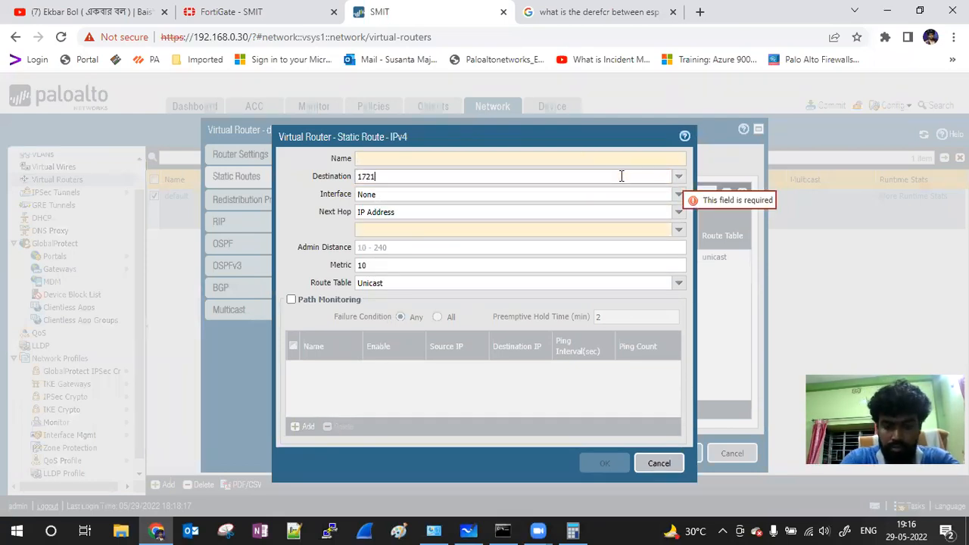
key(BackSpace)
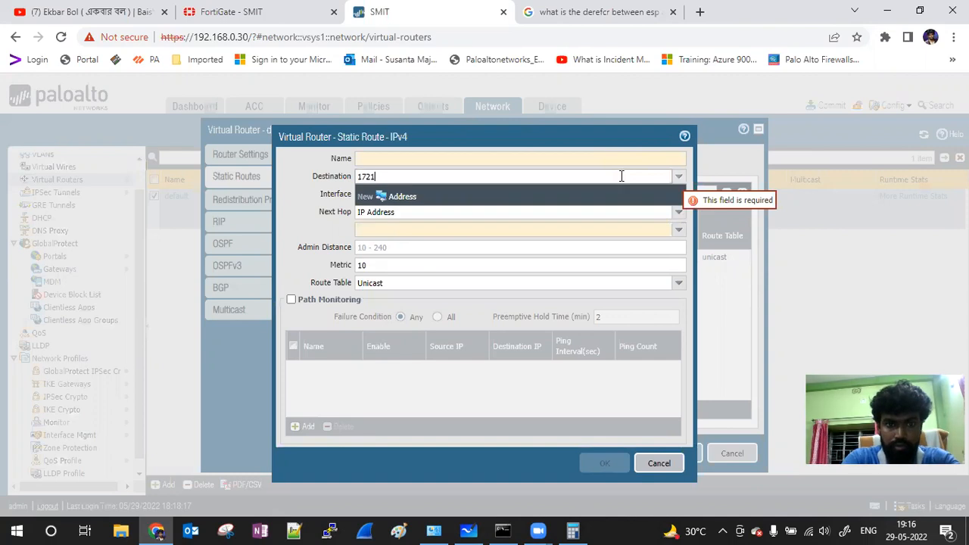
text(.16.)
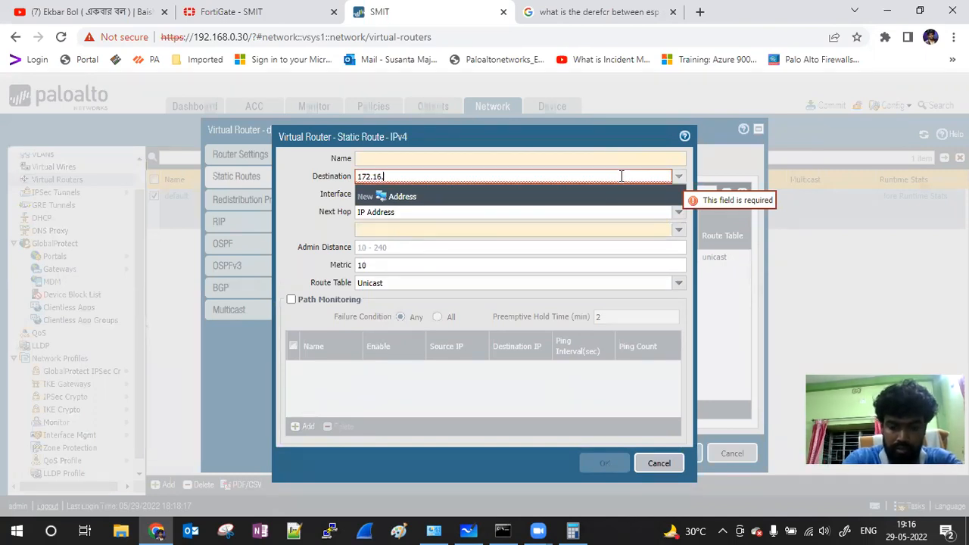
text(0.0/24)
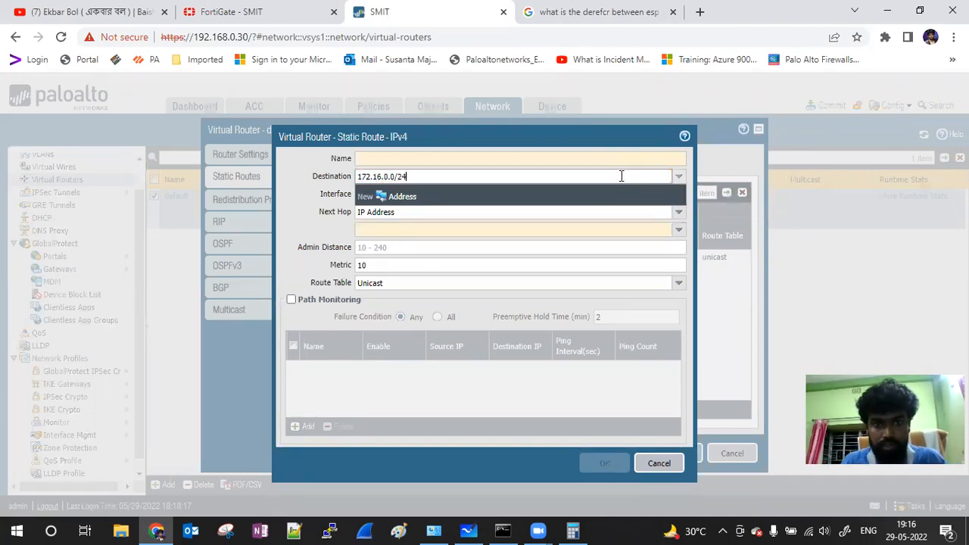
click(317, 208)
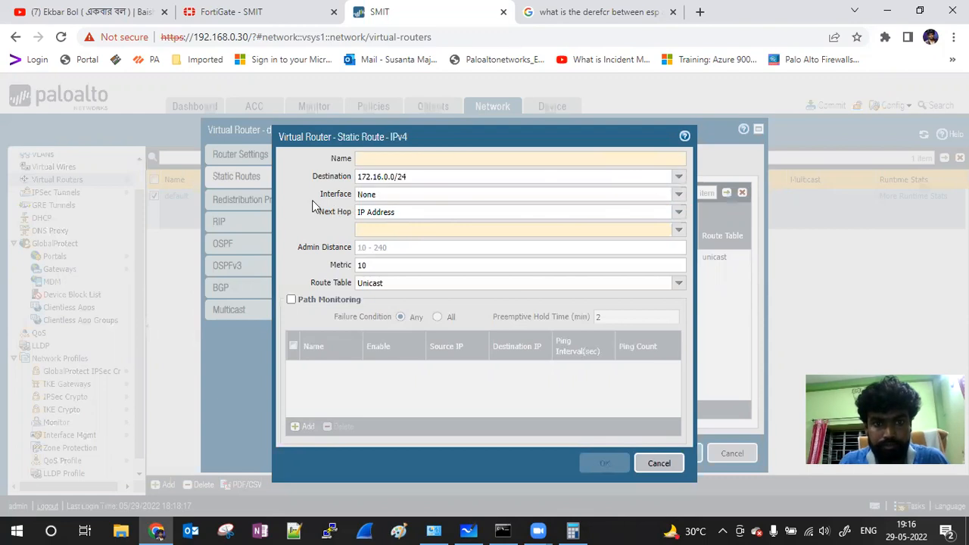
Step: Send the route out through tunnel.20 with next hop None
click(677, 197)
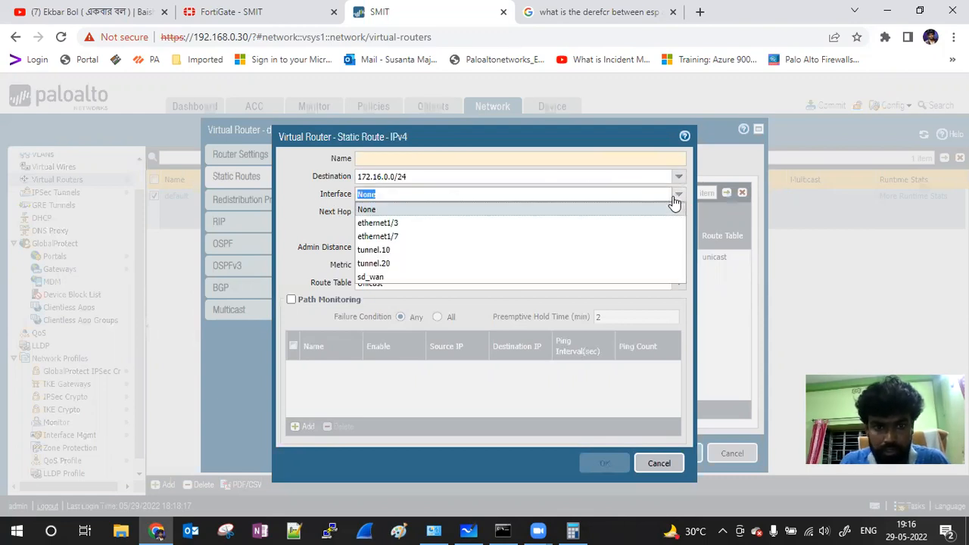
click(412, 264)
click(313, 212)
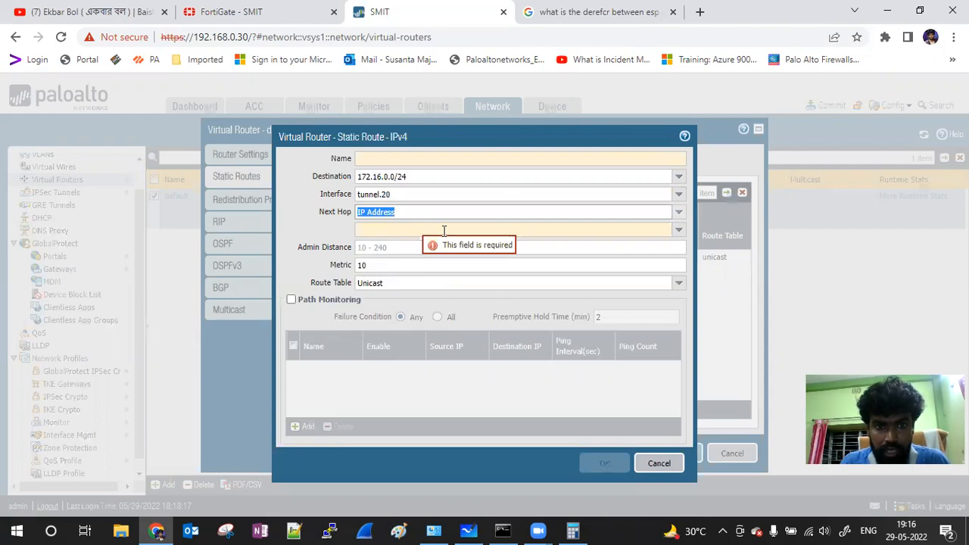
click(681, 229)
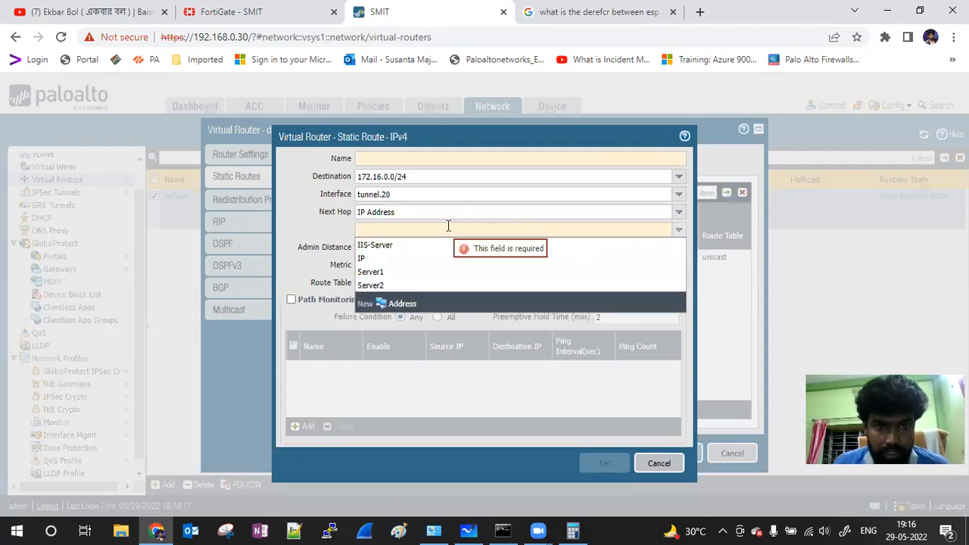
click(368, 245)
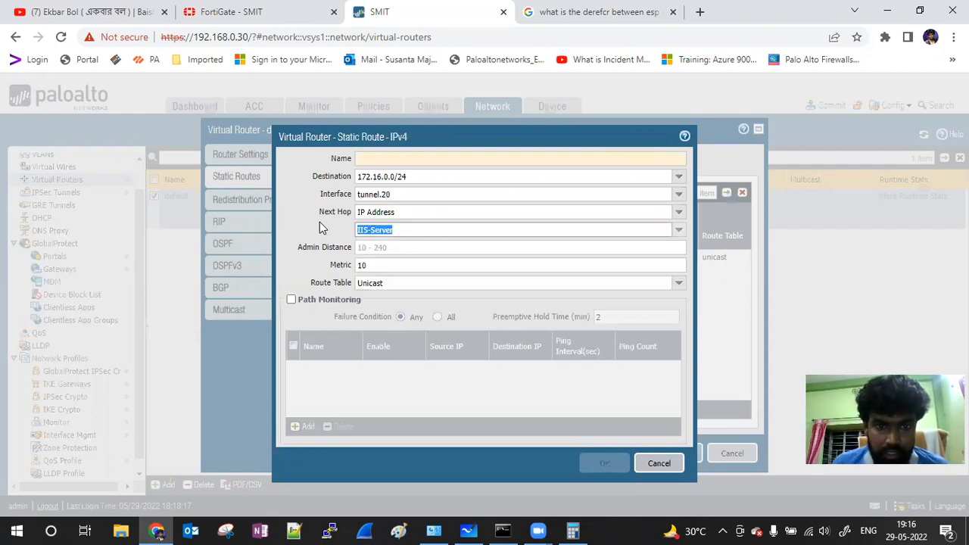
click(679, 212)
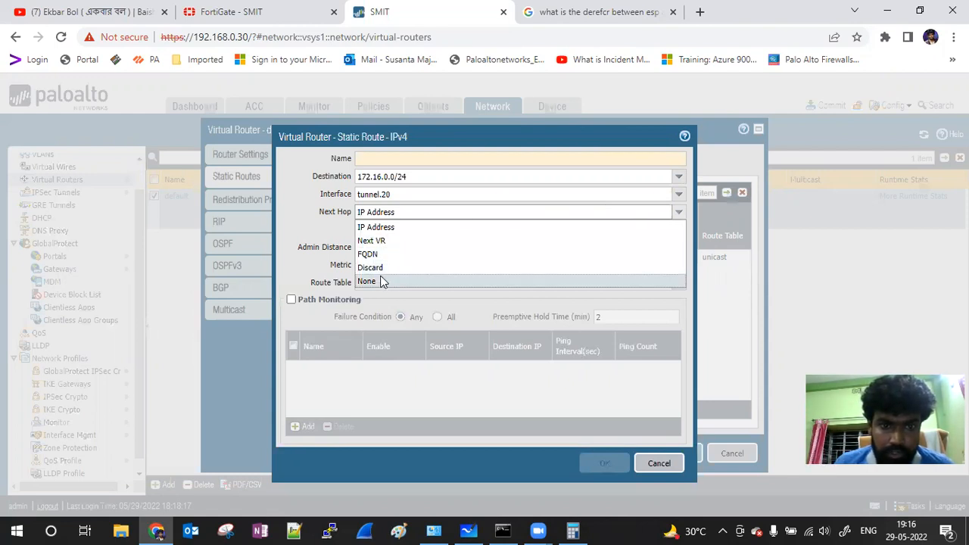
click(381, 280)
Step: Name the route S2S-VPN, save it, and commit the configuration
click(379, 157)
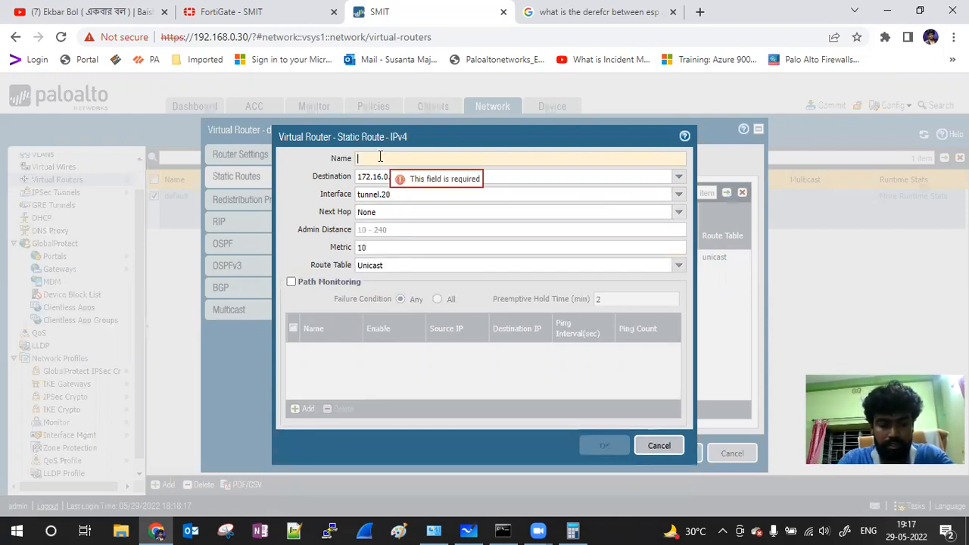
text(S2S)
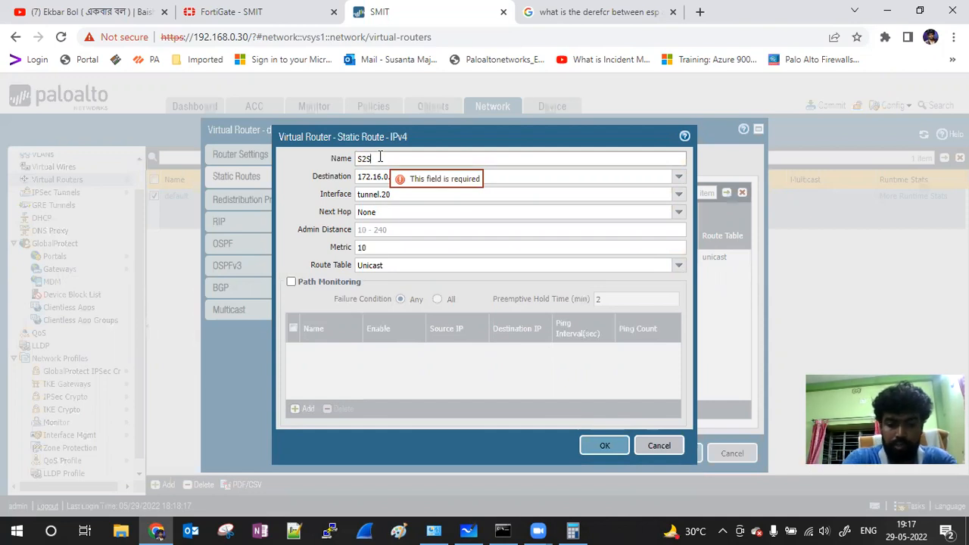
text(-VPN)
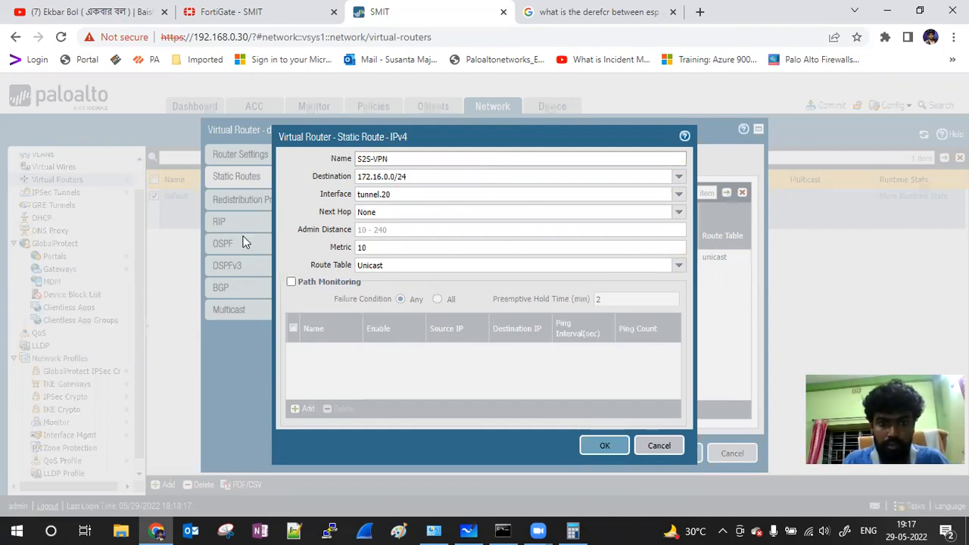
key(Tab)
key(Tab)
click(595, 446)
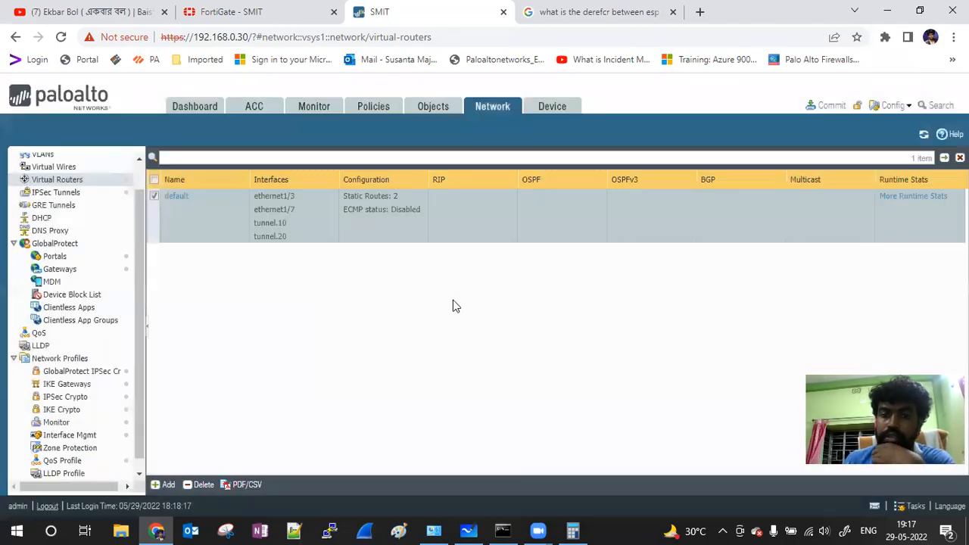
click(825, 106)
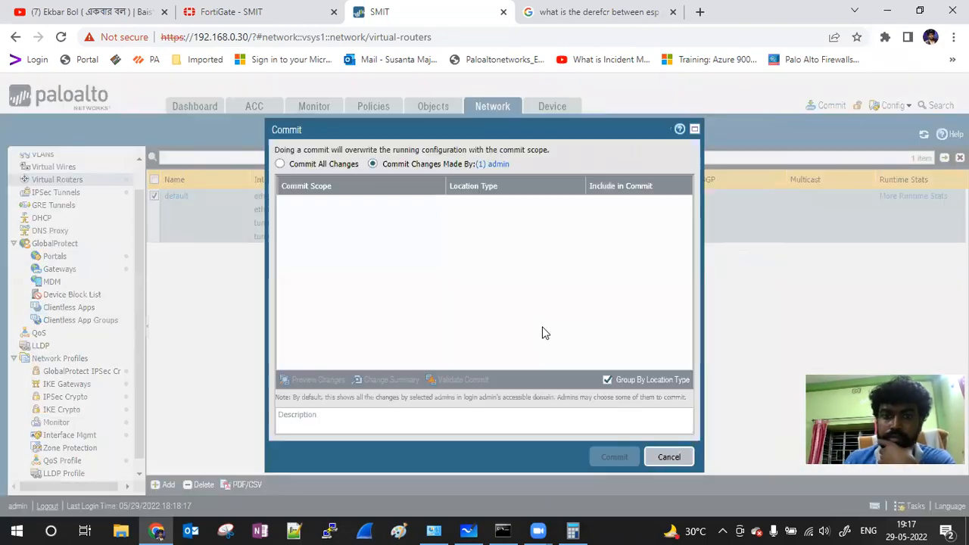
click(613, 457)
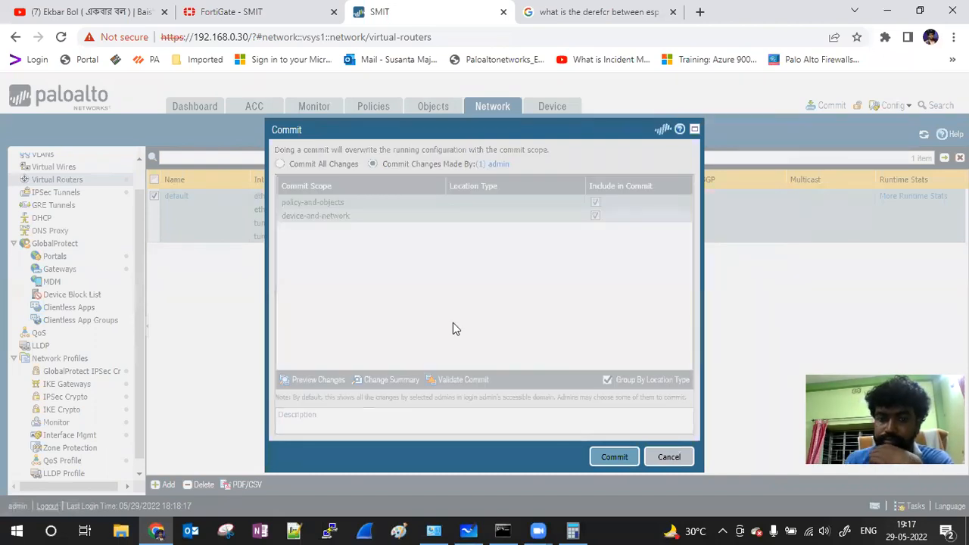
click(503, 530)
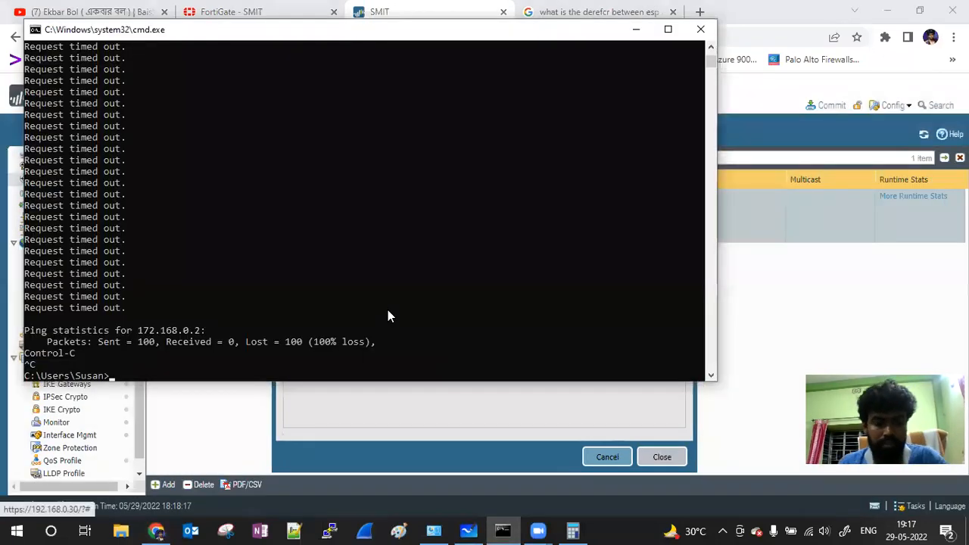
Step: Rerun the continuous ping to 172.168.0.2, then dismiss the commit status window
key(Up)
key(Return)
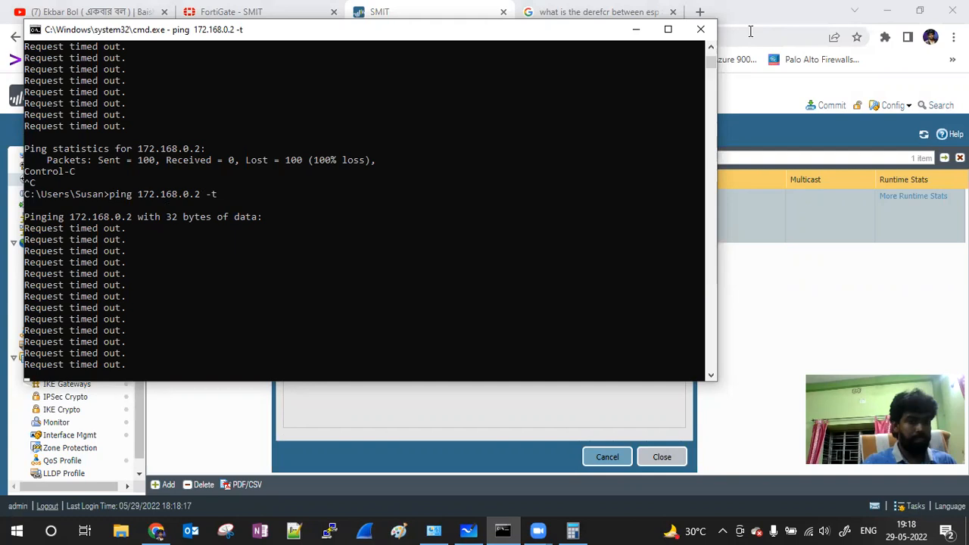
click(633, 34)
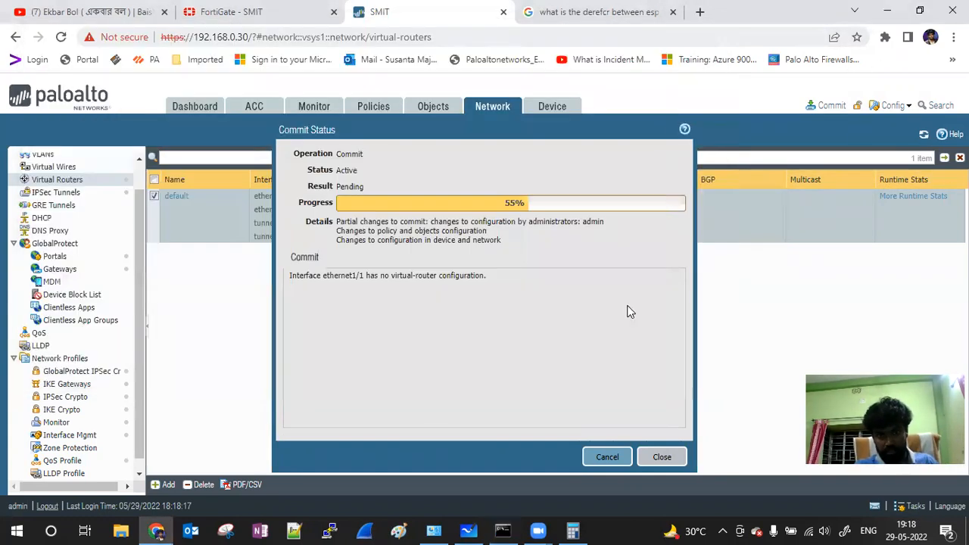
click(664, 458)
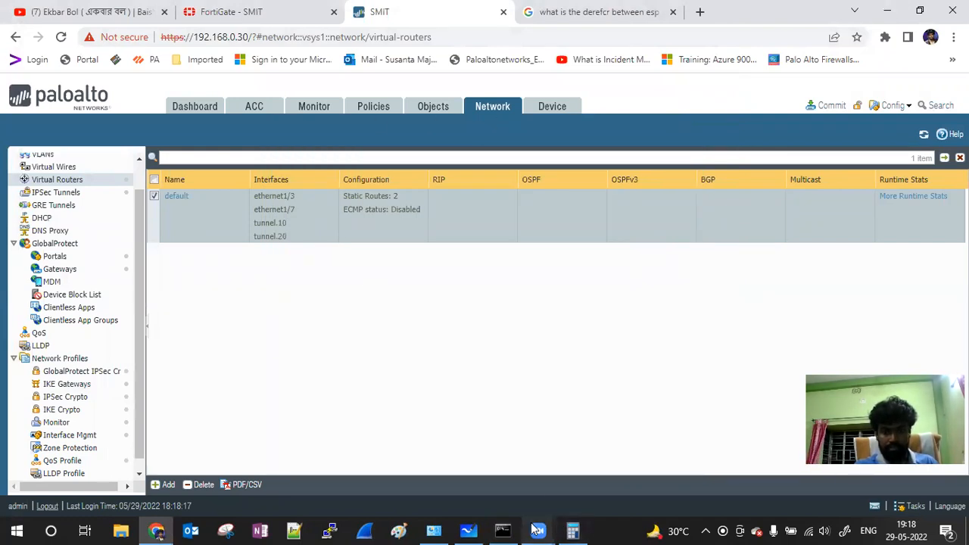
click(434, 530)
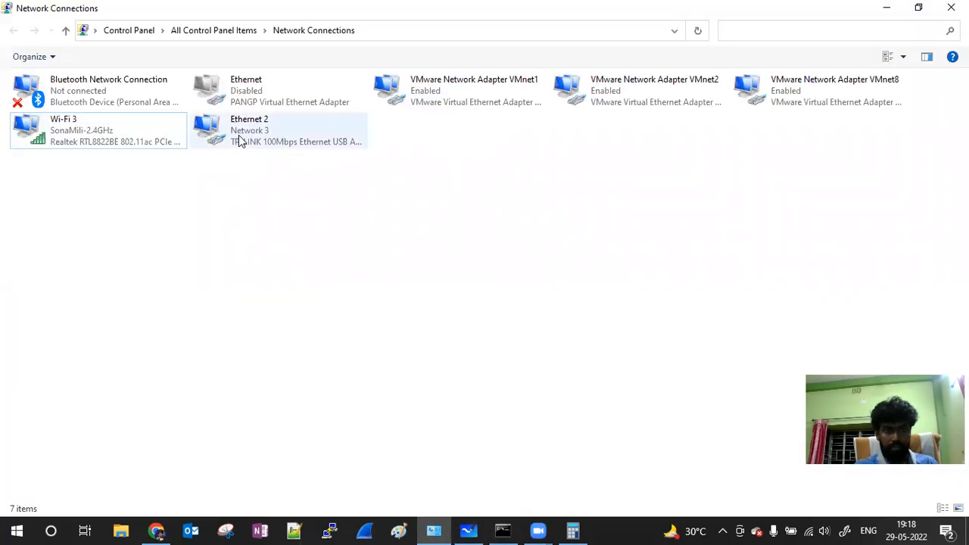
double_click(238, 135)
click(413, 259)
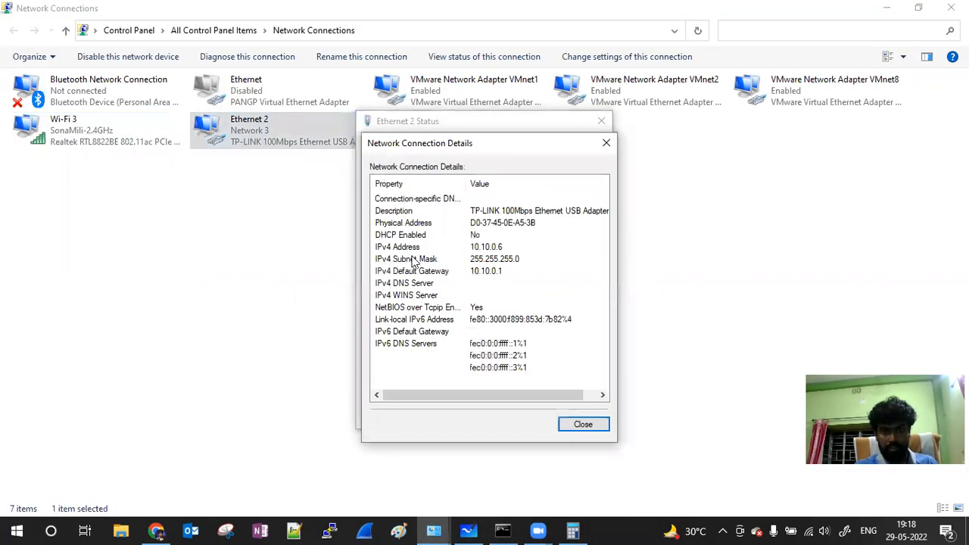
click(580, 424)
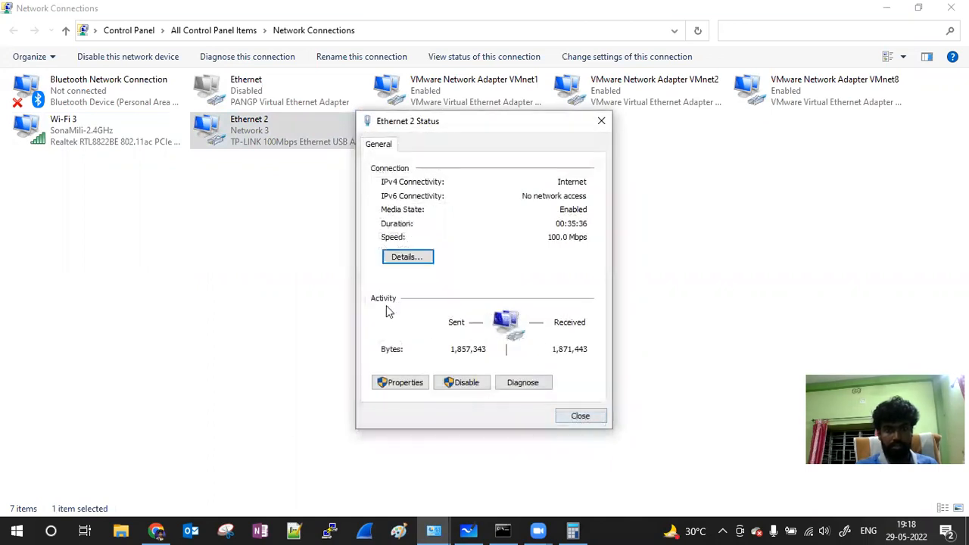
click(580, 416)
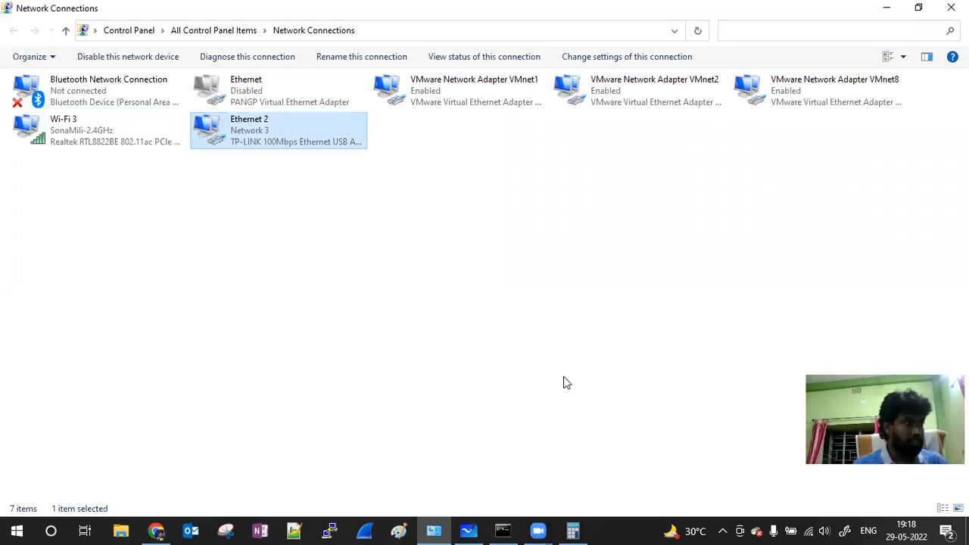
click(503, 528)
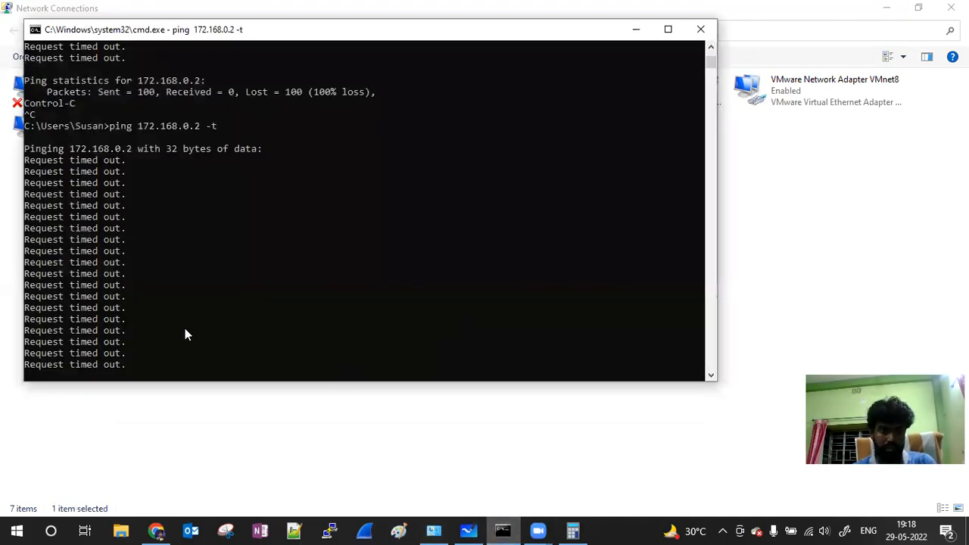
click(156, 530)
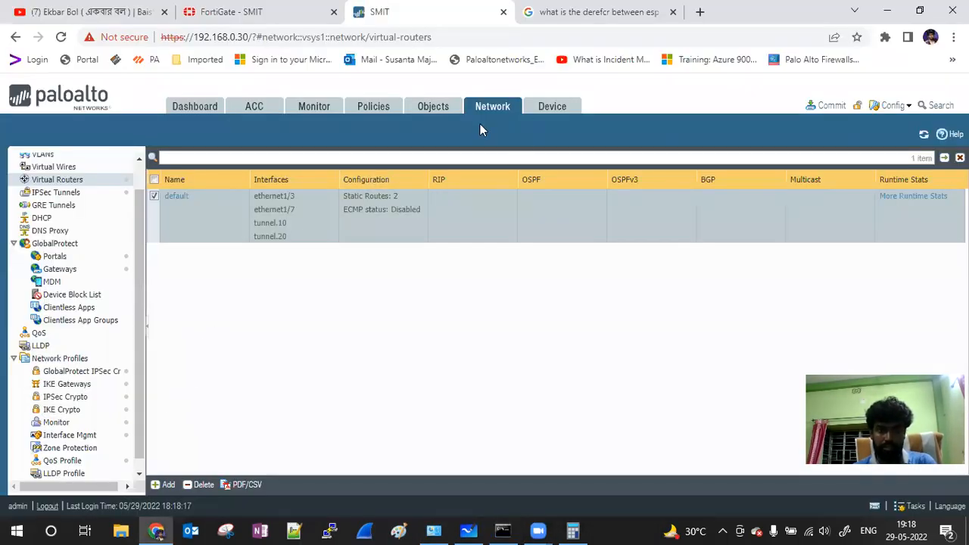
Step: Check the Palo Alto IPSec Tunnels list, then return to FortiGate and extend its session
click(60, 193)
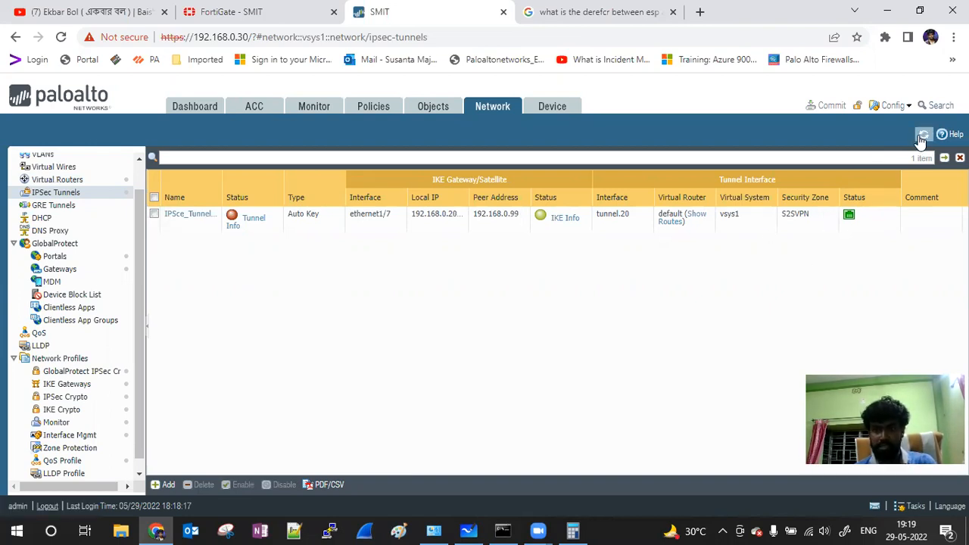
click(220, 9)
click(638, 244)
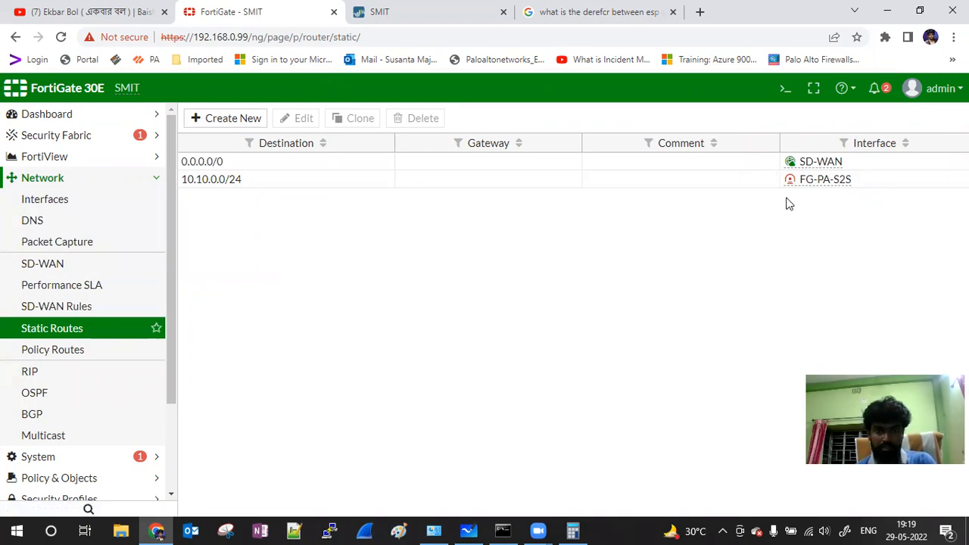
Step: Open the VPN IPsec Tunnels list to check that FG-PA-S2S shows Inactive
click(156, 179)
click(61, 265)
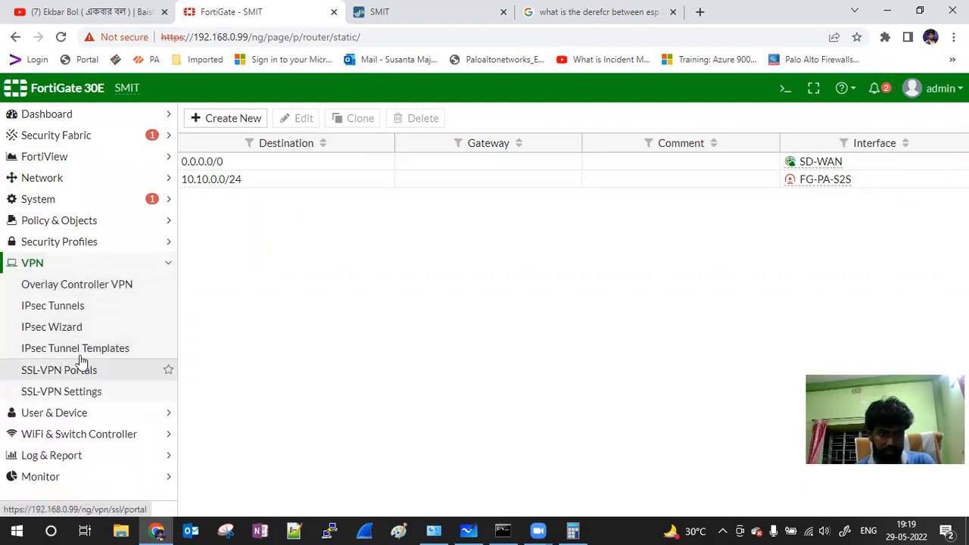
click(88, 313)
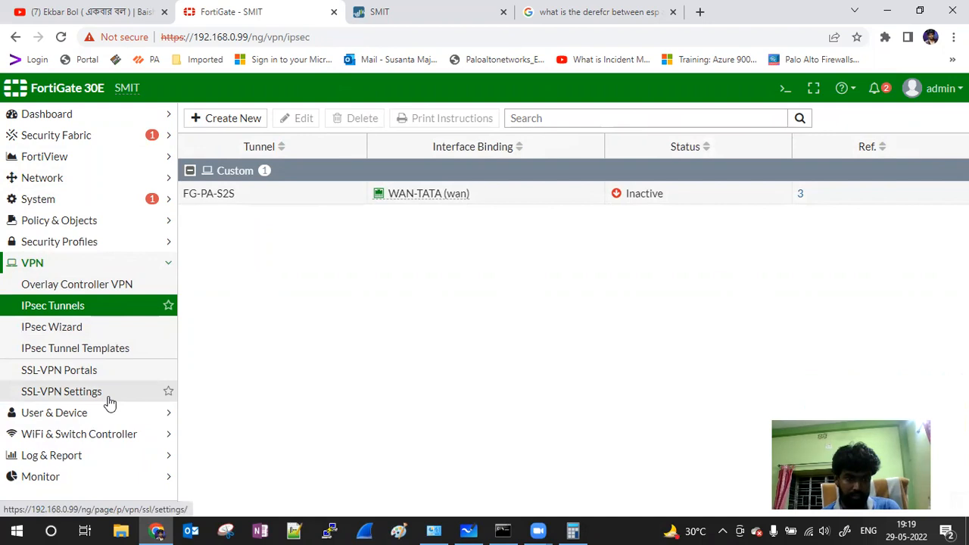
Step: Open the IPsec Monitor from the Monitor menu
click(84, 457)
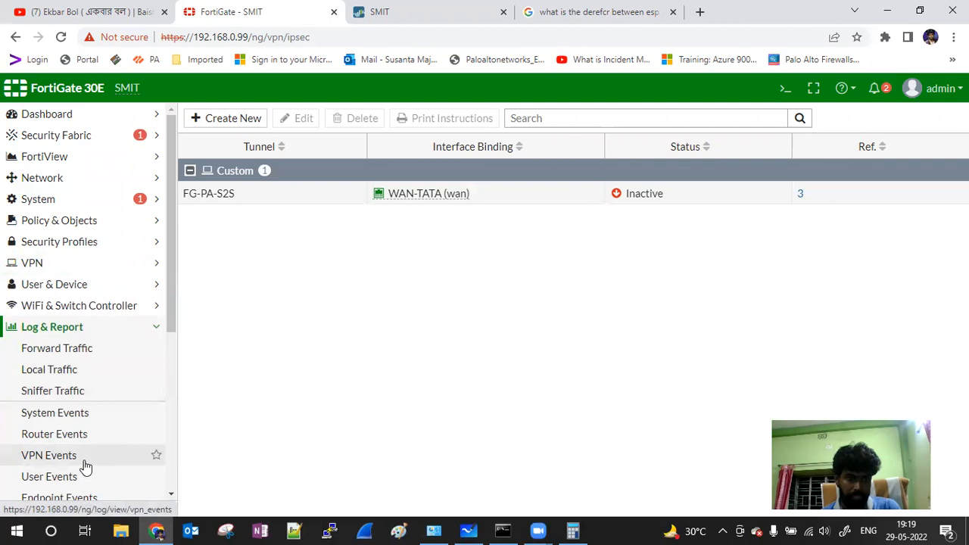
click(81, 331)
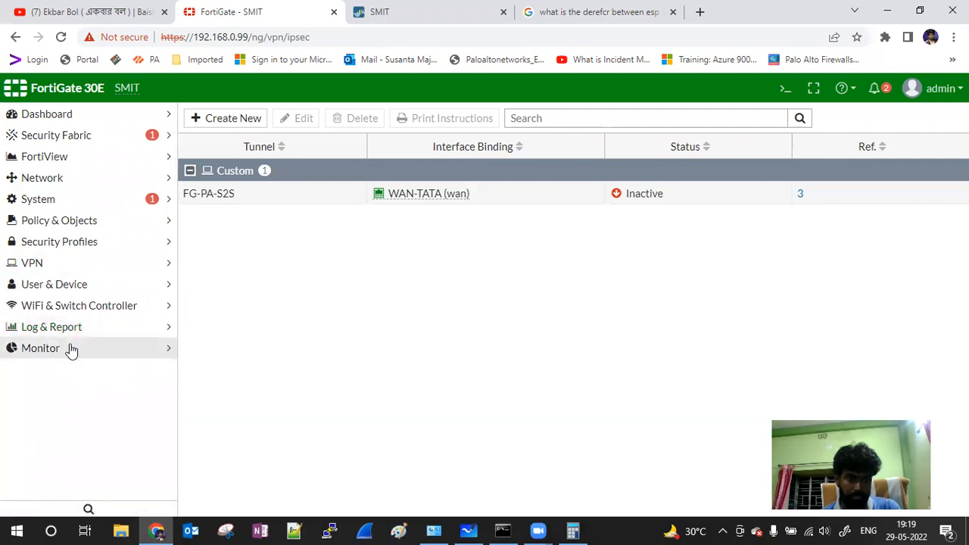
click(69, 349)
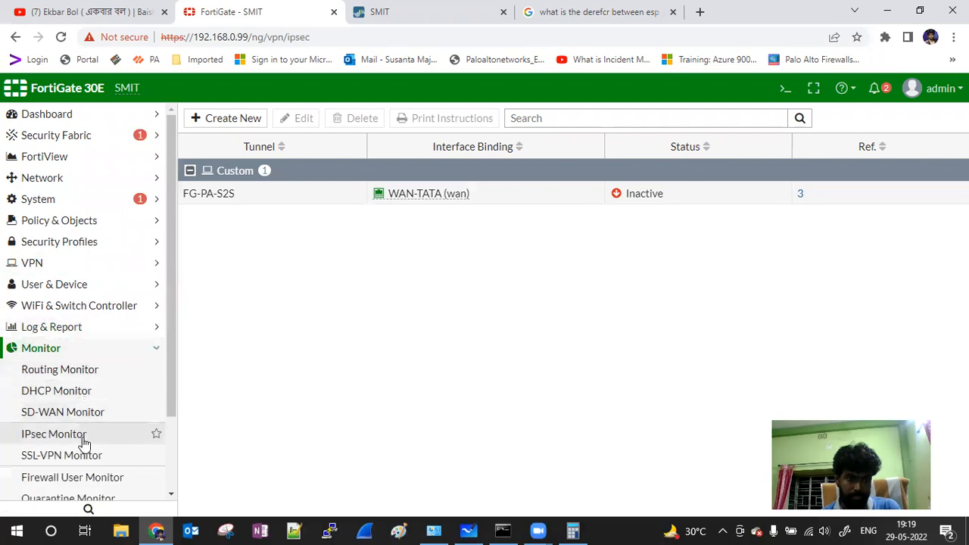
click(82, 438)
Step: Refresh the IPsec Monitor and bring up FG-PA-S2S's phase 2 selector
click(210, 118)
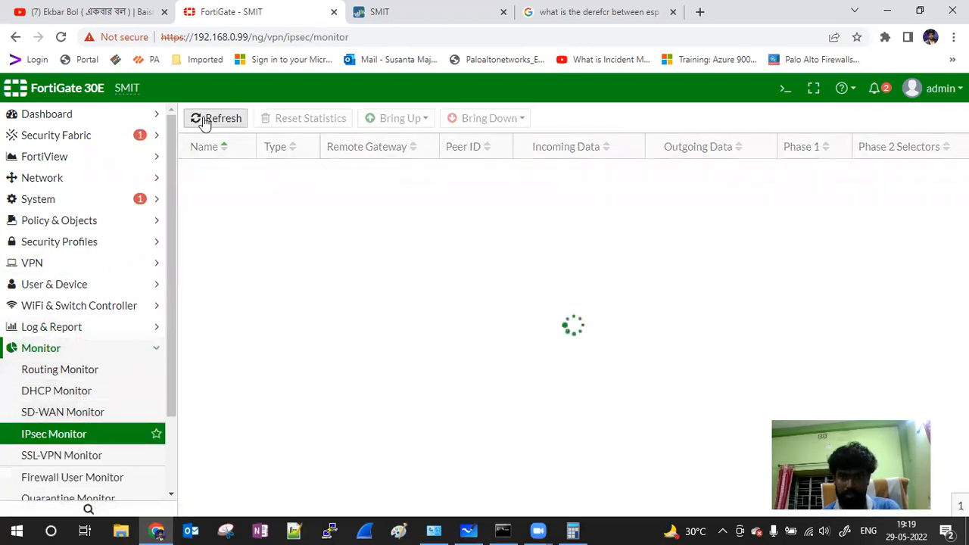
click(206, 121)
click(205, 119)
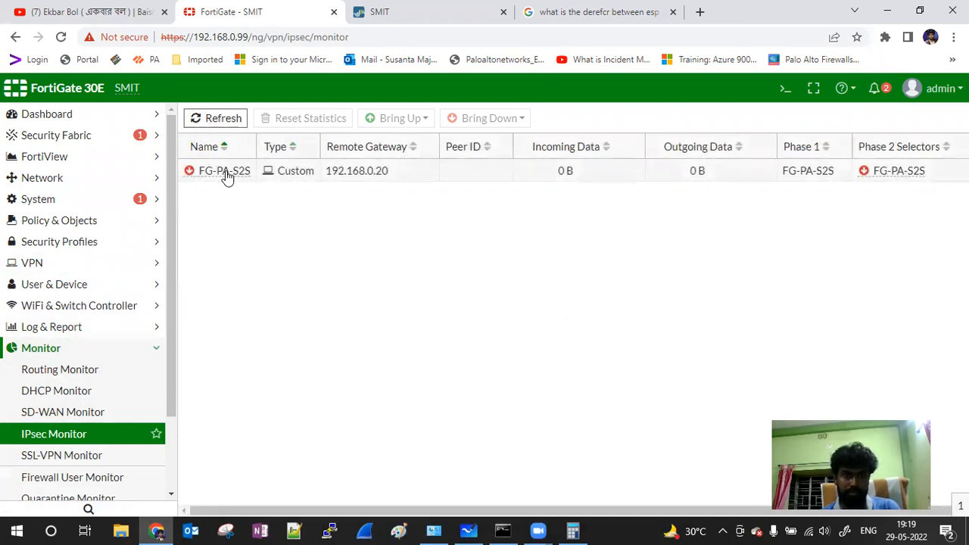
click(227, 176)
click(384, 121)
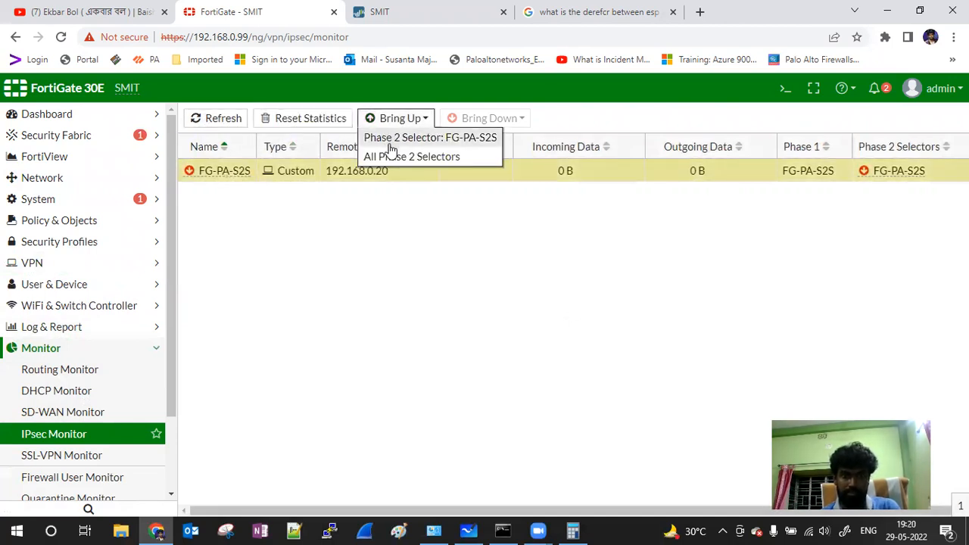
click(388, 142)
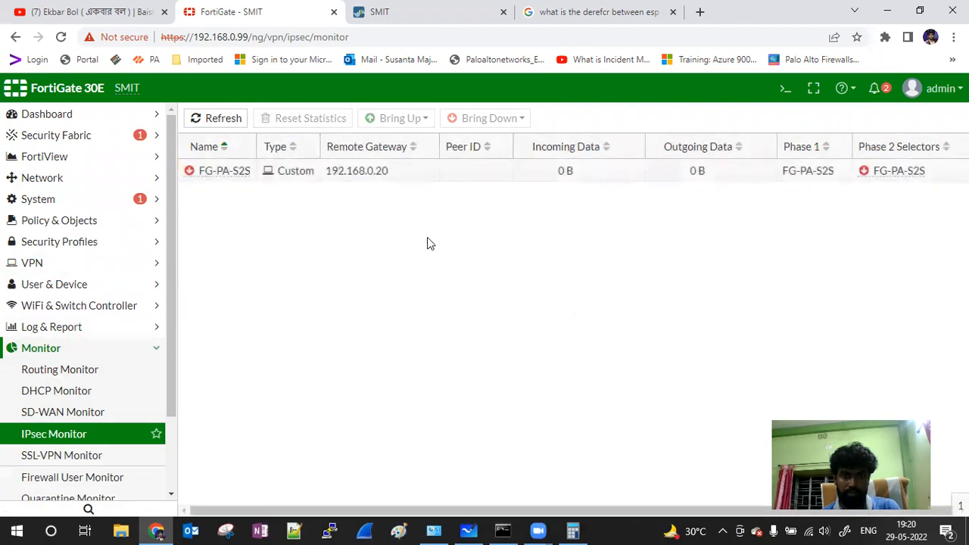
Step: Retry by bringing up all FG-PA-S2S phase 2 selectors, then refresh; the tunnel stays down
click(209, 122)
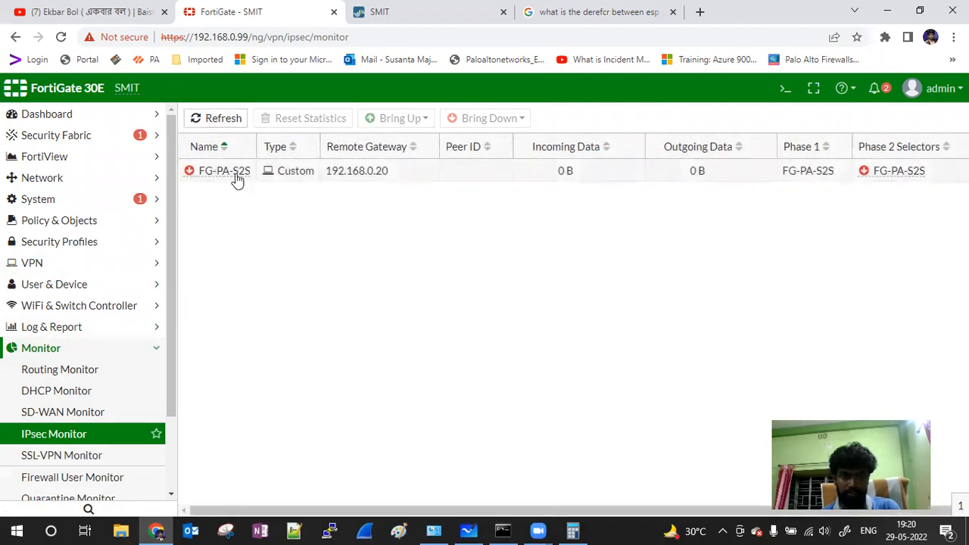
click(235, 176)
click(372, 123)
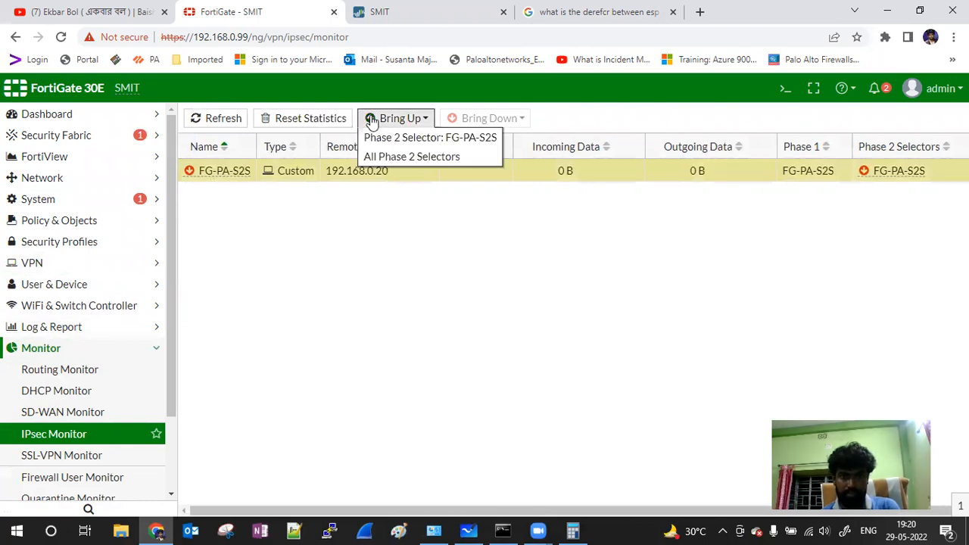
click(382, 156)
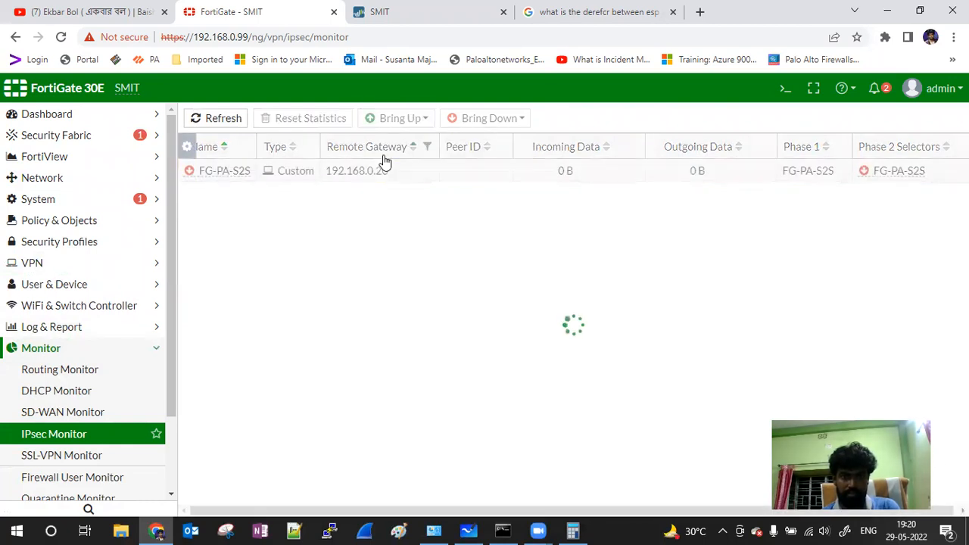
click(216, 122)
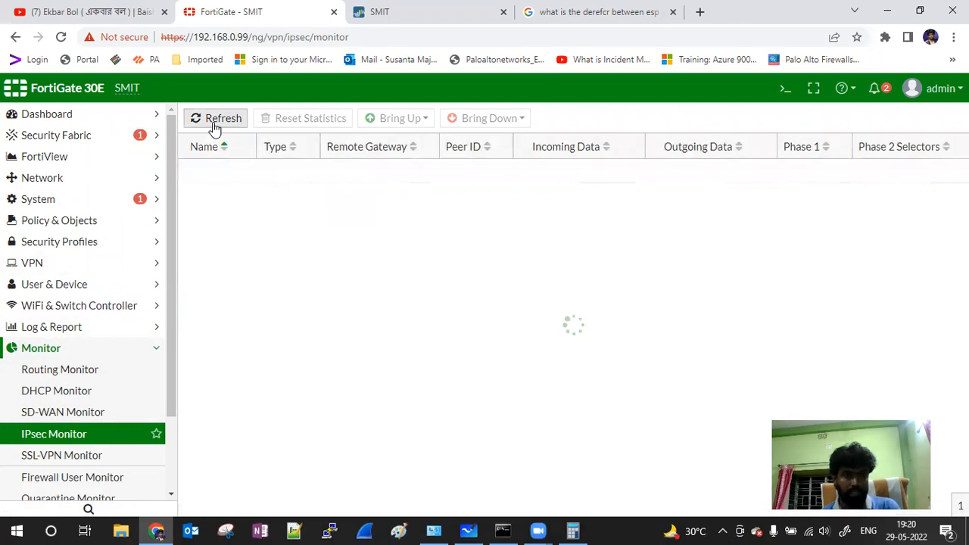
click(211, 179)
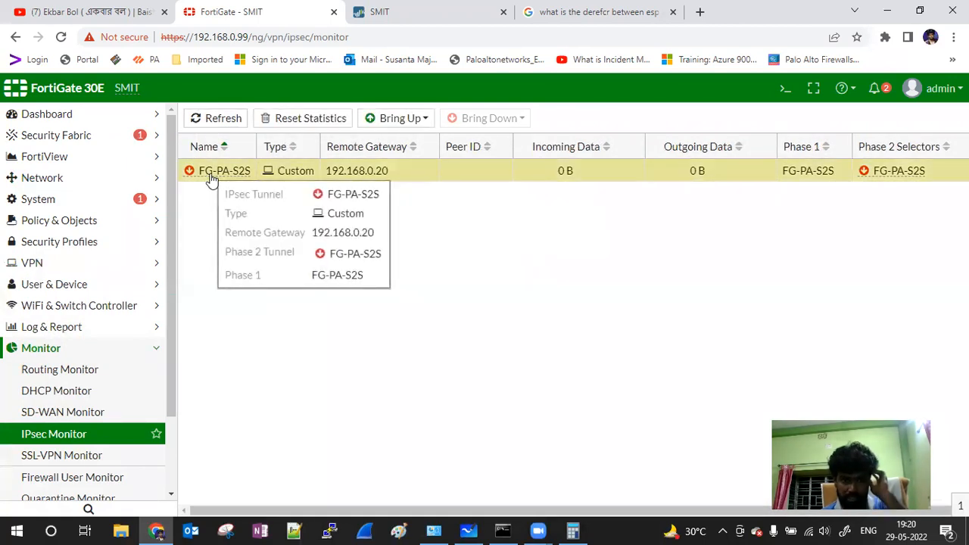
drag(212, 178, 199, 172)
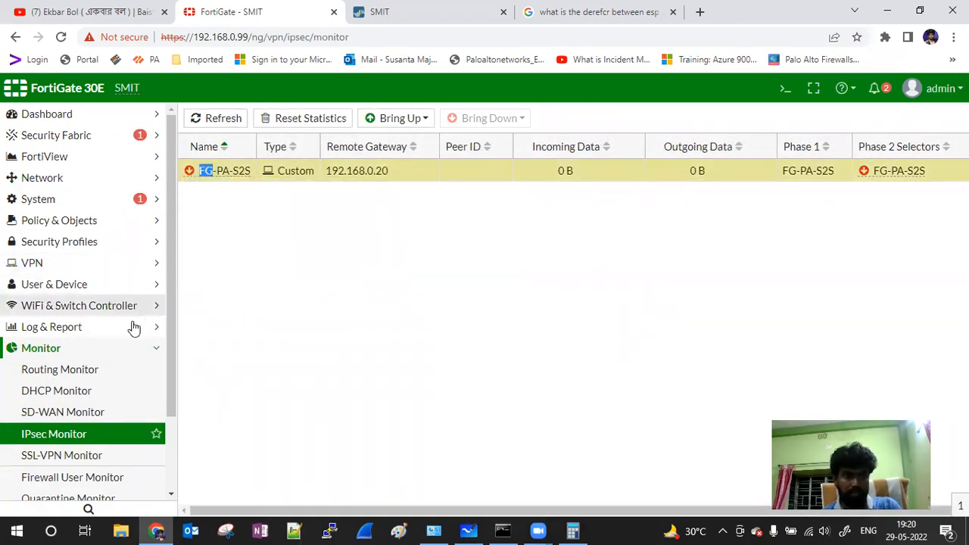
Step: Go to VPN IPsec Tunnels and open FG-PA-S2S for editing
click(55, 206)
click(55, 206)
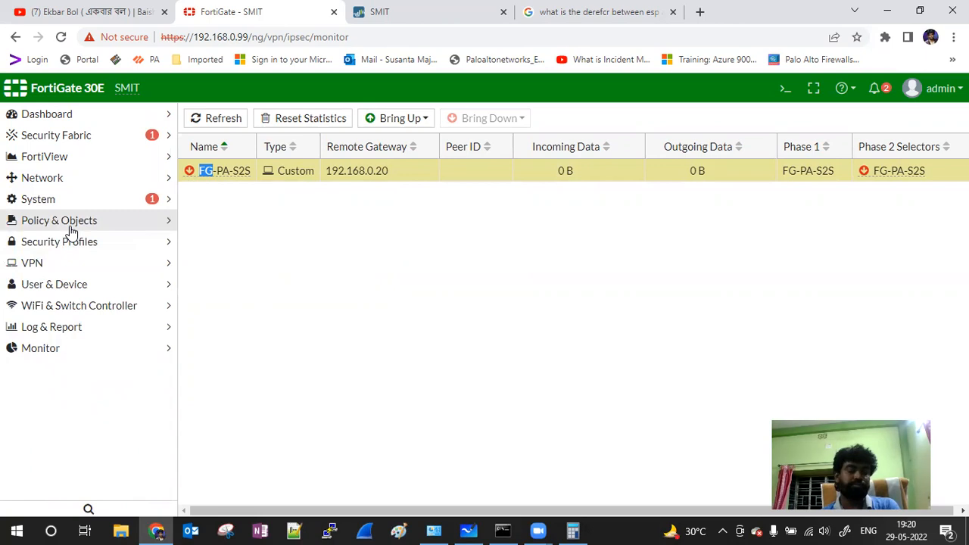
click(47, 284)
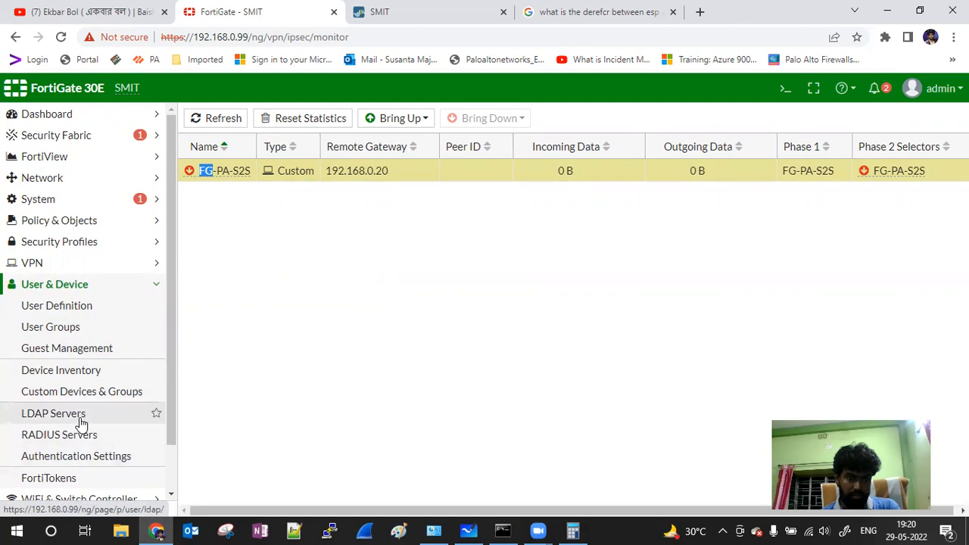
click(156, 284)
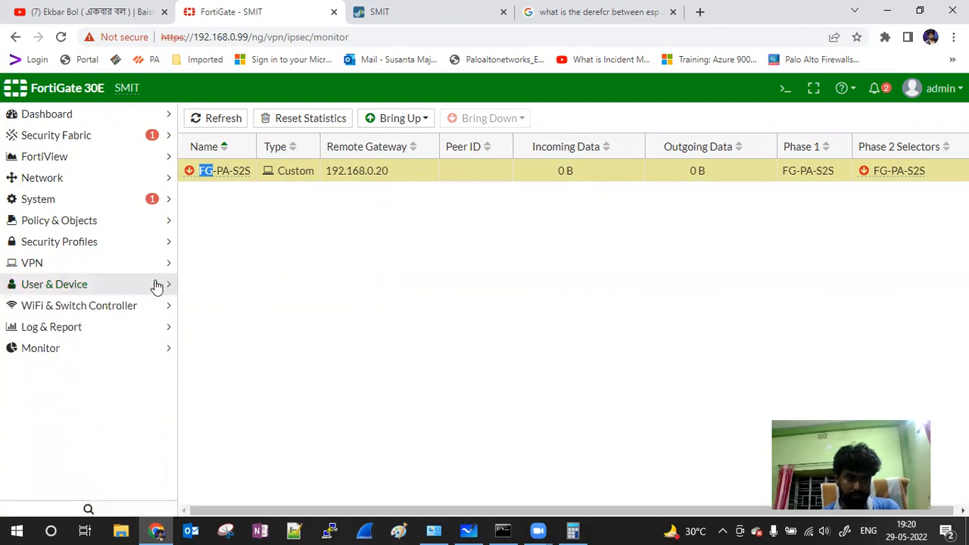
click(107, 293)
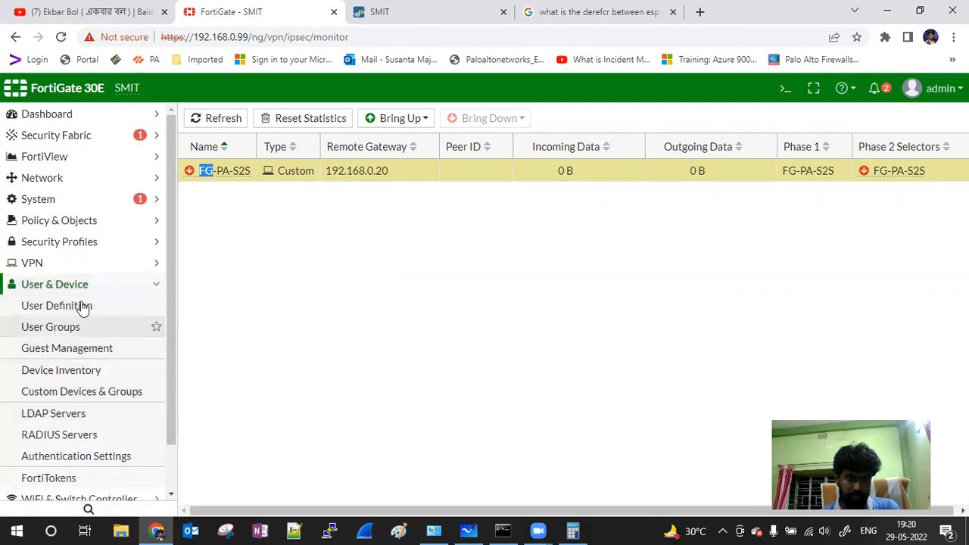
click(76, 284)
click(58, 265)
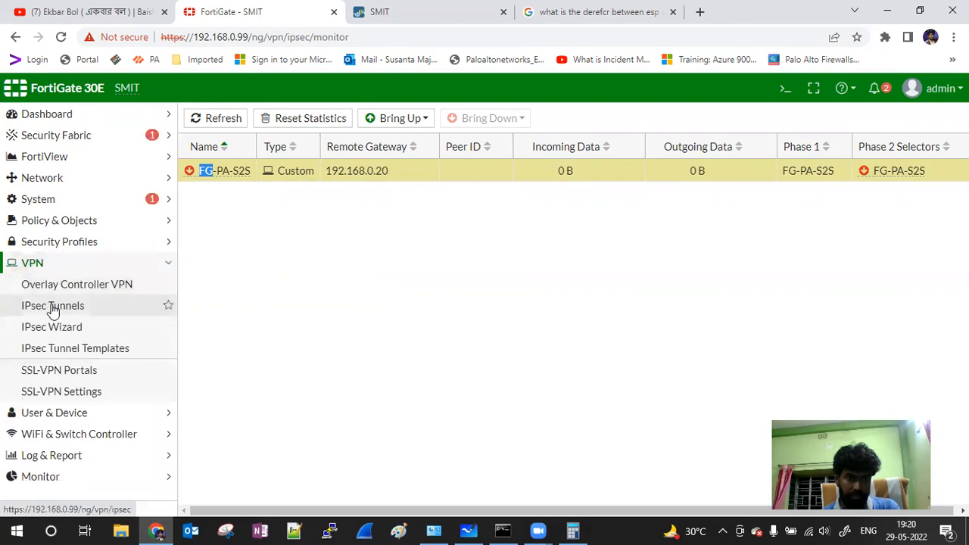
click(52, 307)
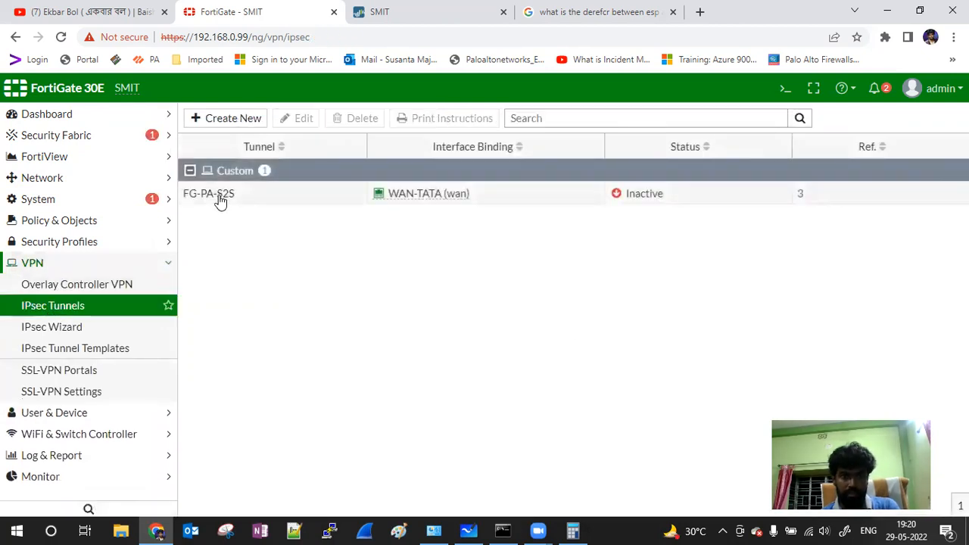
double_click(219, 195)
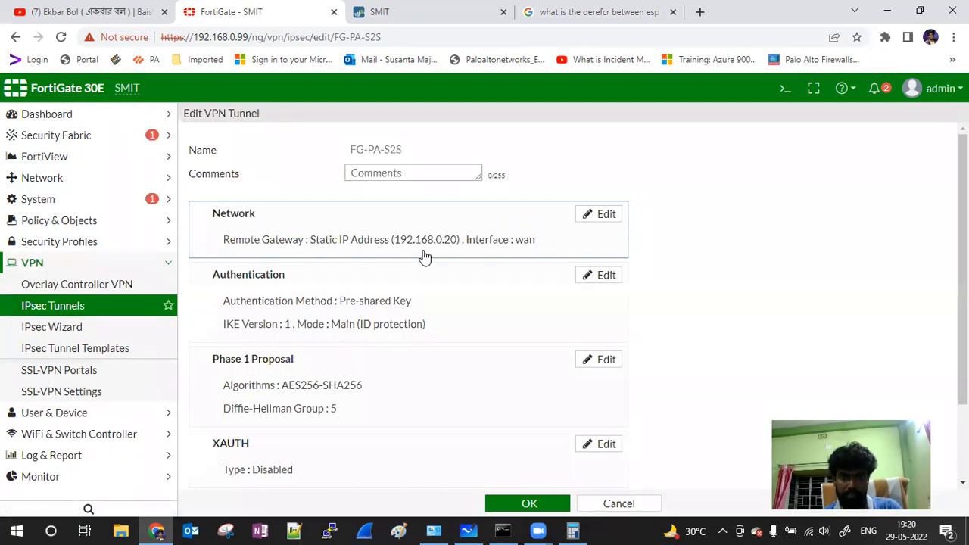
Step: Scroll through the FG-PA-S2S settings, then switch to the Palo Alto IPSec Tunnels page
scroll(359, 331, down, 1)
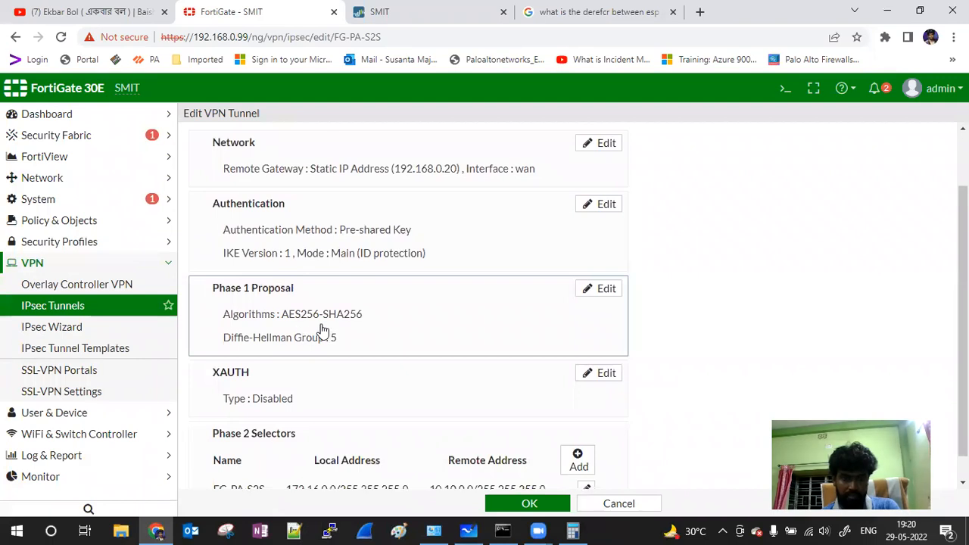
click(424, 12)
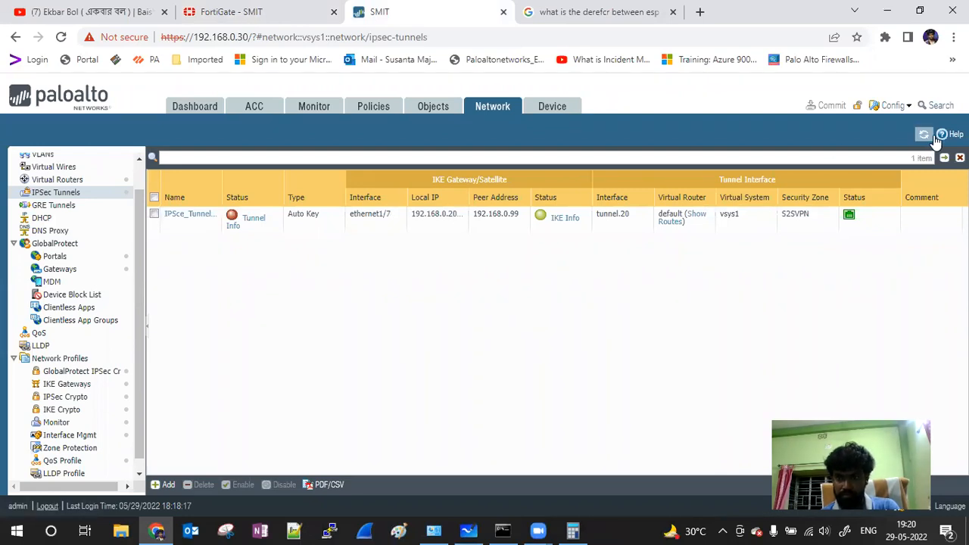
Step: Review the Proxy IDs of tunnel IPSce_Tunnel_PA_FG and close it unchanged
click(193, 218)
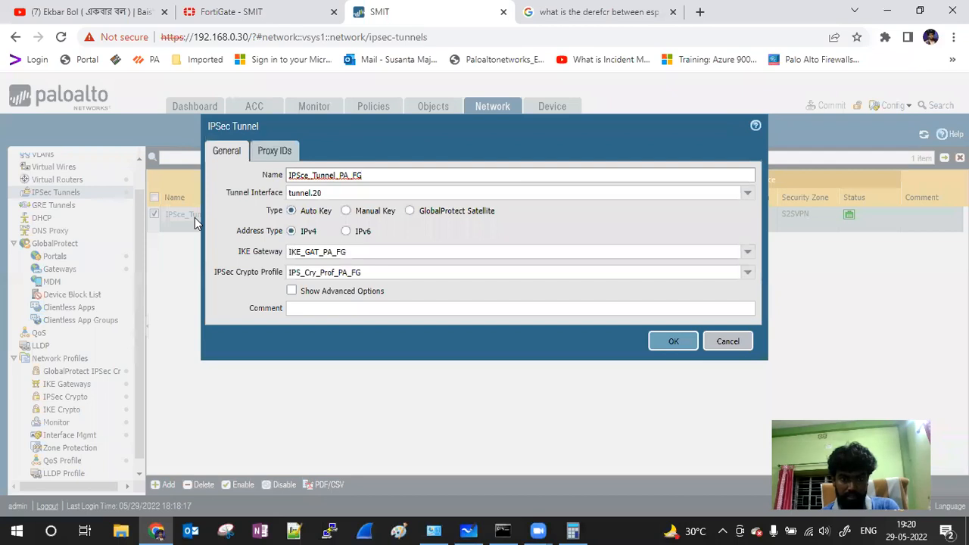
click(274, 151)
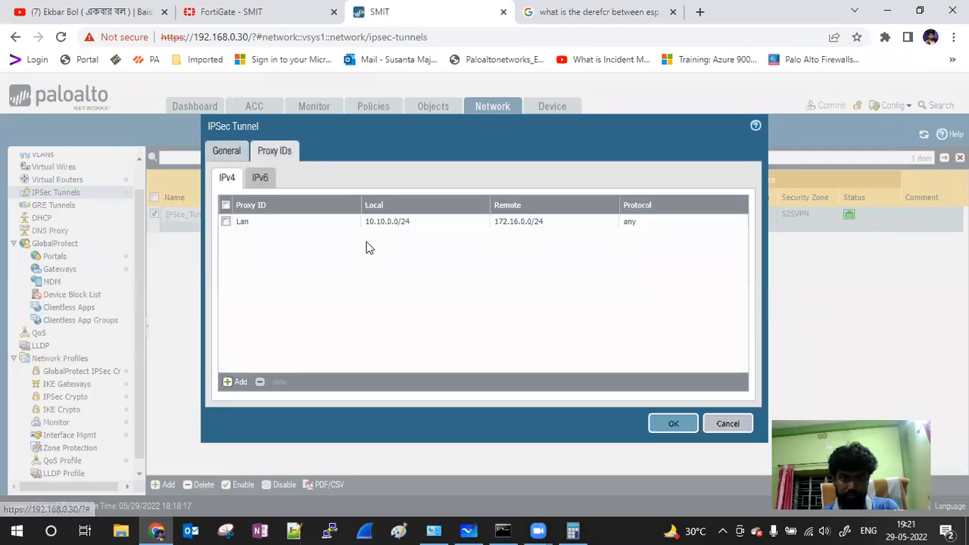
click(728, 425)
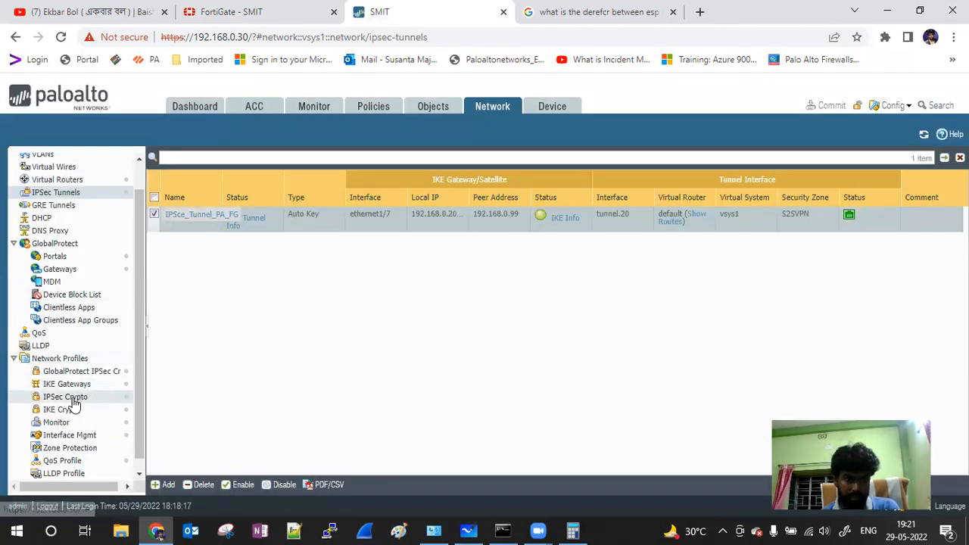
Step: Inspect the IPS_Cry_Prof_PA_FG IPSec crypto profile and close it unchanged
click(78, 398)
click(206, 240)
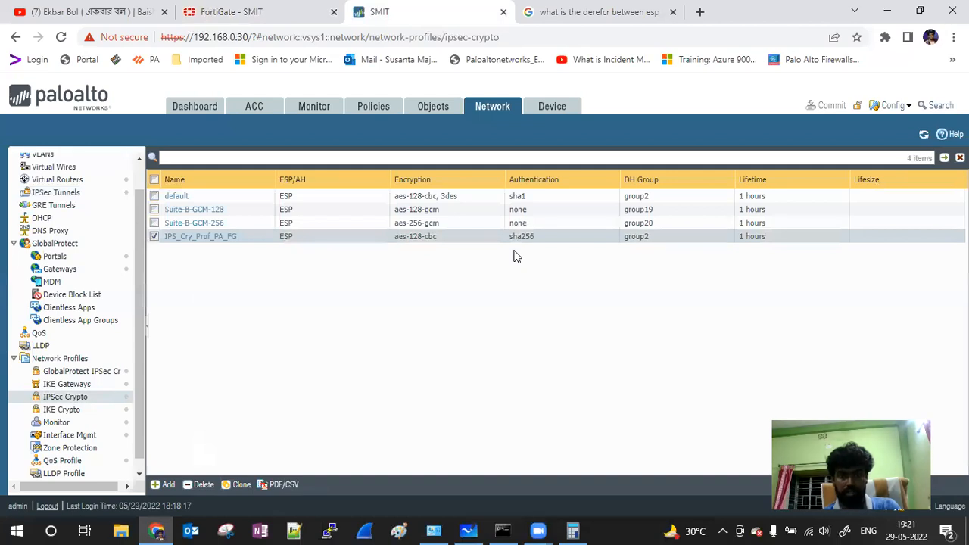
click(215, 237)
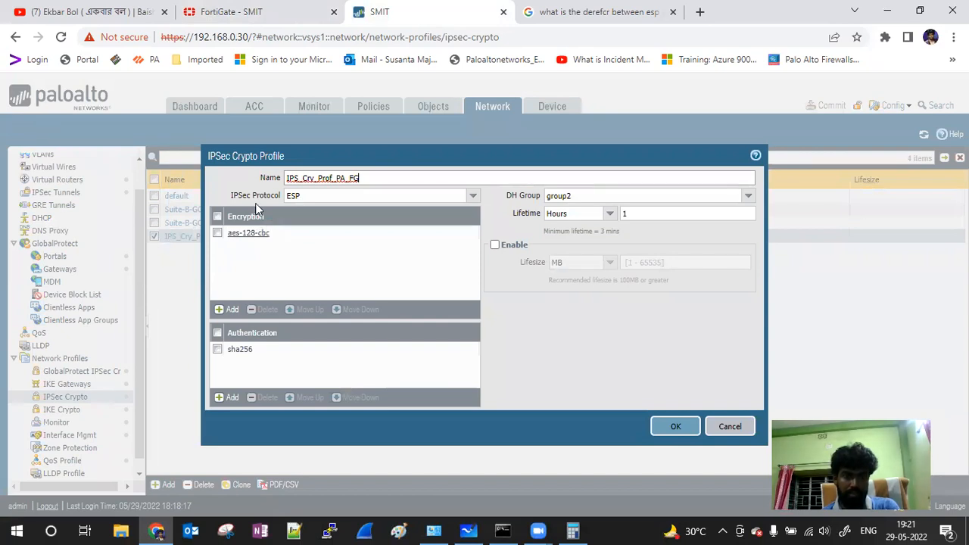
click(730, 427)
Step: Edit the FG-PA-S2S phase 2 selector and show its advanced proposal settings
click(227, 12)
scroll(454, 388, down, 1)
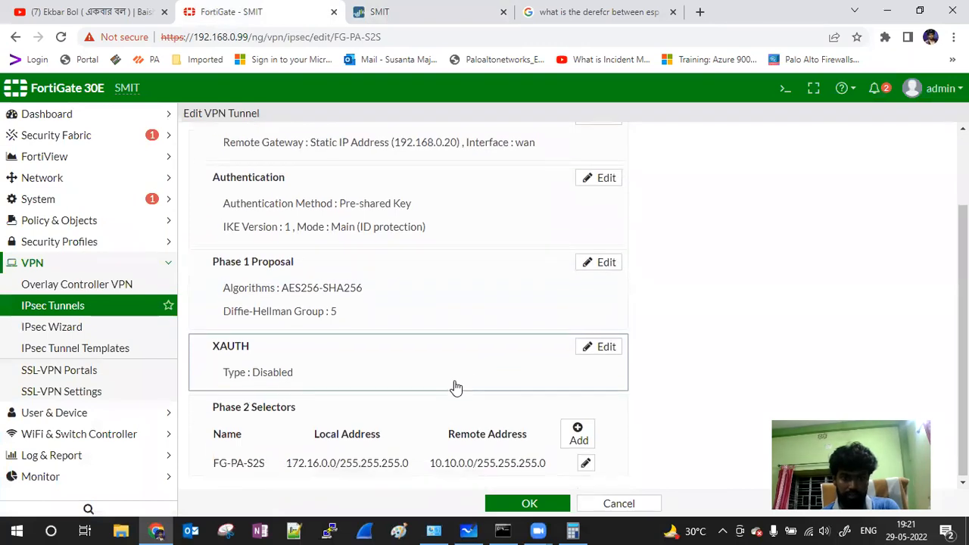
click(592, 466)
scroll(453, 328, down, 2)
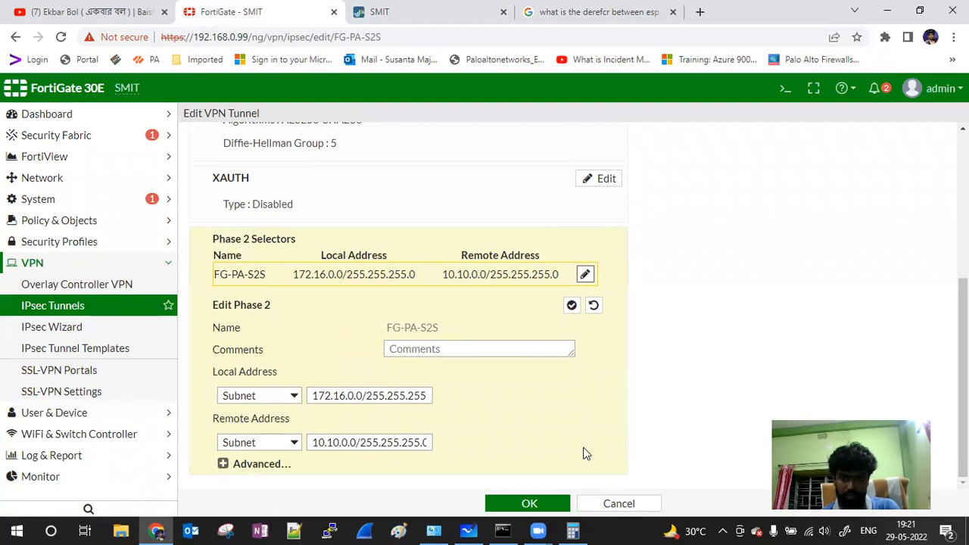
click(250, 465)
scroll(459, 370, down, 3)
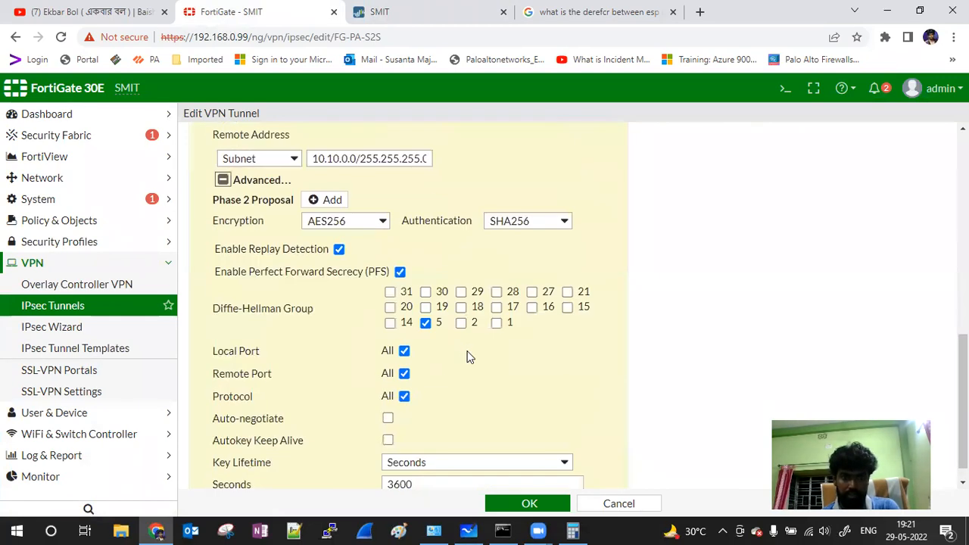
Step: Set phase 2 encryption to AES128 with SHA256 authentication and save the tunnel
click(371, 224)
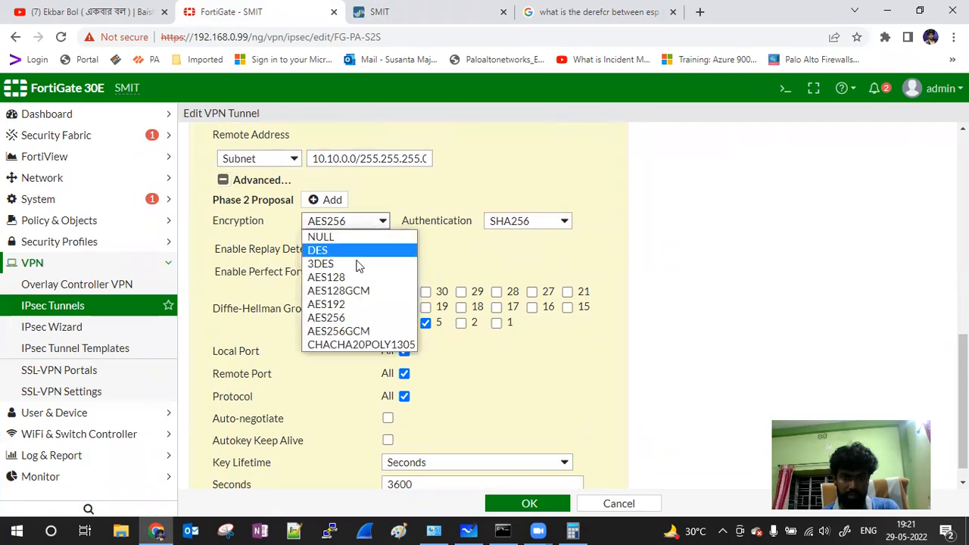
click(551, 237)
click(553, 227)
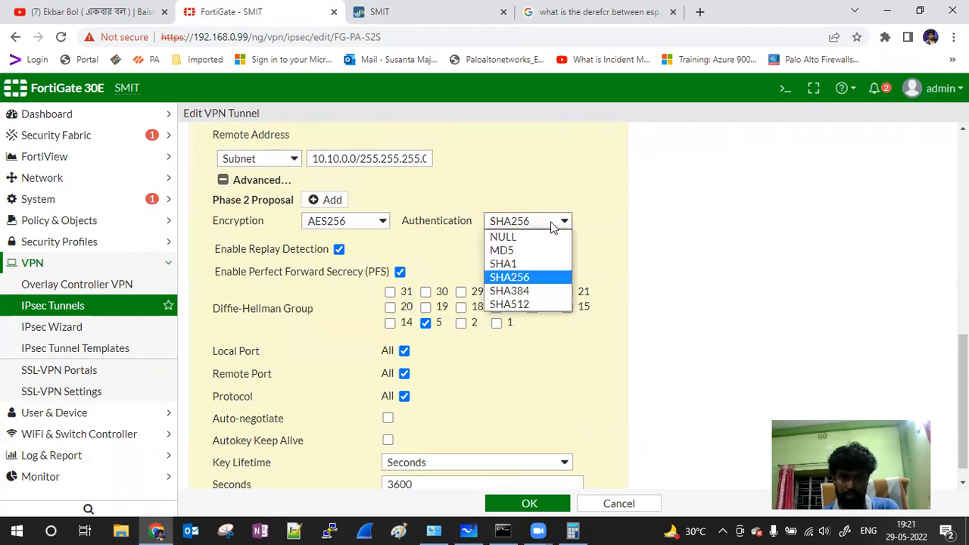
click(471, 222)
click(373, 224)
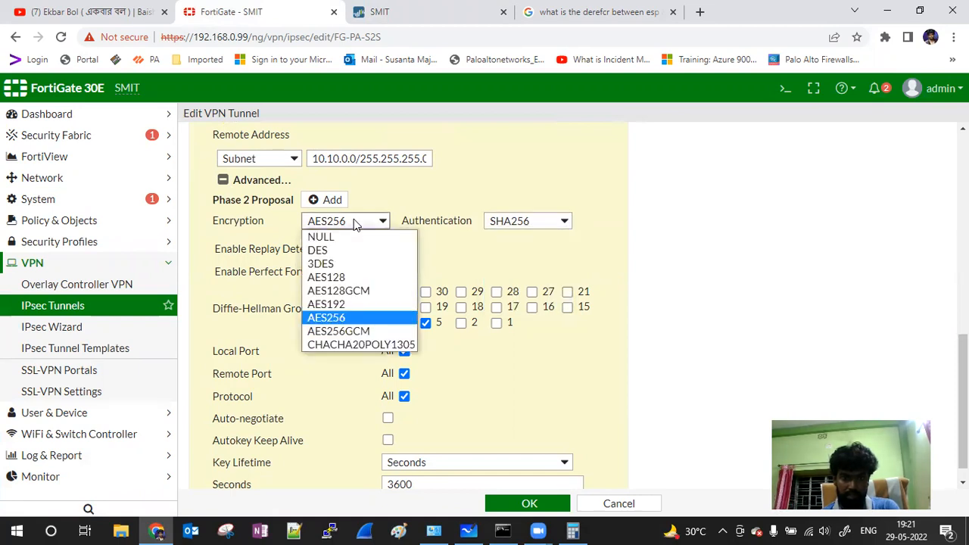
click(352, 278)
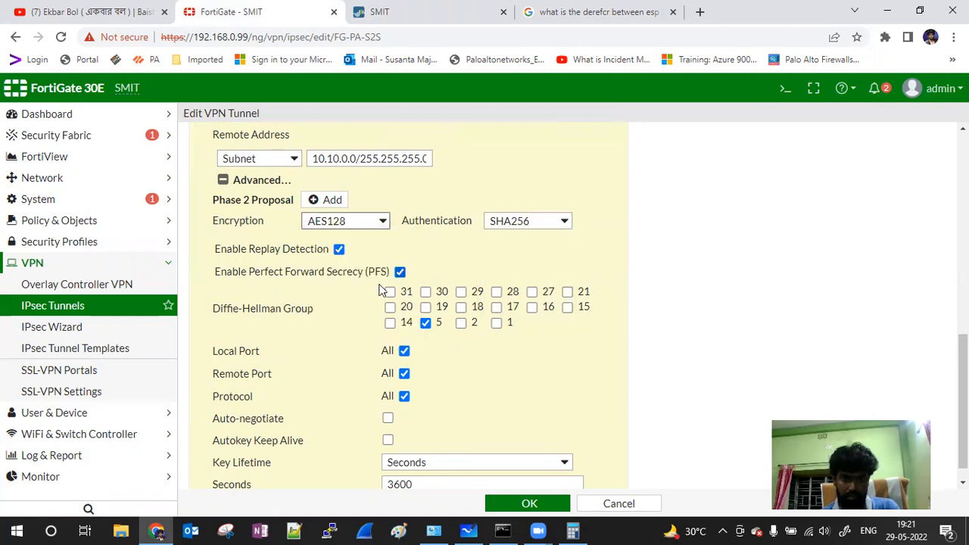
click(523, 502)
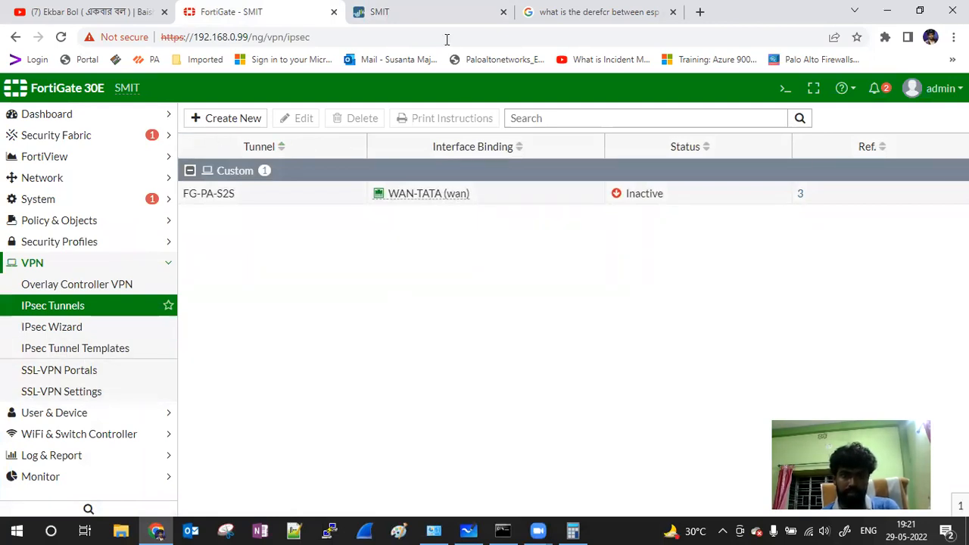
click(416, 15)
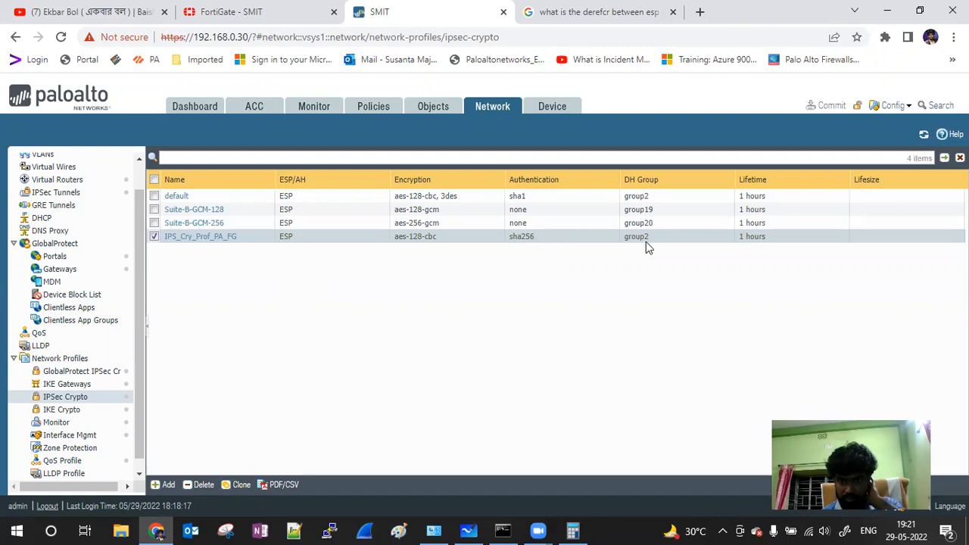
Step: Review the PA_FG IKE crypto profile, then return to FortiGate's IPsec Tunnels list
click(76, 415)
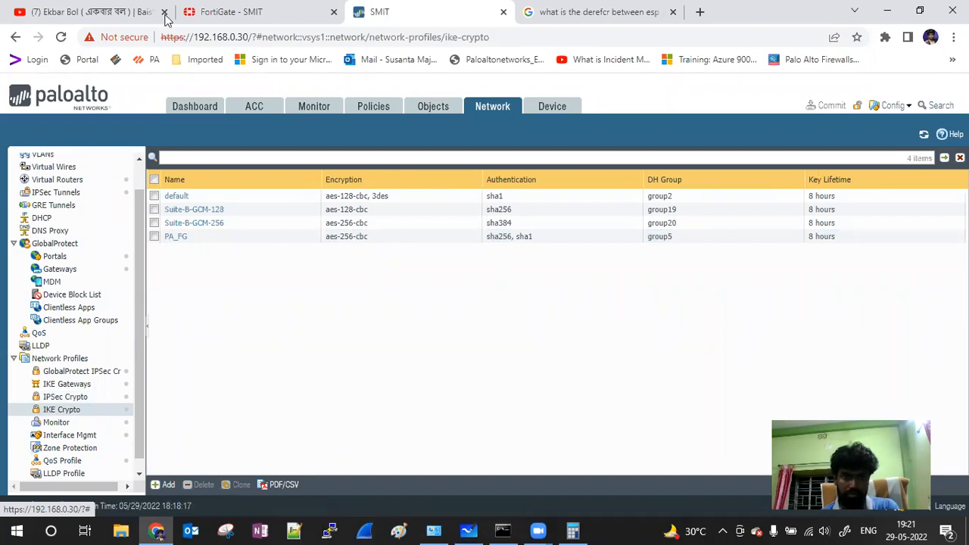
click(237, 13)
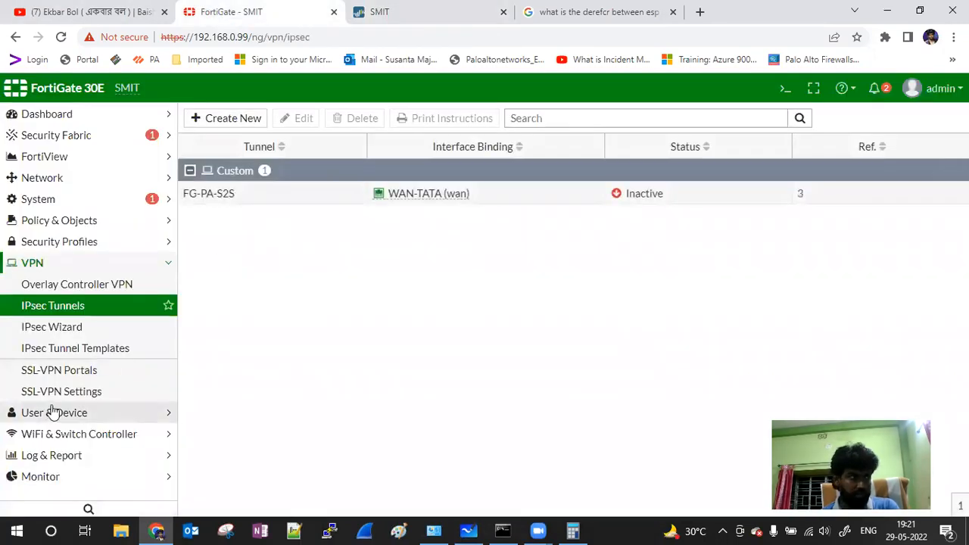
Step: Open the FortiGate IPsec Monitor and refresh it three times to check FG-PA-S2S
click(53, 477)
click(57, 341)
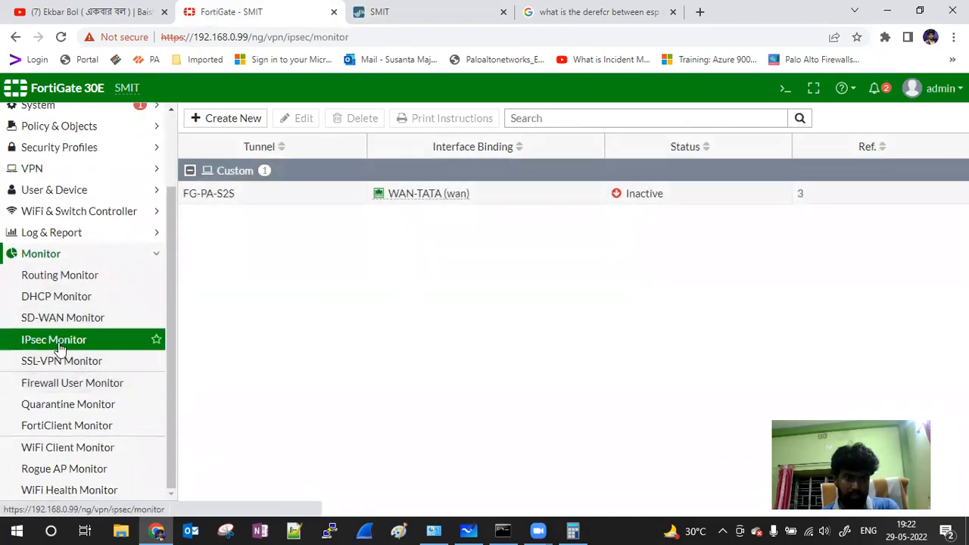
click(218, 120)
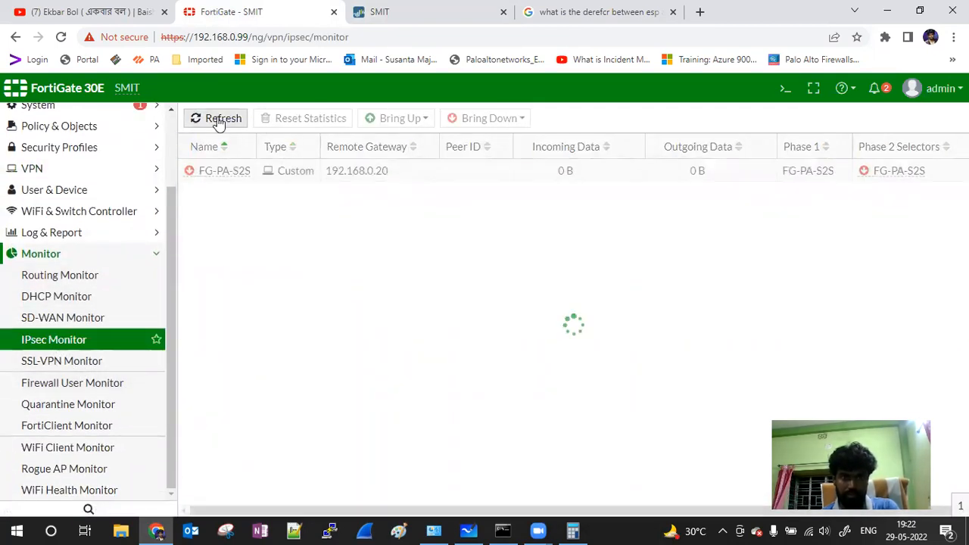
click(218, 119)
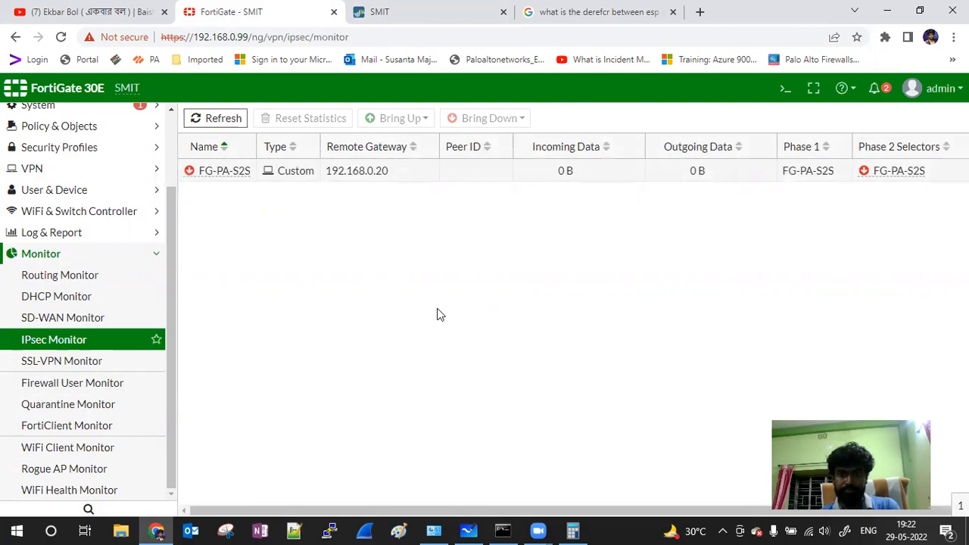
click(198, 119)
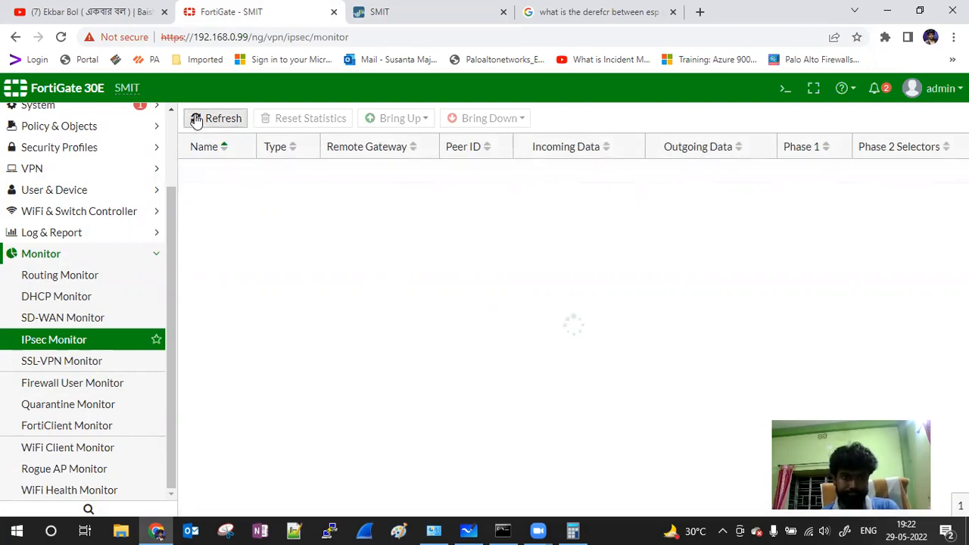
Step: Delete sha1 from the PA_FG IKE crypto profile's authentication, save, and commit
click(407, 11)
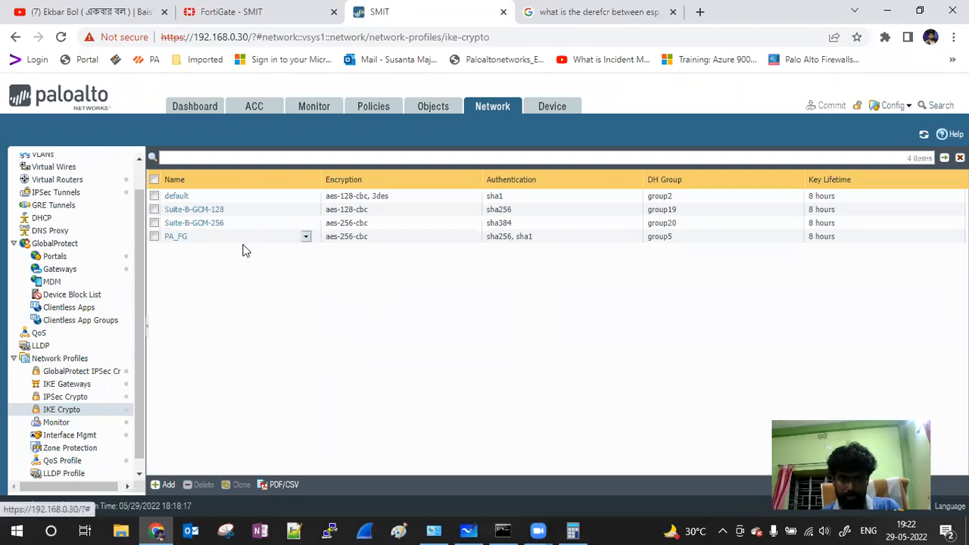
click(172, 237)
click(174, 237)
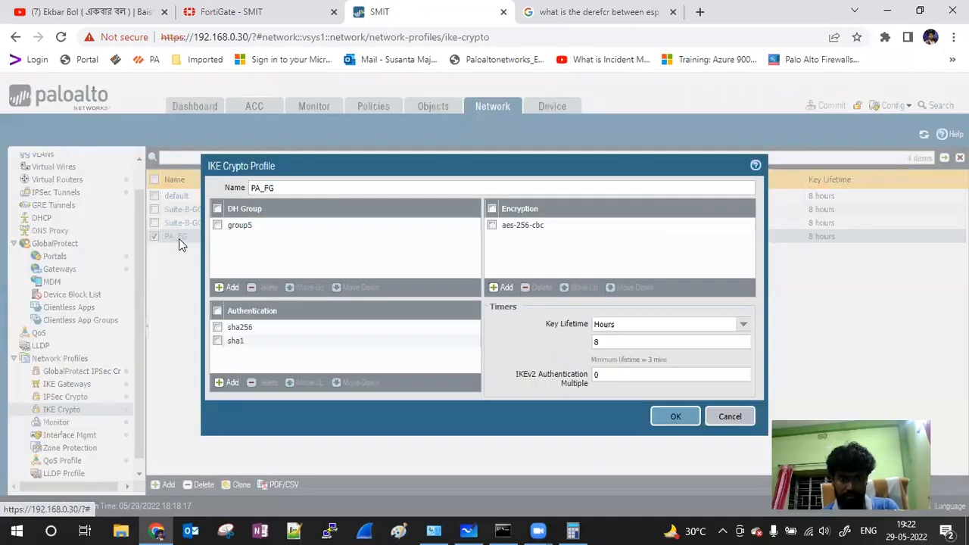
click(217, 341)
click(266, 383)
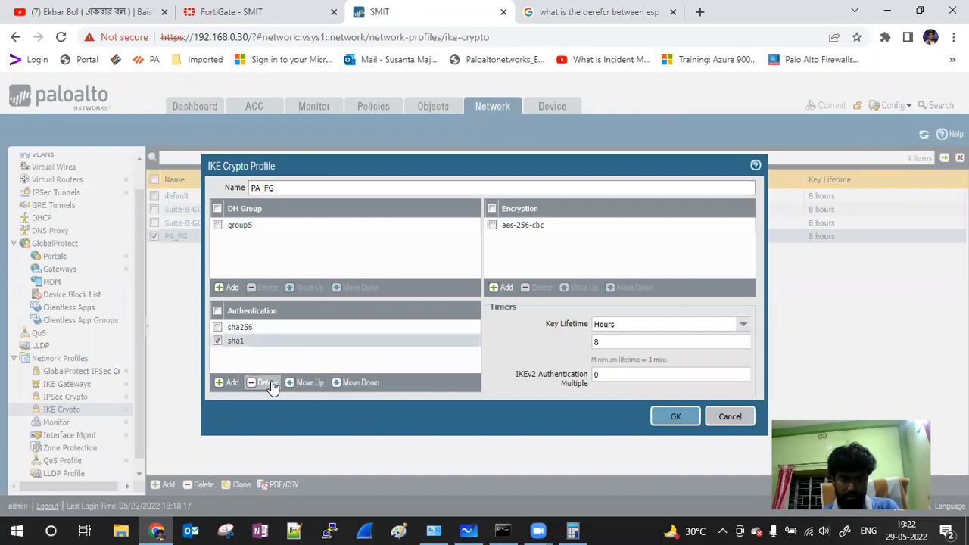
click(675, 417)
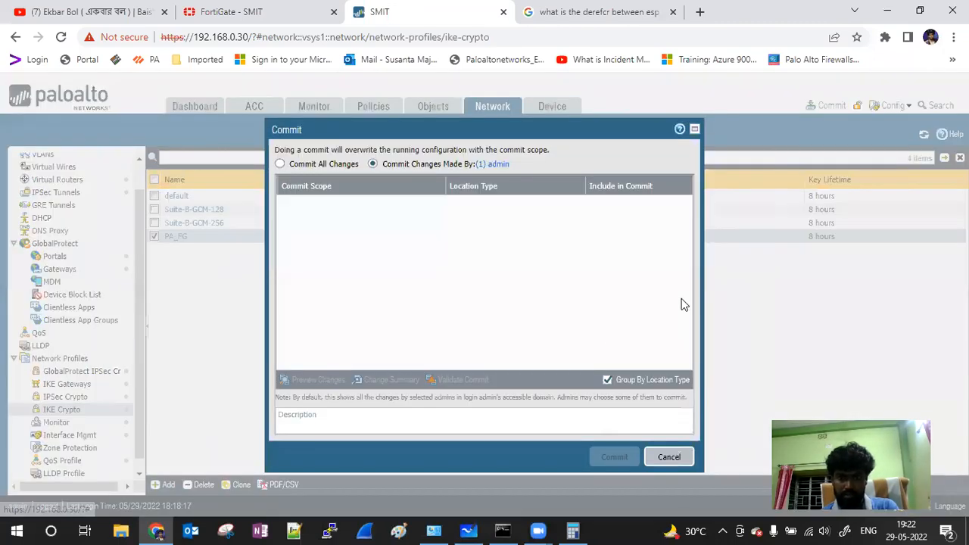
click(619, 461)
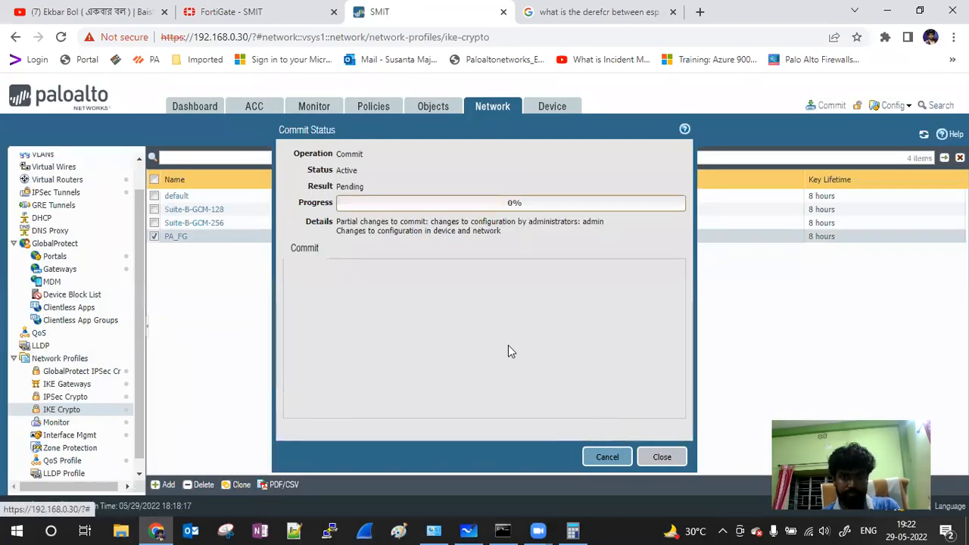
click(660, 458)
Step: Open the Traffic logs, refresh them, and scroll the table right to inspect entries
click(313, 109)
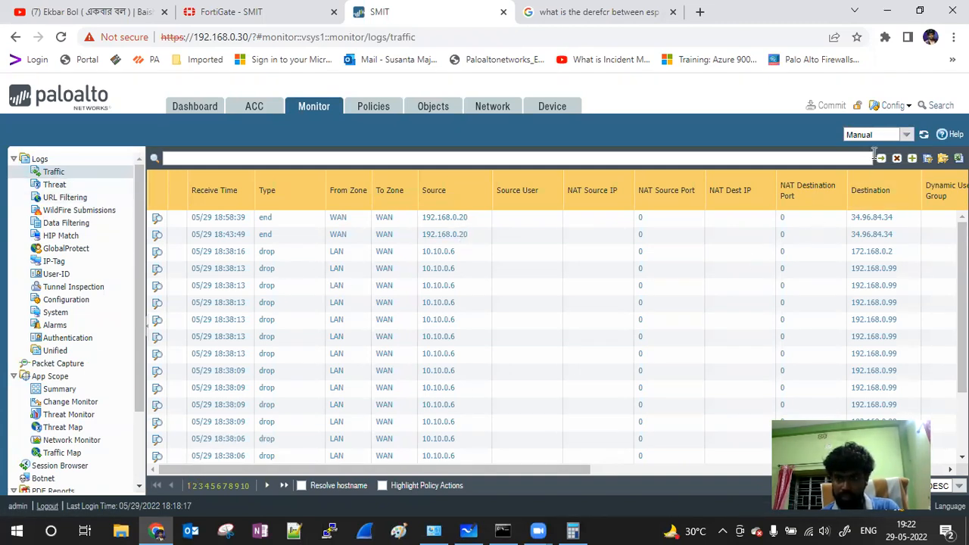
click(924, 134)
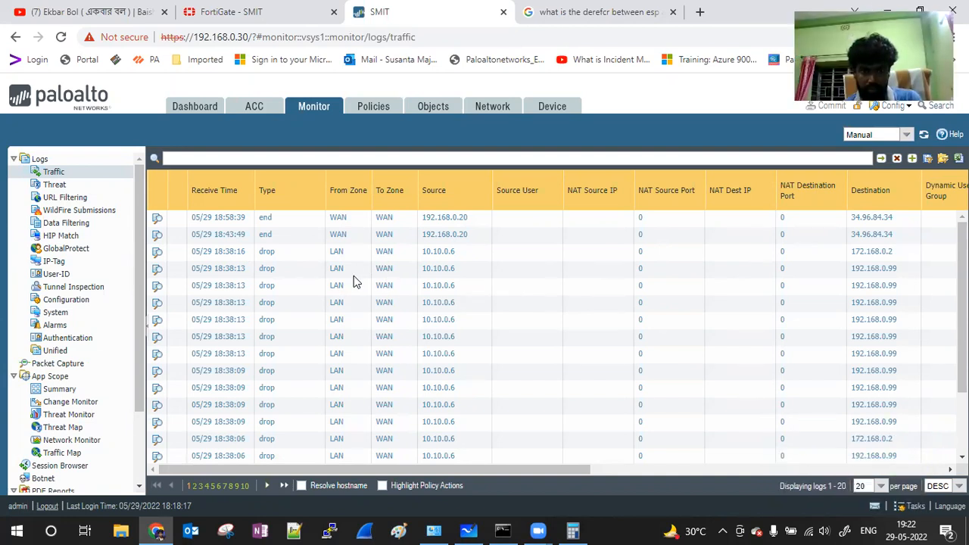
drag(463, 469, 139, 454)
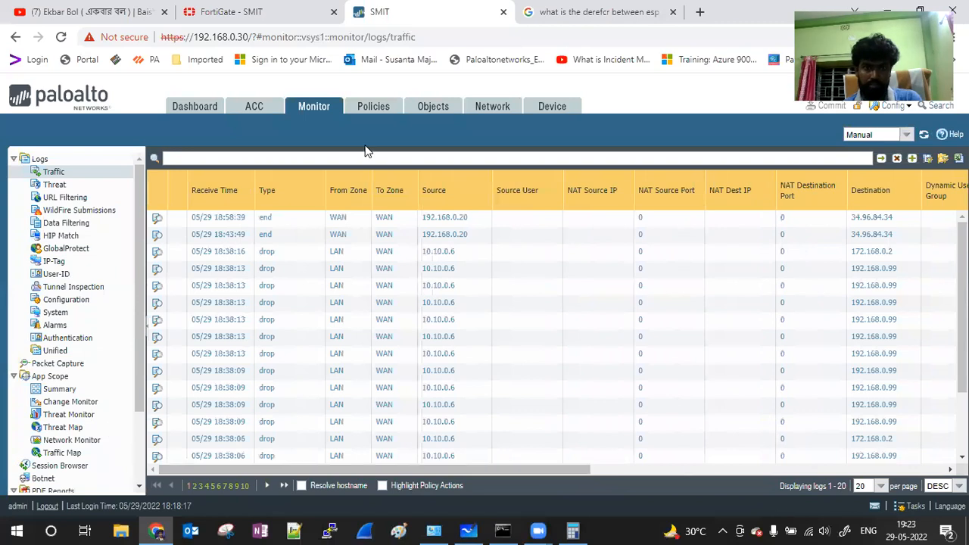
Step: Clone security rule PA-FG-S2s, creating PA-FG-S2s-1
click(492, 110)
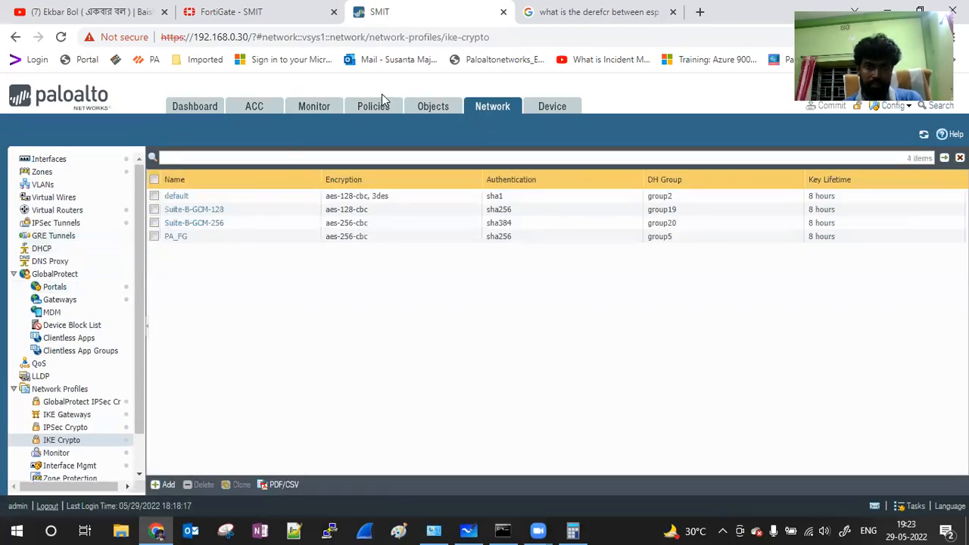
click(378, 105)
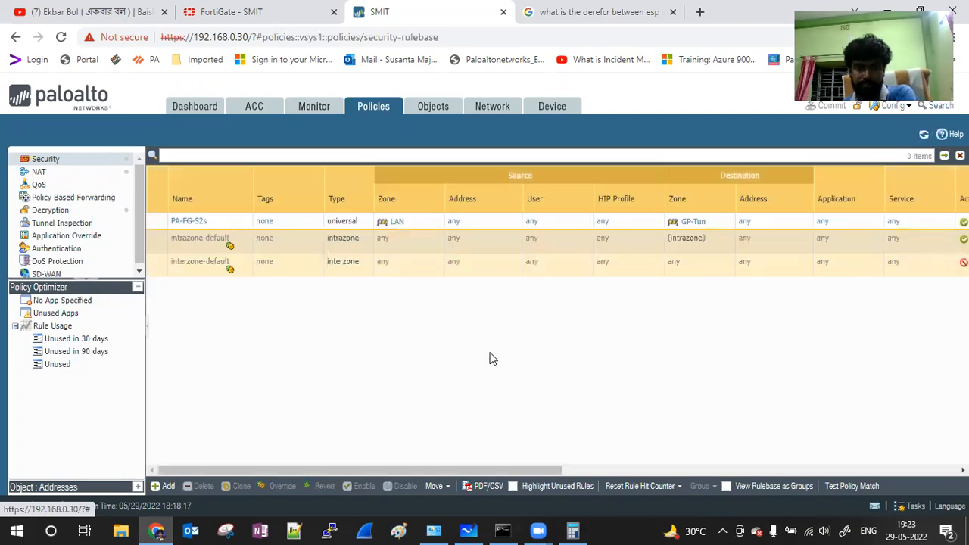
click(163, 224)
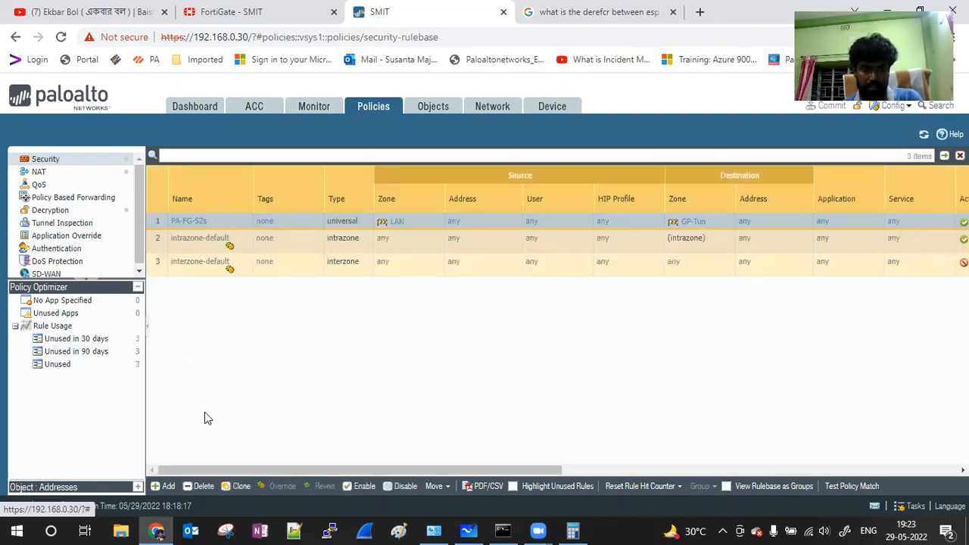
click(236, 488)
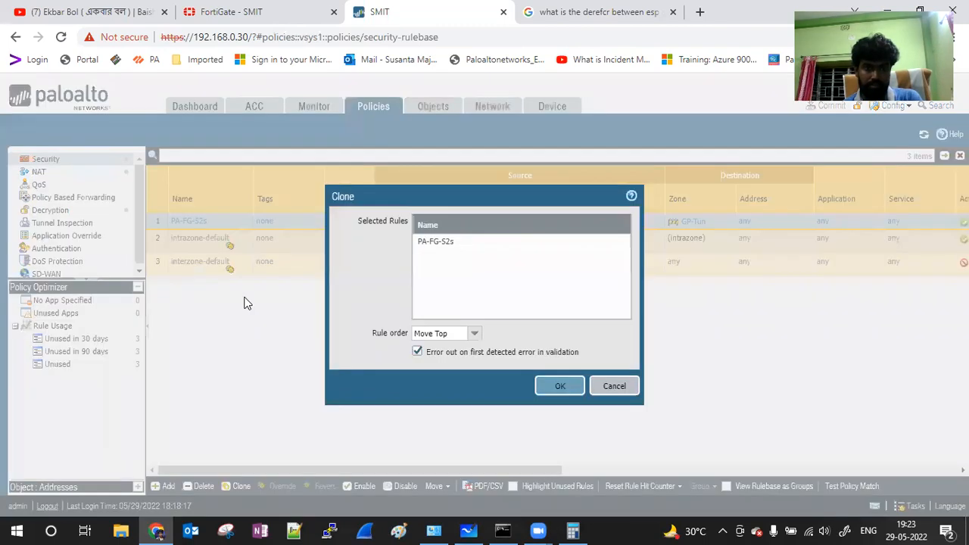
key(Return)
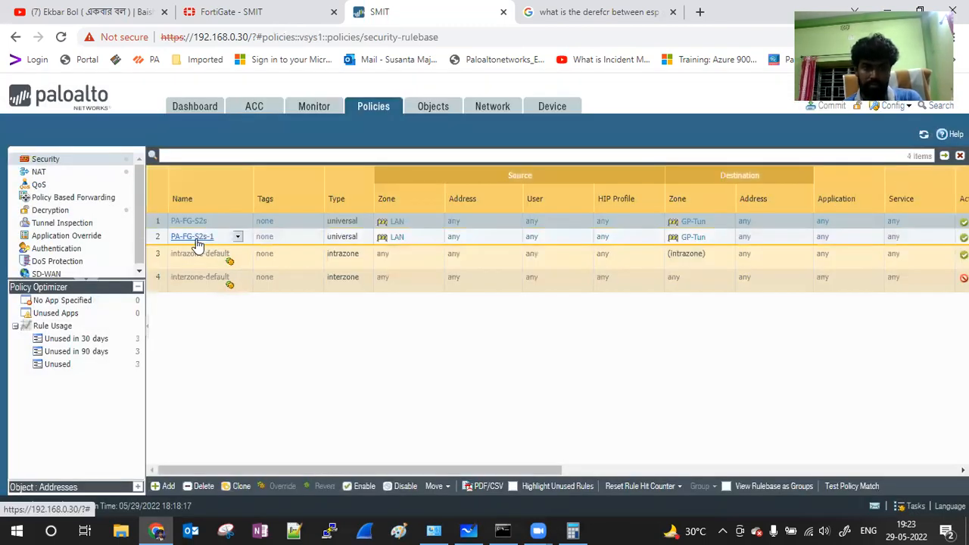
Step: In PA-FG-S2s-1, replace source zone LAN with S2SVPN
click(195, 237)
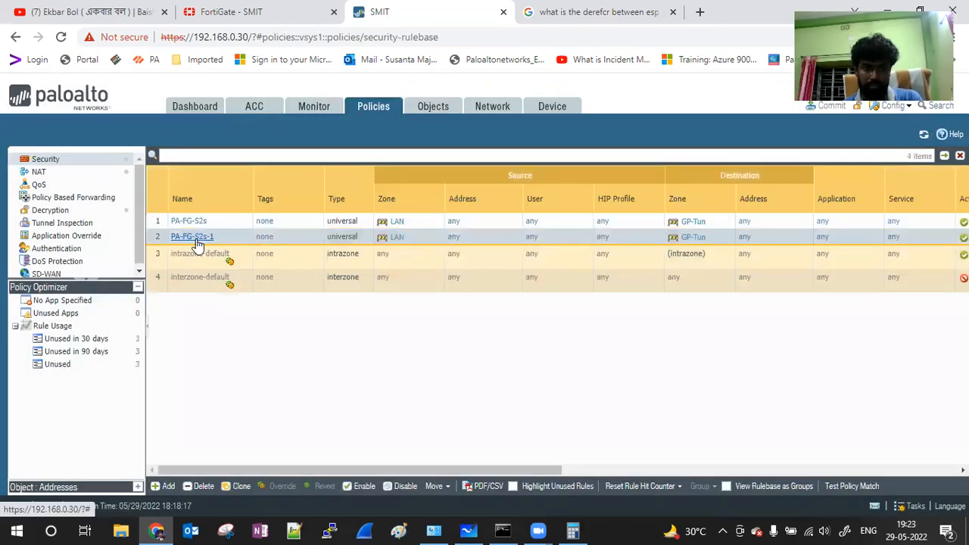
click(307, 194)
click(254, 257)
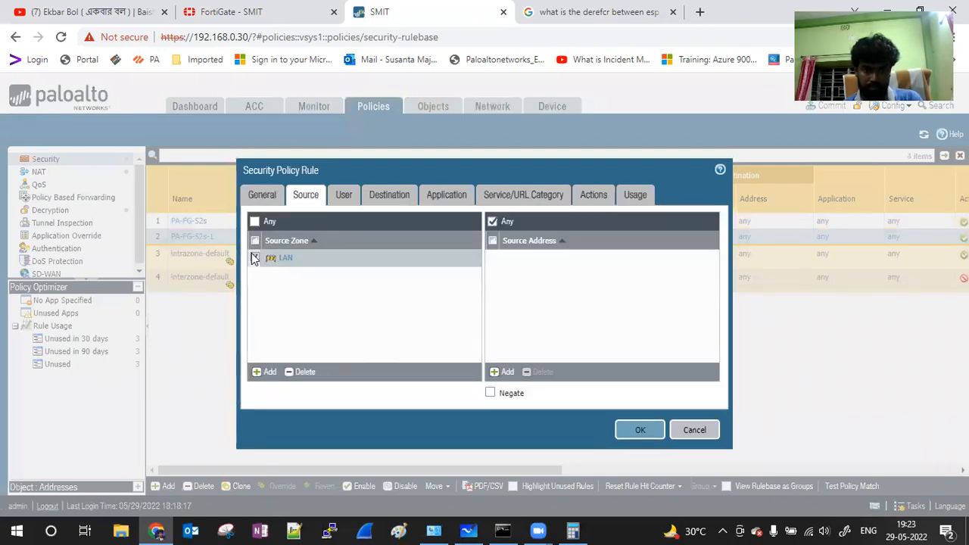
click(296, 373)
click(263, 371)
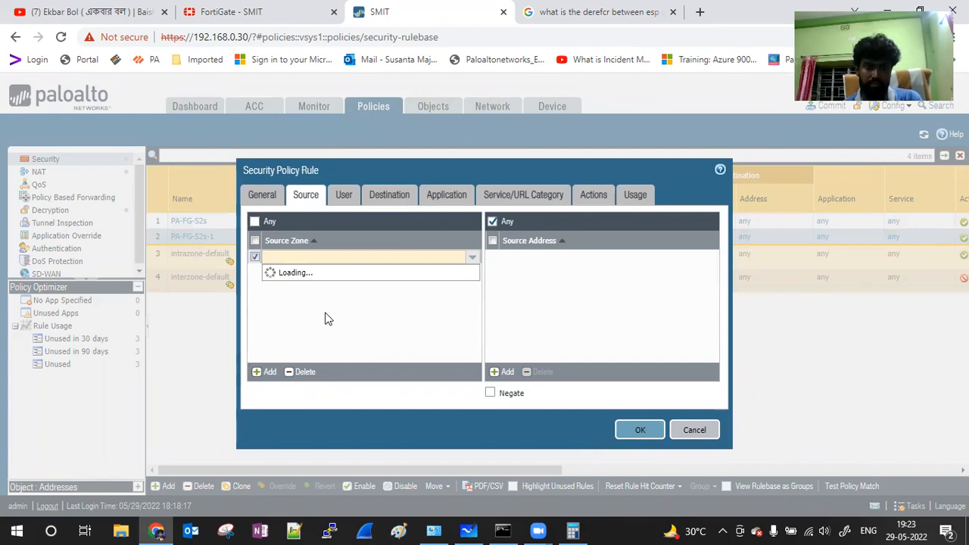
click(267, 372)
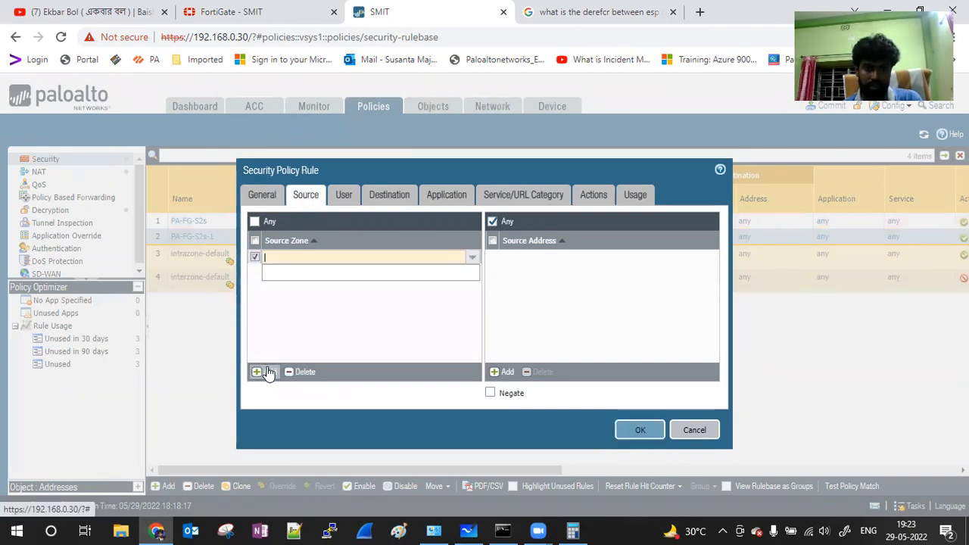
click(474, 258)
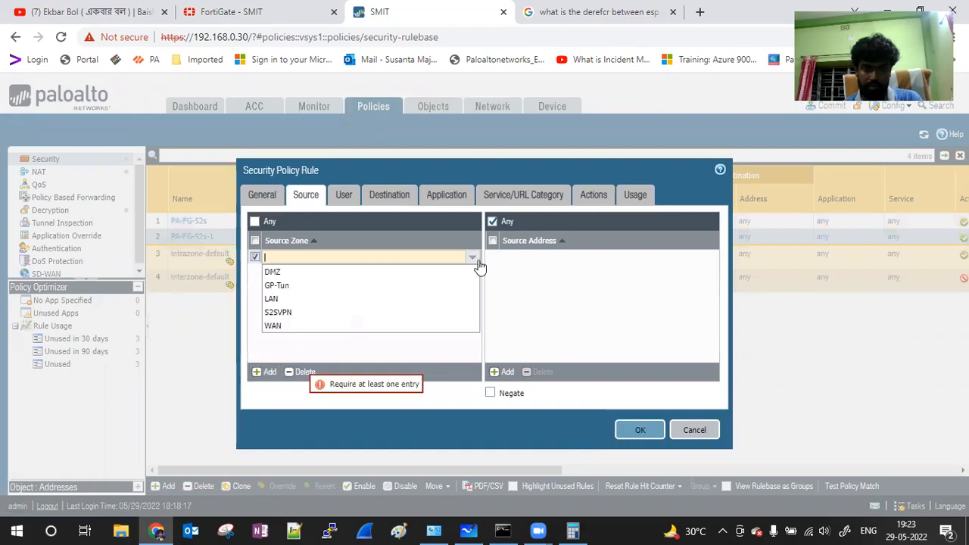
click(303, 313)
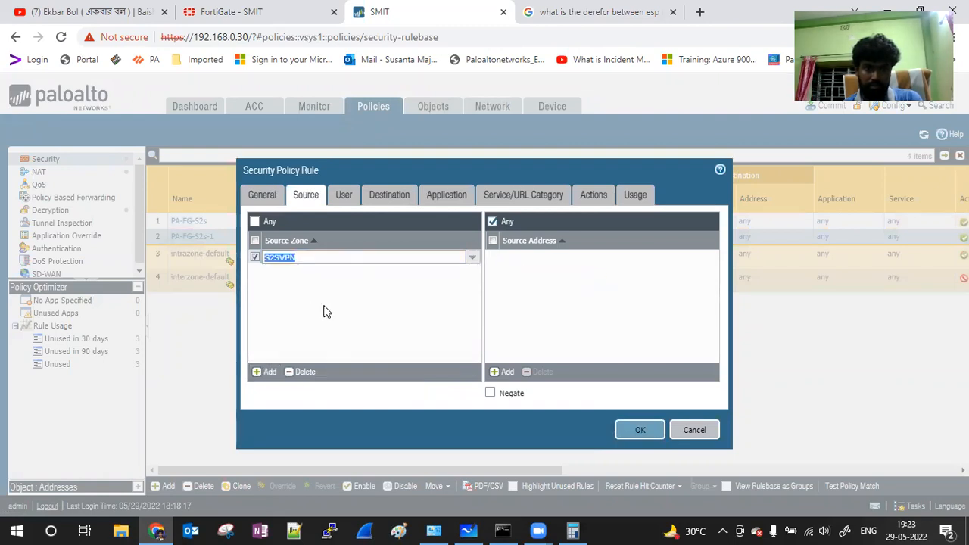
Step: Replace destination zone GP-Tun with LAN, save the rule, and check running jobs
click(394, 197)
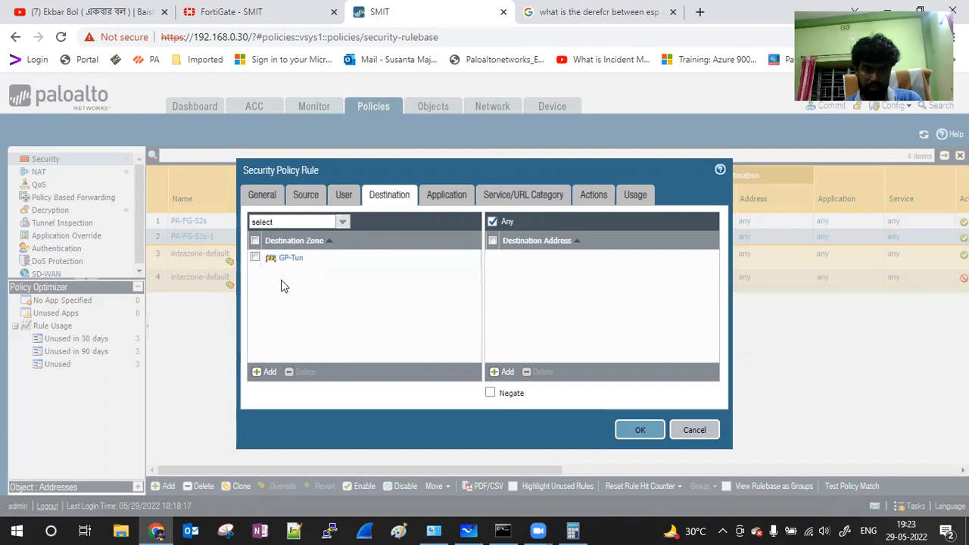
click(256, 259)
click(301, 372)
click(263, 372)
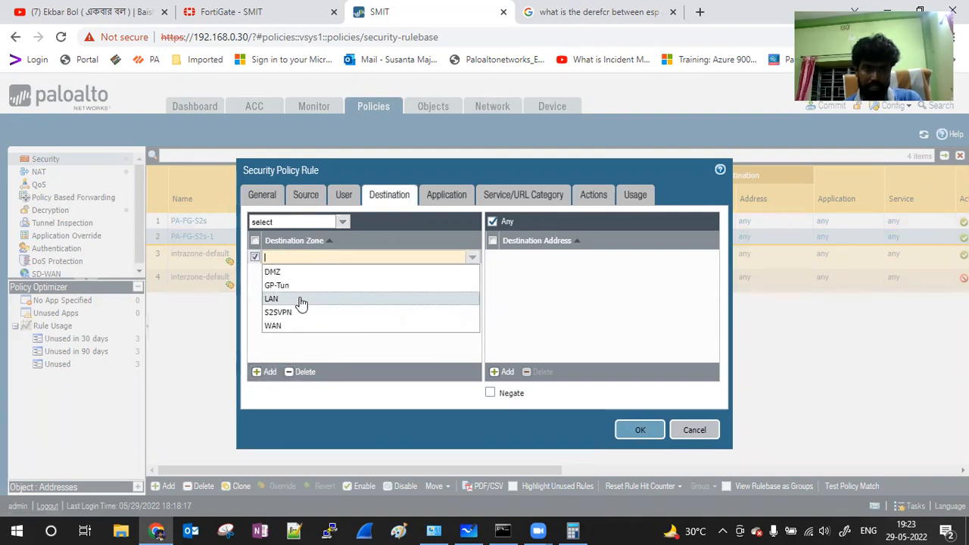
click(302, 300)
click(638, 429)
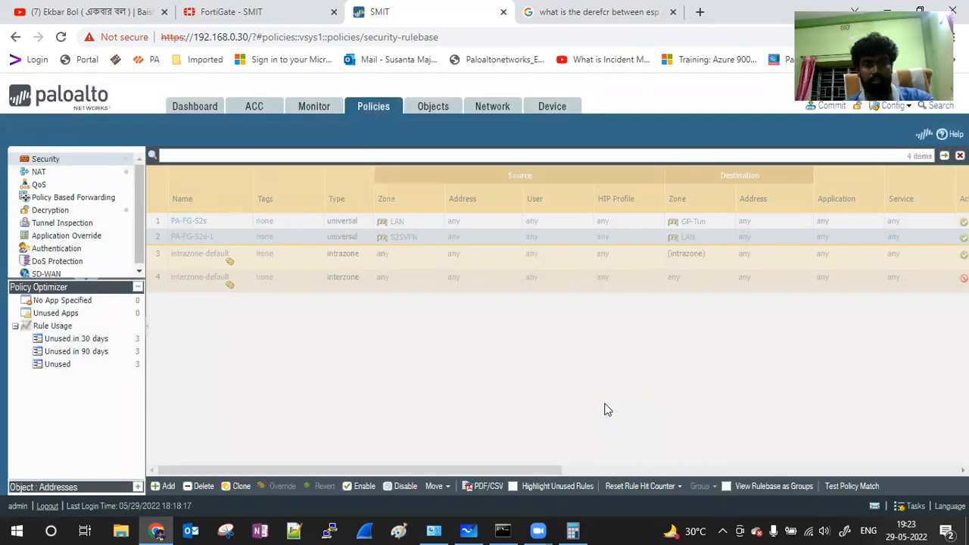
click(913, 506)
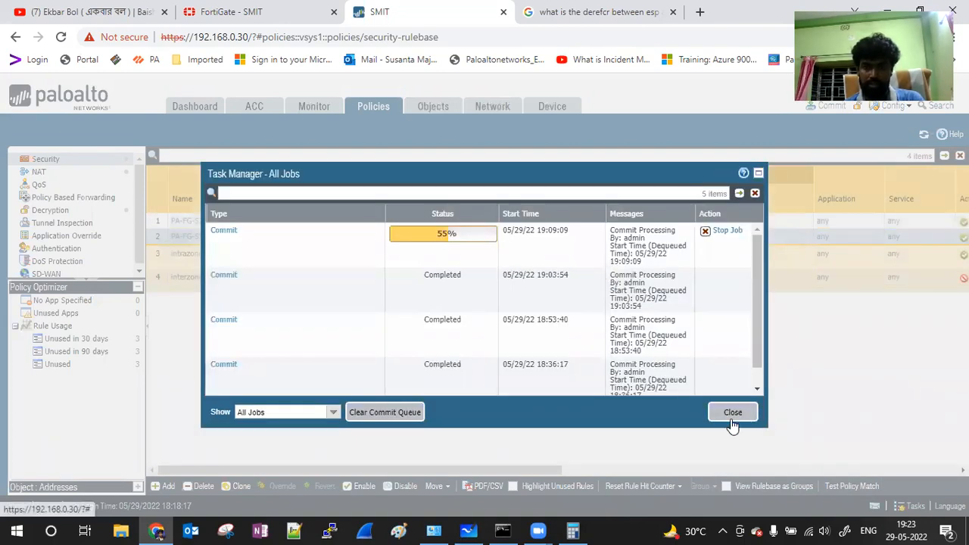
Step: Commit the pending PAN-OS policy, object, device and network changes, then return to FortiGate
click(733, 413)
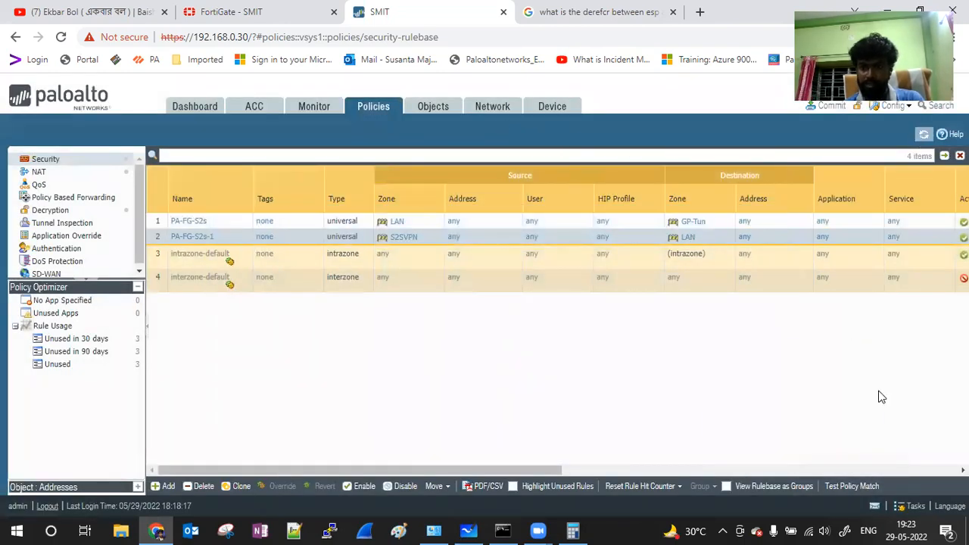
click(831, 105)
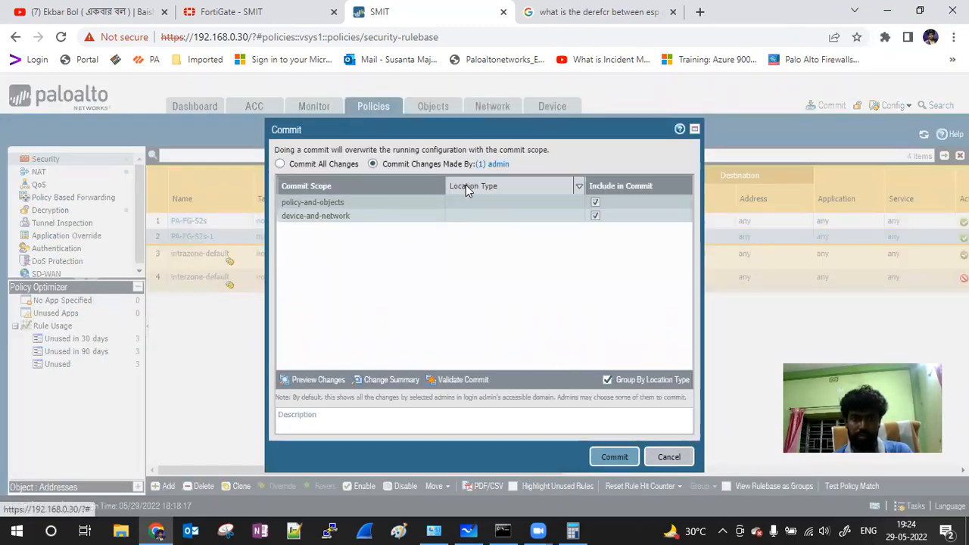
click(617, 458)
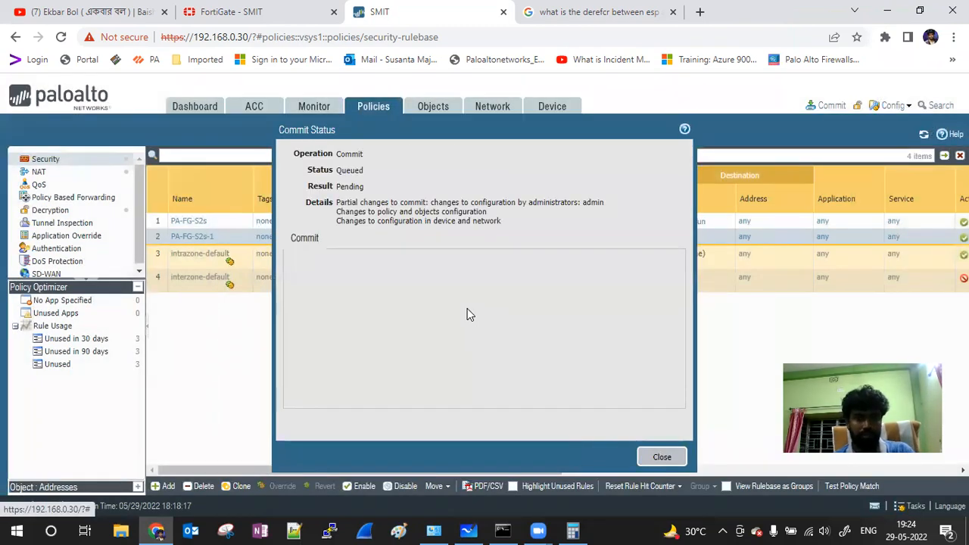
click(232, 17)
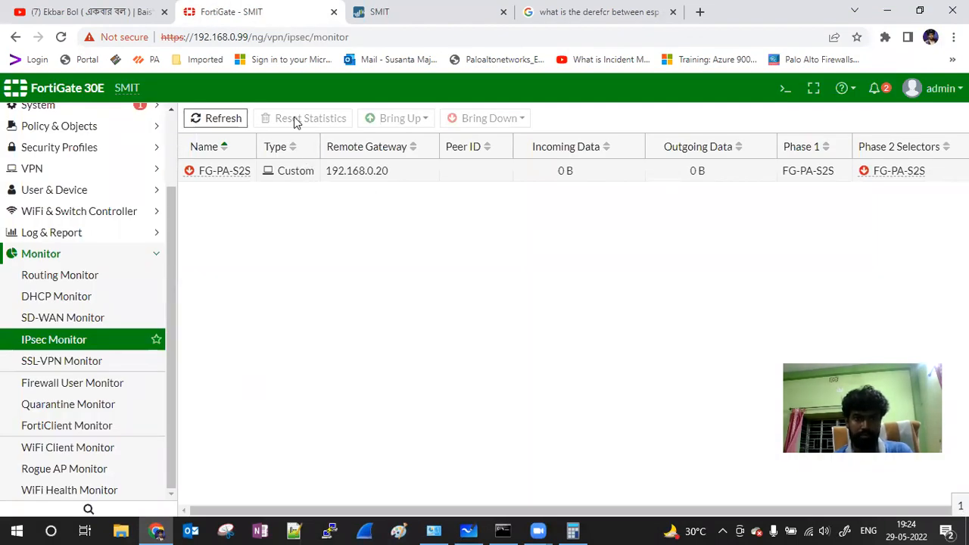
Step: Refresh the FortiGate IPsec tunnel status, then open the Policy & Objects > IPv4 Policy list
click(216, 119)
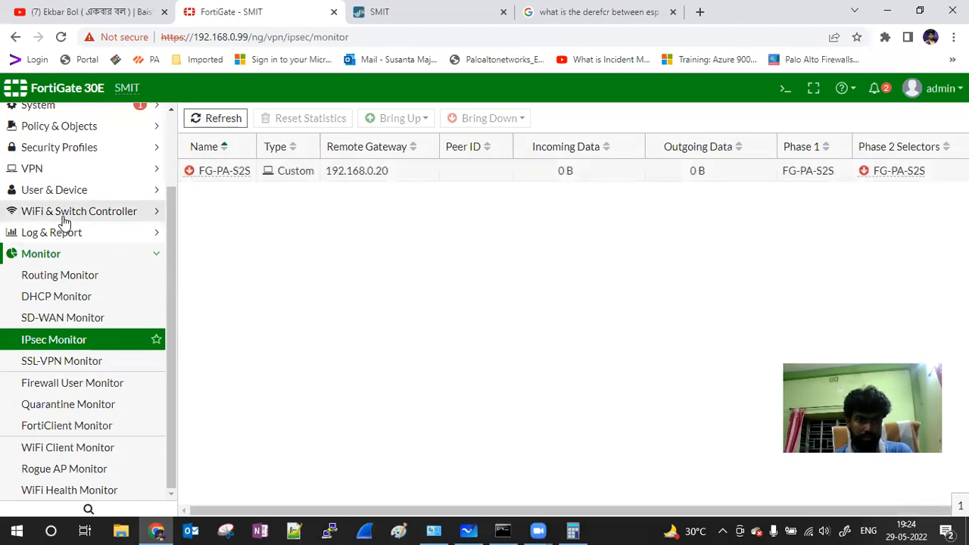
click(68, 149)
click(60, 213)
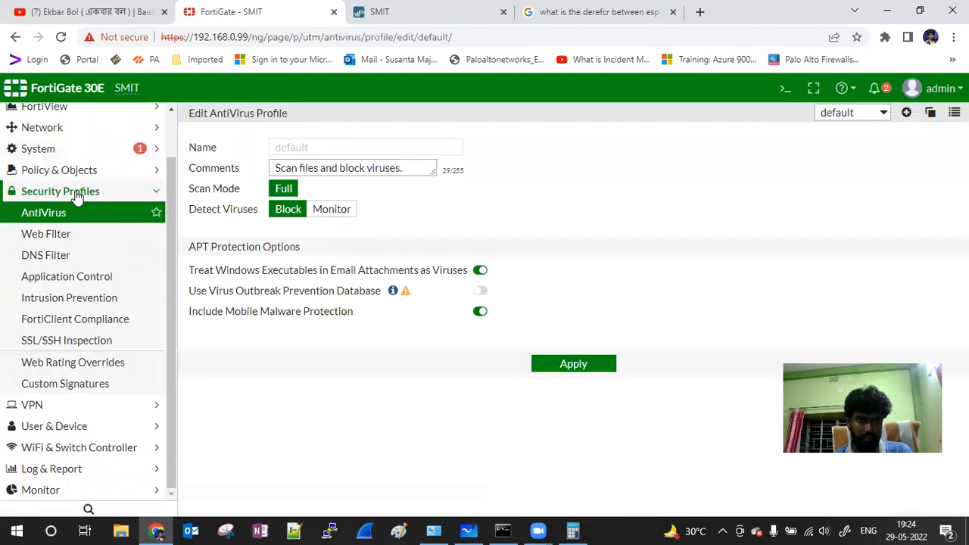
click(75, 192)
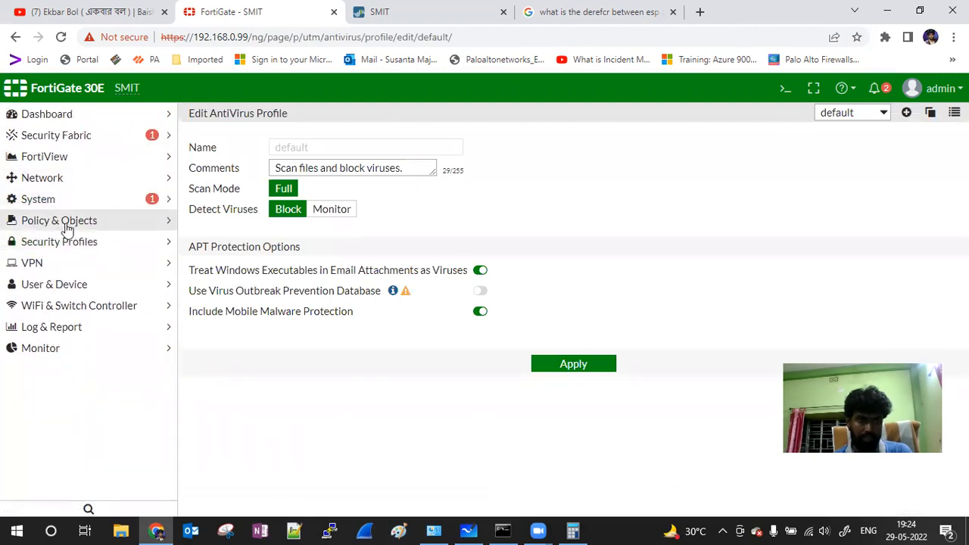
click(65, 221)
click(63, 242)
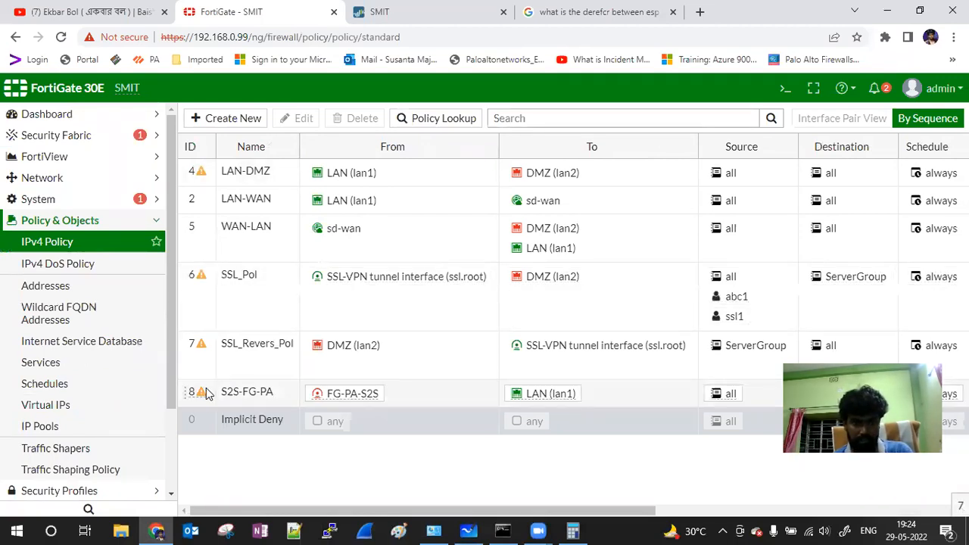
Step: Move policy S2S-FG-PA to the top of the list and create a reversed clone of it
drag(209, 389, 206, 172)
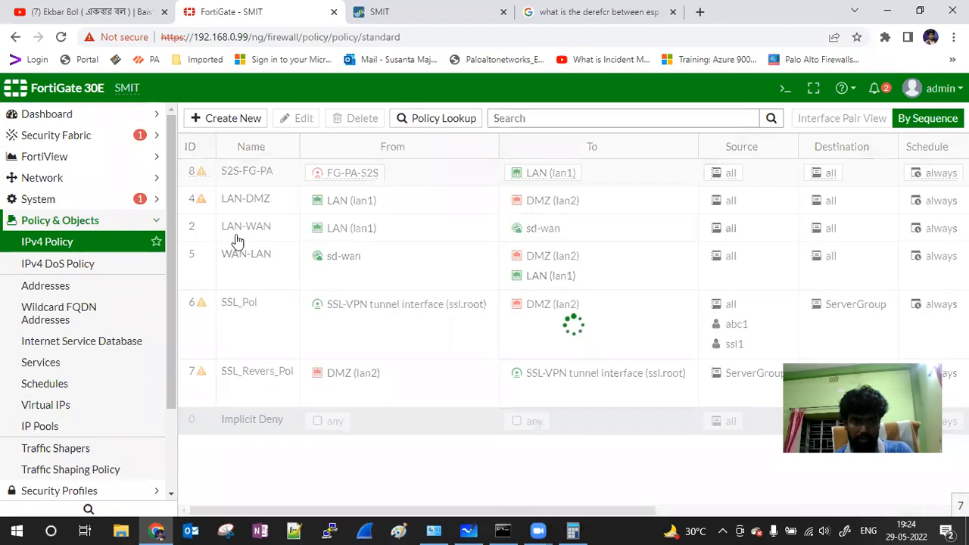
click(215, 166)
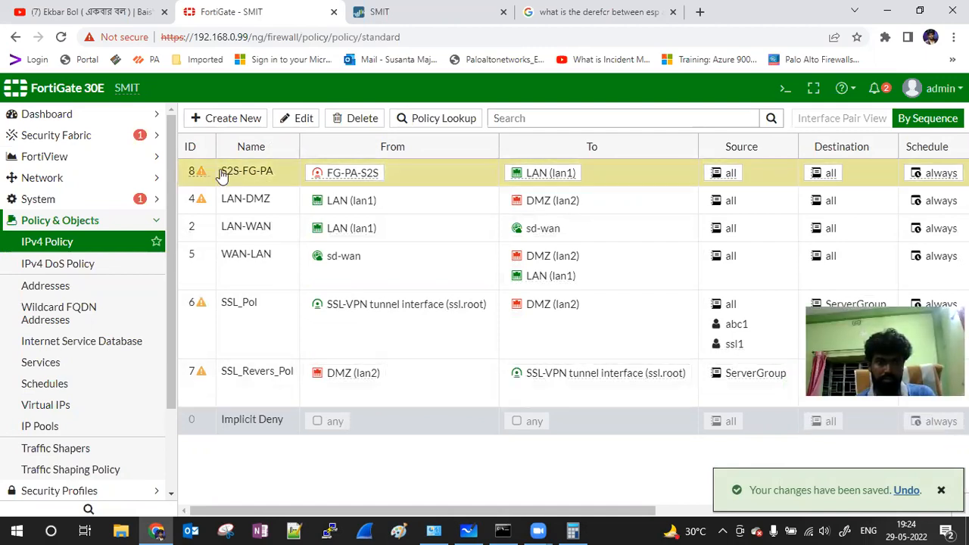
right_click(196, 166)
click(253, 278)
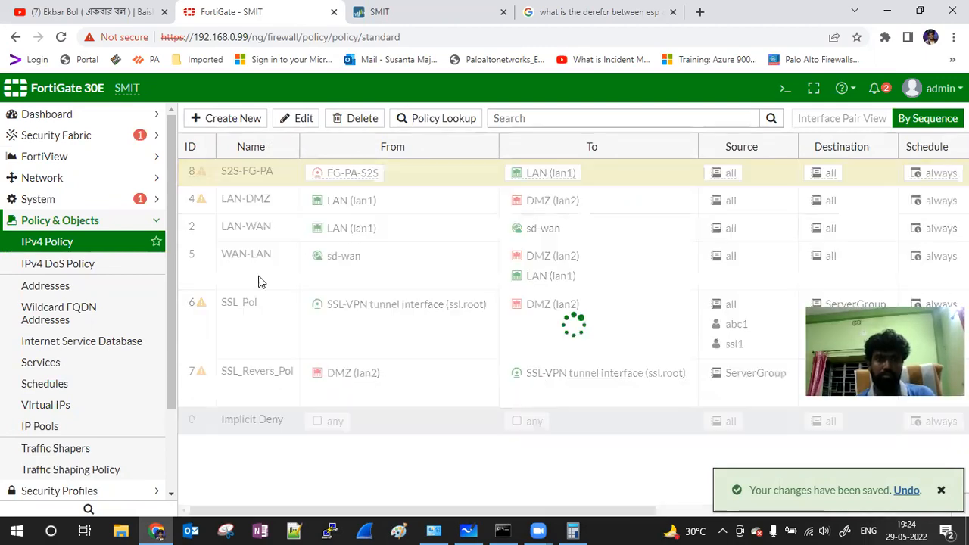
Step: Enable the new reverse policy PA-FG-S2s (ID 9), LAN to FG-PA-S2S, and save it
double_click(264, 197)
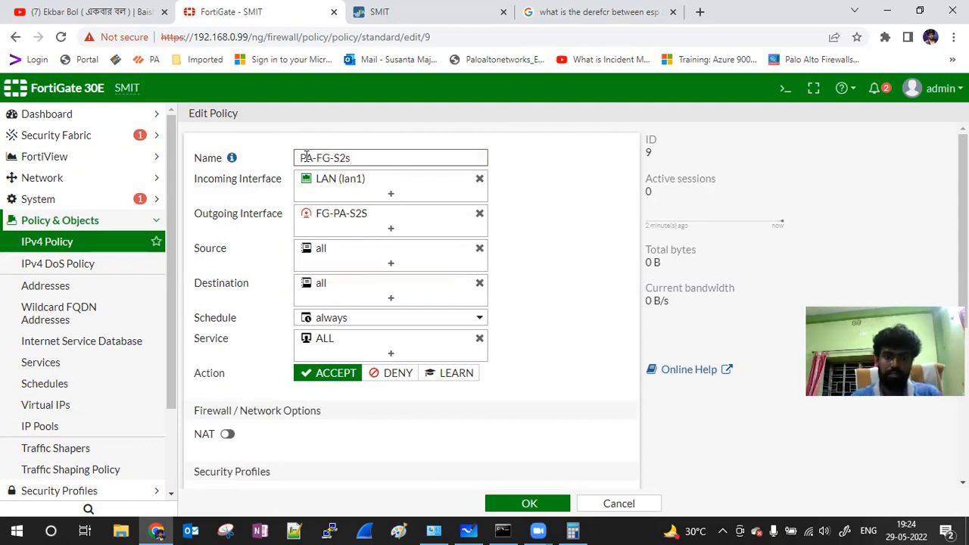
scroll(580, 333, down, 4)
click(288, 449)
click(506, 503)
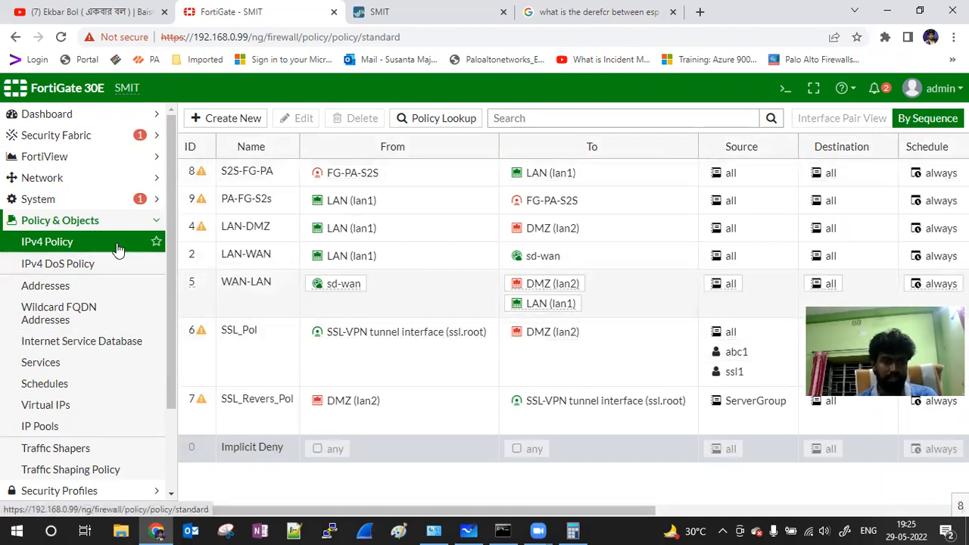
click(147, 222)
click(56, 265)
click(56, 265)
click(57, 266)
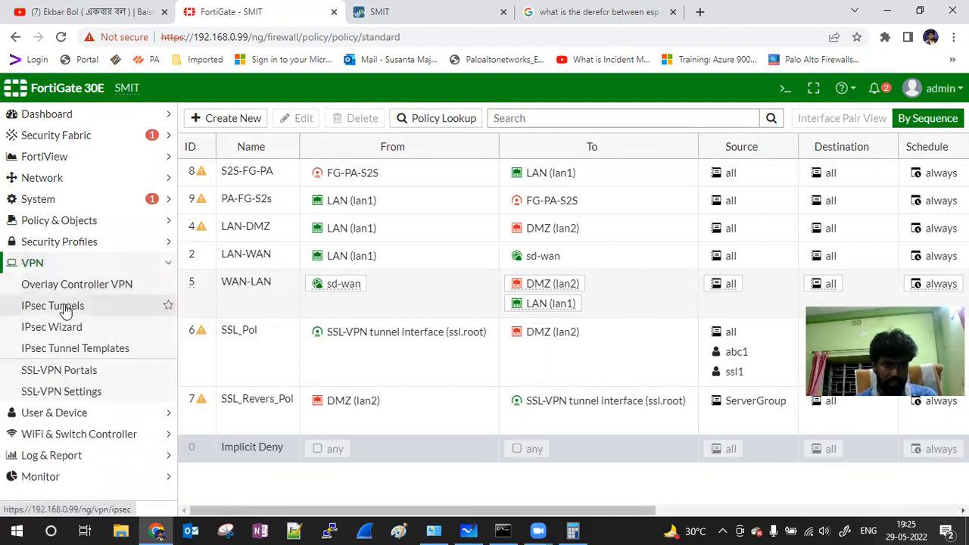
Step: Review FG-PA-S2S tunnel settings down to its phase 2 selector 172.16.0.0/24 to 10.10.0.0/24
click(67, 306)
double_click(208, 198)
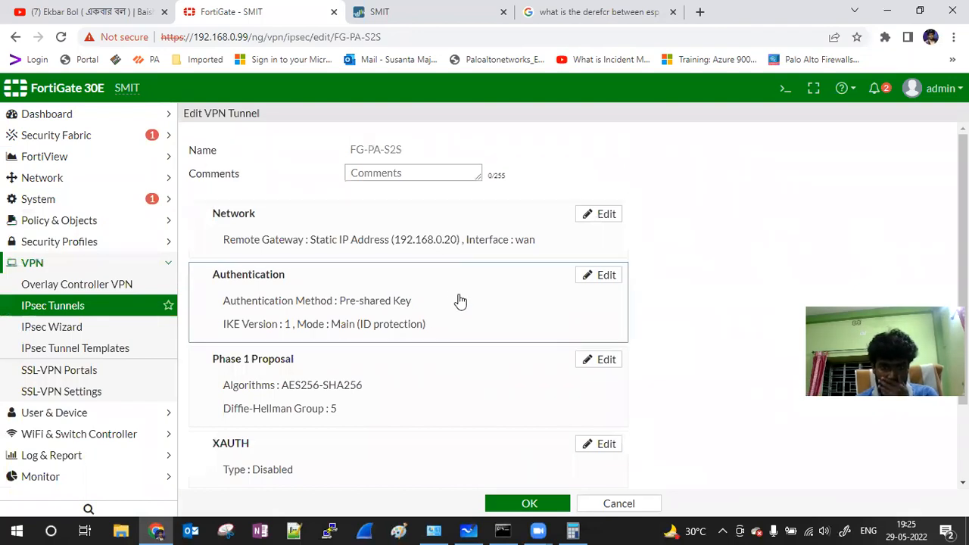
scroll(460, 327, down, 1)
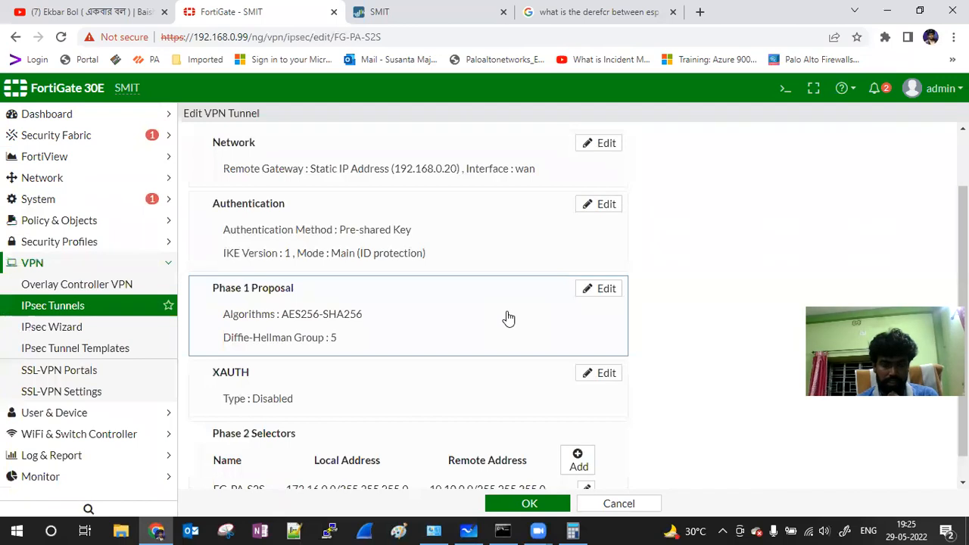
scroll(508, 319, down, 1)
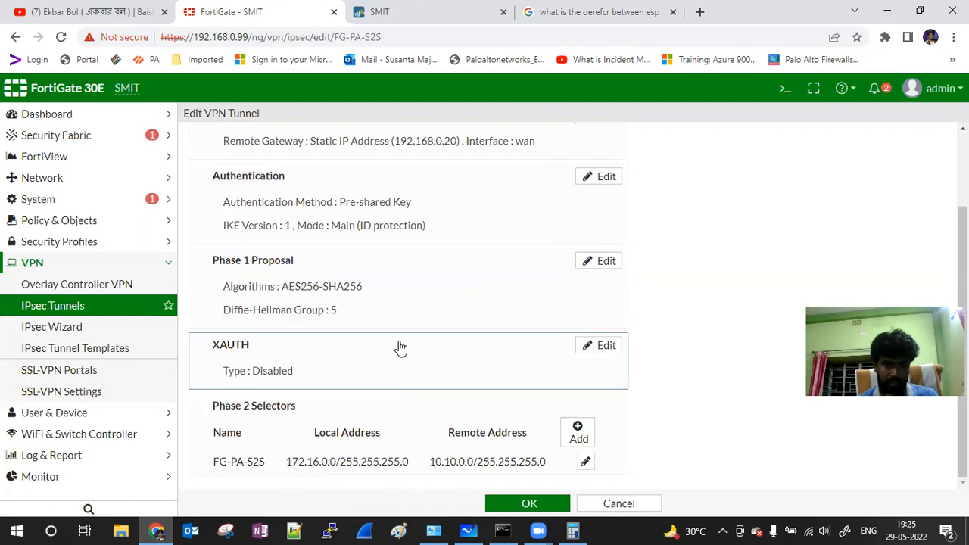
click(434, 531)
double_click(274, 132)
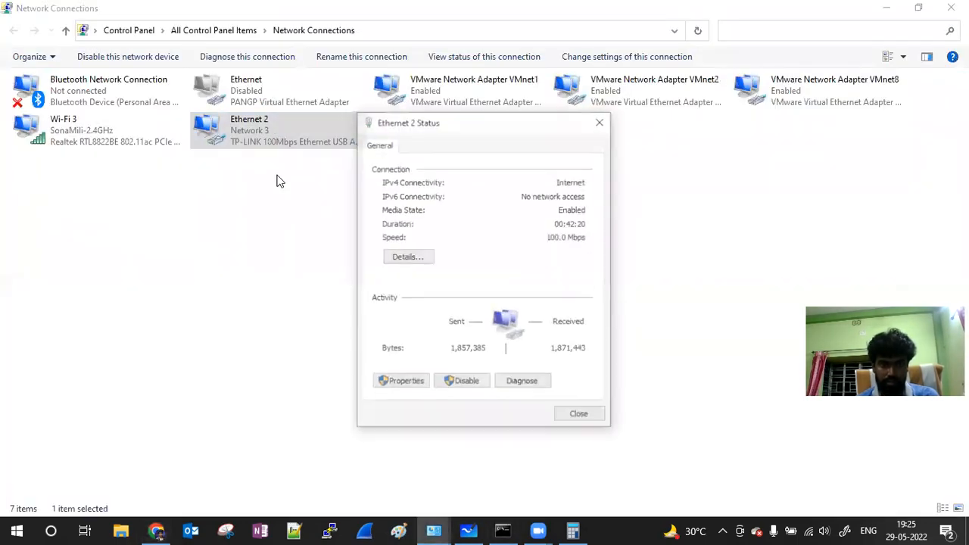
click(409, 258)
click(582, 424)
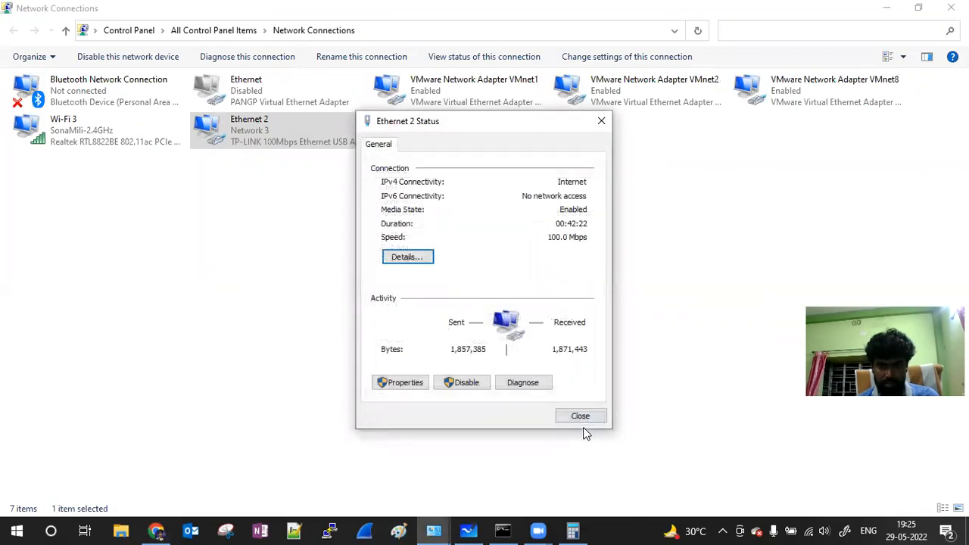
click(577, 415)
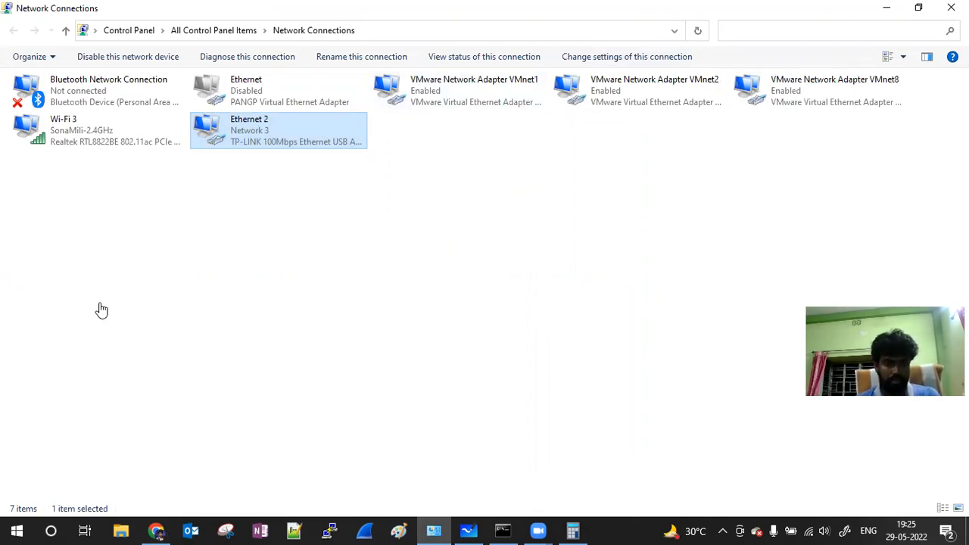
Step: Bring up all phase 2 selectors of FG-PA-S2S in IPsec Monitor and refresh its status repeatedly
key(alt+Tab)
click(59, 354)
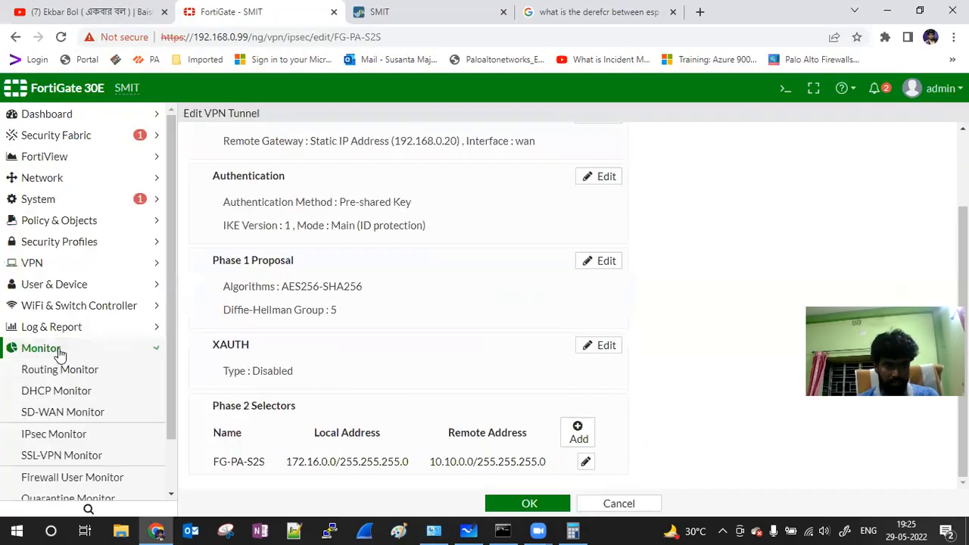
click(64, 437)
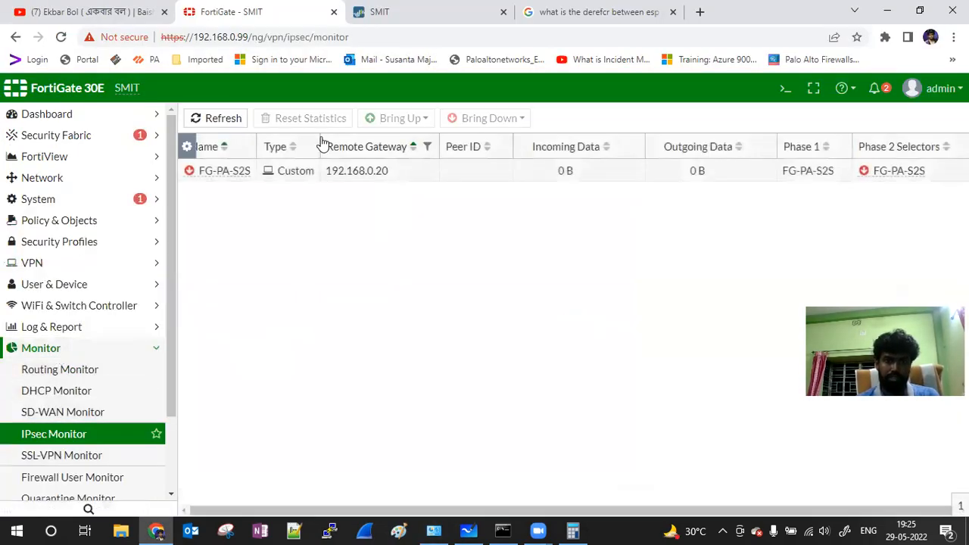
click(200, 172)
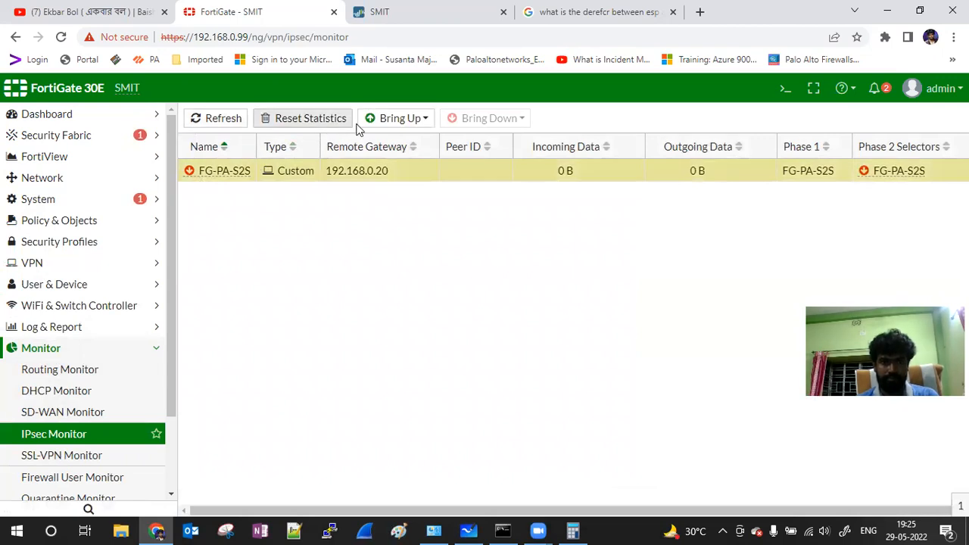
click(390, 120)
click(401, 159)
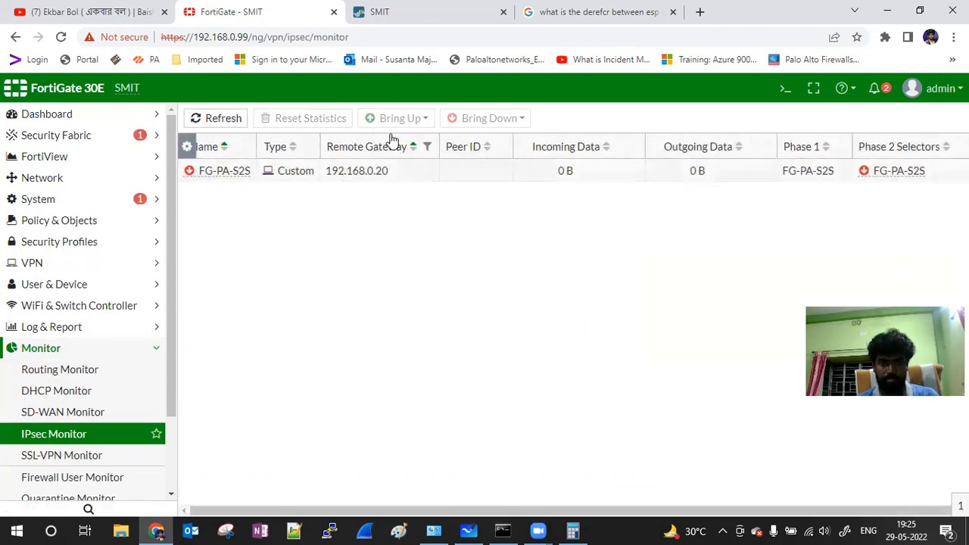
click(212, 120)
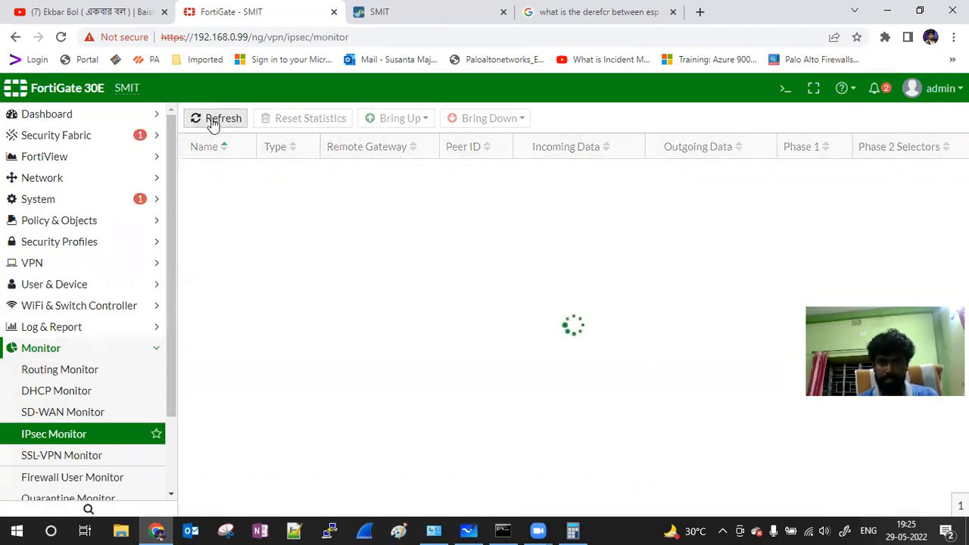
click(213, 120)
click(215, 121)
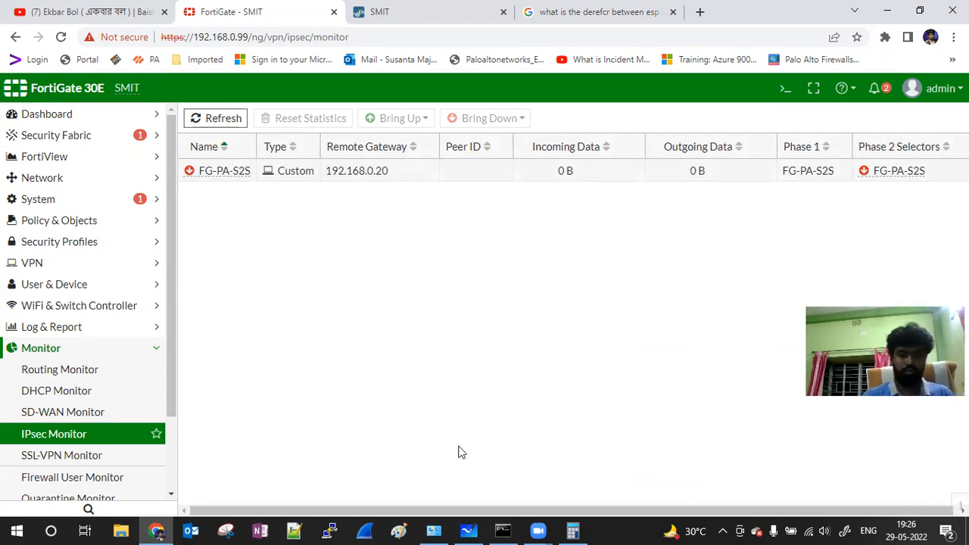
Step: Stop the ping to 172.168.0.2 and restart a continuous ping to 172.16.0.2
click(503, 530)
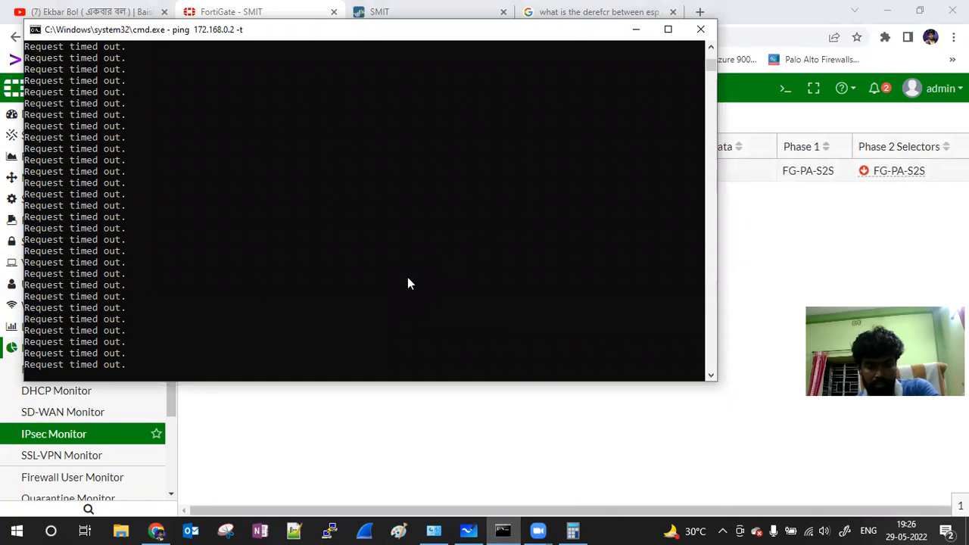
key(ctrl+c)
click(407, 277)
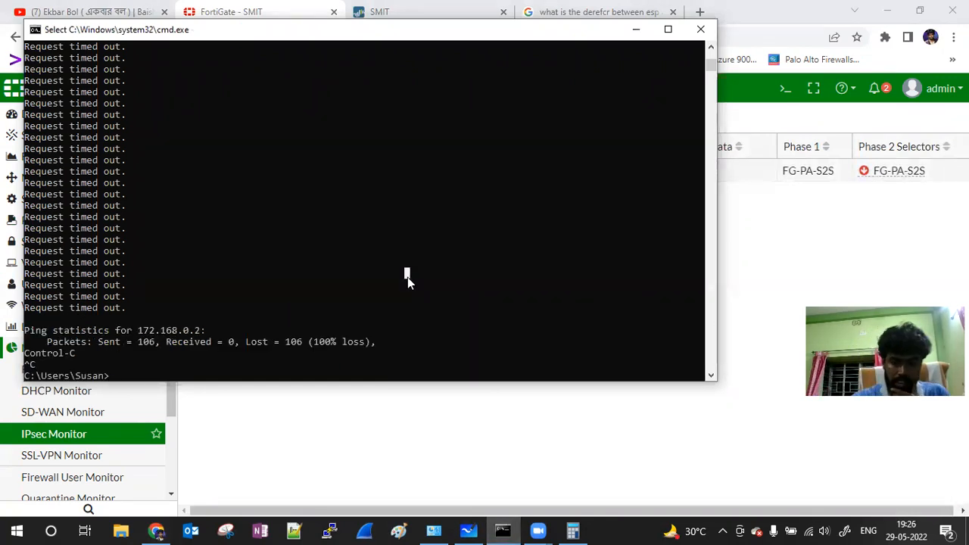
key(Up)
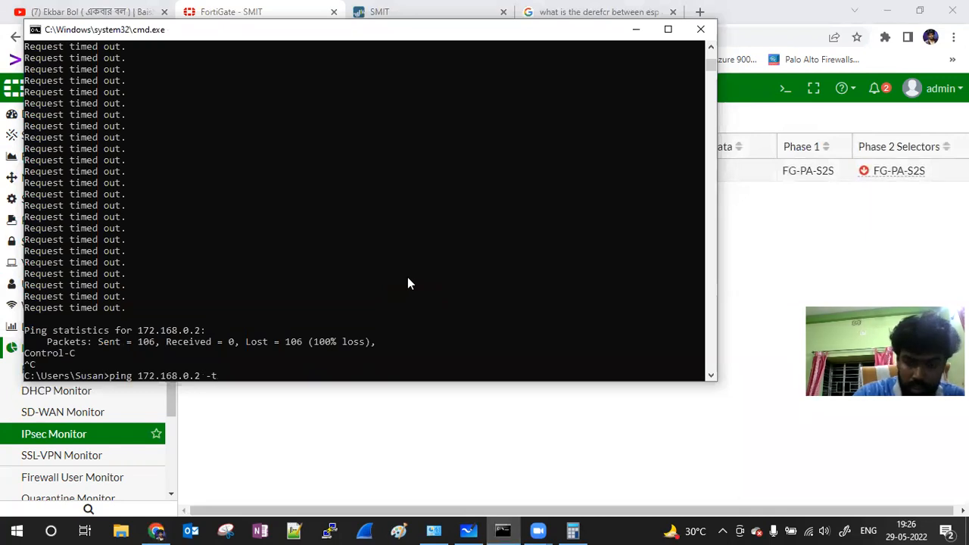
key(Left)
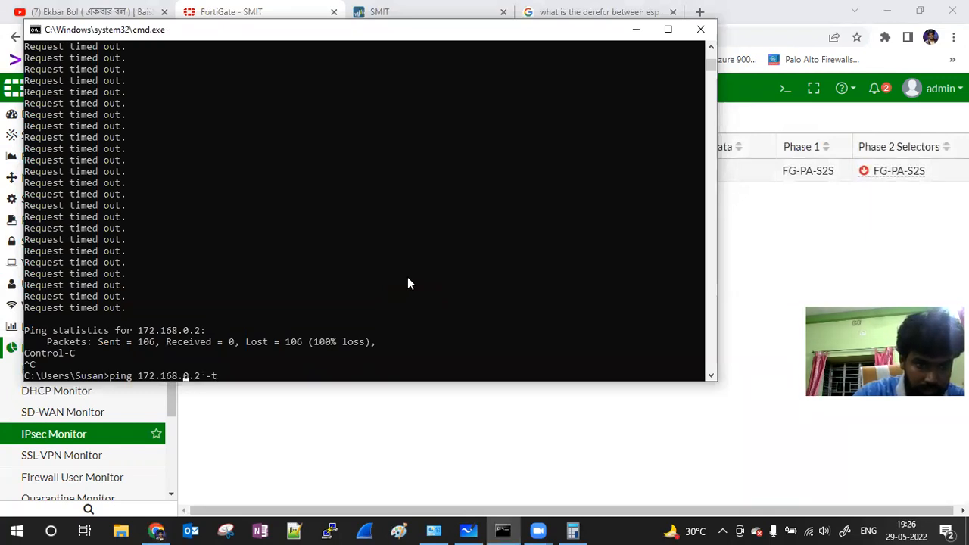
key(BackSpace)
key(Return)
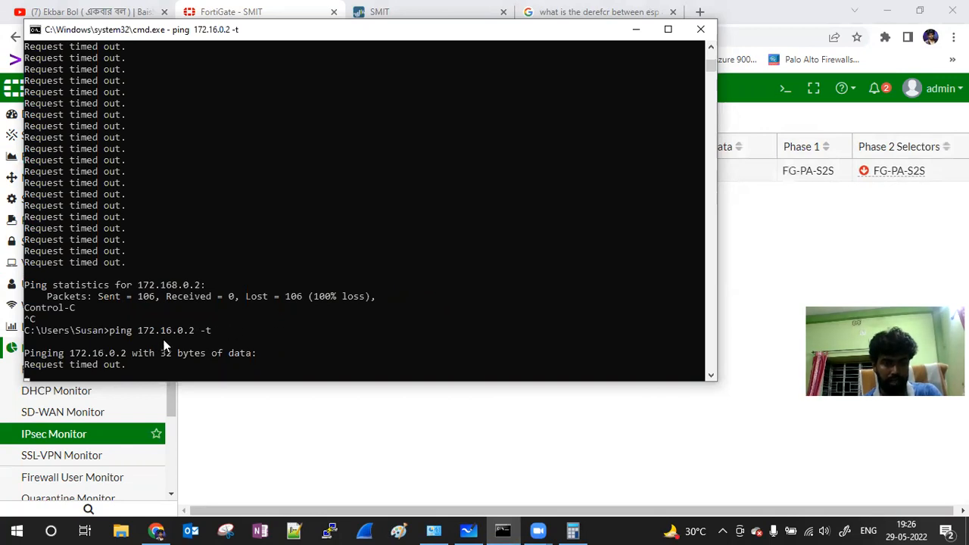
Step: Back in PAN-OS, dismiss the Commit Status report and open the Traffic log
click(636, 31)
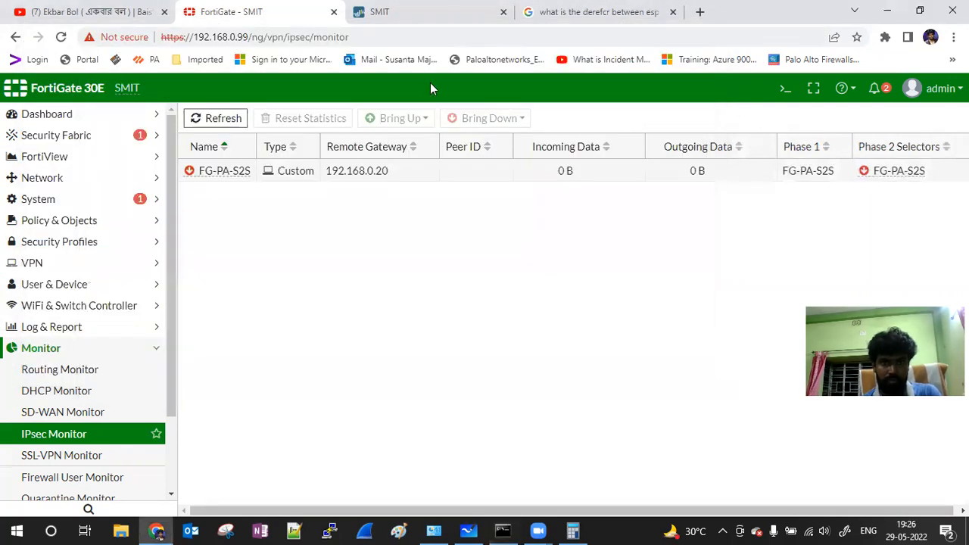
click(405, 15)
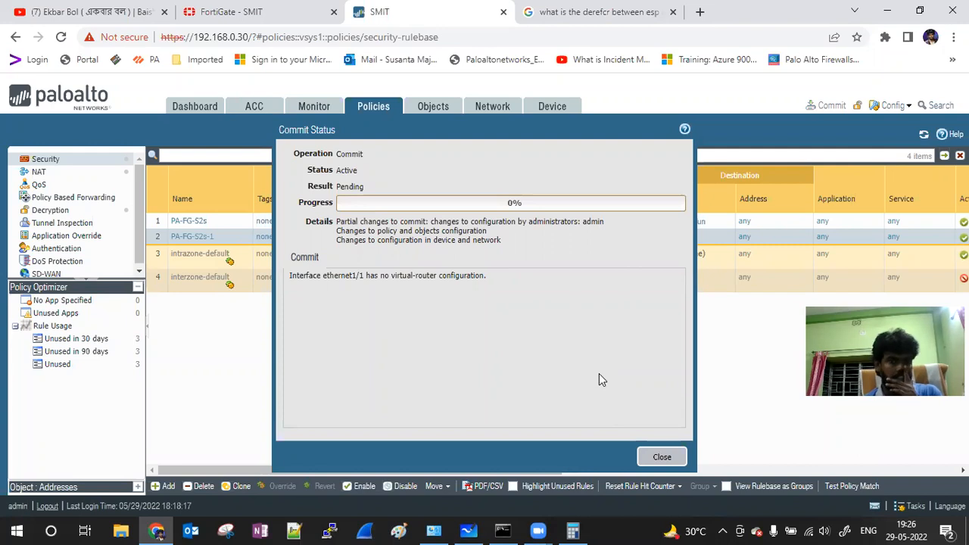
click(661, 457)
click(313, 108)
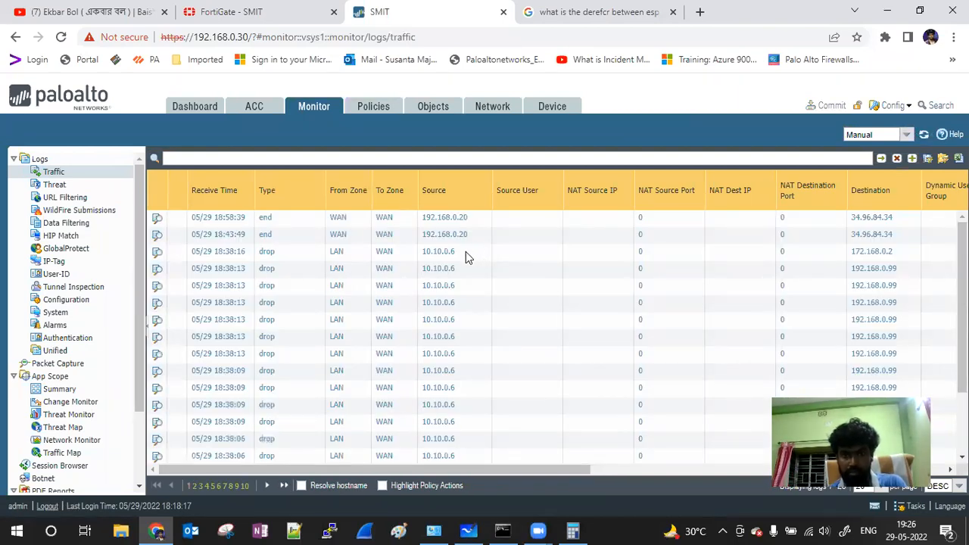
Step: Filter the Traffic log to source 10.10.0.6, refresh it, then view the Security policy rules
click(436, 530)
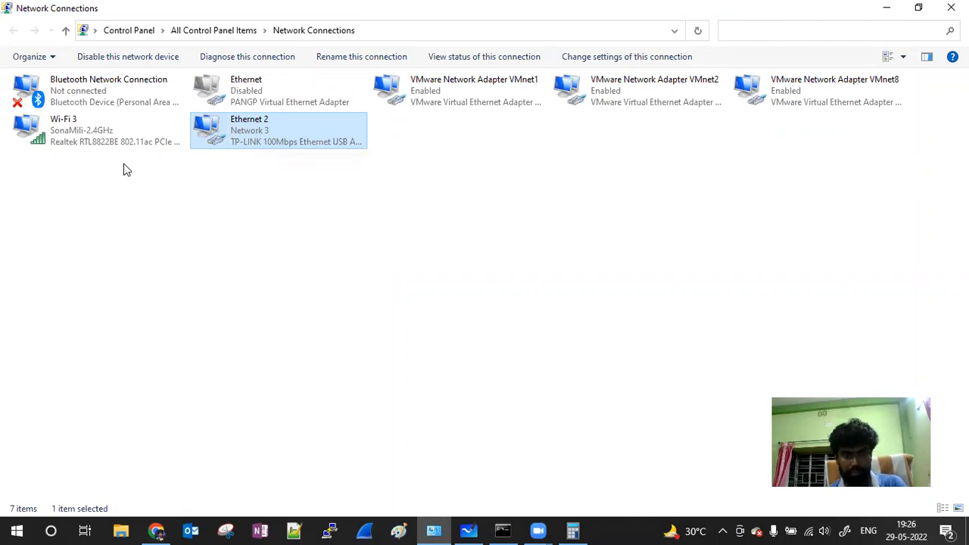
click(886, 9)
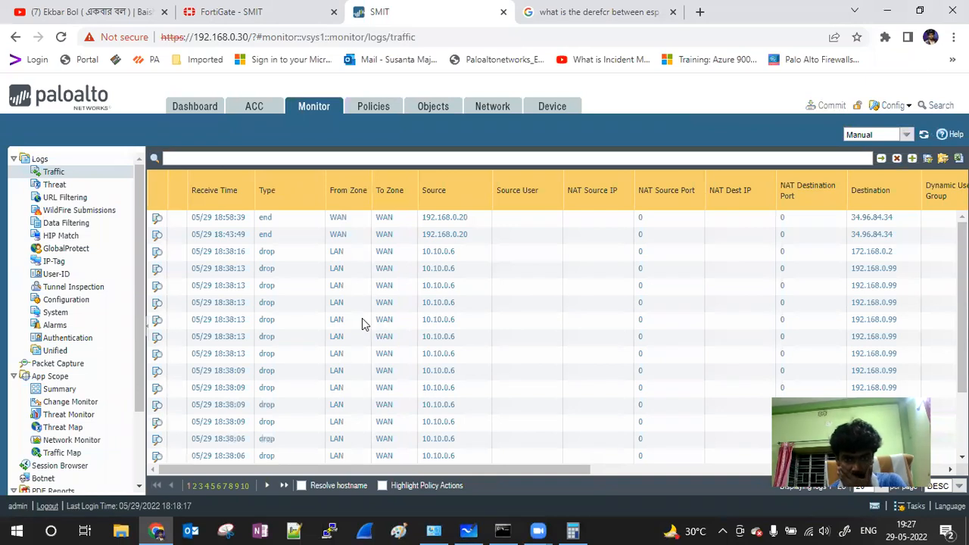
drag(528, 470, 574, 475)
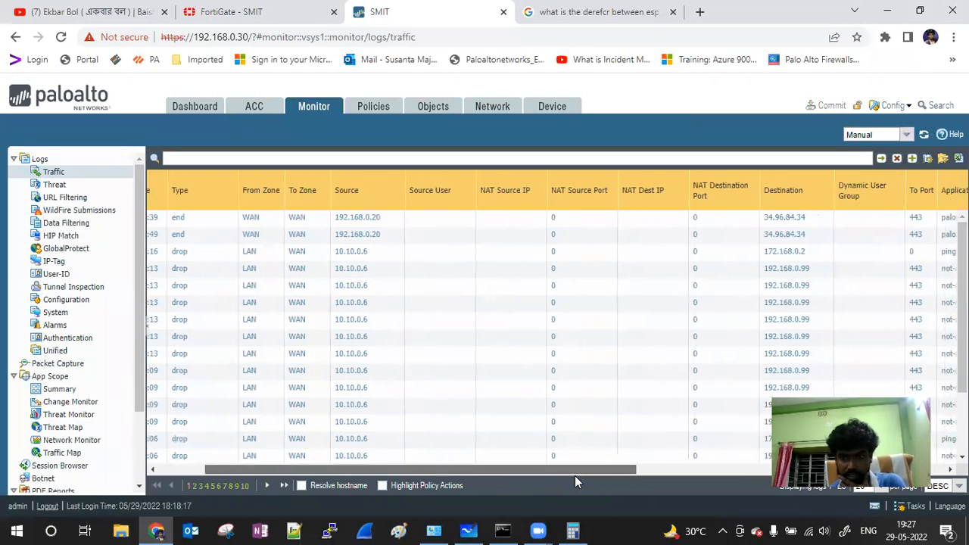
drag(636, 467, 216, 194)
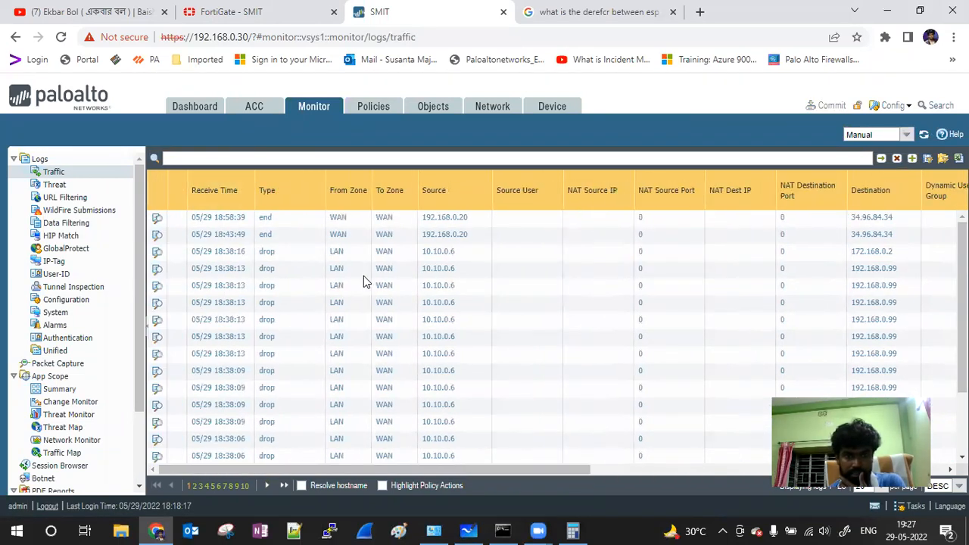
click(442, 253)
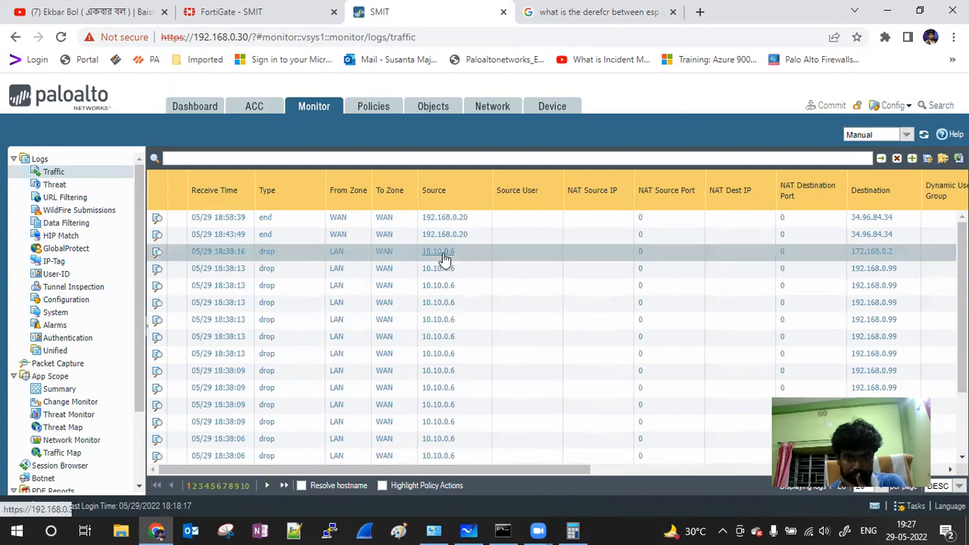
click(882, 159)
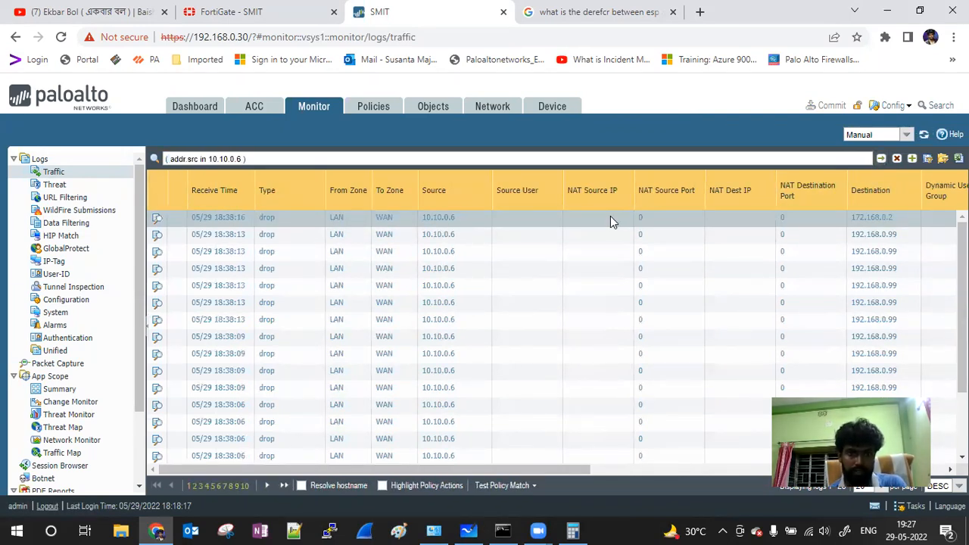
click(924, 134)
drag(480, 470, 408, 486)
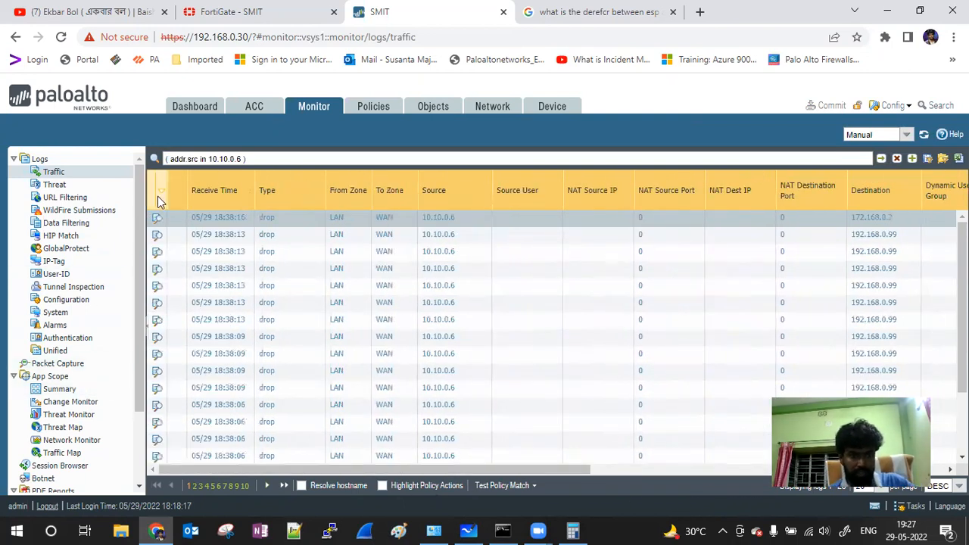
click(371, 107)
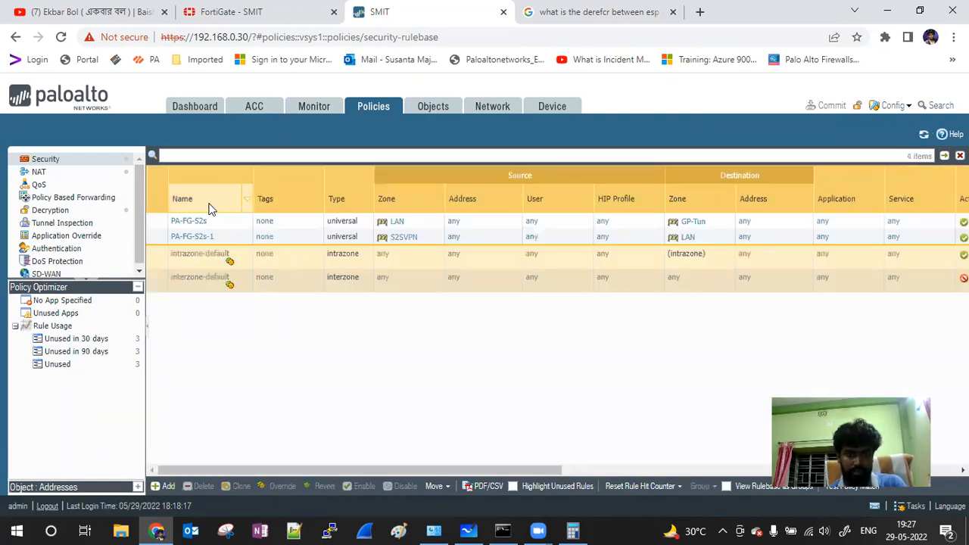
Step: Check the NAT rules, then list the Network > Virtual Routers page showing the default router
drag(381, 470, 216, 407)
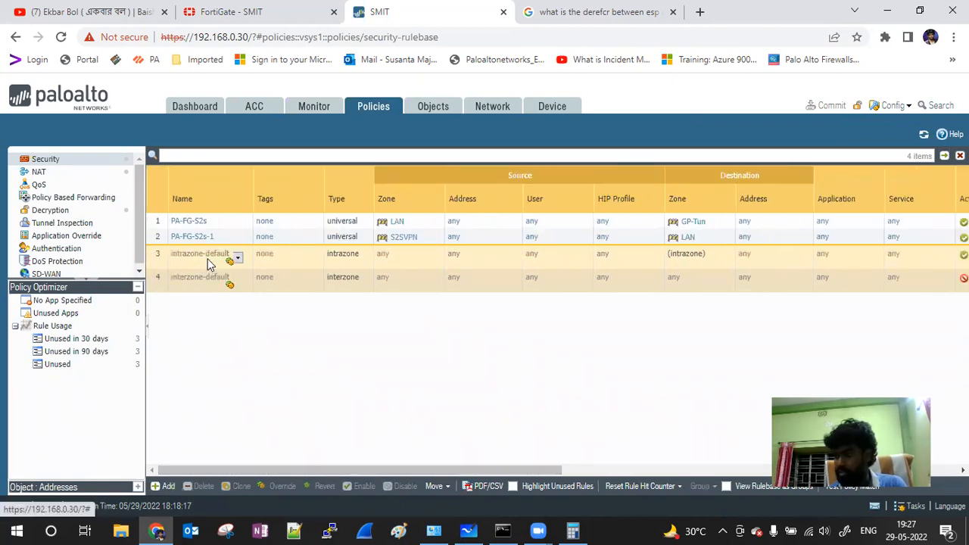
click(54, 170)
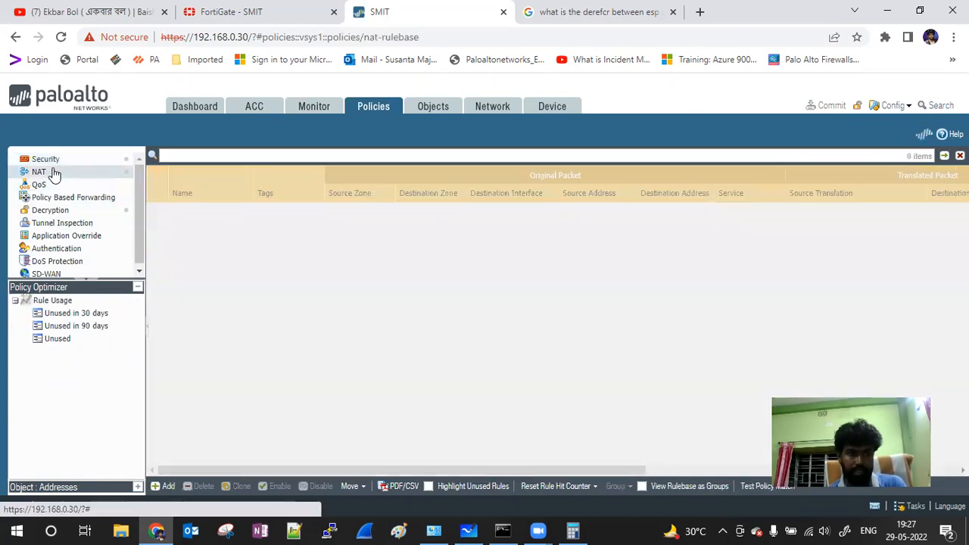
click(61, 167)
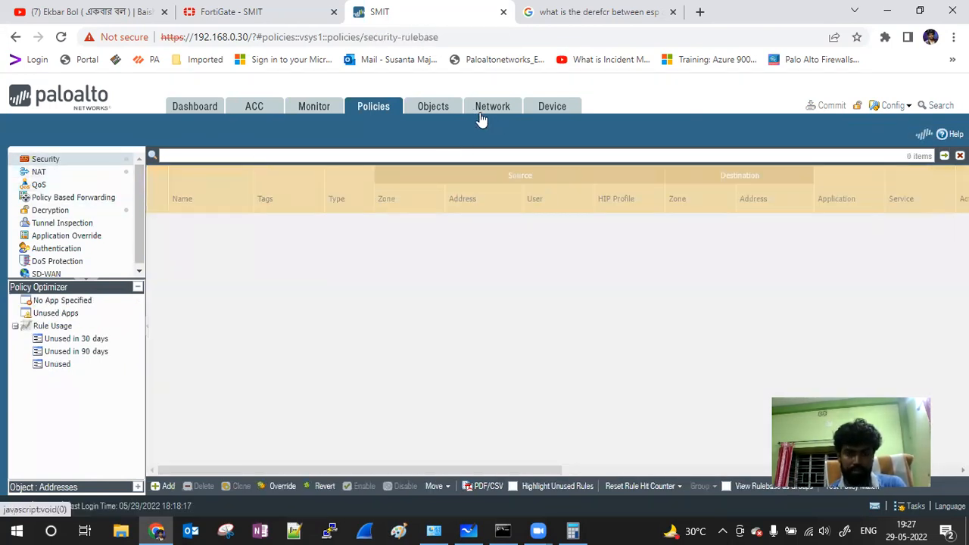
click(493, 107)
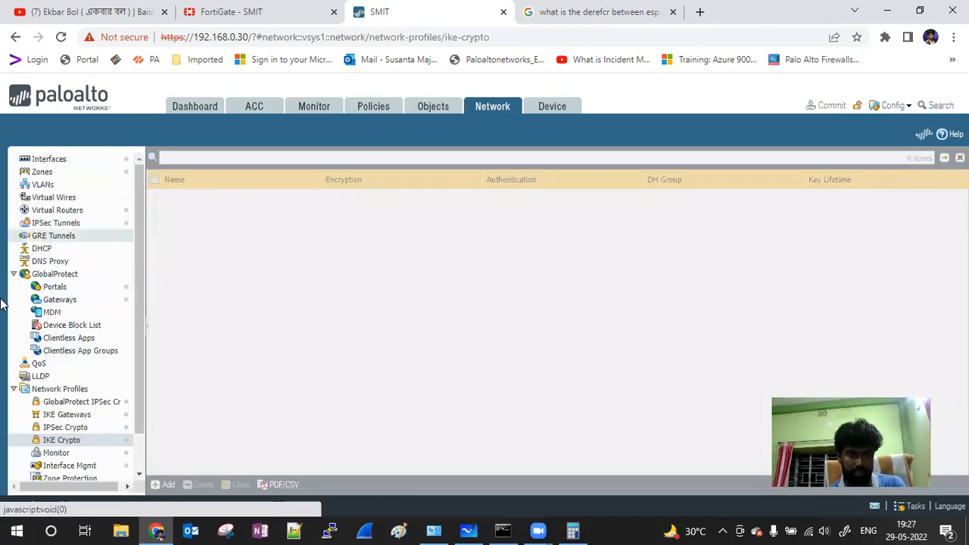
click(73, 212)
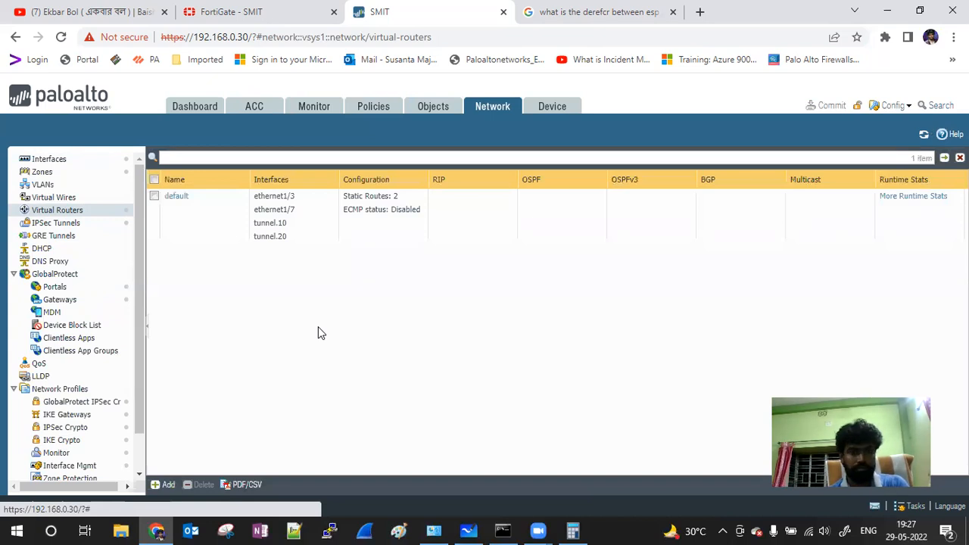
Step: Confirm the default router's S2S-VPN static route sends 172.16.0.0/24 via tunnel.20, and save unchanged
click(173, 195)
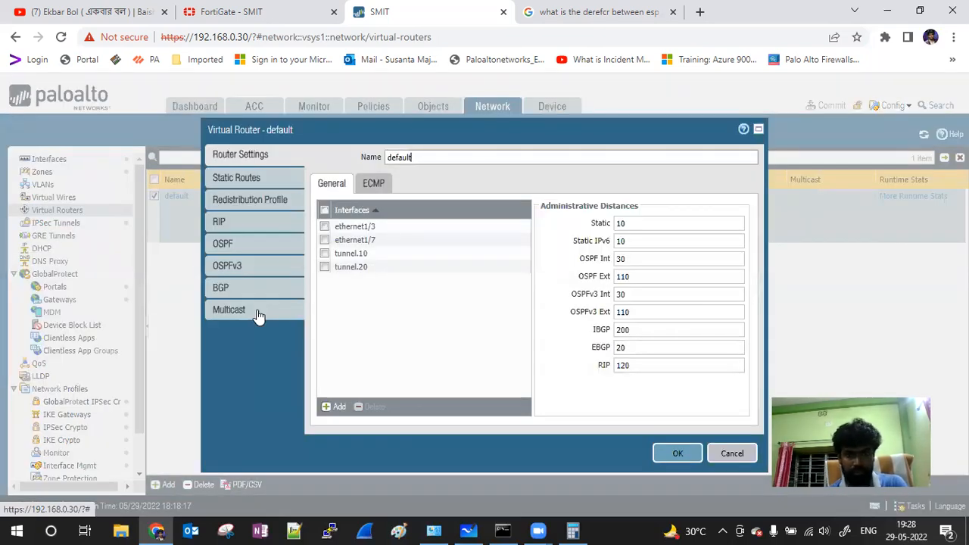
click(733, 453)
click(173, 198)
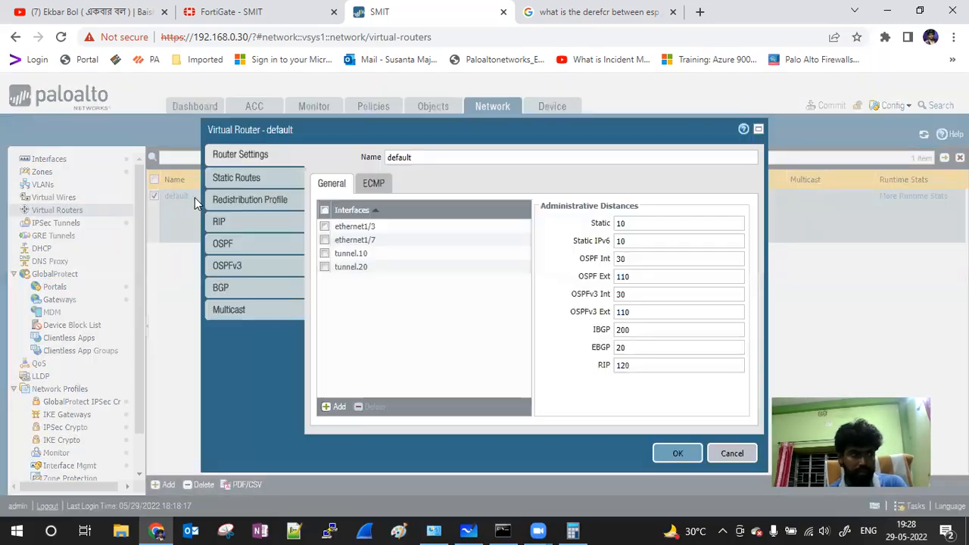
click(247, 179)
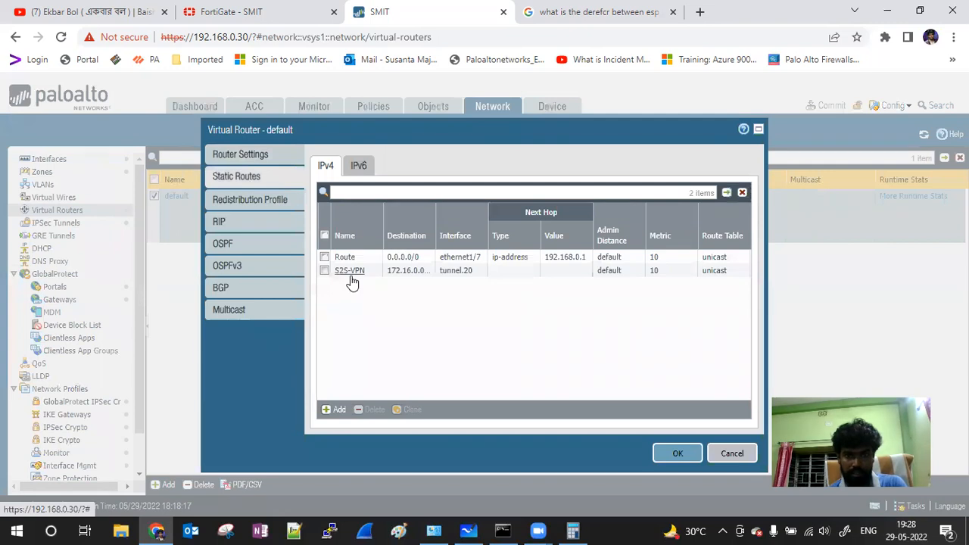
click(351, 271)
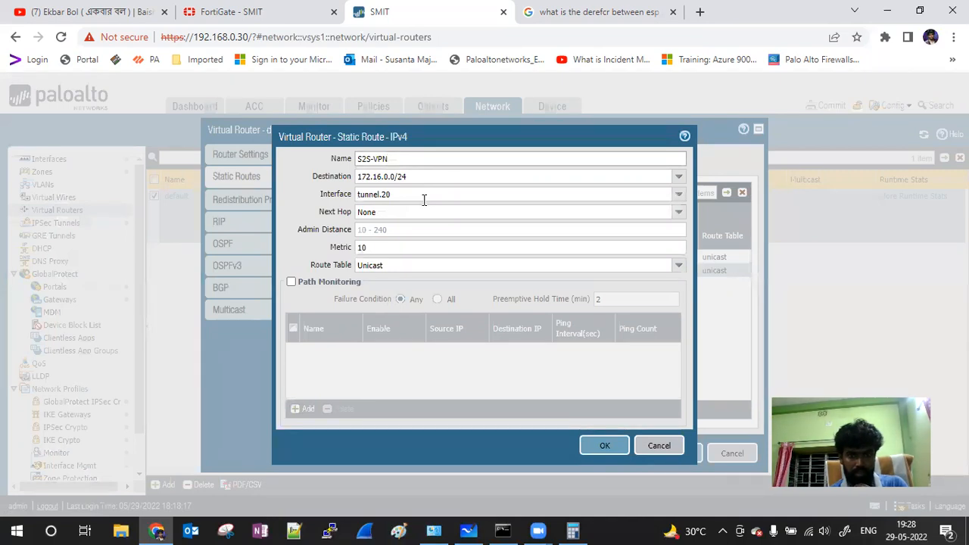
click(596, 447)
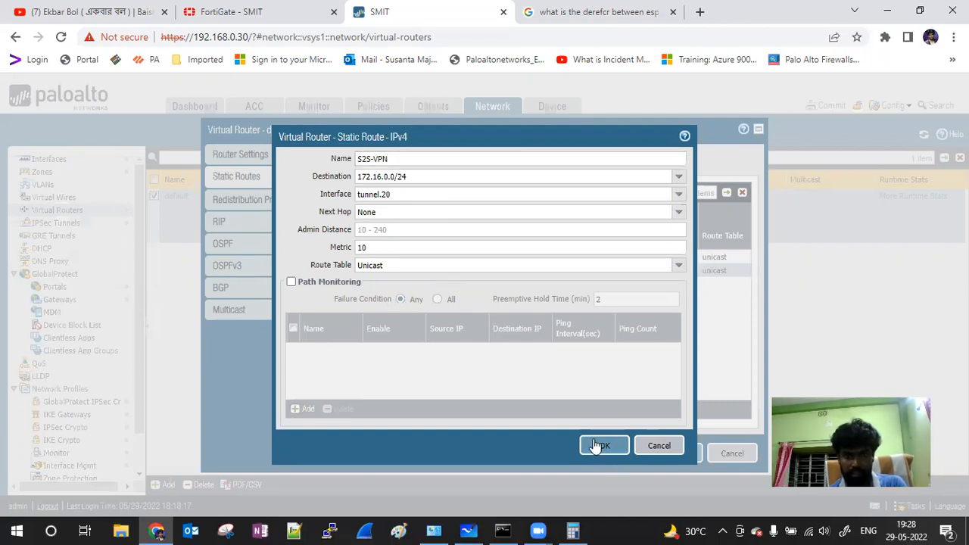
click(676, 452)
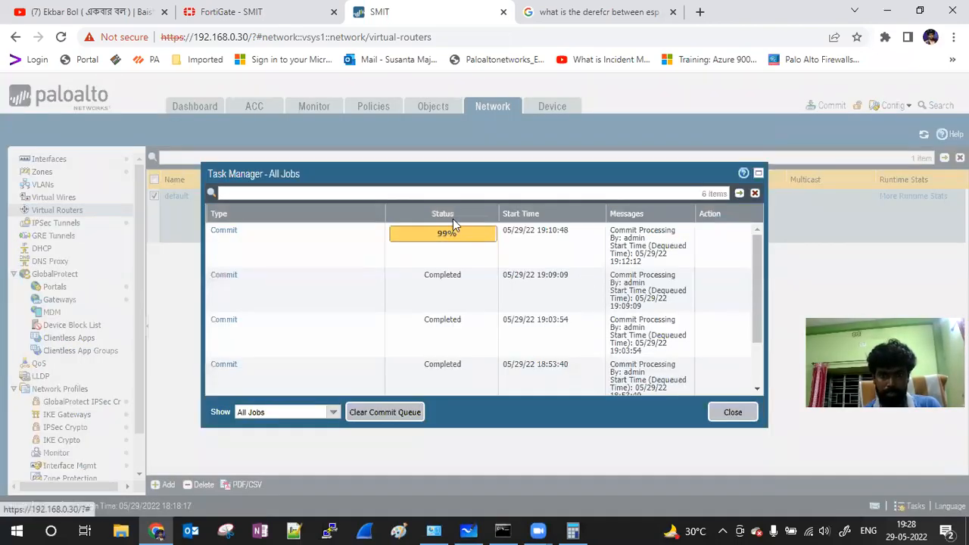
Step: Dismiss the commit job list and the Commit dialog without committing, then show the IPSec Tunnels list
click(731, 412)
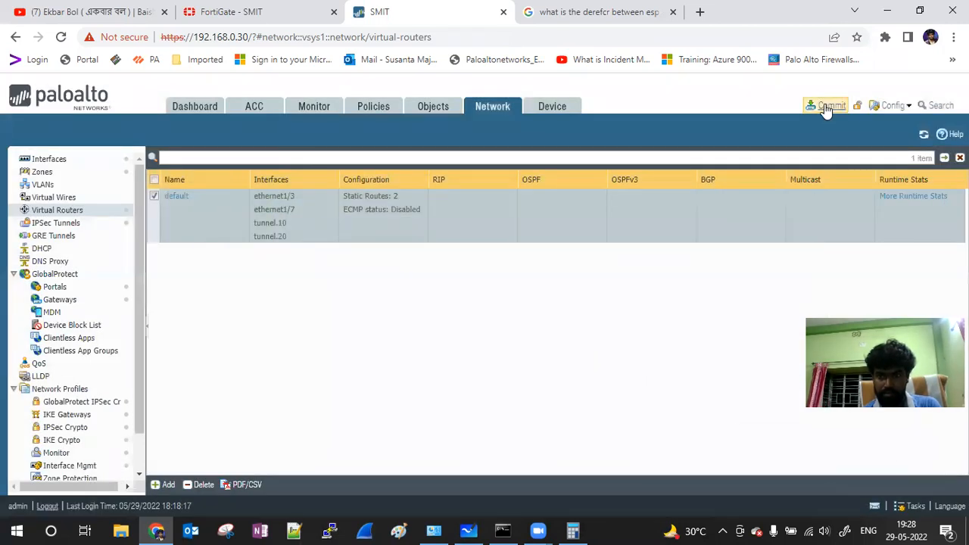
click(827, 107)
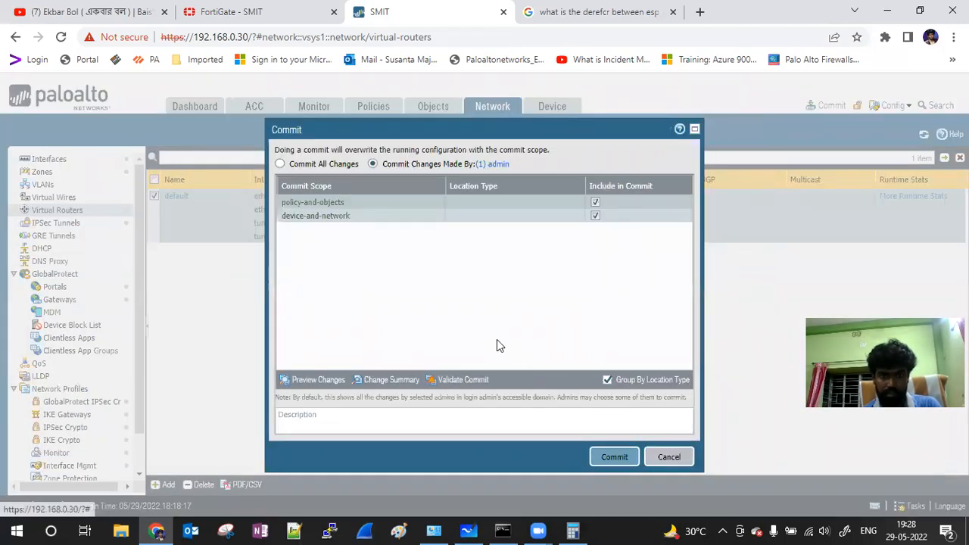
click(668, 456)
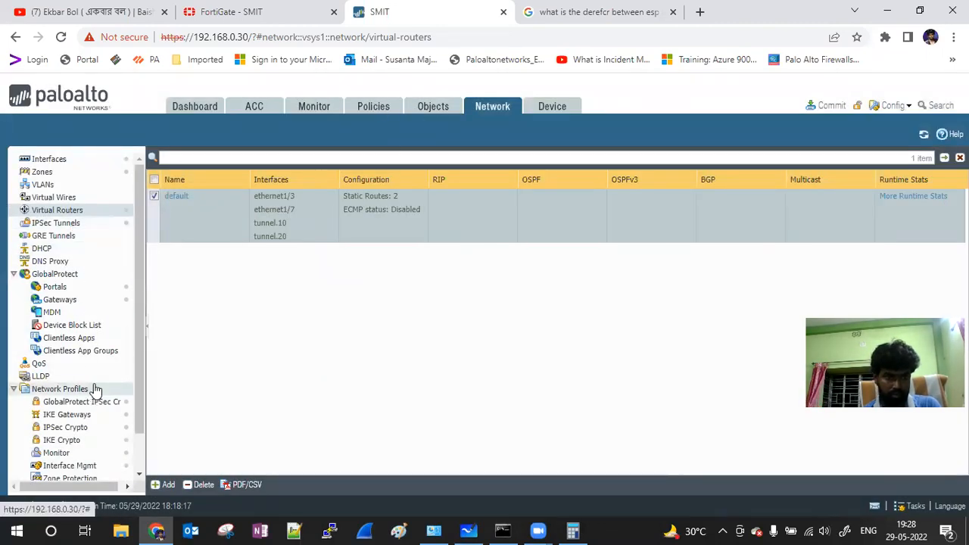
click(79, 222)
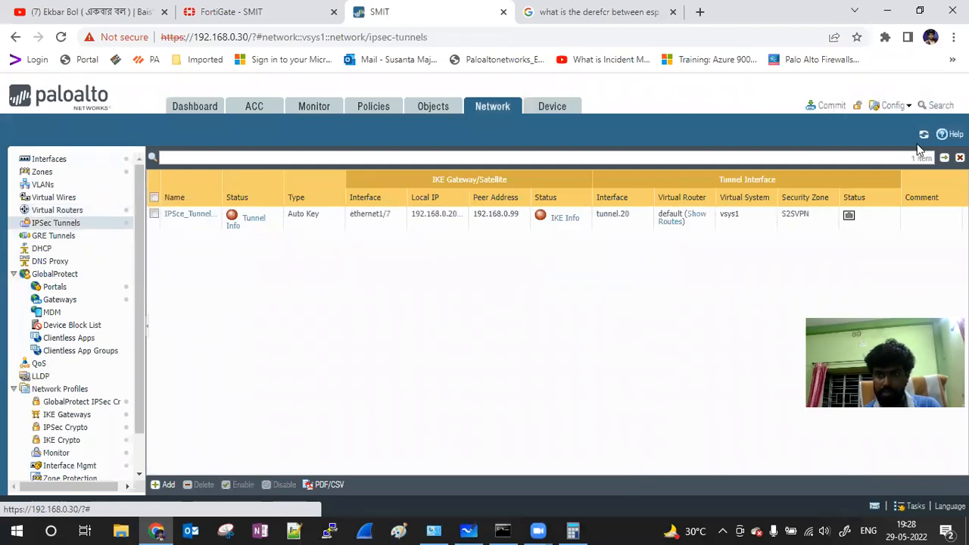
Step: Inspect the tunnel's IKE Info and empty Tunnel Info details, then go to IKE Gateways
click(562, 218)
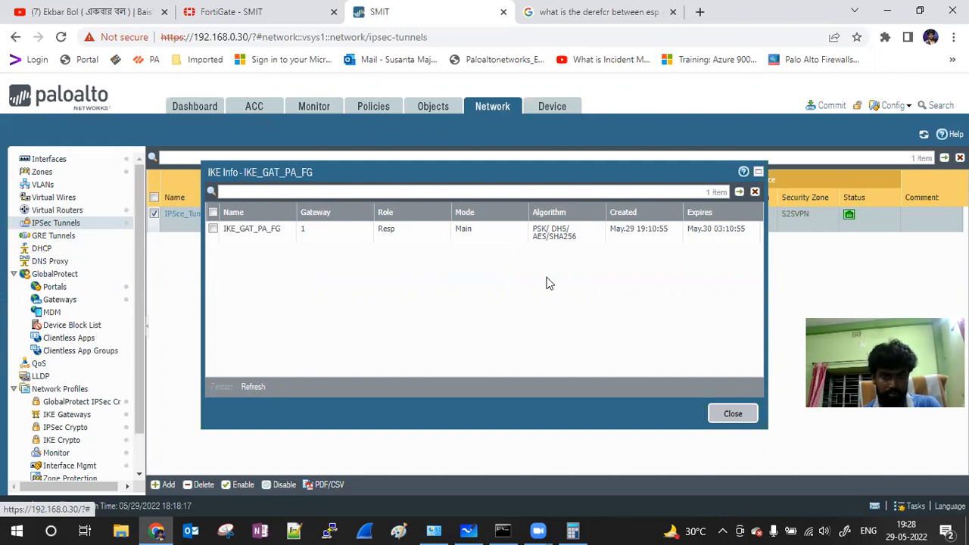
click(732, 414)
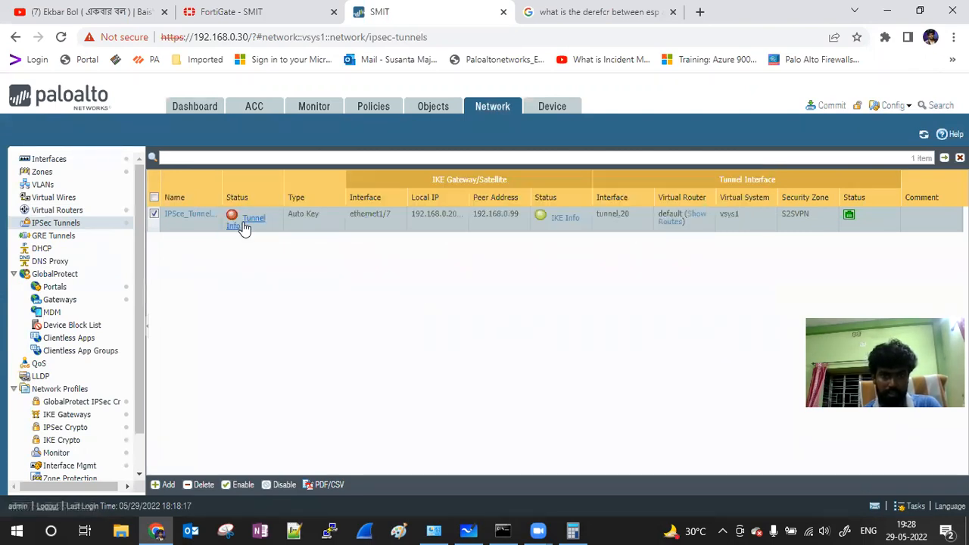
click(246, 226)
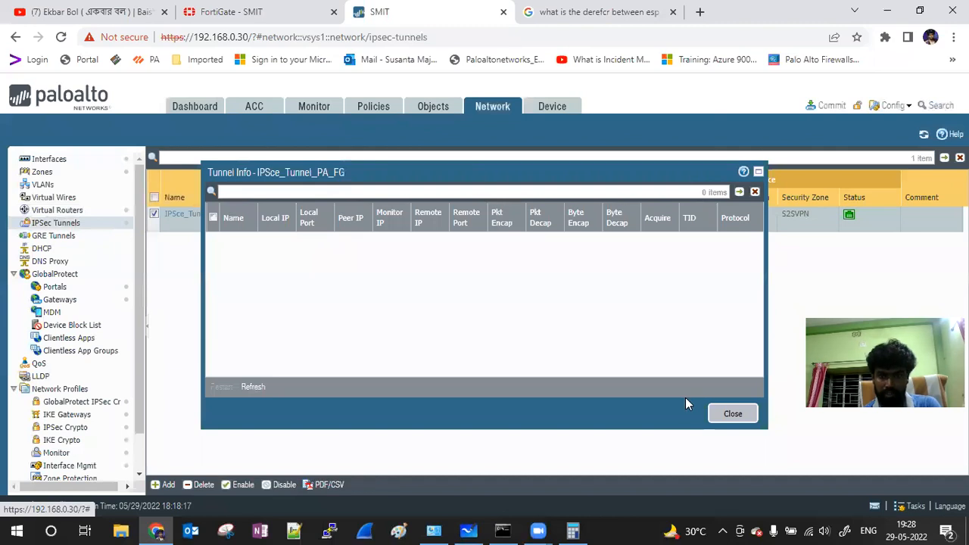
click(723, 415)
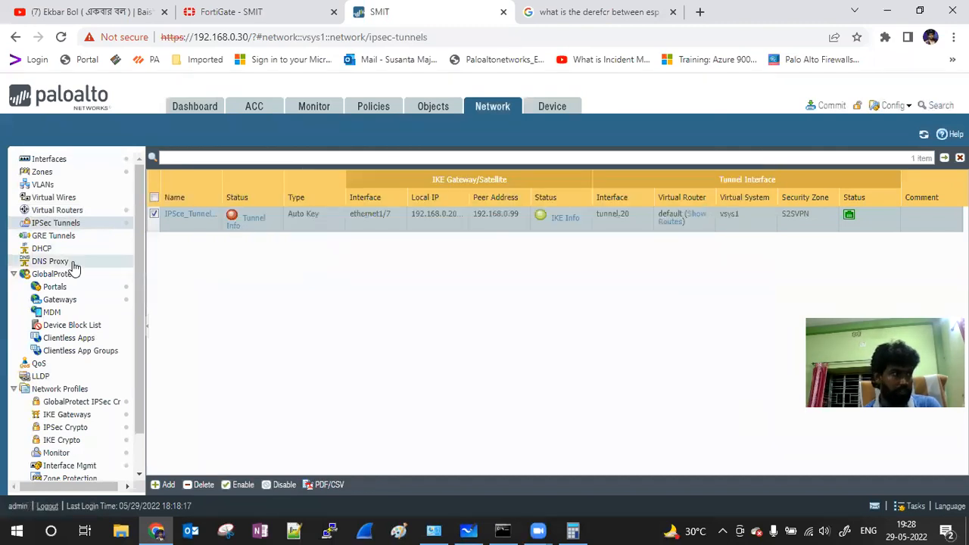
scroll(73, 266, down, 2)
scroll(73, 266, up, 2)
click(78, 415)
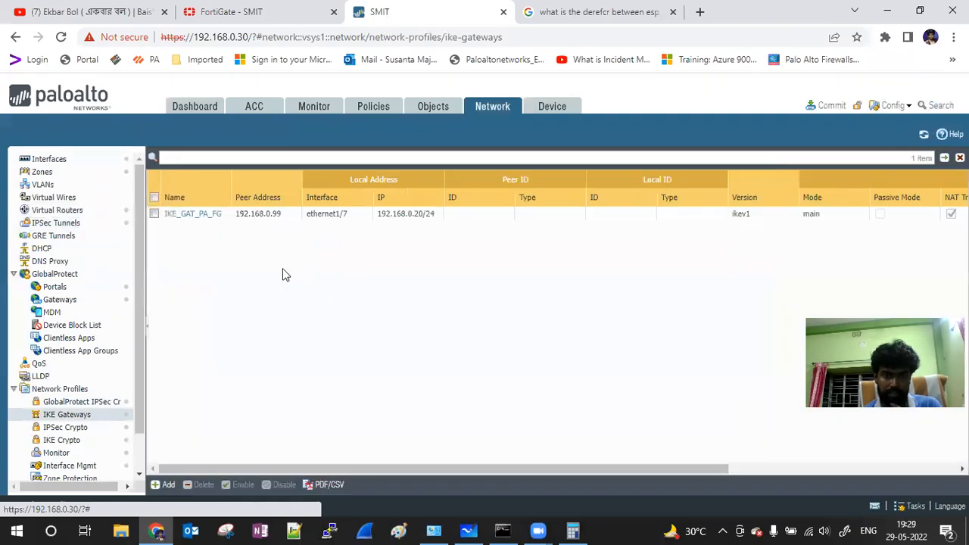
Step: Give IKE_GAT_PA_FG IP-address identification: local 10.10.0.1, peer 172.168.0.1
click(195, 215)
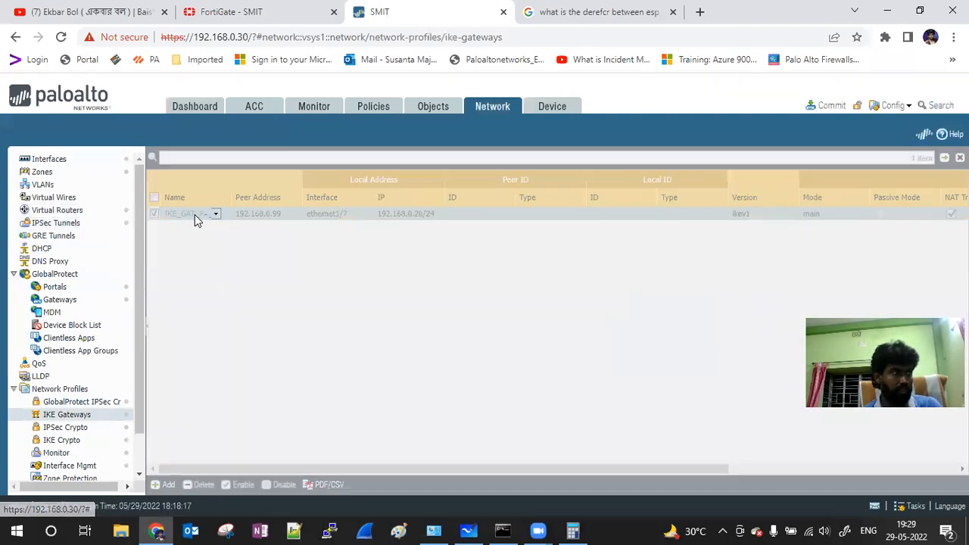
click(519, 373)
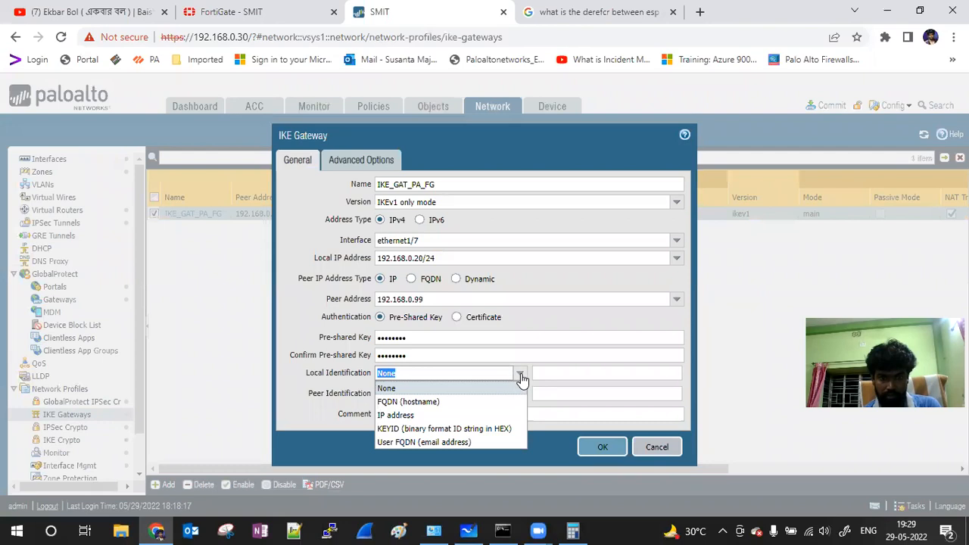
click(413, 414)
click(573, 371)
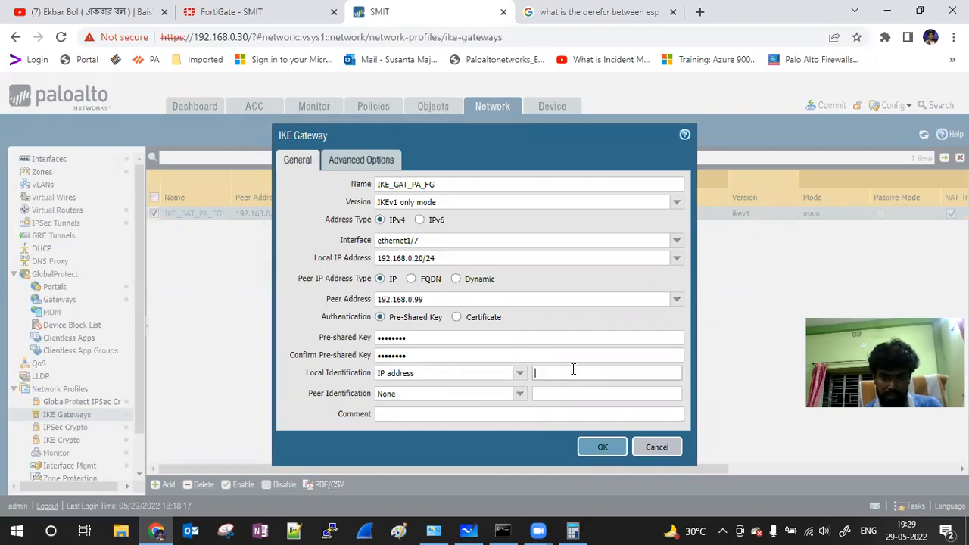
text(192.168.0)
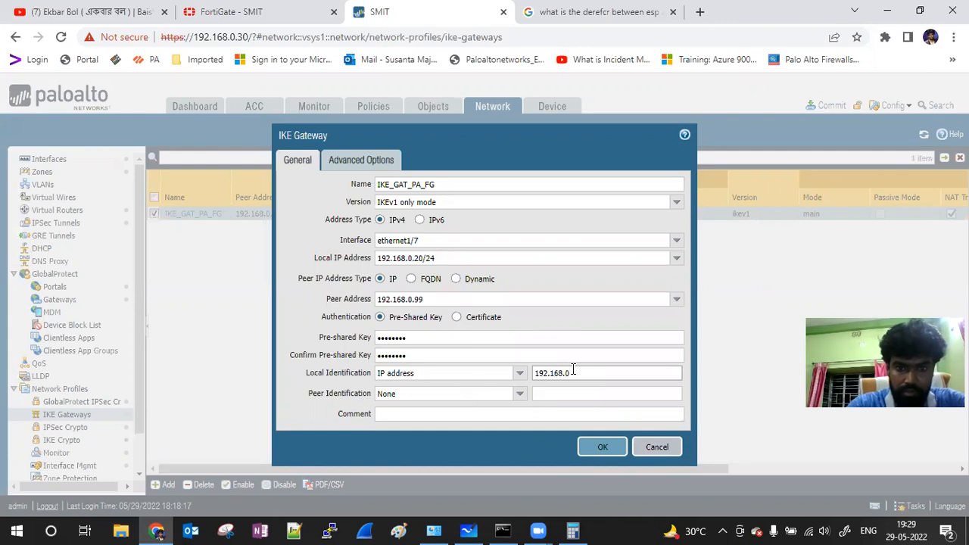
key(BackSpace)
key(BackSpace)
key(BackSpace)
key(BackSpace)
key(BackSpace)
key(BackSpace)
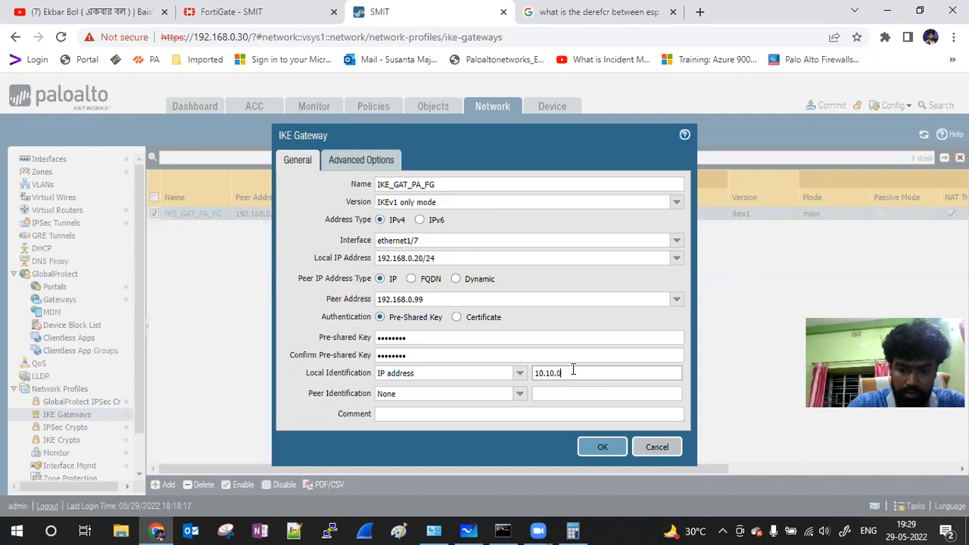
key(Tab)
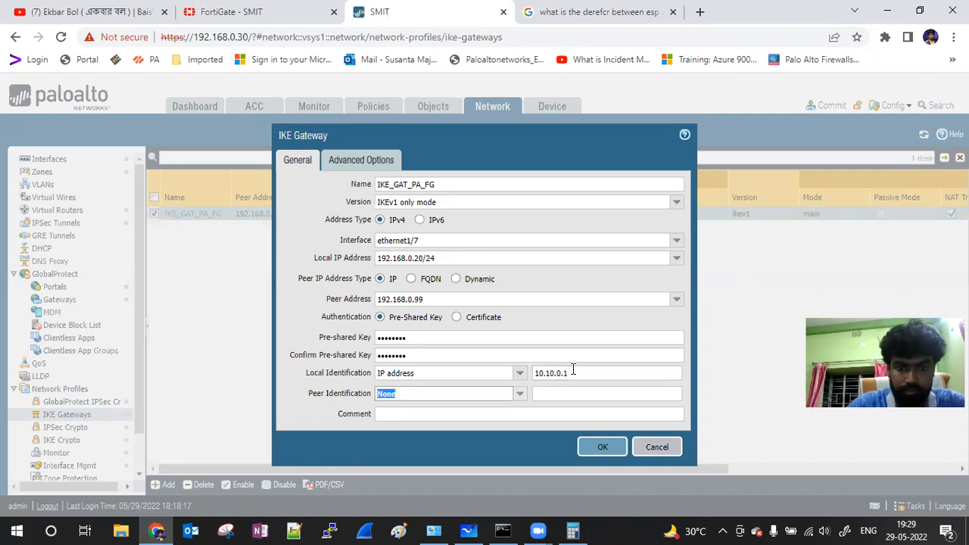
click(516, 394)
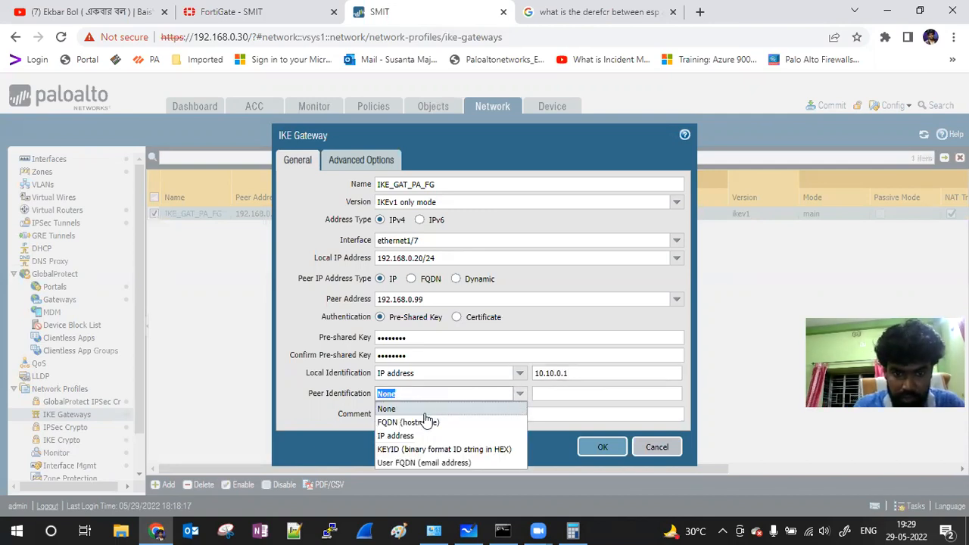
click(399, 436)
click(569, 390)
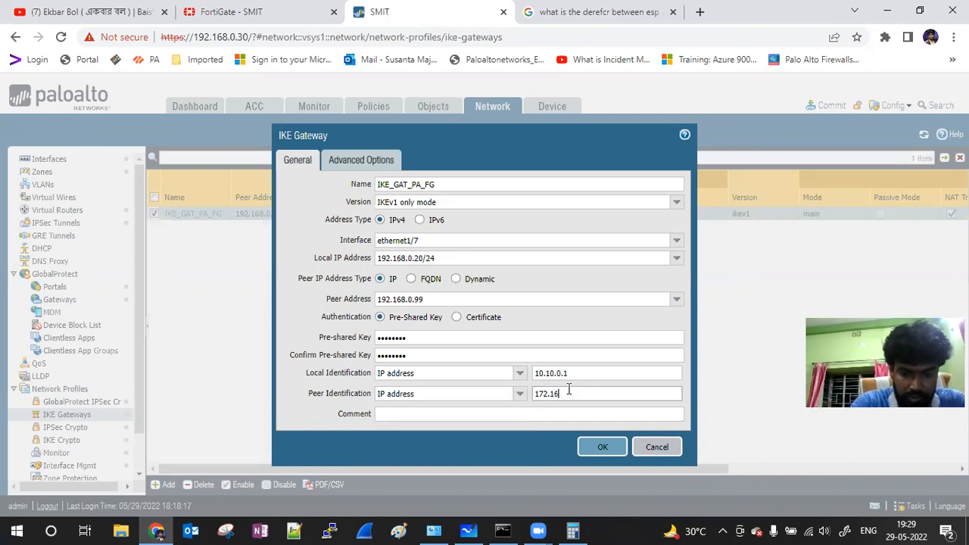
text(172.168.0.1)
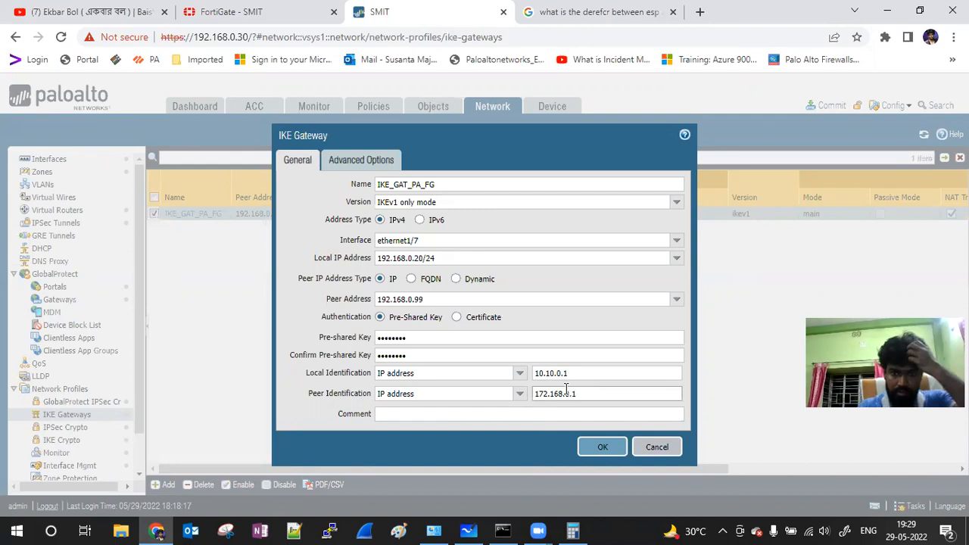
click(600, 449)
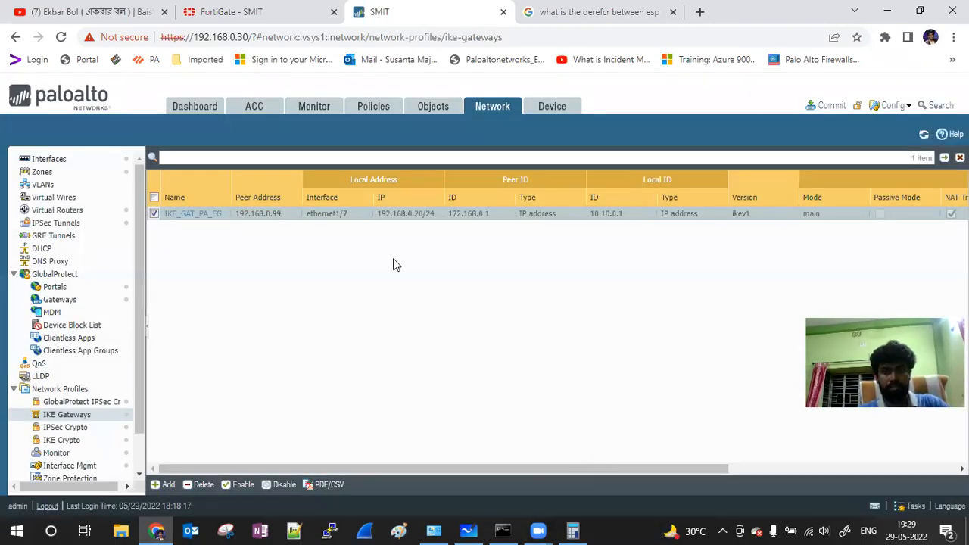
Step: Correct IKE_GAT_PA_FG's peer ID from 172.168.0.1 to 172.16.0.1
click(201, 215)
click(560, 394)
key(BackSpace)
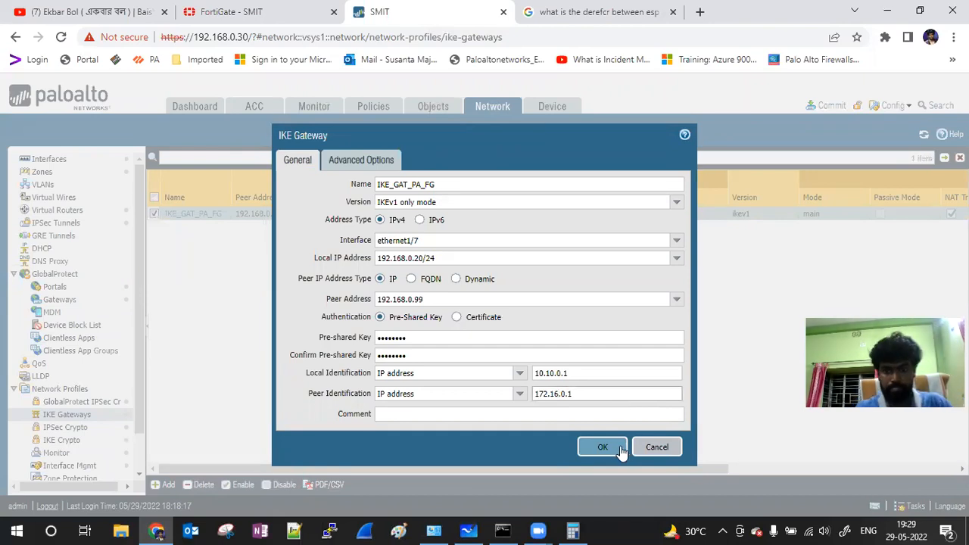
click(619, 449)
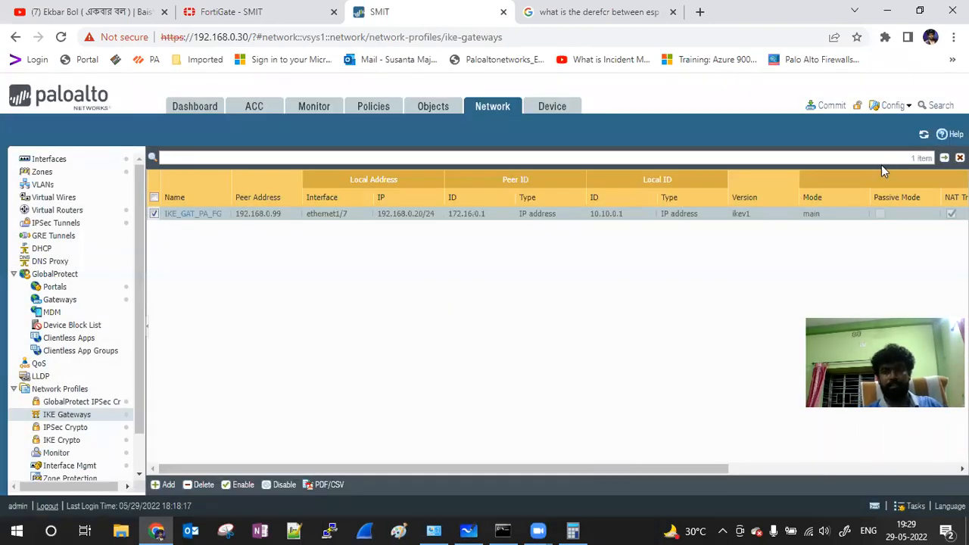
Step: Commit the pending device-and-network changes
click(828, 106)
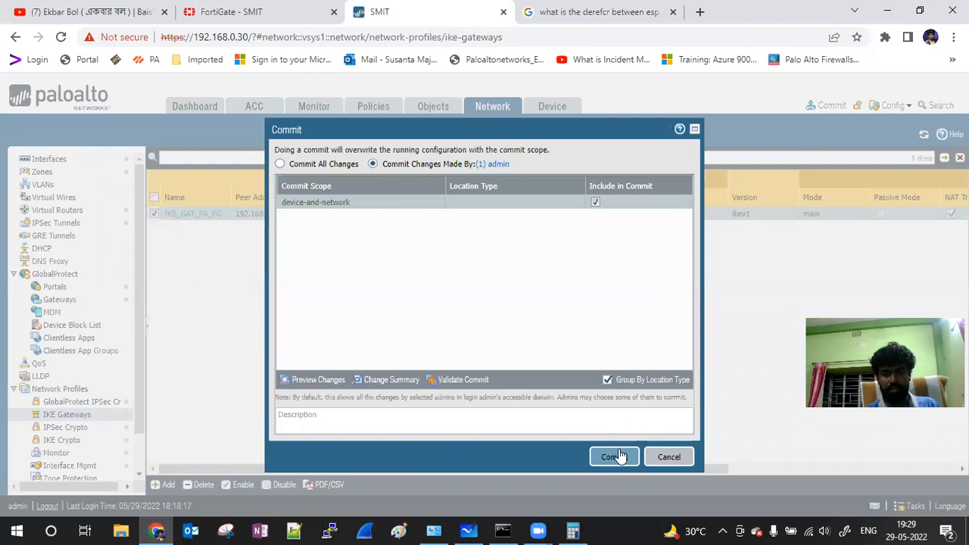
click(617, 457)
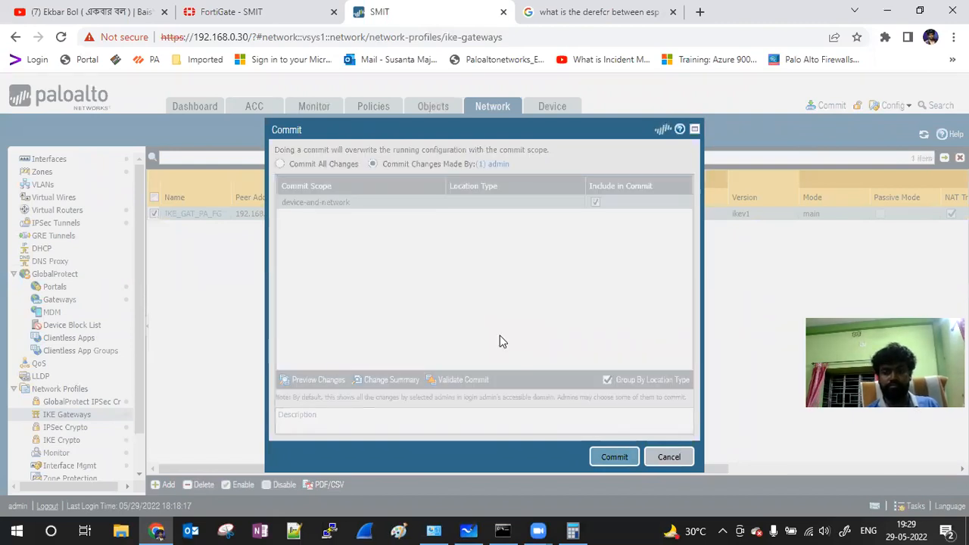
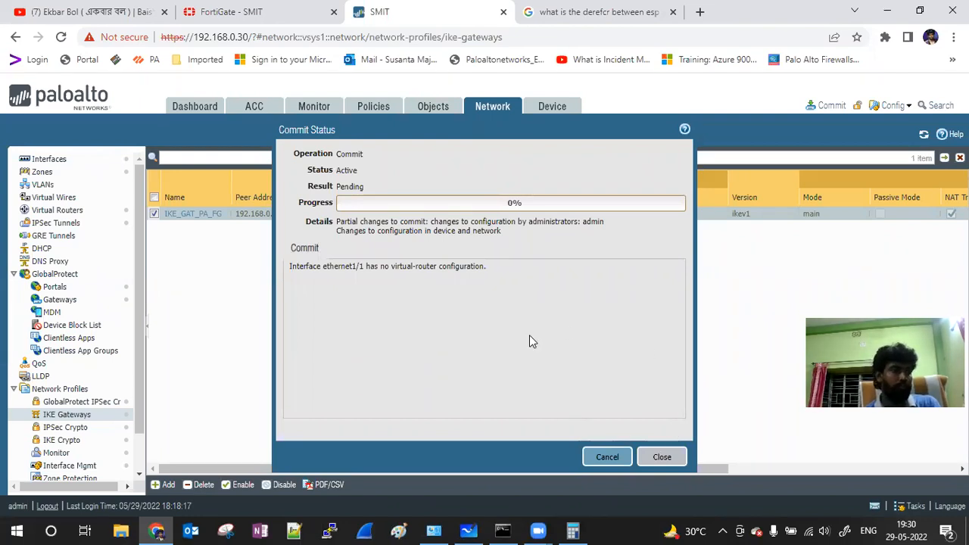
Step: Switch to the FortiGate IPsec Monitor, where tunnel FG-PA-S2S to 192.168.0.20 shows down
click(235, 12)
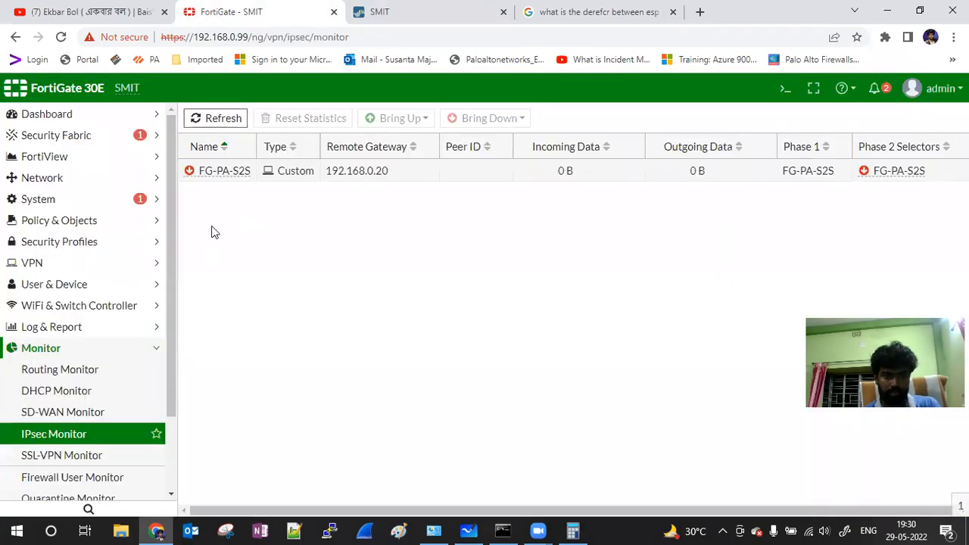
Step: Refresh the FortiGate IPsec Monitor tunnel list several times
click(209, 120)
click(209, 121)
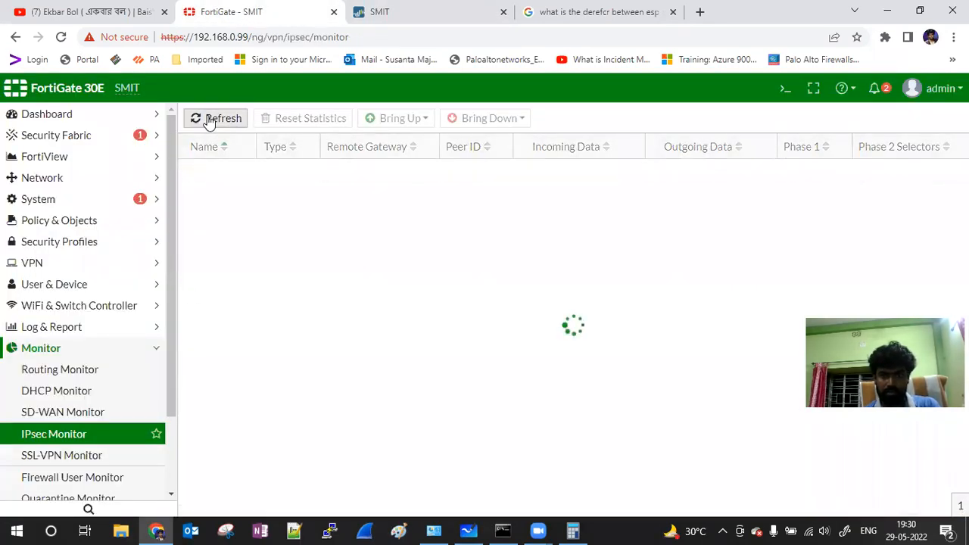
click(210, 122)
click(210, 122)
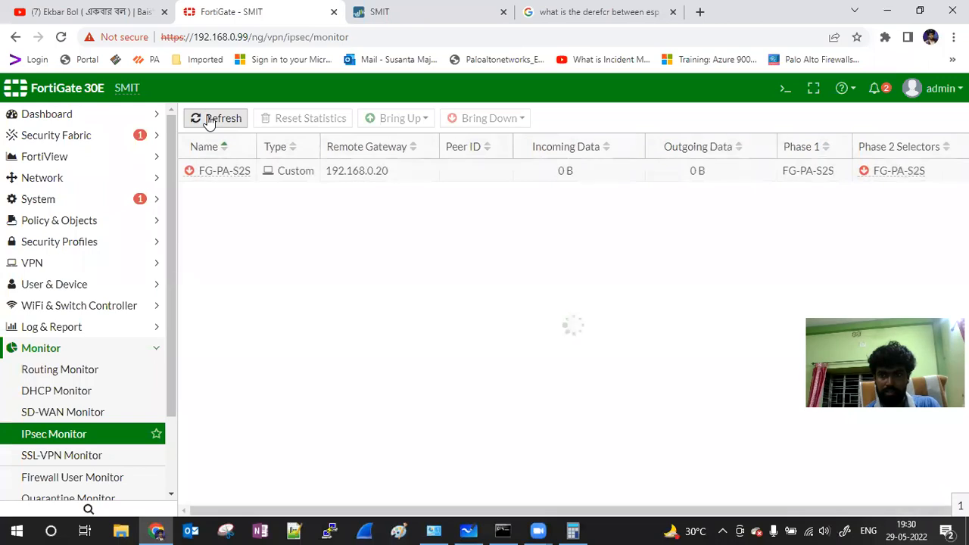
Step: Bring up all phase 2 selectors of FG-PA-S2S twice; the tunnel stays down with 0 B traffic
click(224, 173)
click(373, 123)
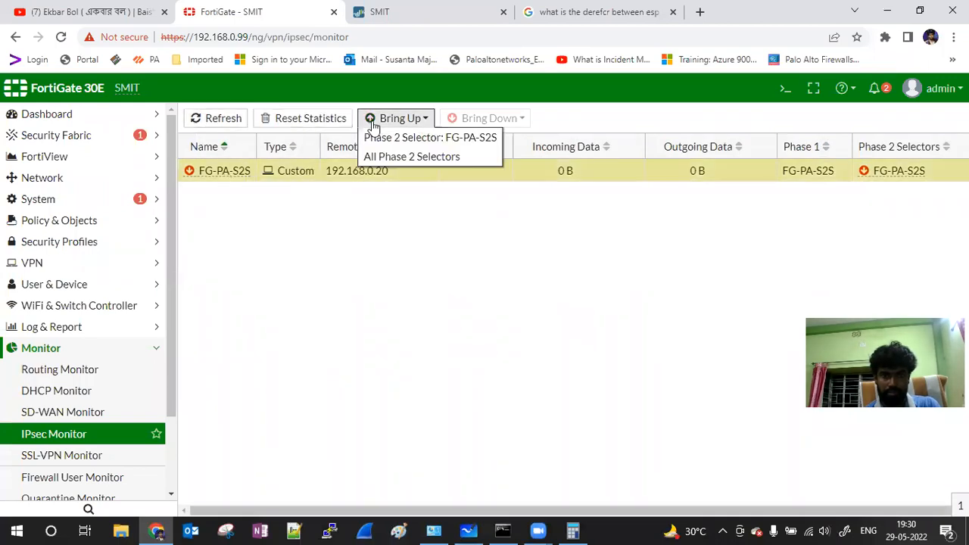
click(377, 156)
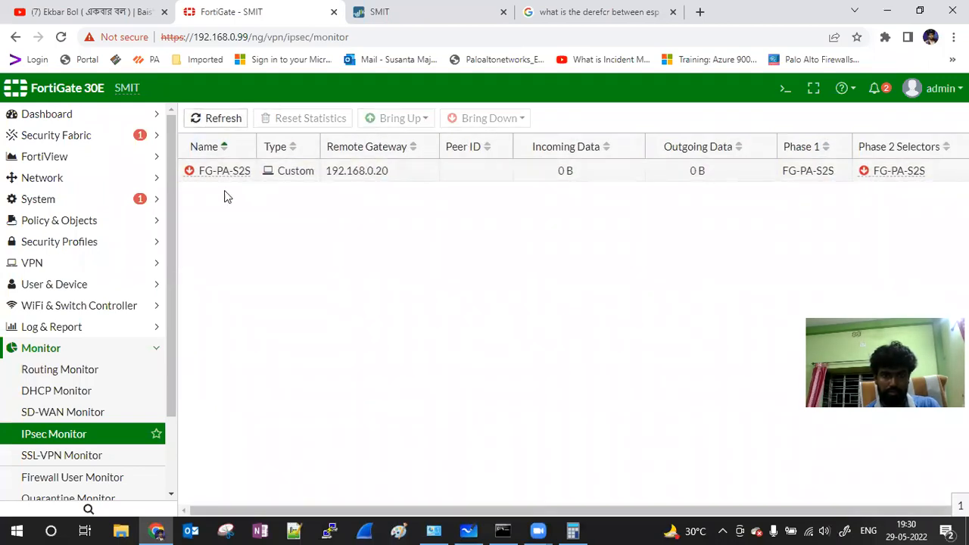
click(225, 172)
click(395, 119)
click(385, 156)
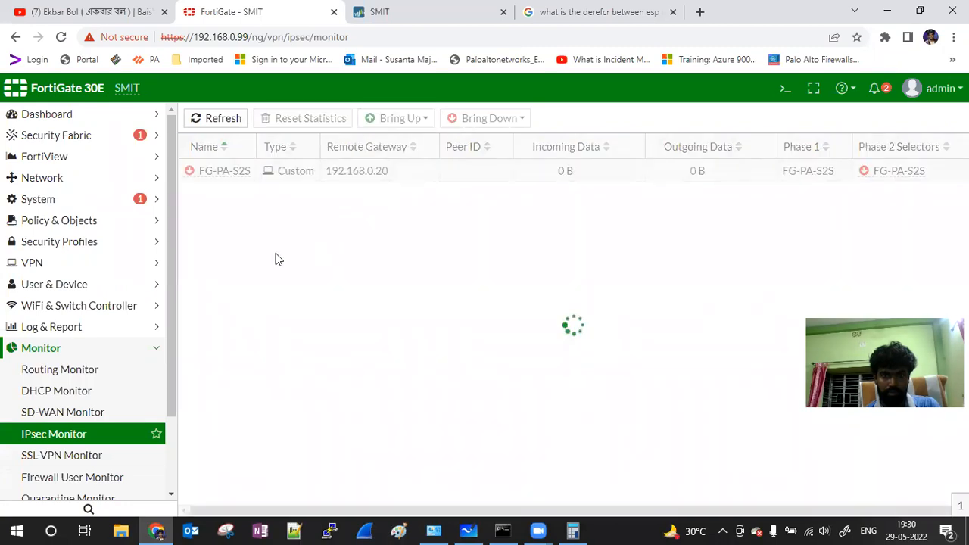
scroll(129, 261, down, 2)
scroll(129, 261, up, 1)
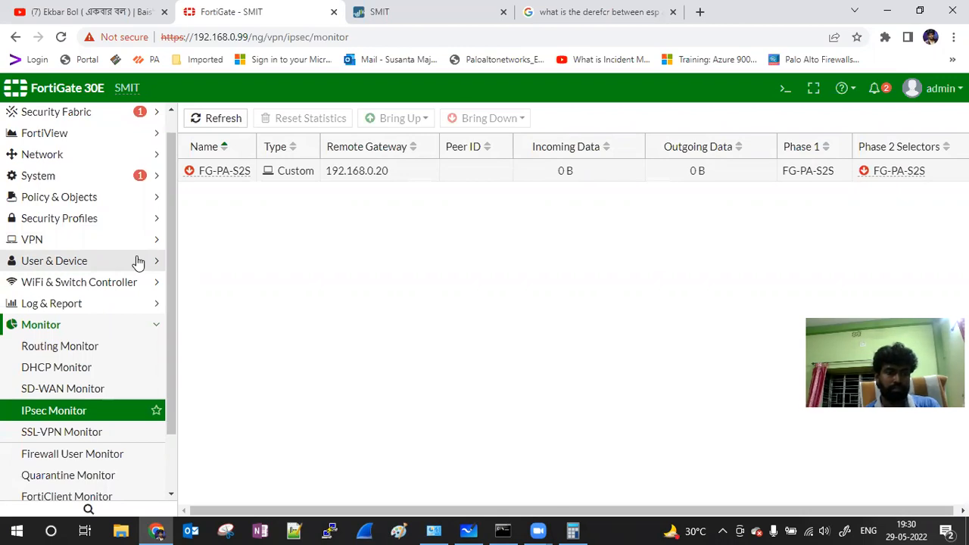
Step: Review the IPv4 policy list, noting policy 8's warning that all source interfaces are down
click(80, 199)
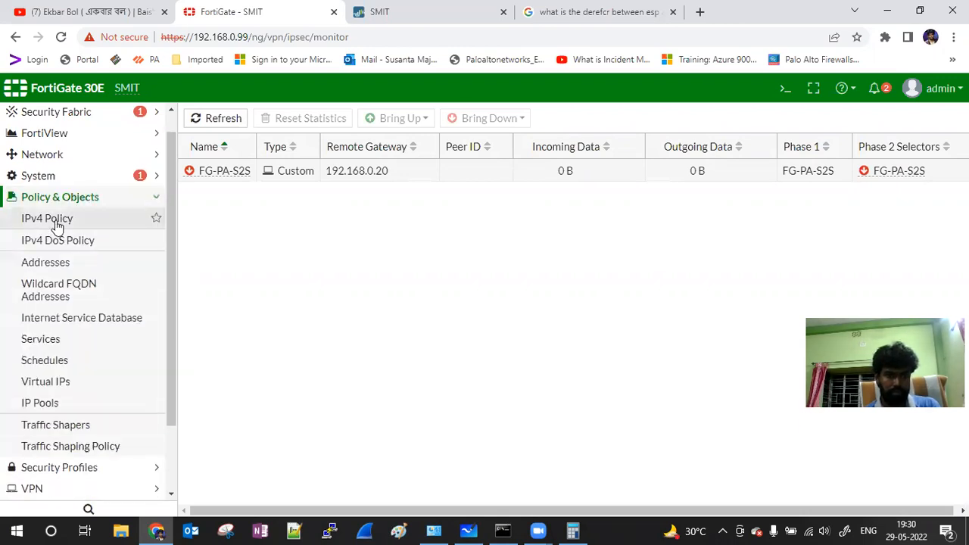
click(58, 224)
mouse_move(345, 186)
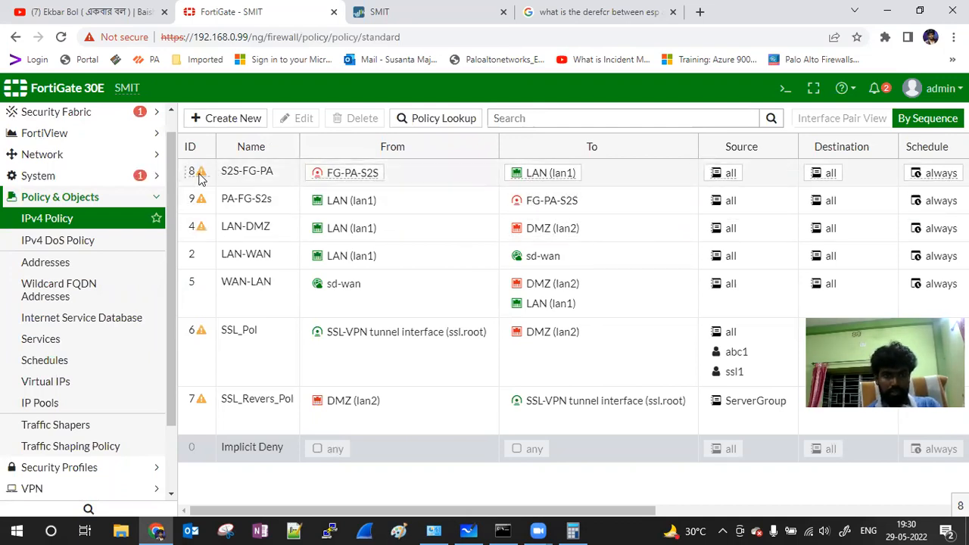
mouse_move(201, 176)
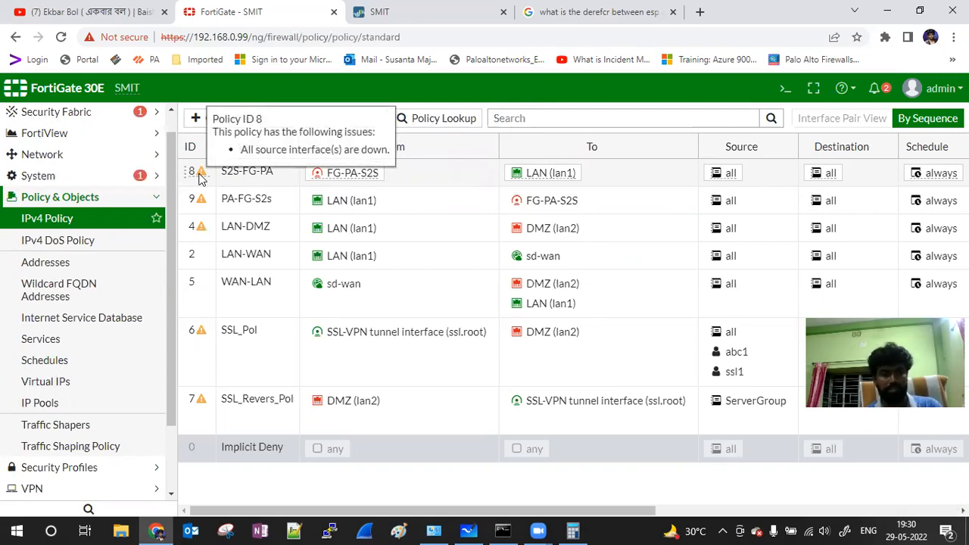
Step: Go to the VPN > Overlay Controller VPN page
click(156, 203)
click(44, 264)
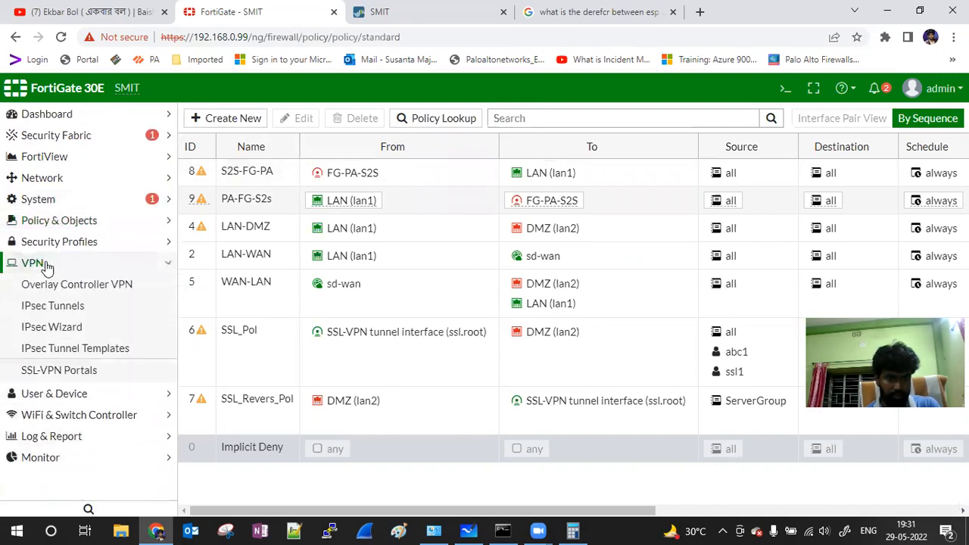
click(77, 294)
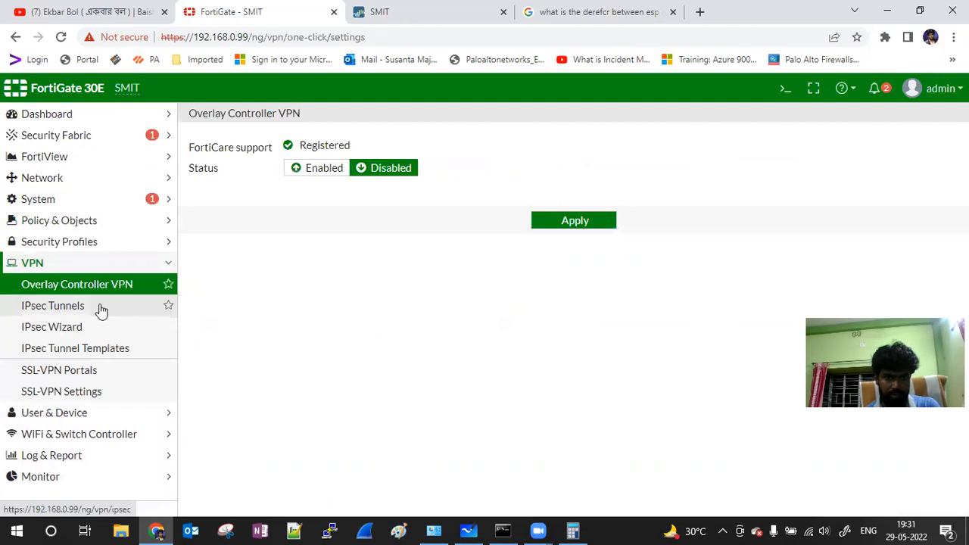
Step: Open tunnel FG-PA-S2S and keep NAT Traversal set to Enable in its network settings
click(77, 310)
double_click(219, 203)
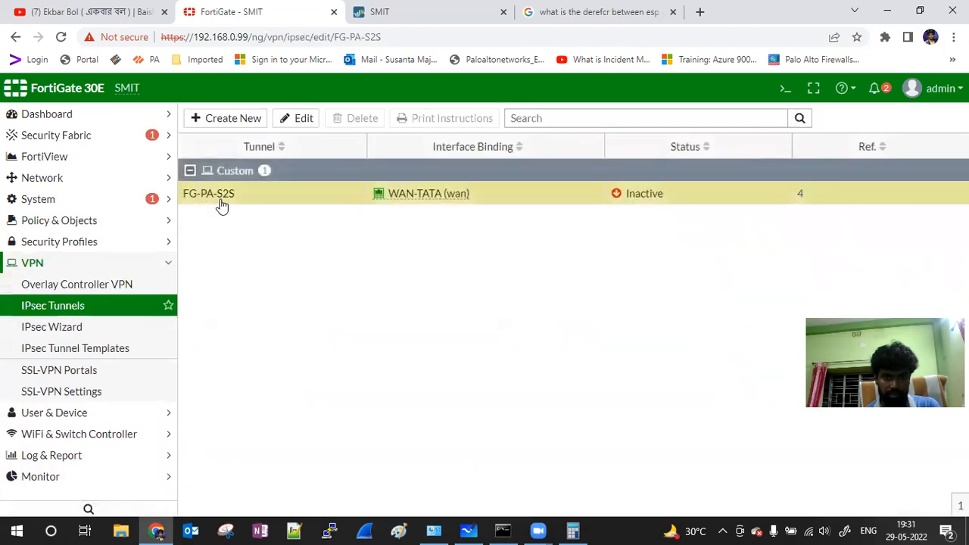
click(605, 215)
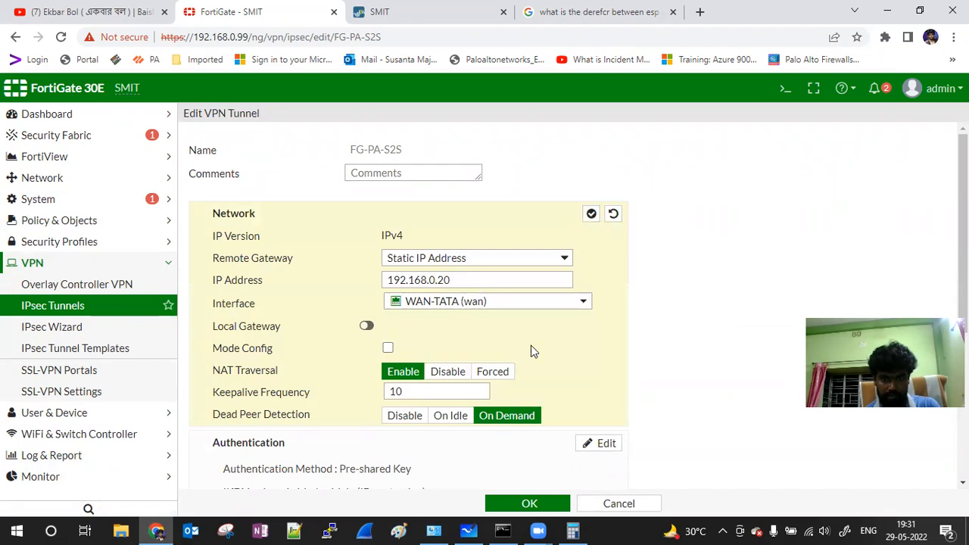
scroll(509, 345, down, 2)
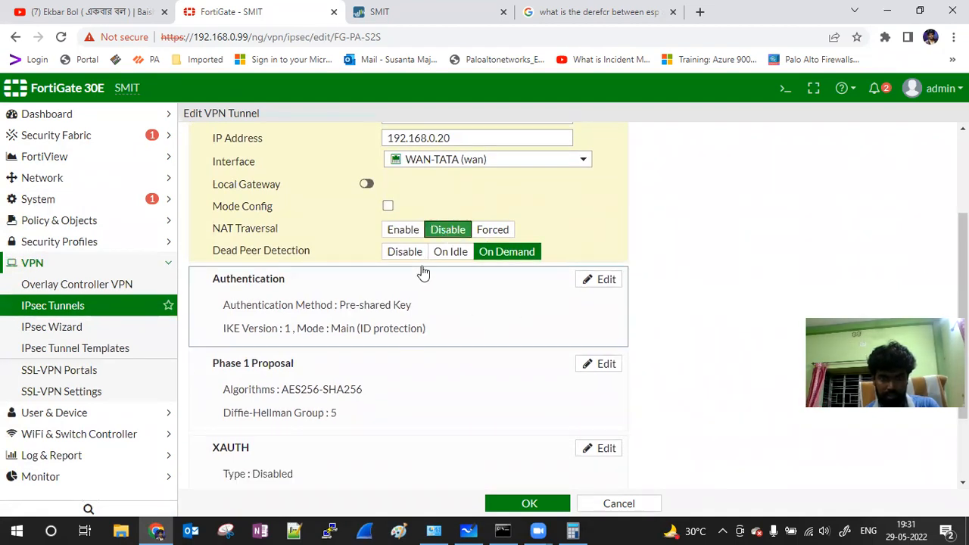
click(402, 230)
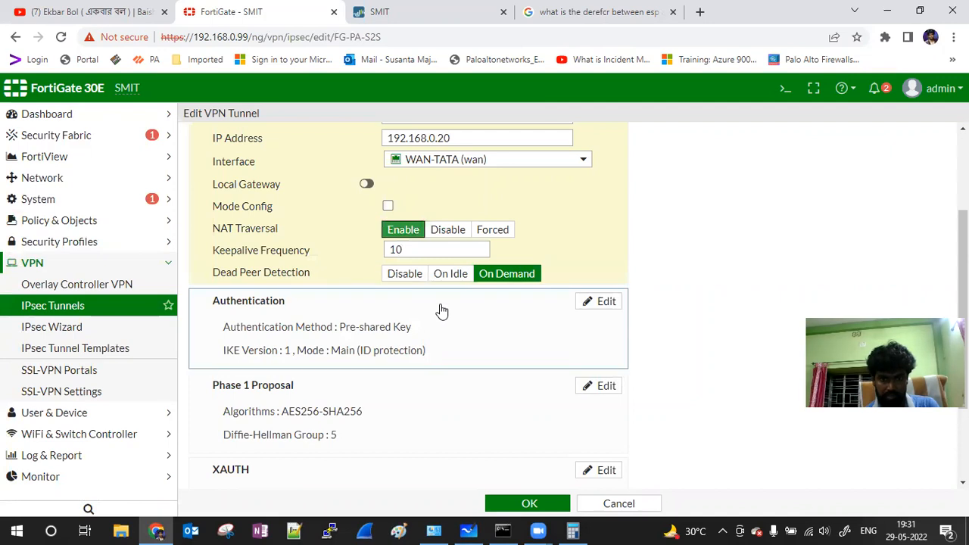
scroll(442, 313, down, 1)
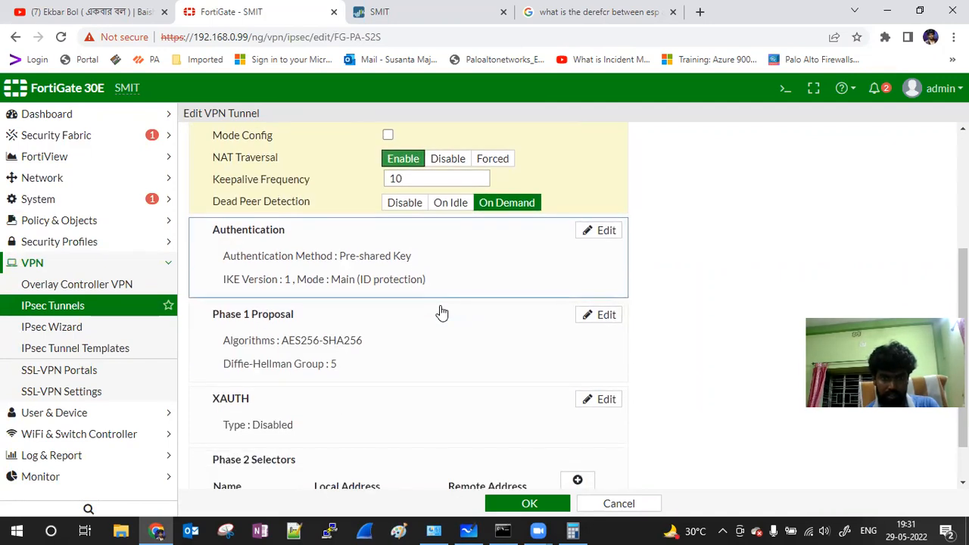
Step: Re-enter the tunnel's pre-shared key and open the Phase 1 proposal for editing
click(585, 234)
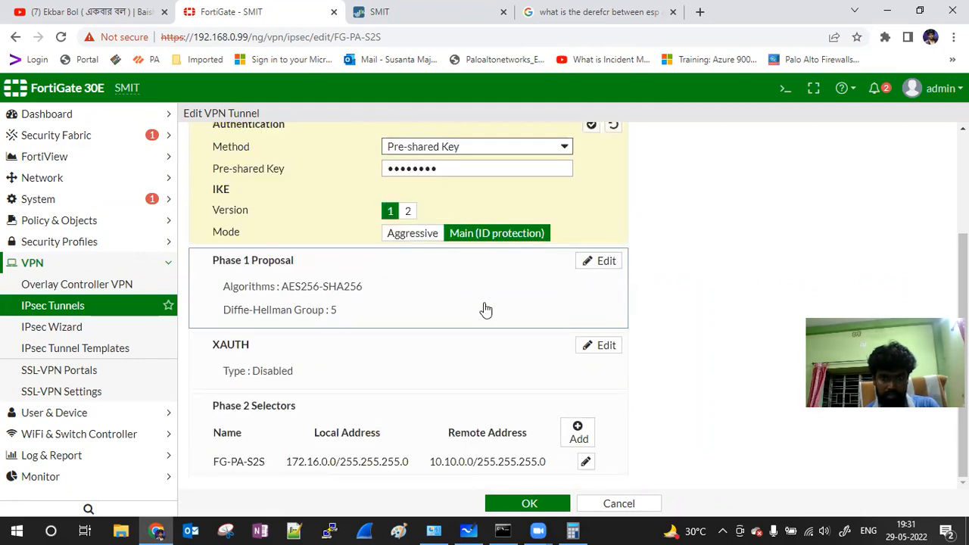
click(487, 172)
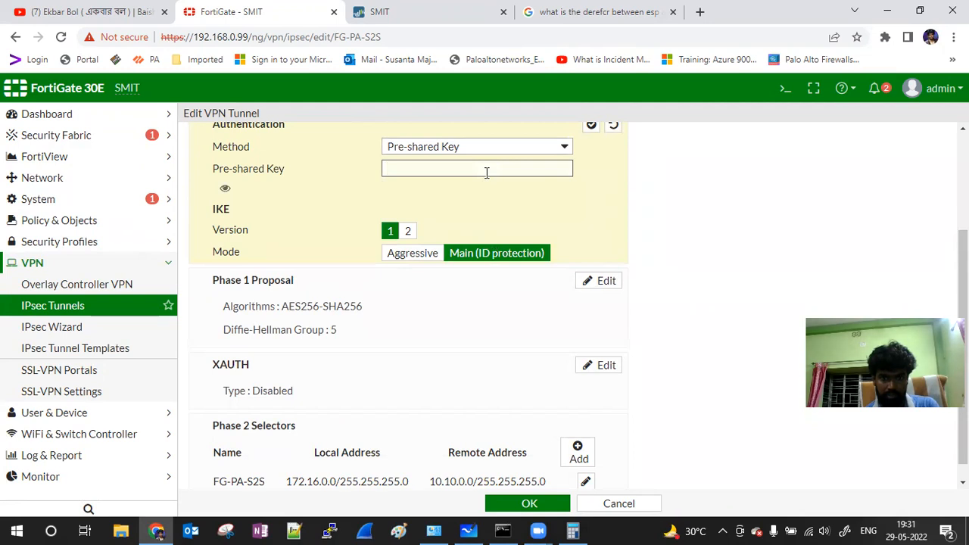
text(••••)
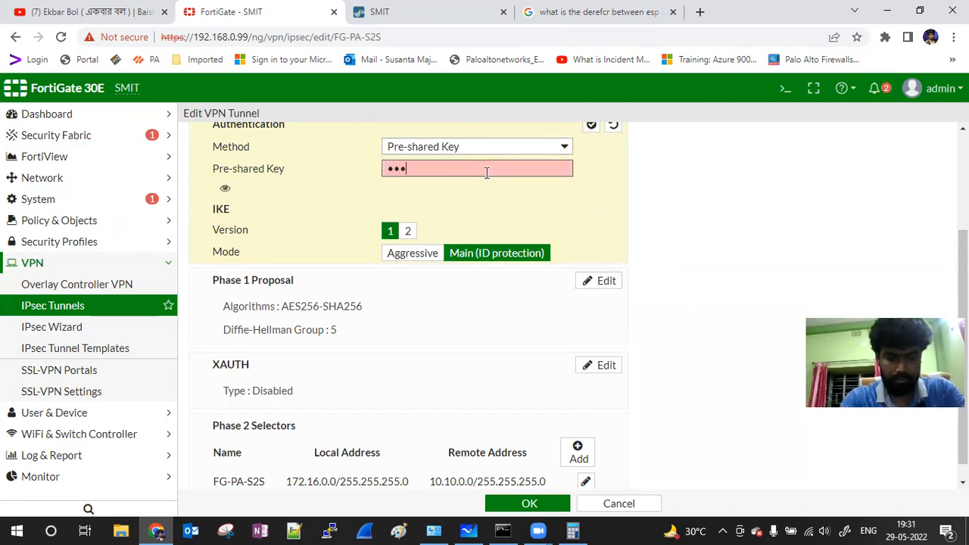
text(•••••)
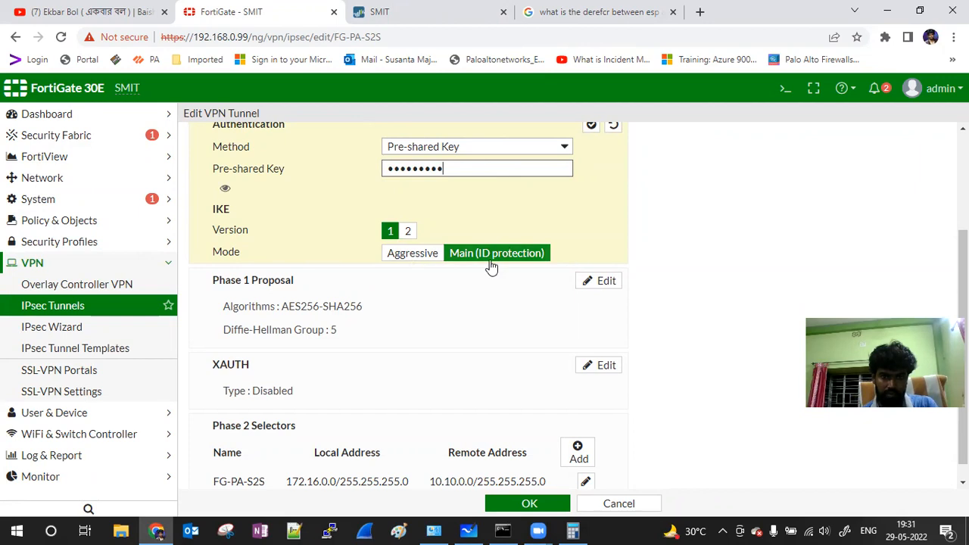
click(605, 281)
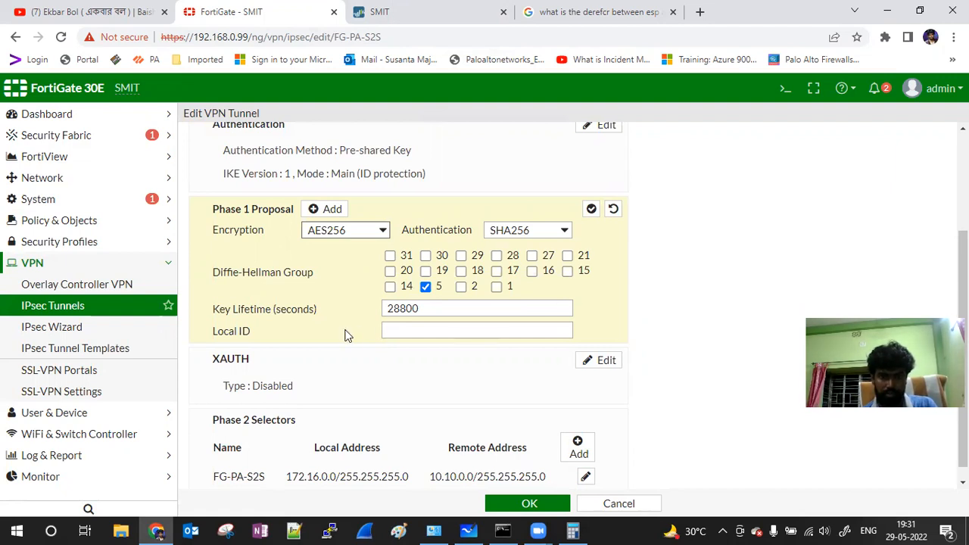
Step: Enable Autokey Keep Alive on the FG-PA-S2S phase 2 selector and save the tunnel
scroll(427, 346, down, 1)
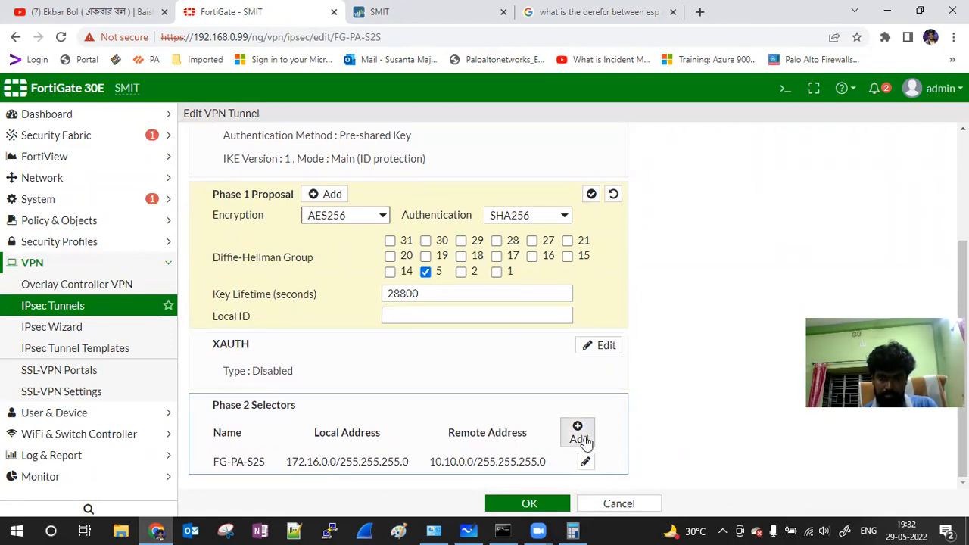
click(585, 462)
scroll(675, 413, down, 2)
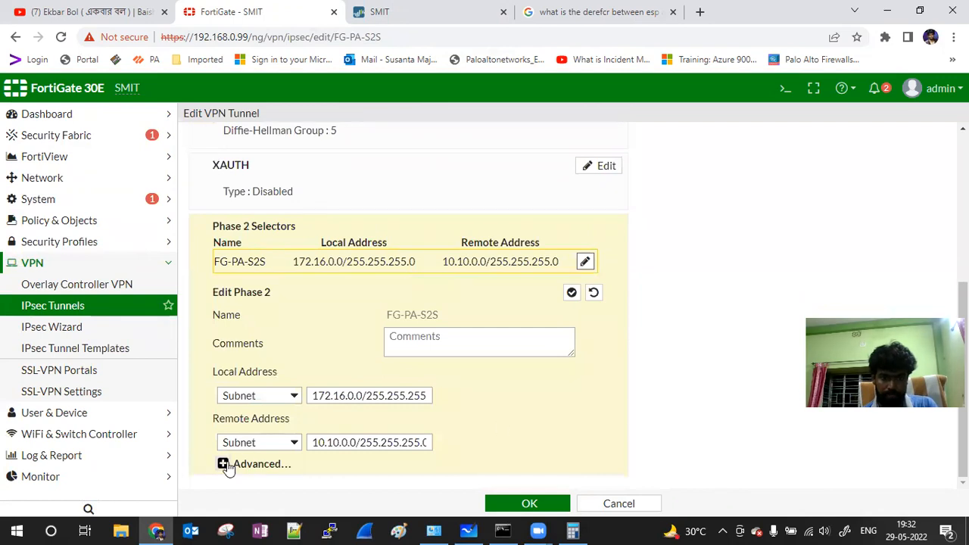
click(223, 463)
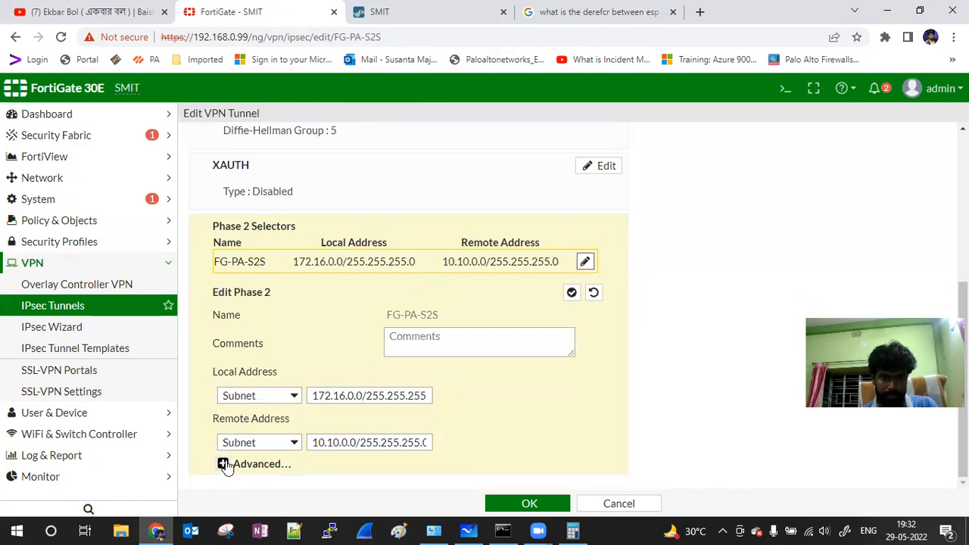
scroll(402, 347, down, 1)
scroll(401, 347, down, 4)
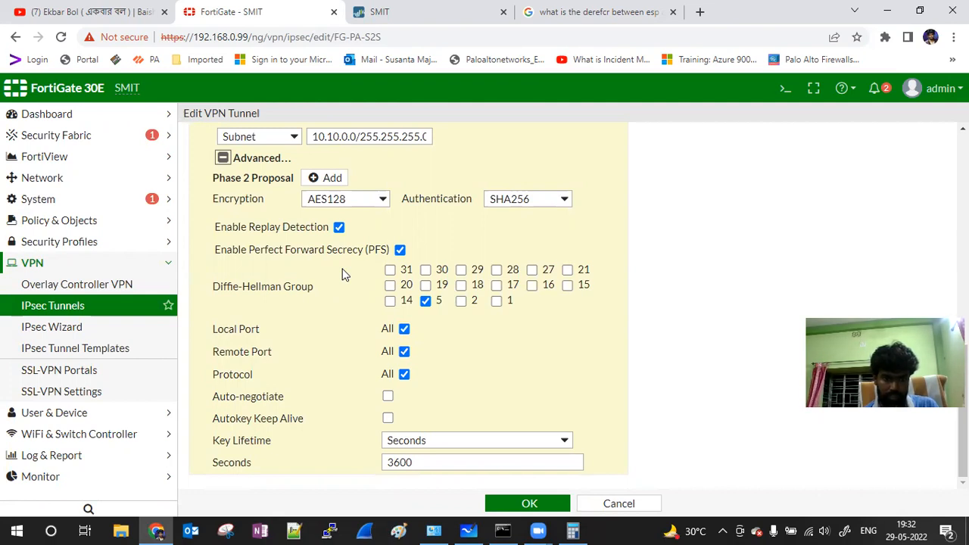
click(388, 419)
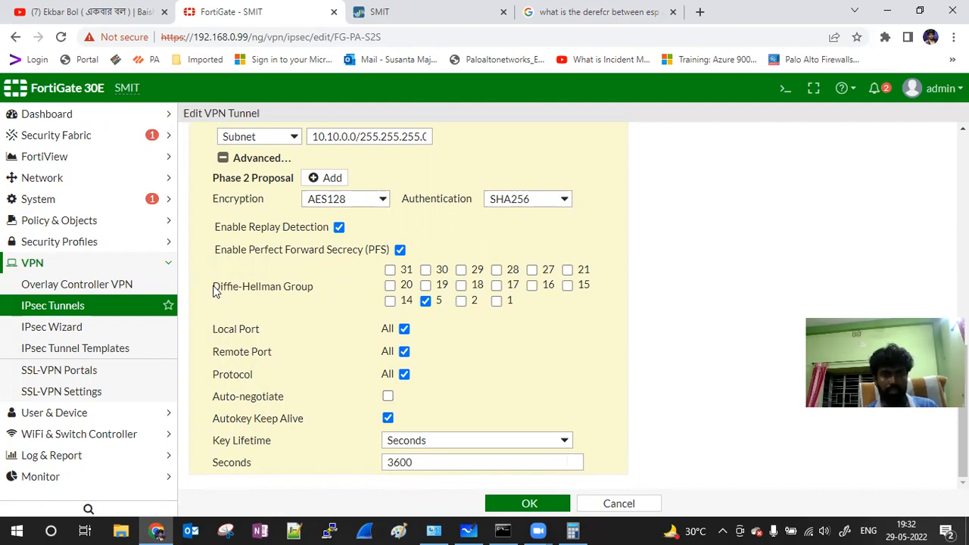
click(544, 500)
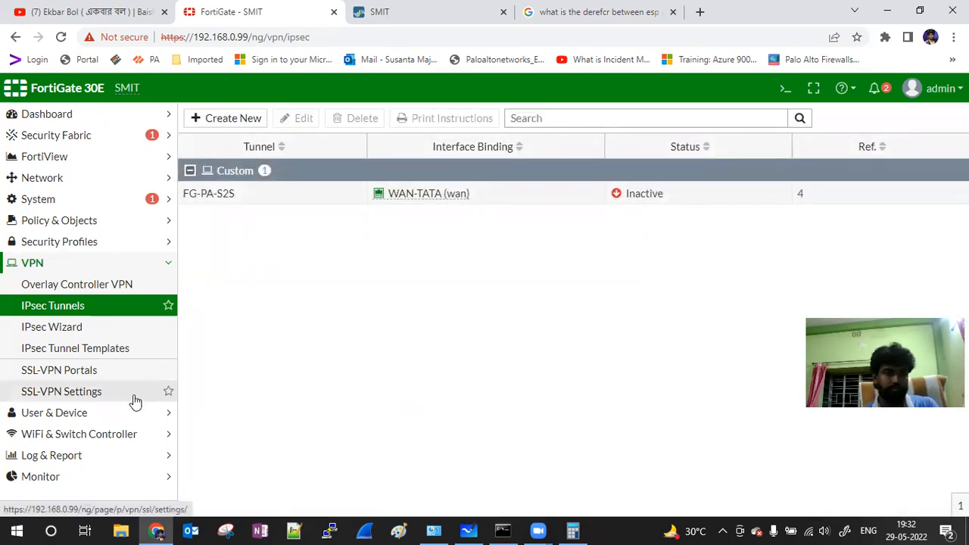
Step: Recheck FG-PA-S2S in the IPsec Monitor, still down, then return to the Palo Alto page
click(66, 476)
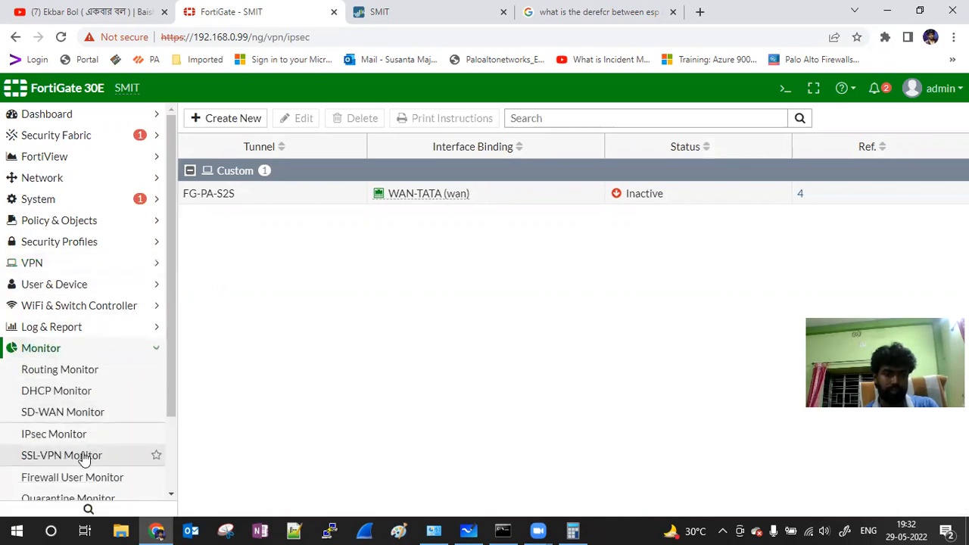
click(65, 436)
click(217, 124)
click(216, 124)
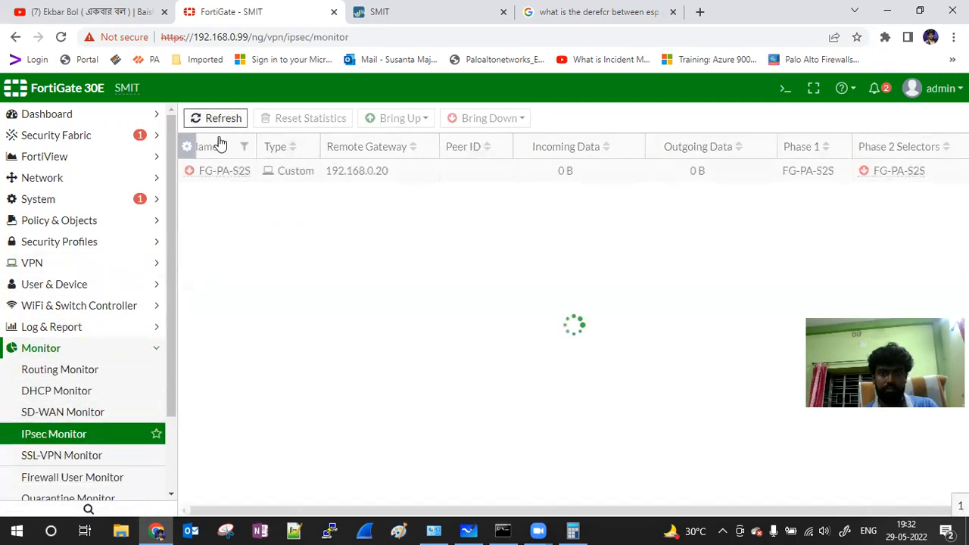
click(444, 11)
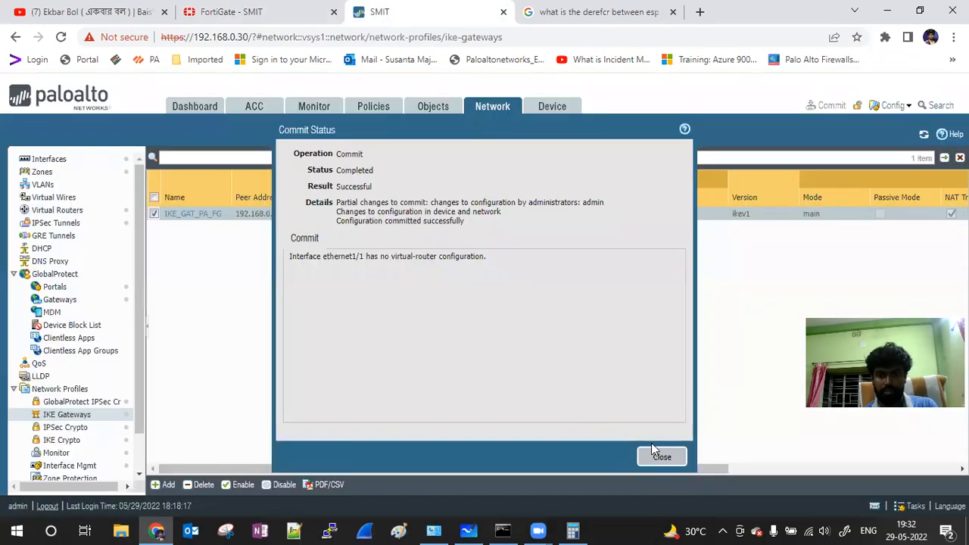
Step: Dismiss the commit results and refresh the IPSec Tunnels list; IPSce_Tunnel_PA_FG remains down
click(662, 457)
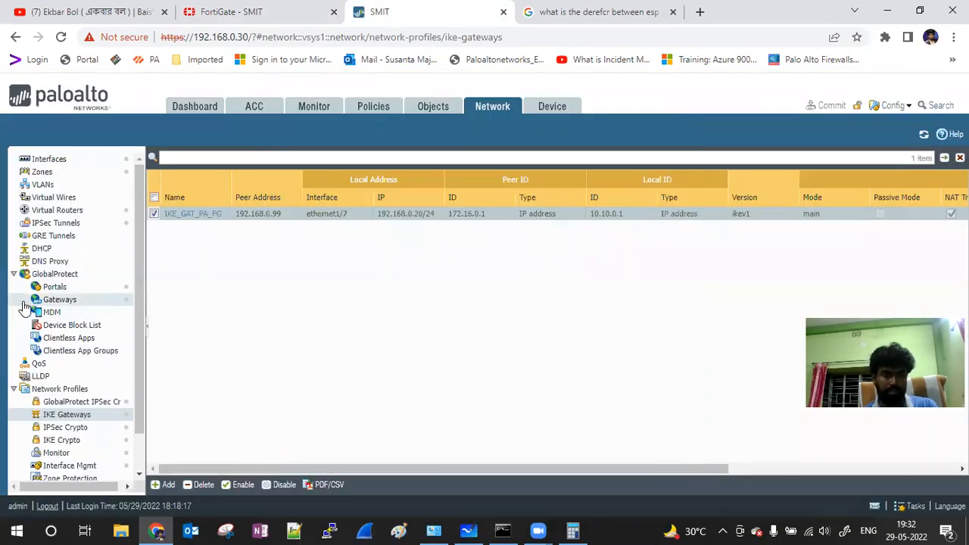
click(68, 223)
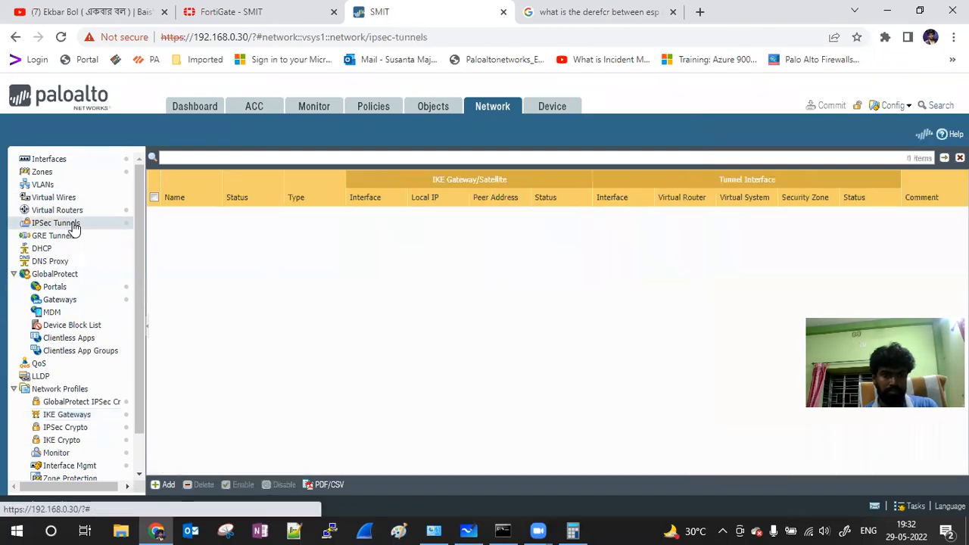
click(924, 136)
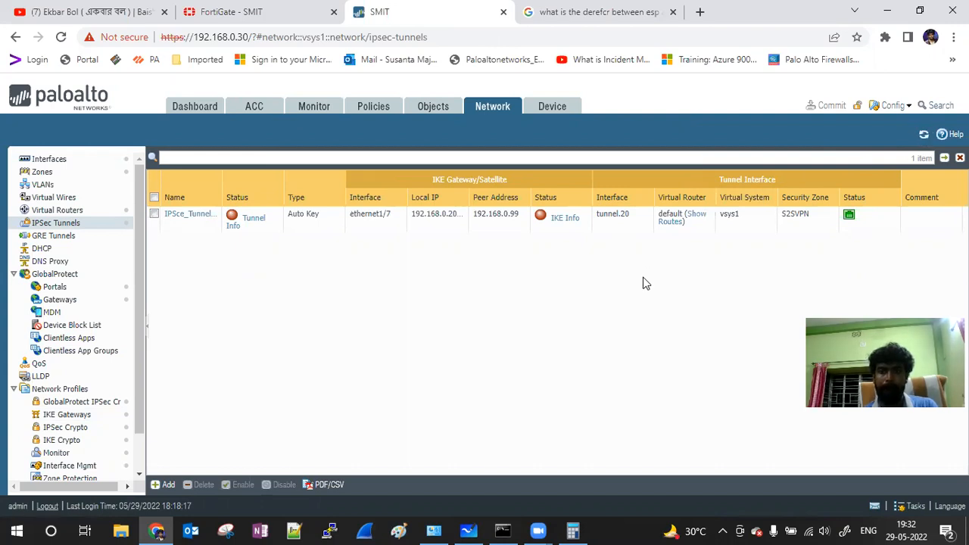
click(924, 135)
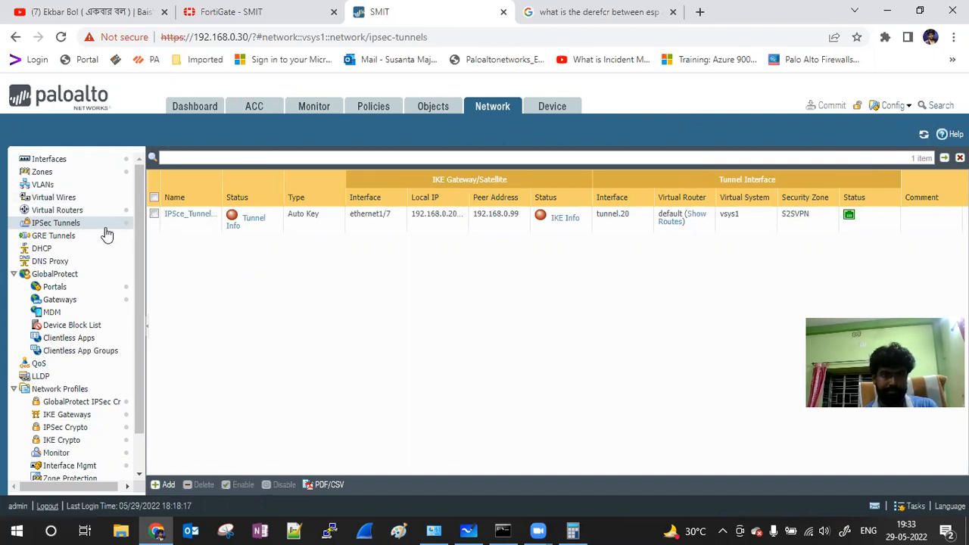
click(924, 134)
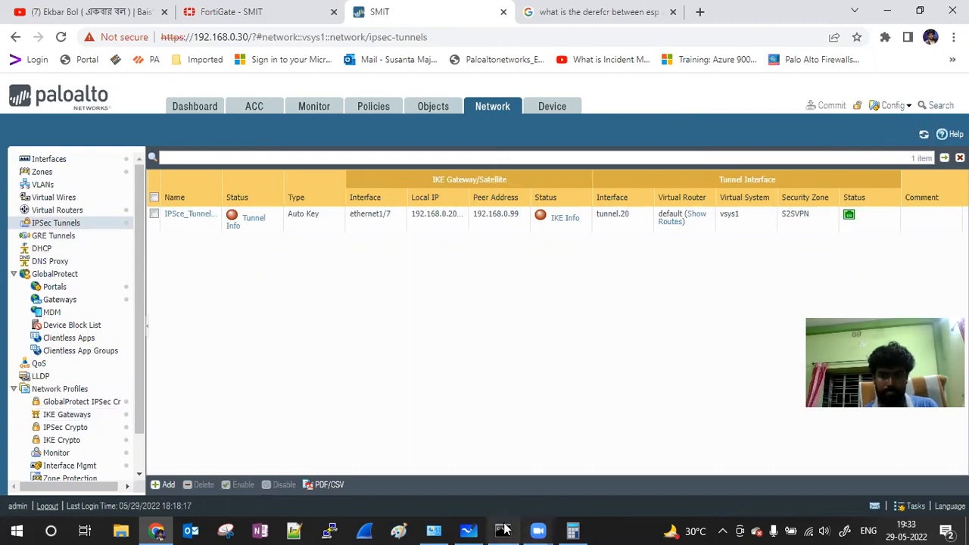
Step: Check the running ping window on the LAN host, then minimize it
click(503, 531)
click(636, 30)
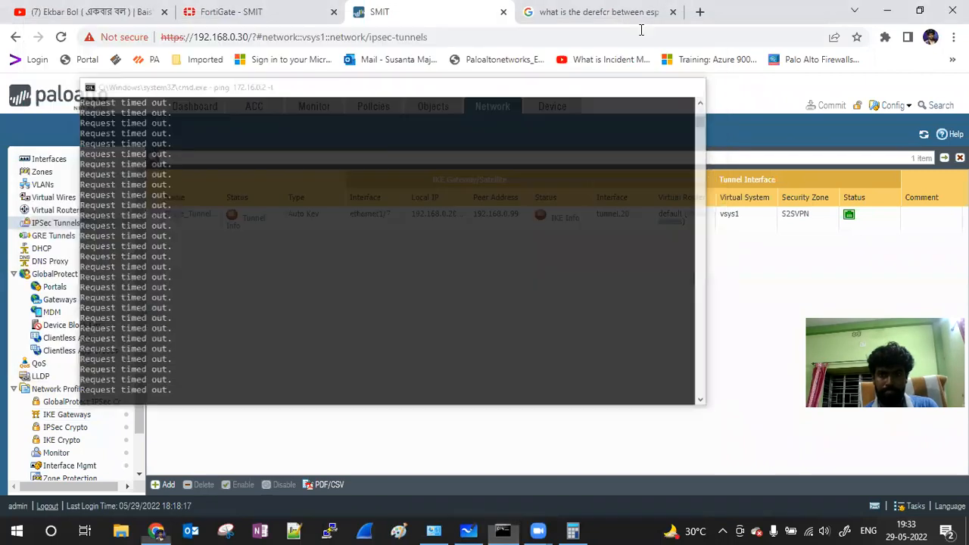
scroll(89, 354, down, 2)
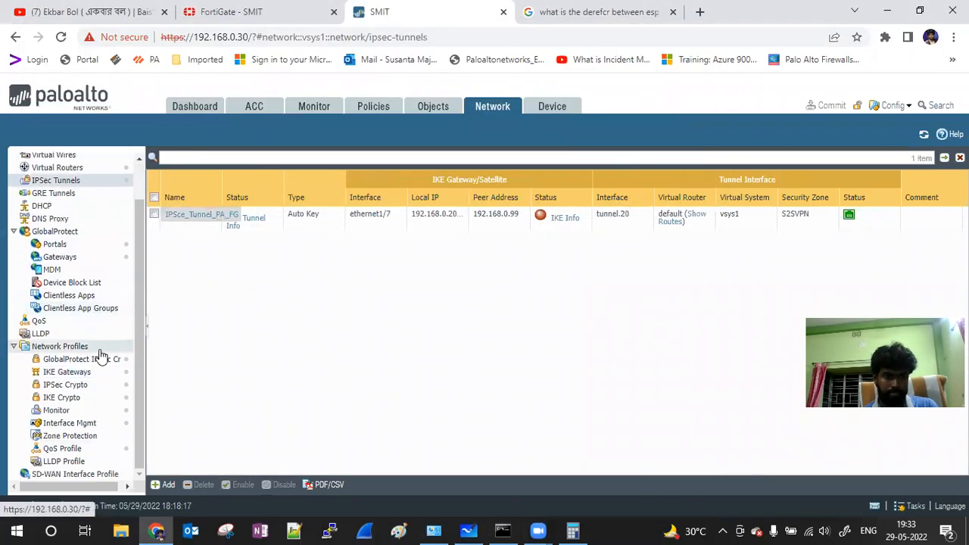
Step: Refresh the IKE Gateways list and open IKE_GAT_PA_FG (IKEv1, ethernet1/7, peer 192.168.0.99)
click(82, 378)
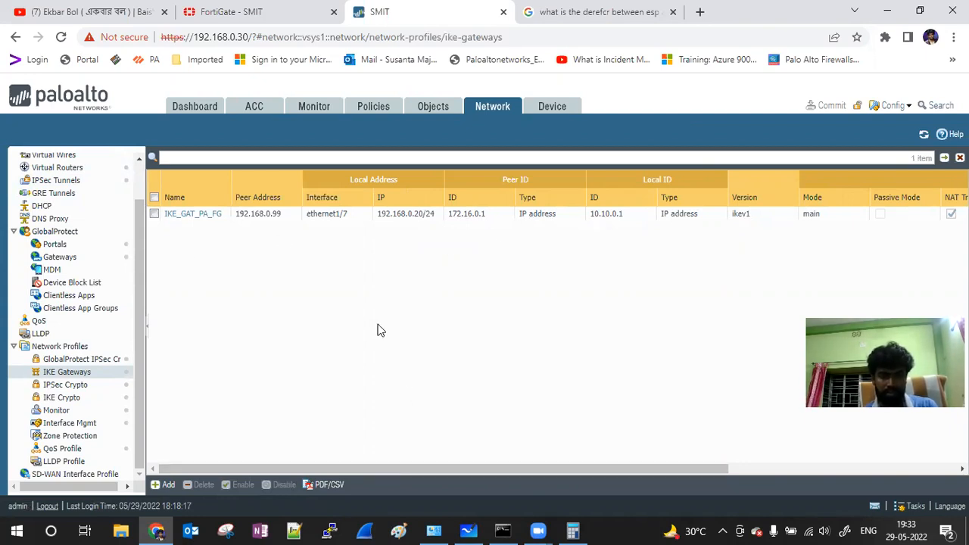
click(923, 134)
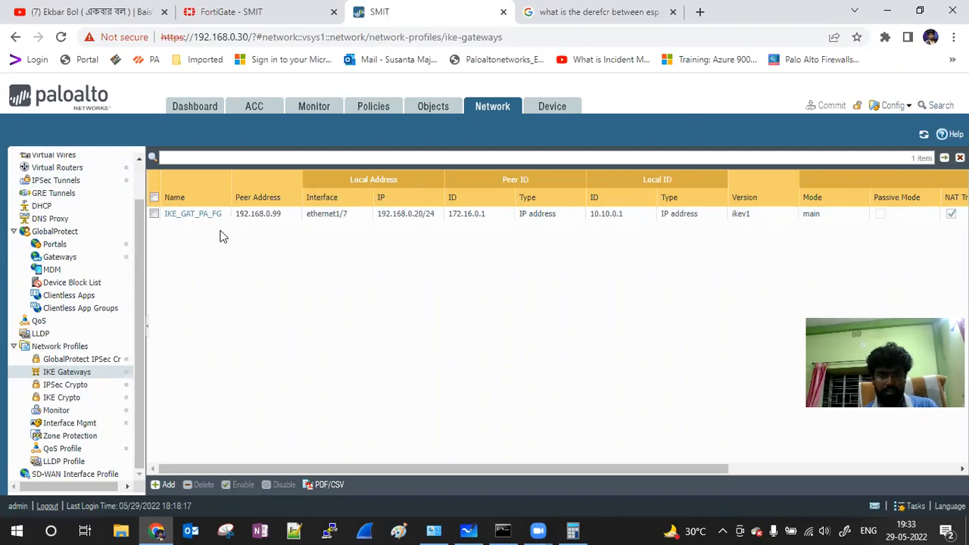
click(191, 215)
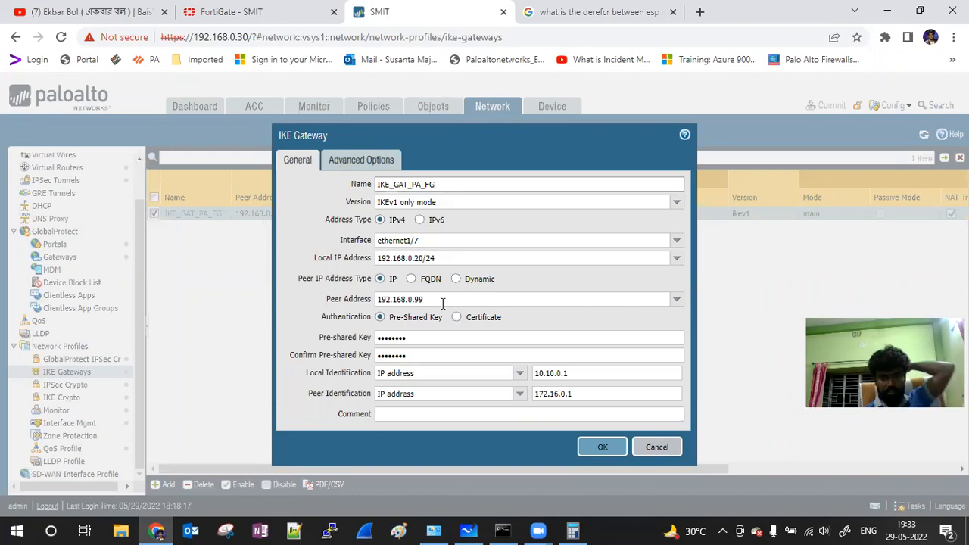
Step: Switch to the FortiGate browser tab showing the IPsec Monitor
click(249, 12)
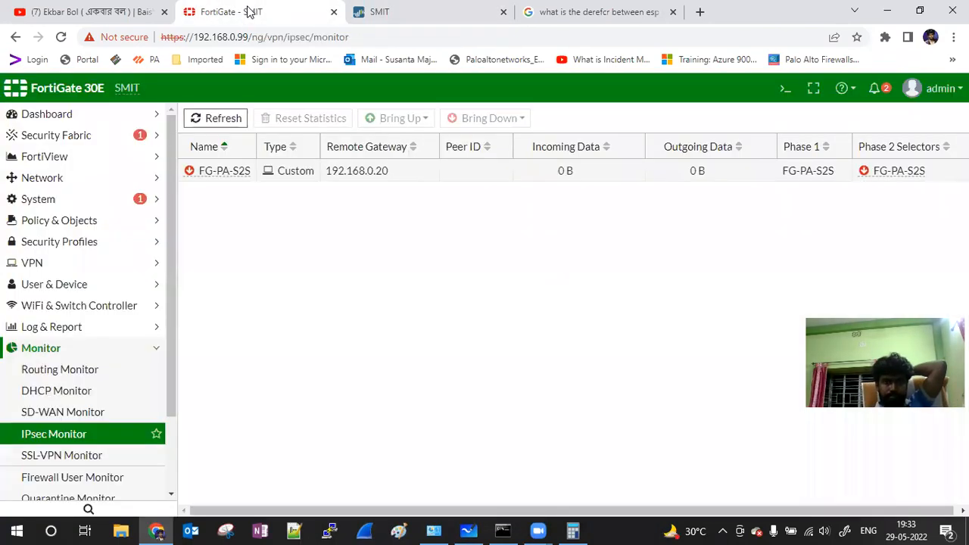
Step: Review the FortiGate interface list and addresses, then return to the IKE_GAT_PA_FG dialog
click(73, 178)
click(76, 201)
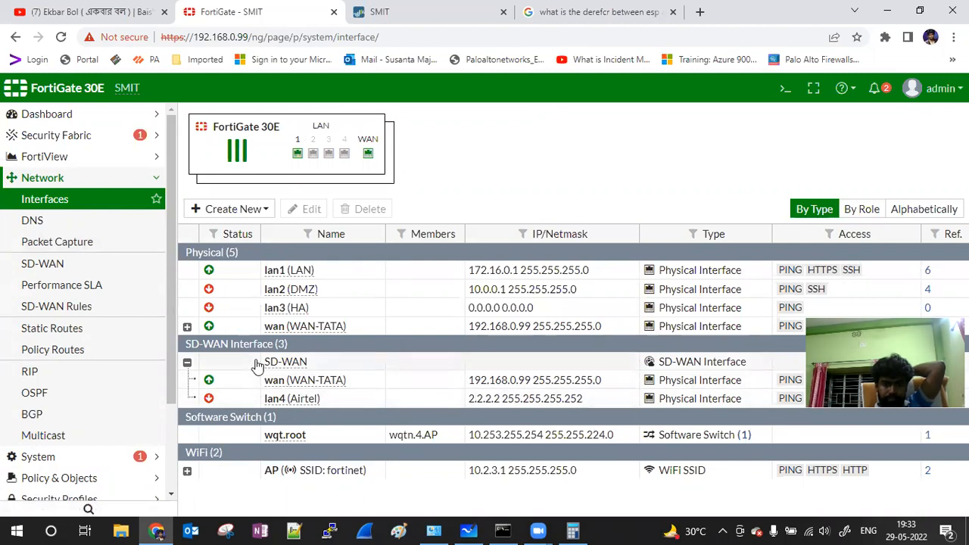
click(390, 11)
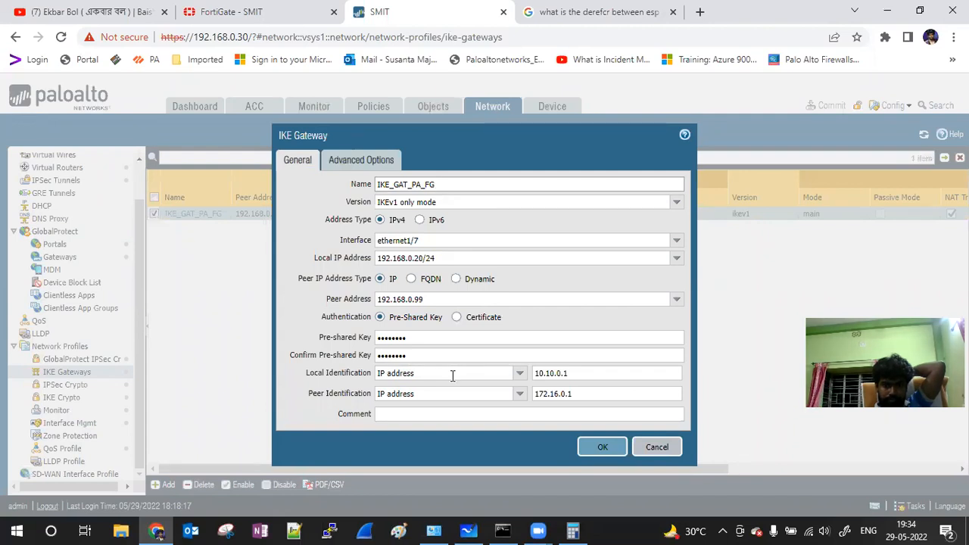
Step: Disable NAT Traversal in IKE_GAT_PA_FG's advanced options and save the gateway
click(342, 159)
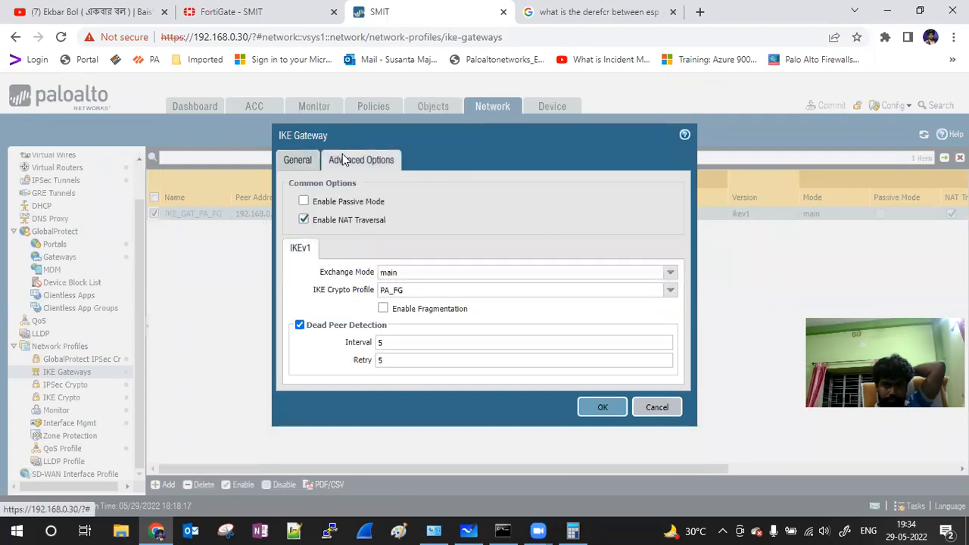
click(305, 220)
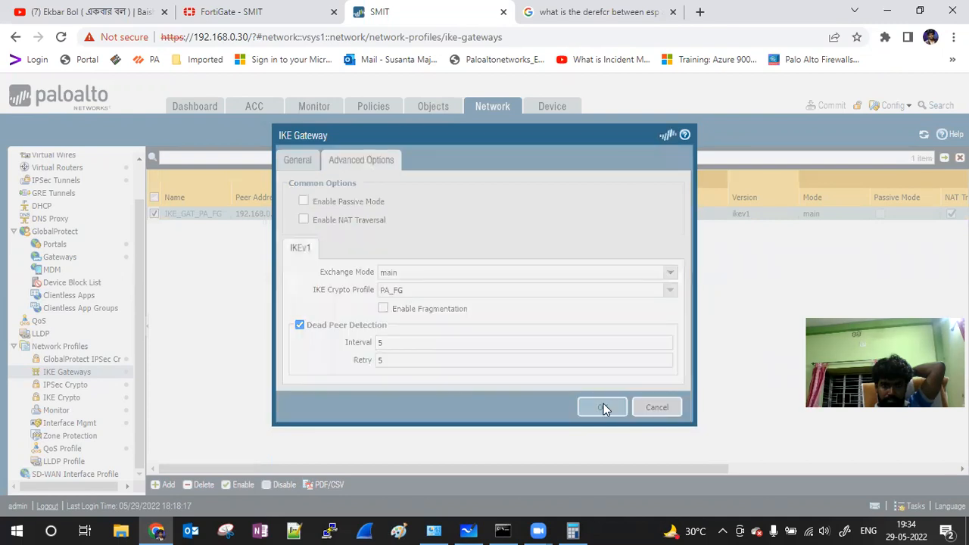
click(603, 407)
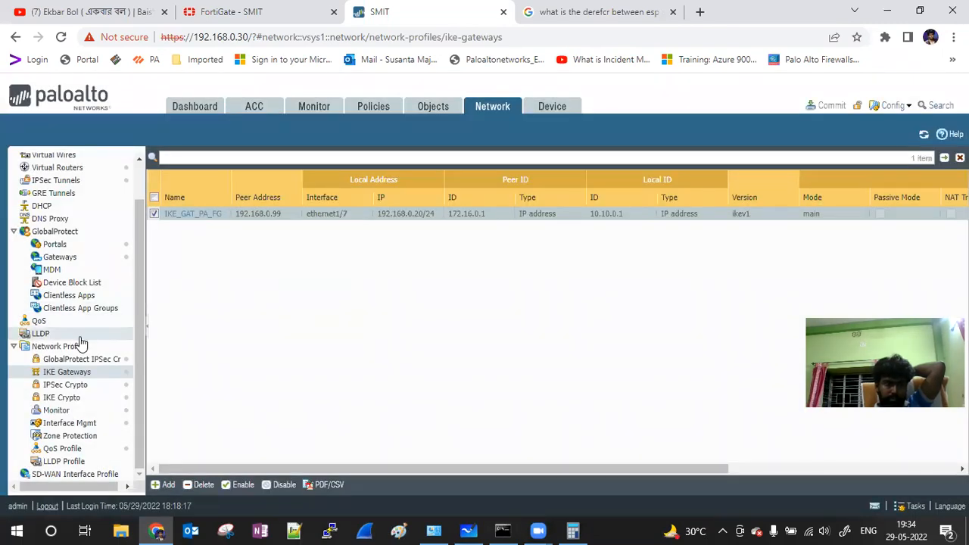
Step: Delete the Lan proxy ID from tunnel IPSce_Tunnel_PA_FG and save the tunnel
click(60, 182)
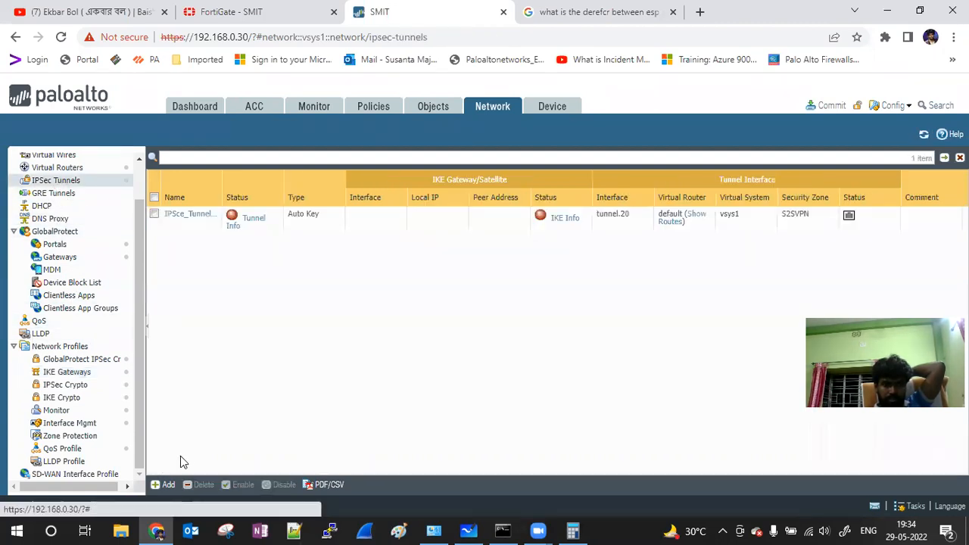
click(186, 218)
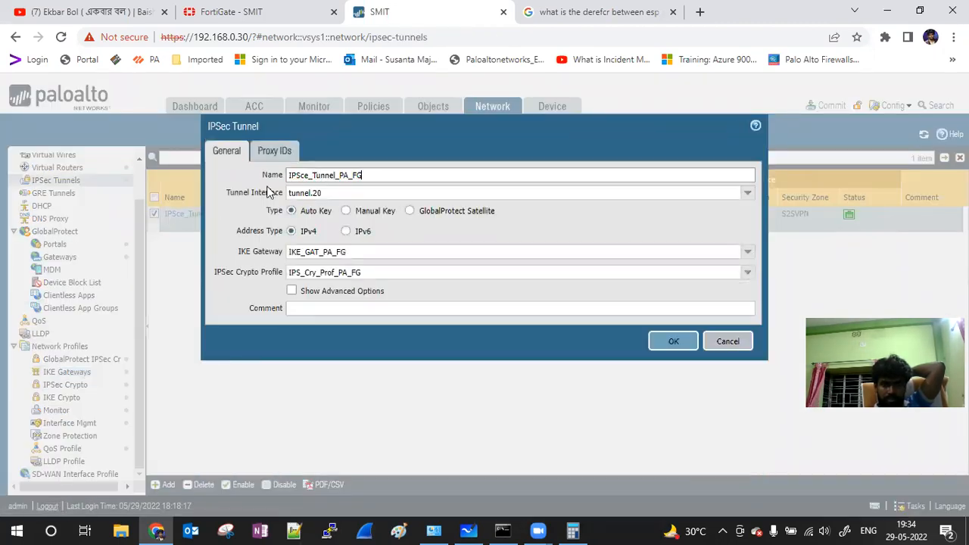
click(274, 151)
click(226, 222)
click(265, 380)
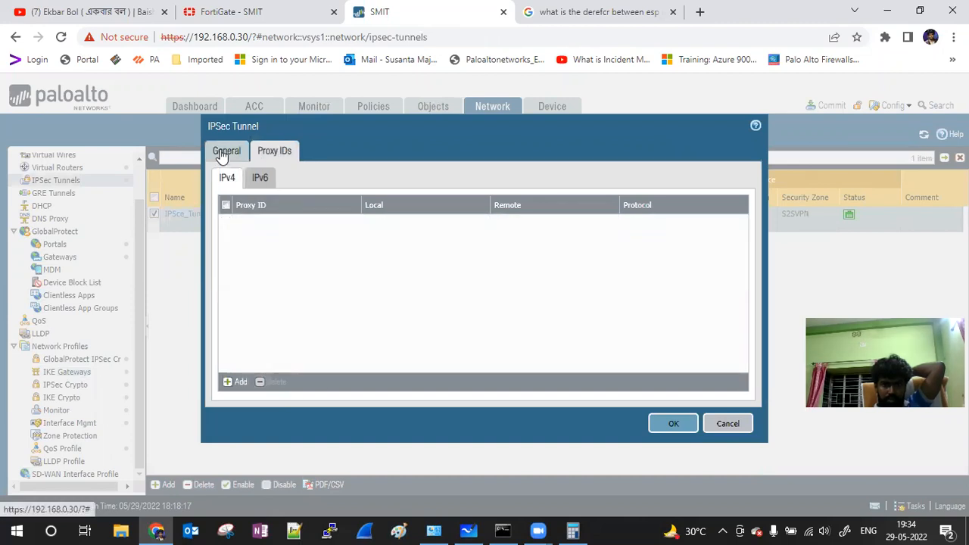
click(223, 153)
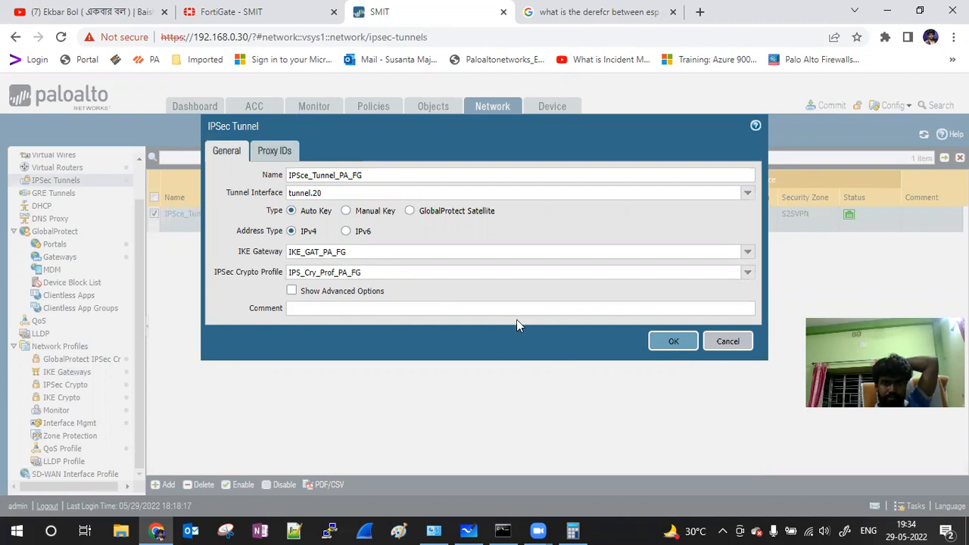
click(674, 342)
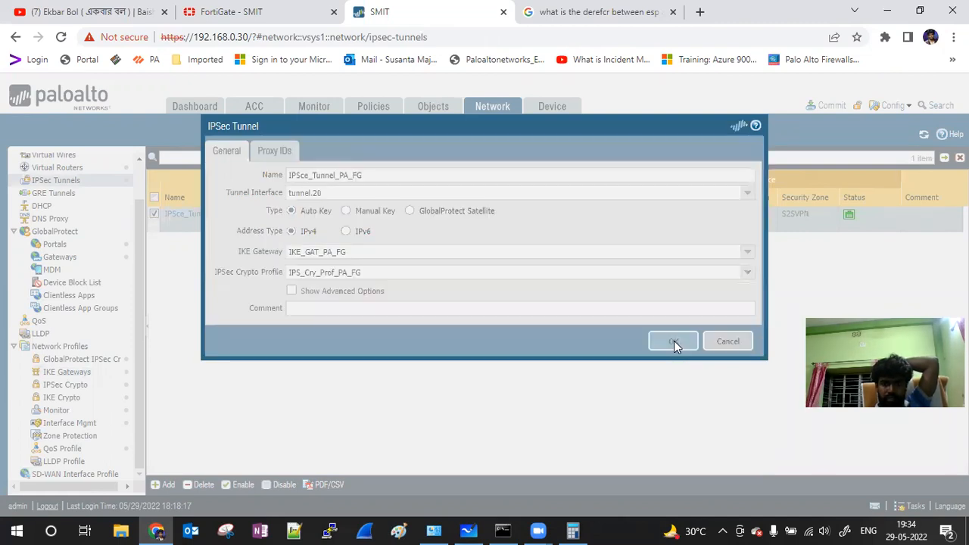
Step: Commit the pending configuration changes to the Palo Alto firewall
click(817, 114)
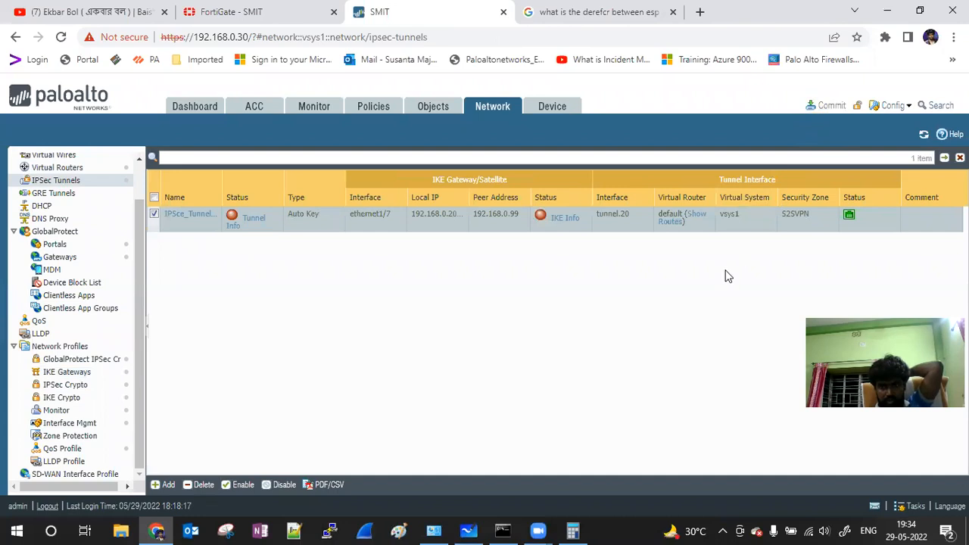
click(612, 456)
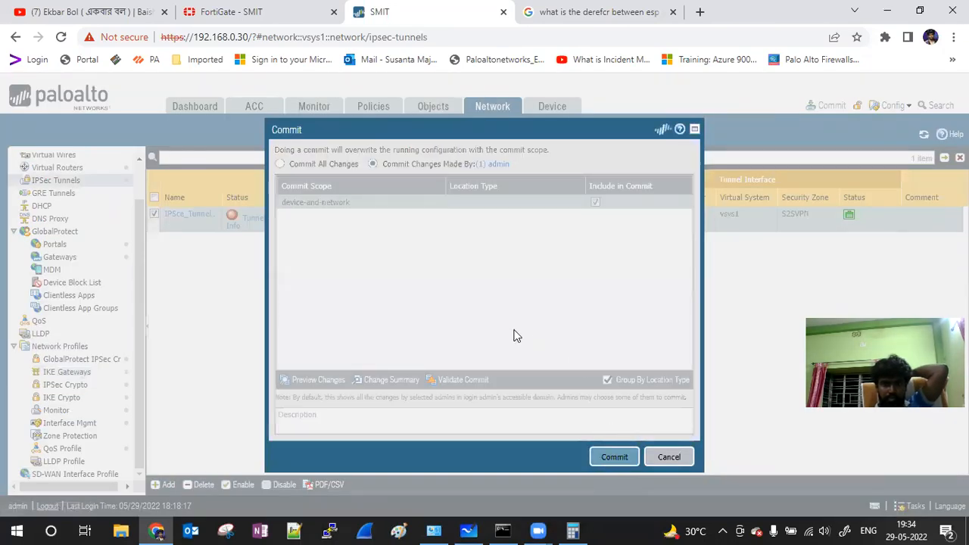
click(234, 13)
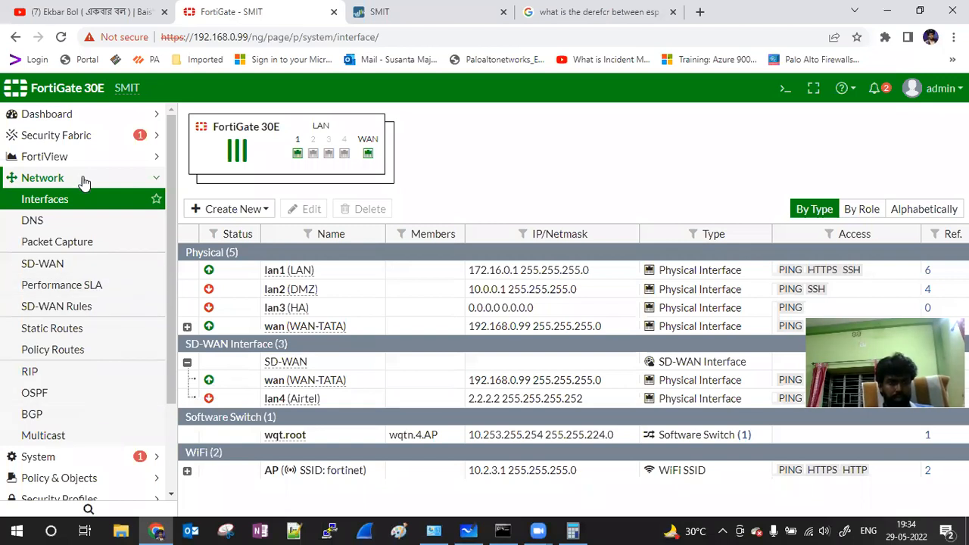
Step: Set NAT Traversal to Disable on FortiGate tunnel FG-PA-S2S and save it
click(145, 183)
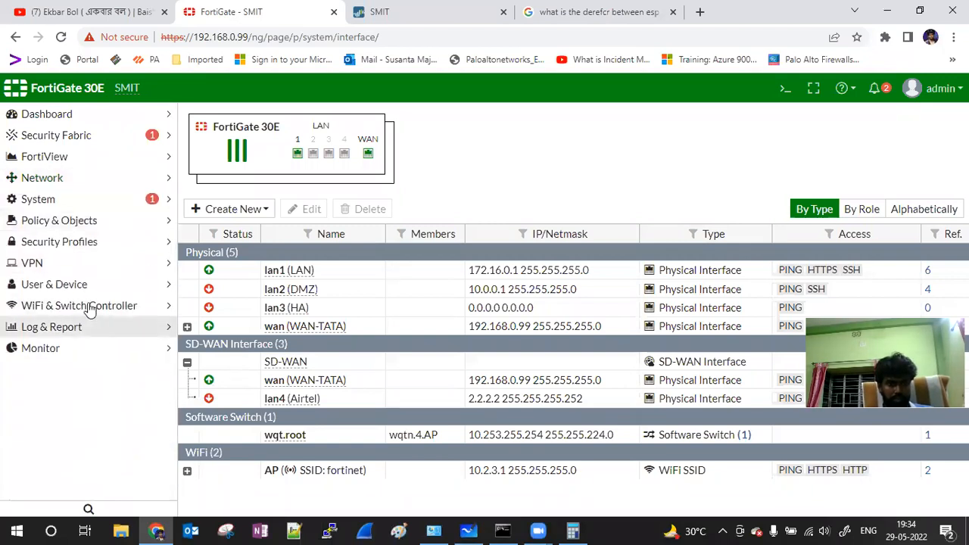
click(69, 270)
click(70, 307)
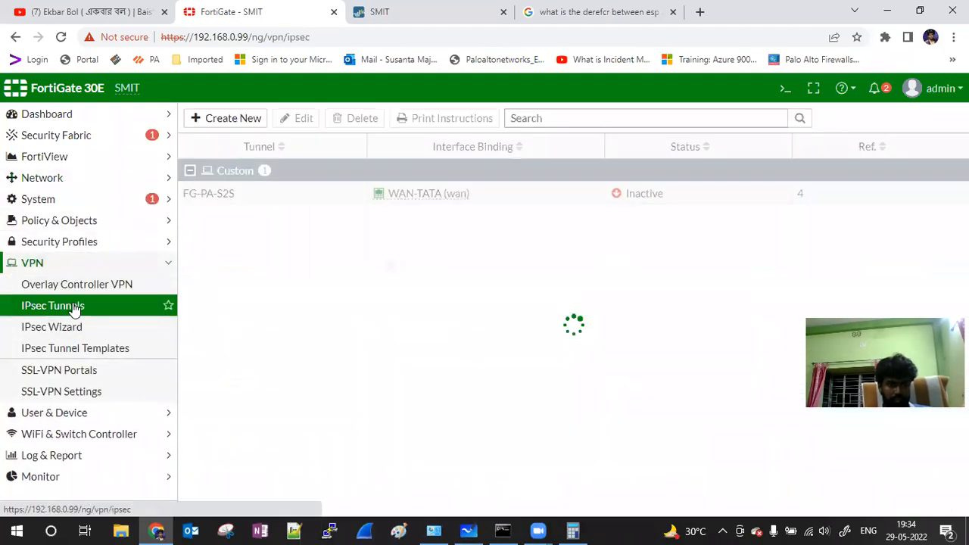
click(223, 201)
double_click(224, 201)
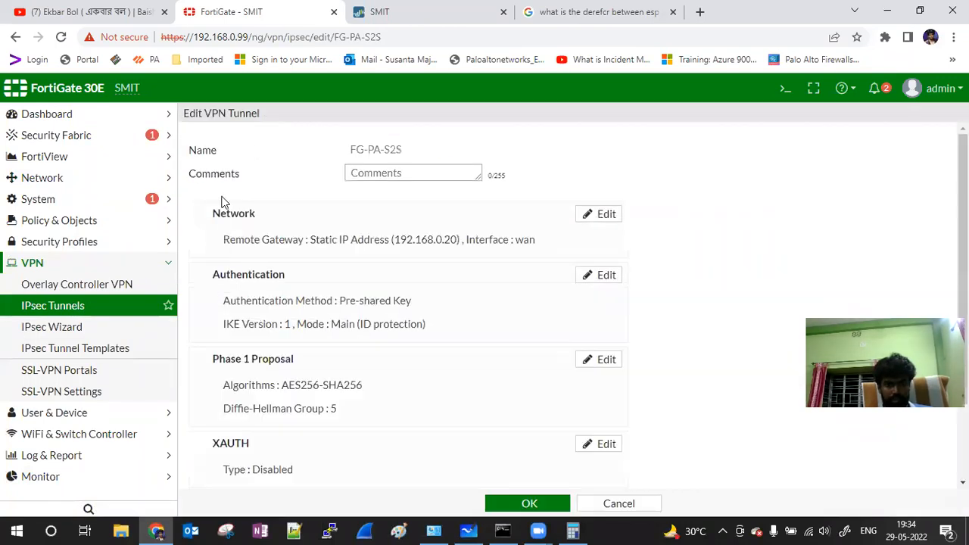
click(598, 218)
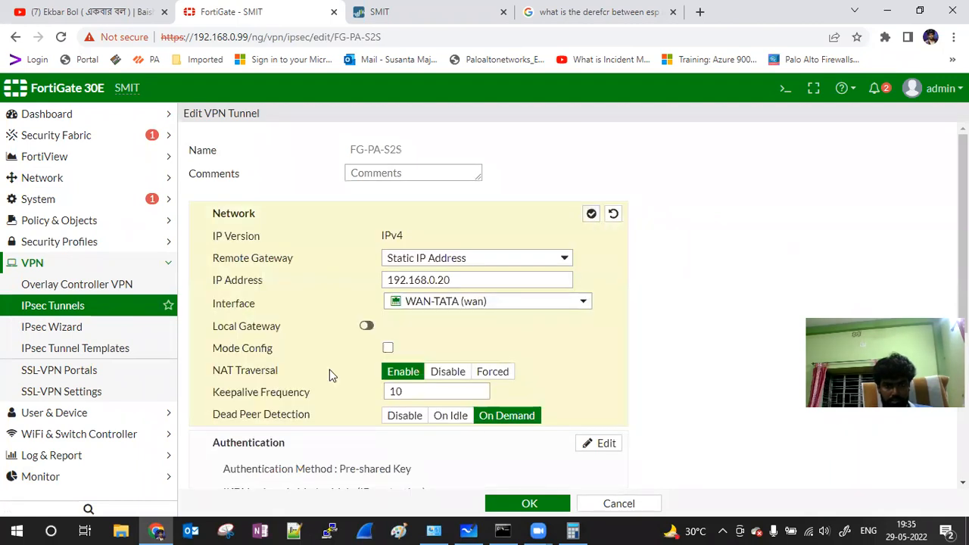
click(448, 371)
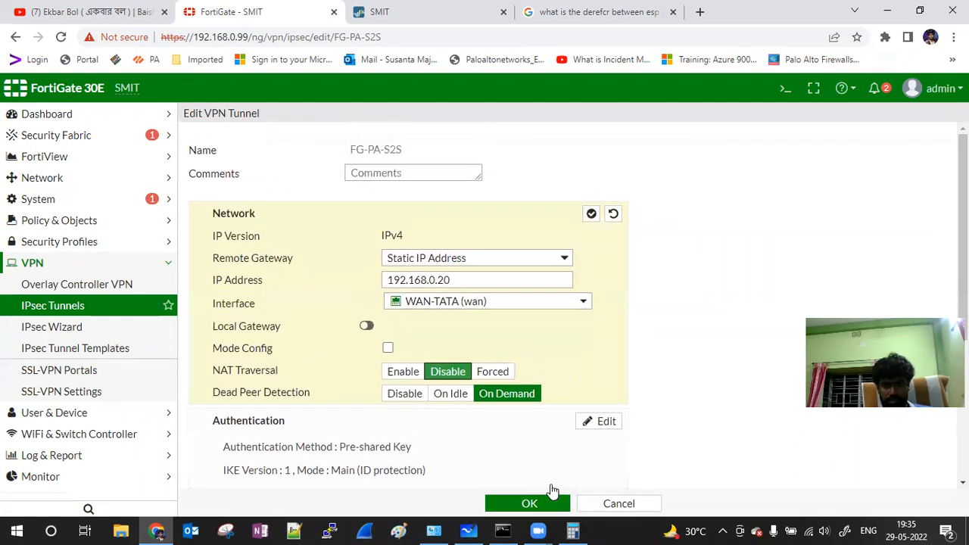
click(551, 503)
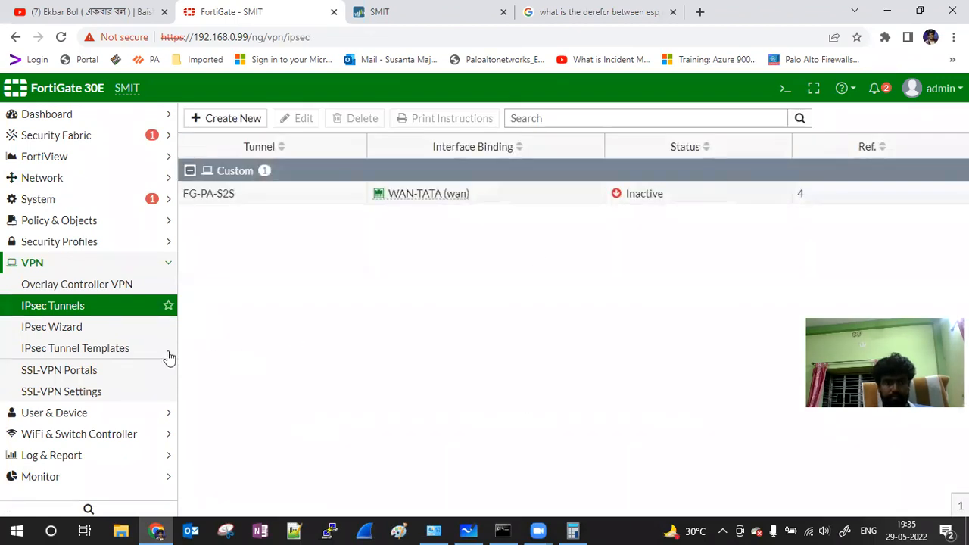
click(64, 461)
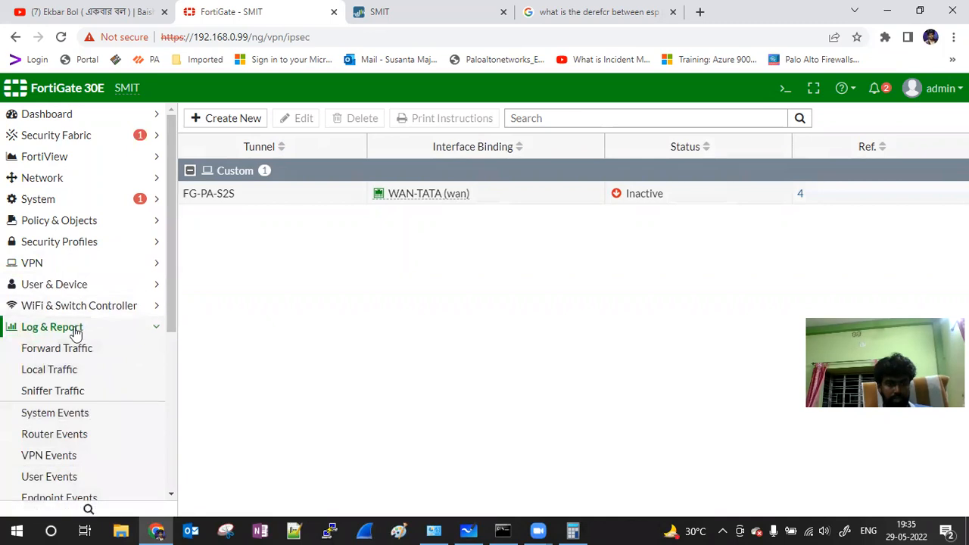
Step: Refresh the IPsec Monitor and bring up all Phase 2 selectors of FG-PA-S2S
scroll(84, 363, down, 1)
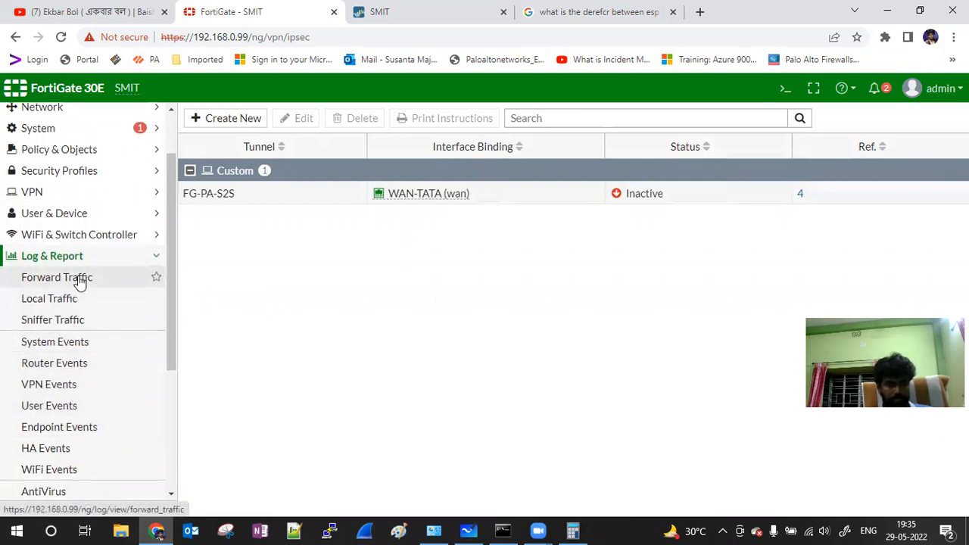
click(91, 259)
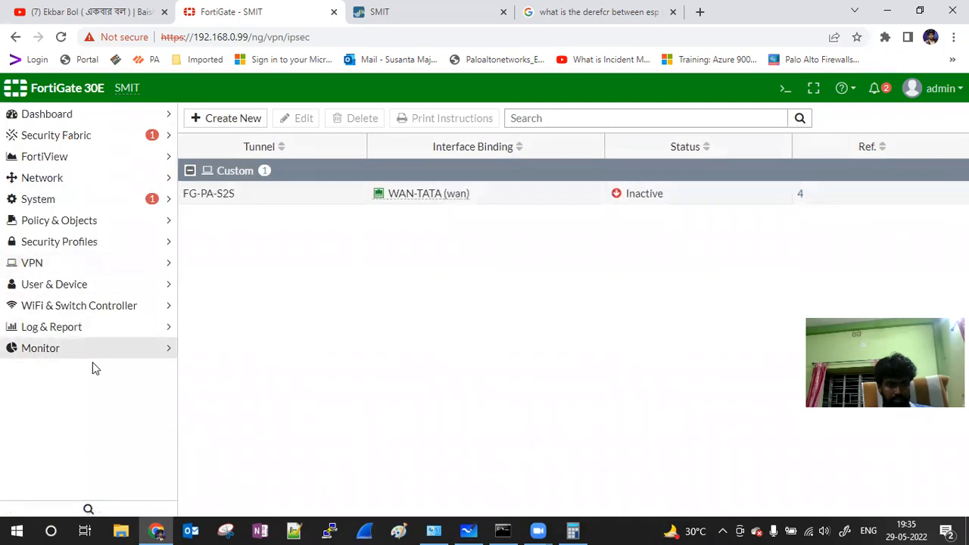
click(52, 347)
click(67, 439)
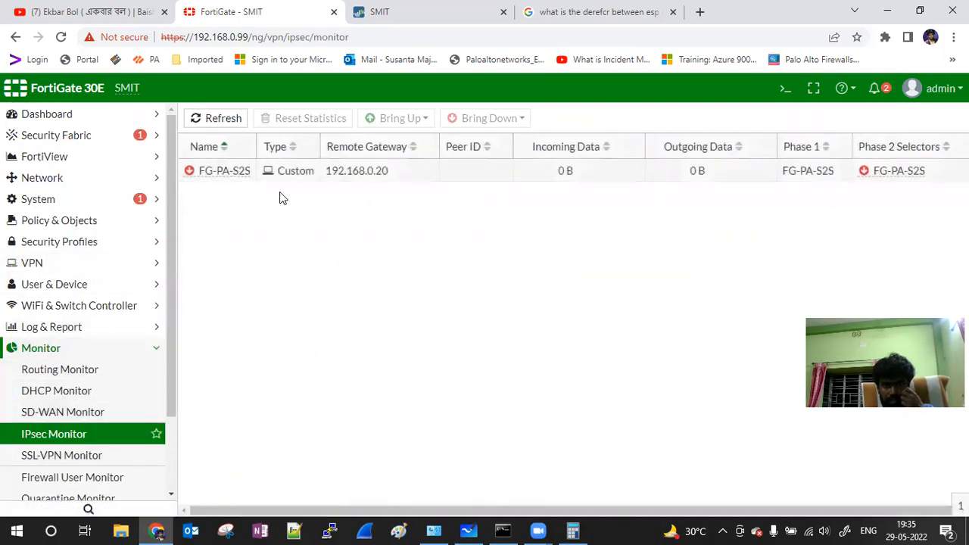
click(222, 121)
click(220, 121)
click(220, 121)
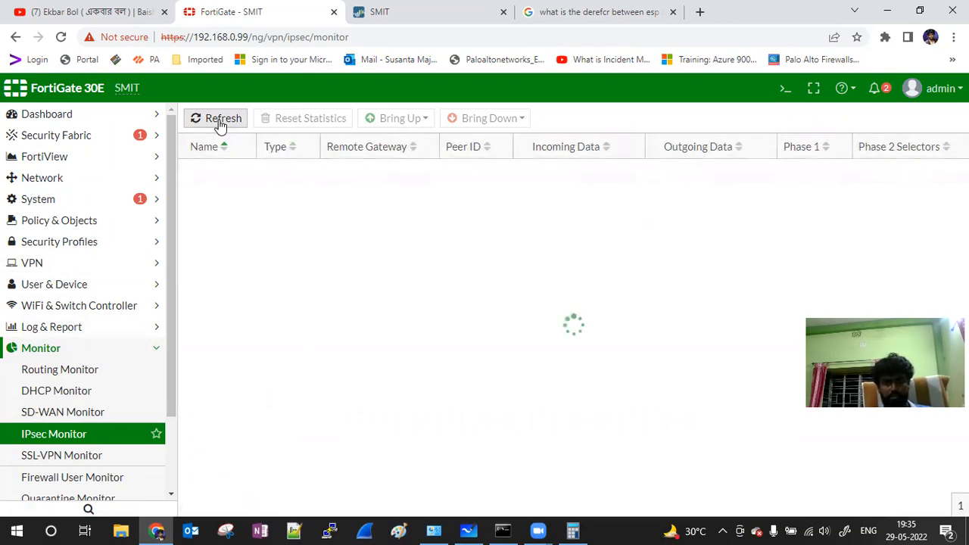
click(220, 121)
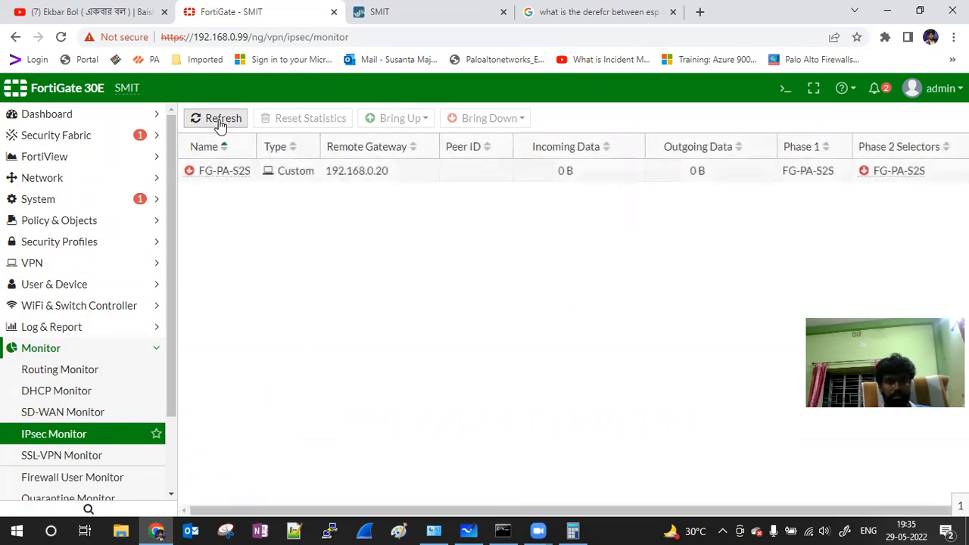
click(225, 173)
click(394, 119)
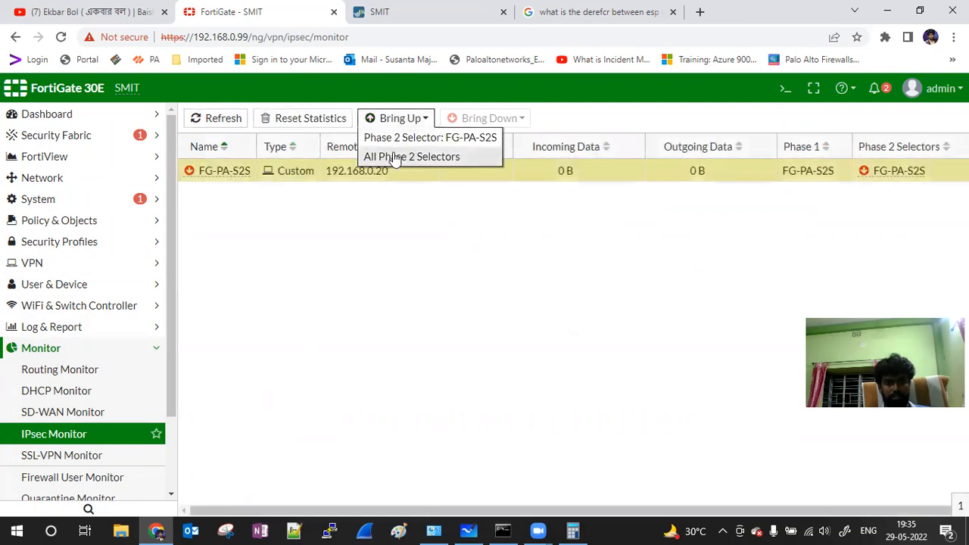
click(394, 156)
click(219, 174)
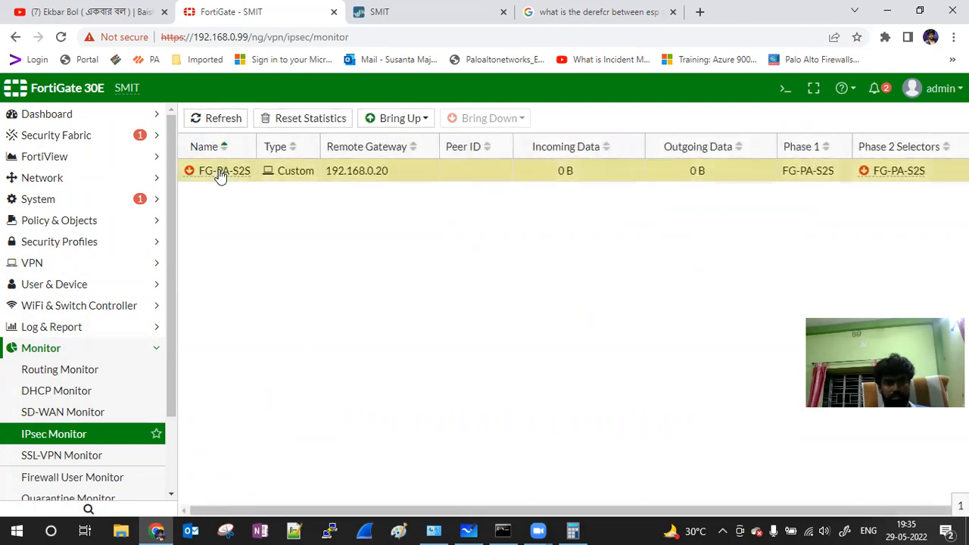
mouse_move(231, 181)
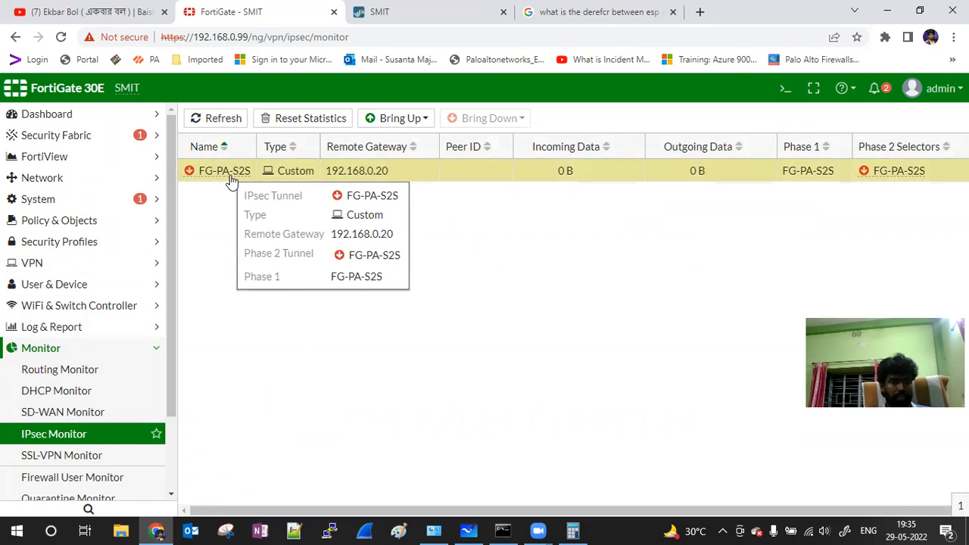
Step: Check FortiGate's Forward Traffic log, which is empty, then return to the Palo Alto page
click(94, 354)
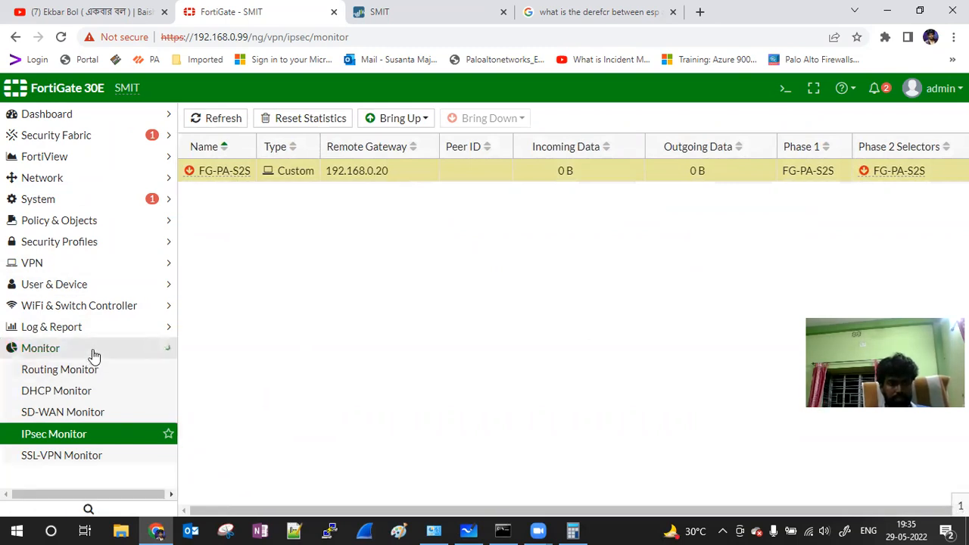
click(90, 353)
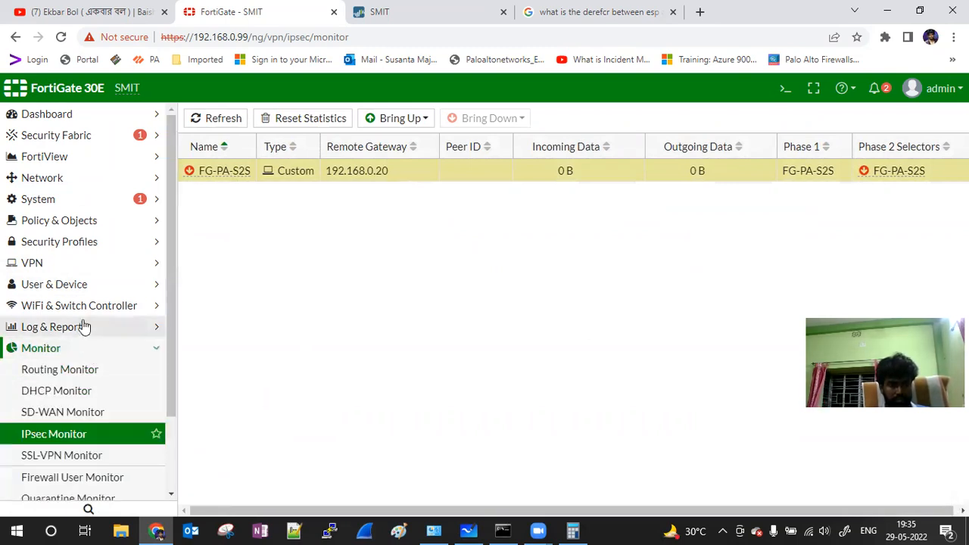
click(85, 326)
click(75, 349)
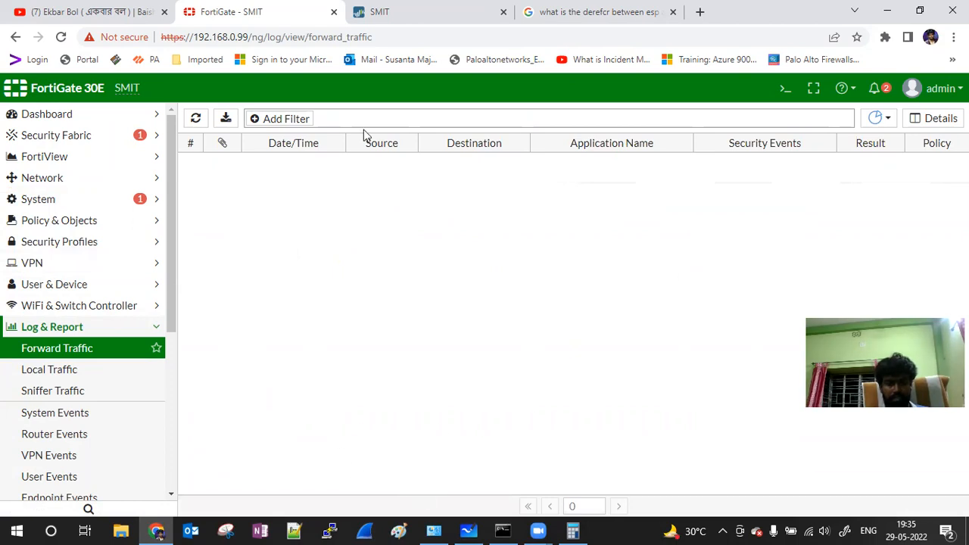
click(406, 13)
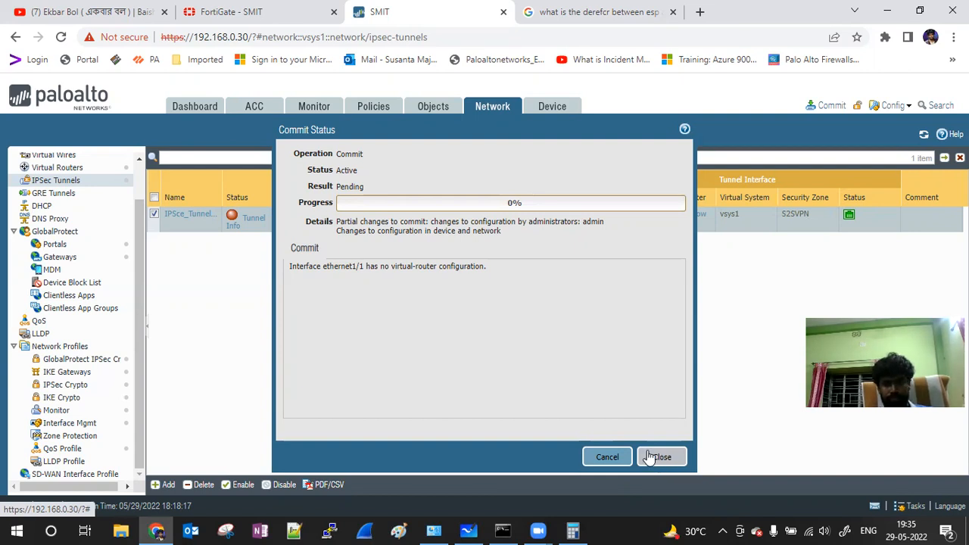
Step: Close the commit status and filter the Traffic log to source 10.10.0.6, showing denied LAN-to-WAN traffic
click(663, 457)
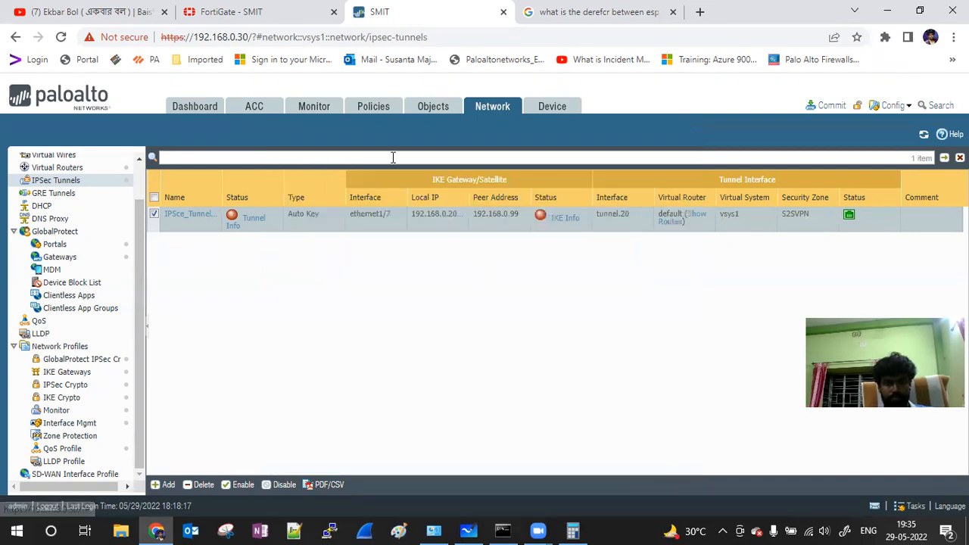
click(312, 107)
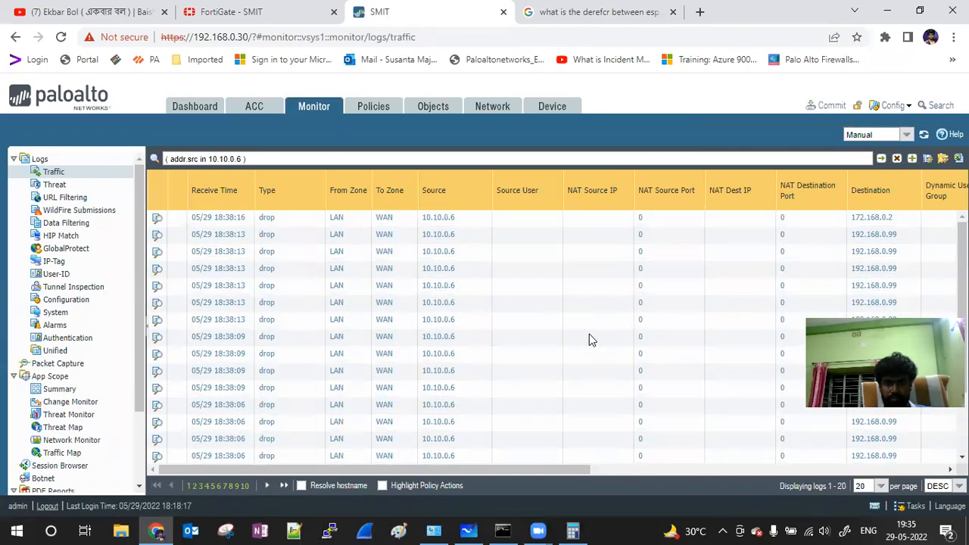
drag(566, 470, 399, 417)
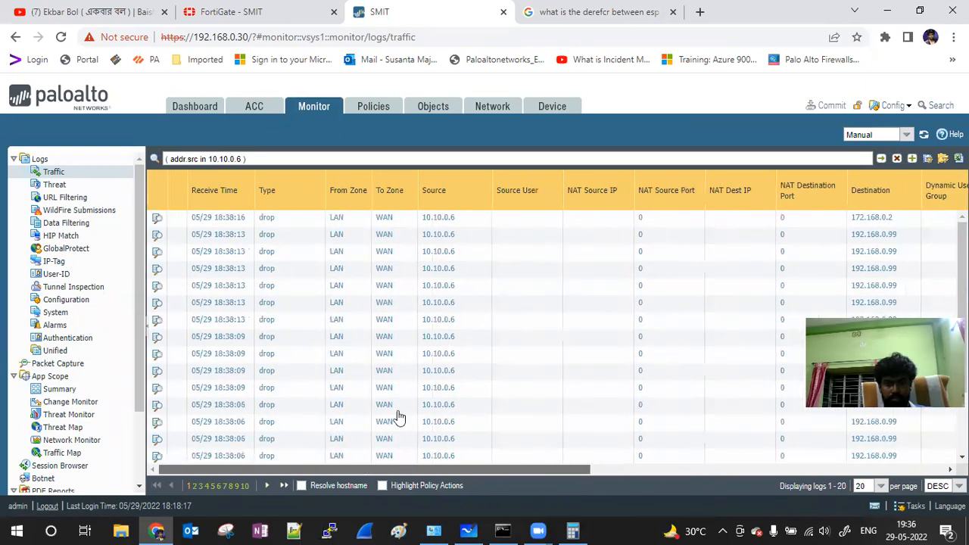
click(438, 218)
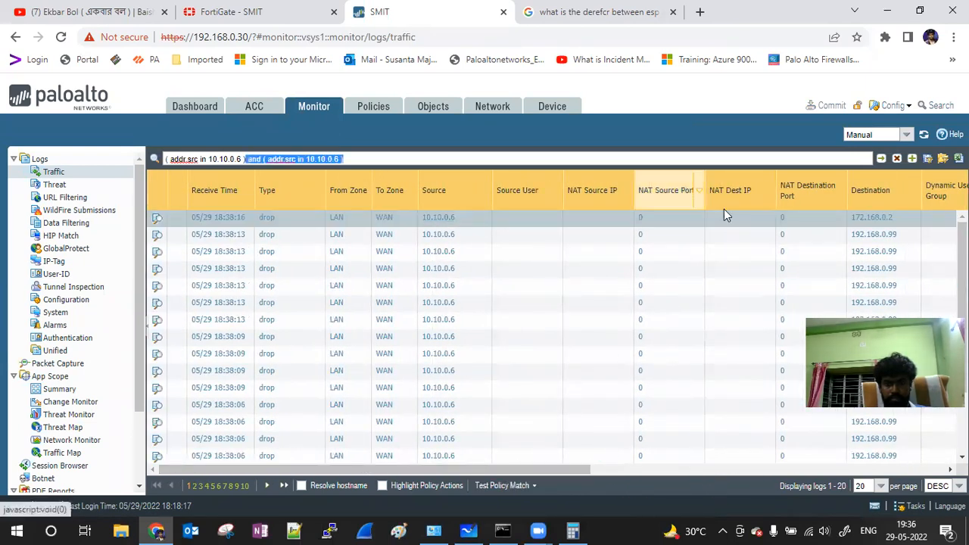
click(881, 160)
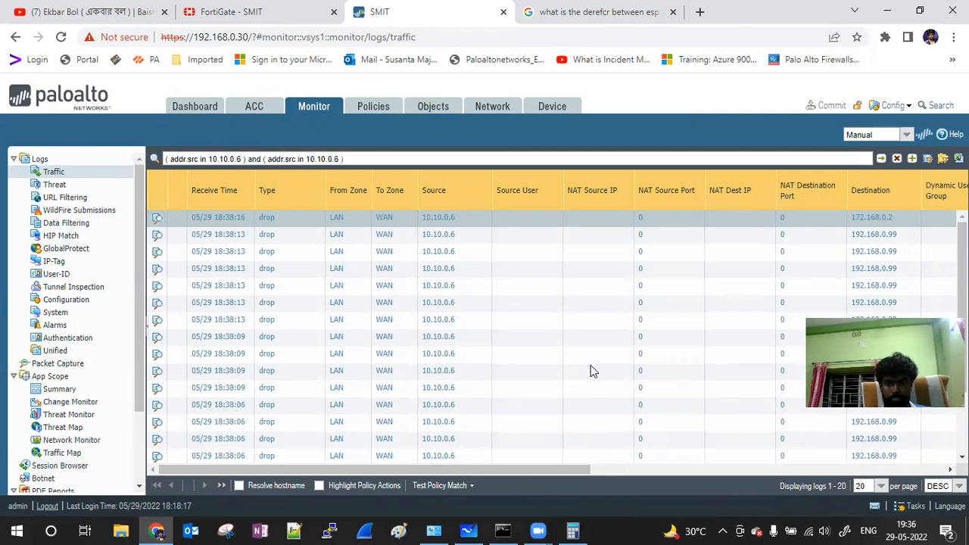
click(503, 531)
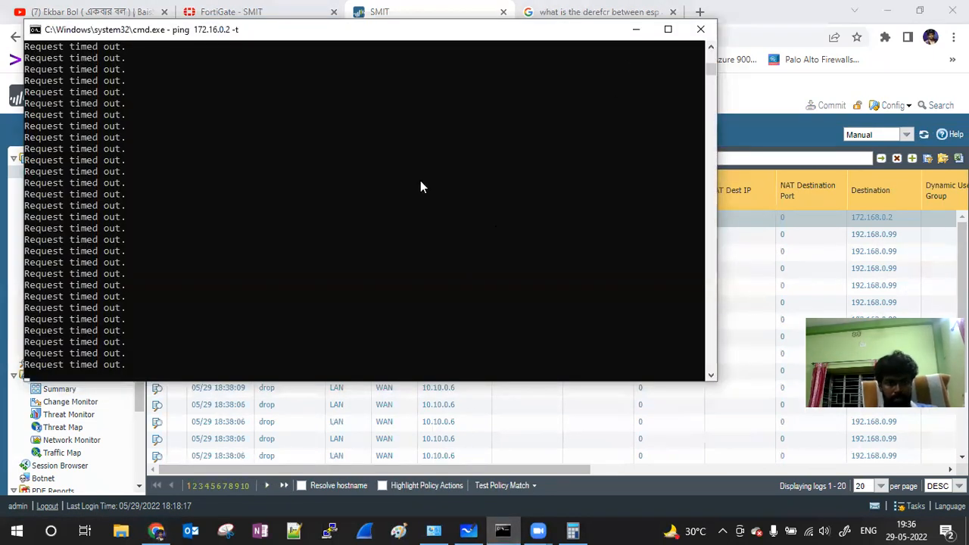
Step: Stop the continuous ping to 172.16.0.2 at 100% loss and begin typing tracert
key(ctrl+c)
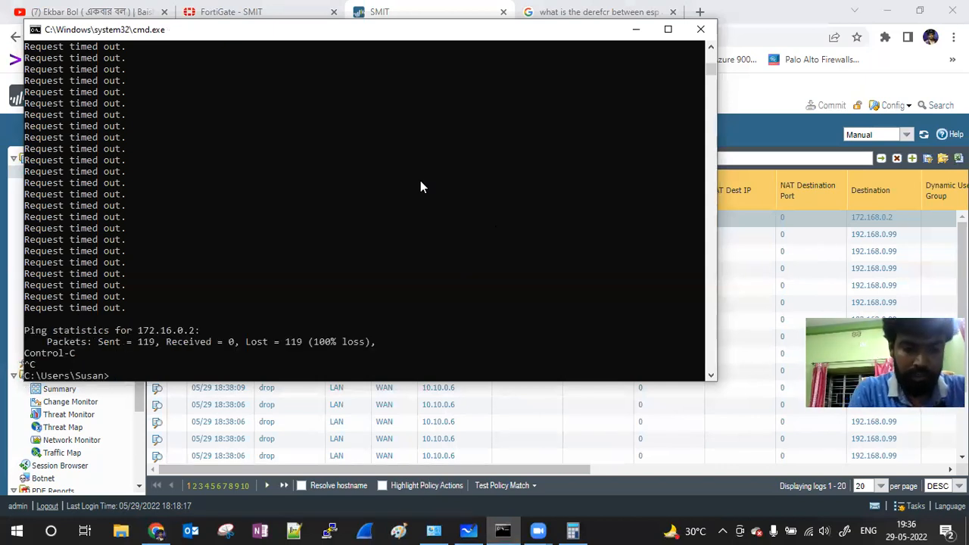
text(tracert 172.16.0.2)
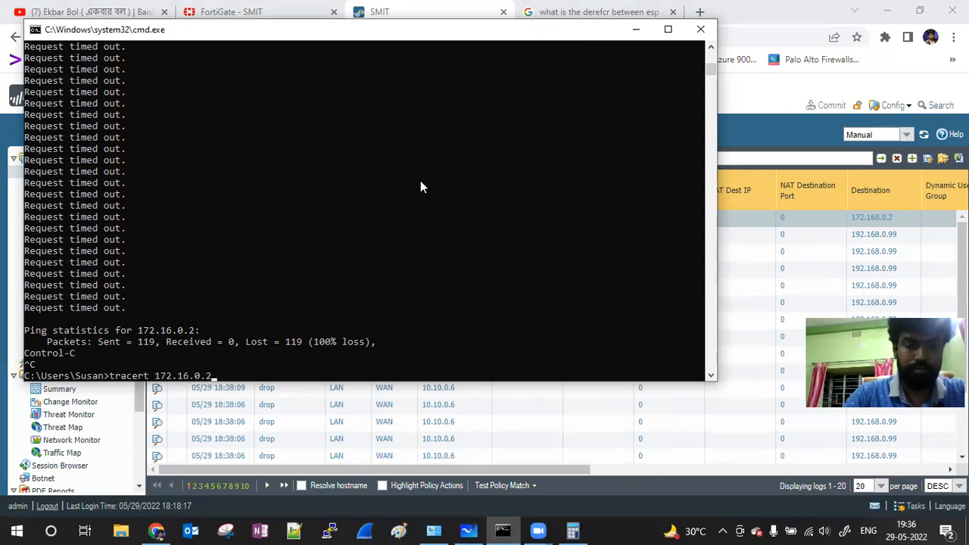
Step: Run tracert 172.16.0.2, passing 192.168.0.1 and 10.225.225.1 before timing out at hop 5
key(Return)
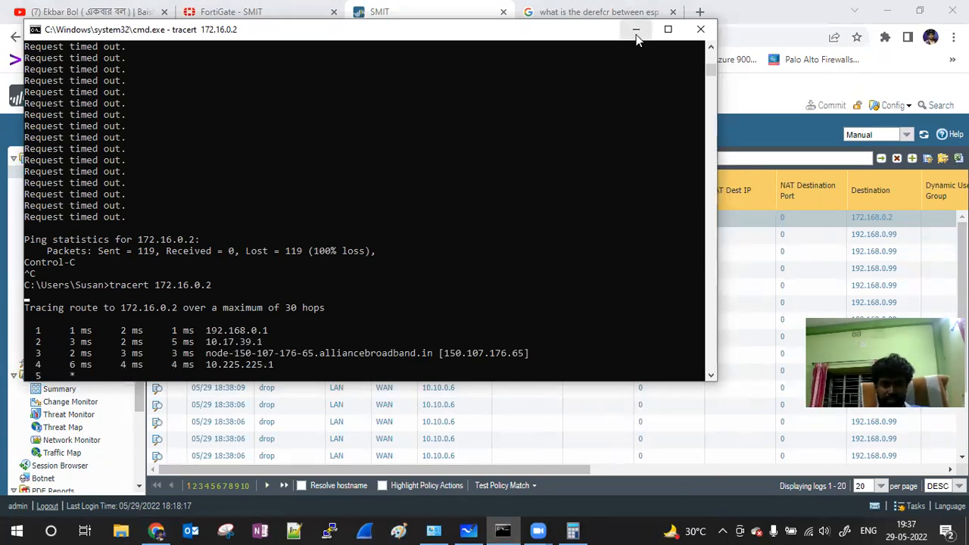
drag(281, 340, 212, 346)
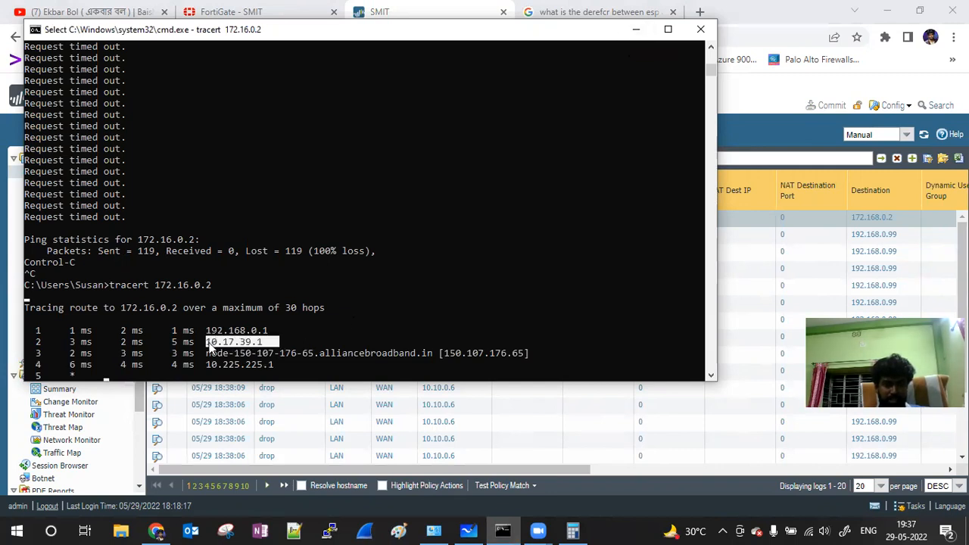
click(475, 295)
click(636, 29)
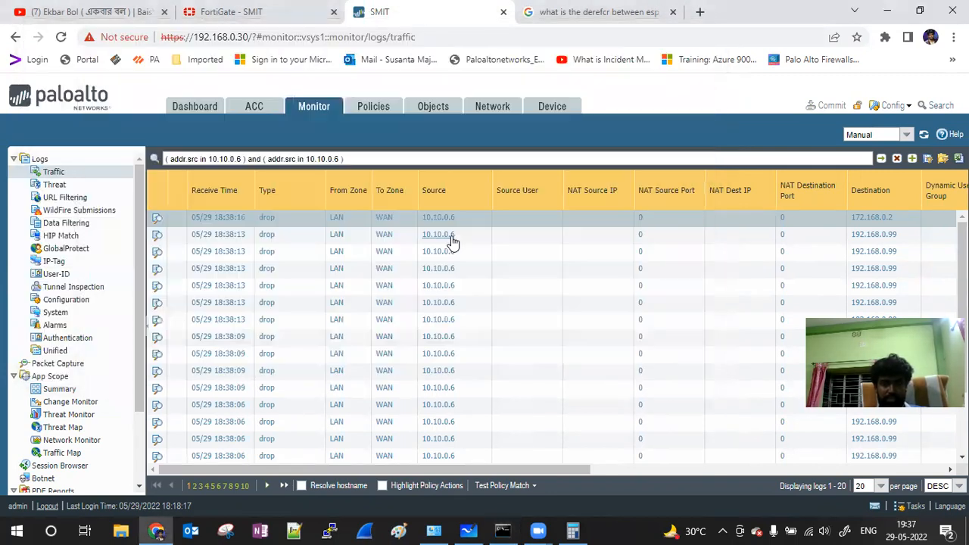
Step: Show the Security rulebase and scroll to the Action and Hit Count columns (PA-FG-S2s rules at 0 hits)
click(365, 112)
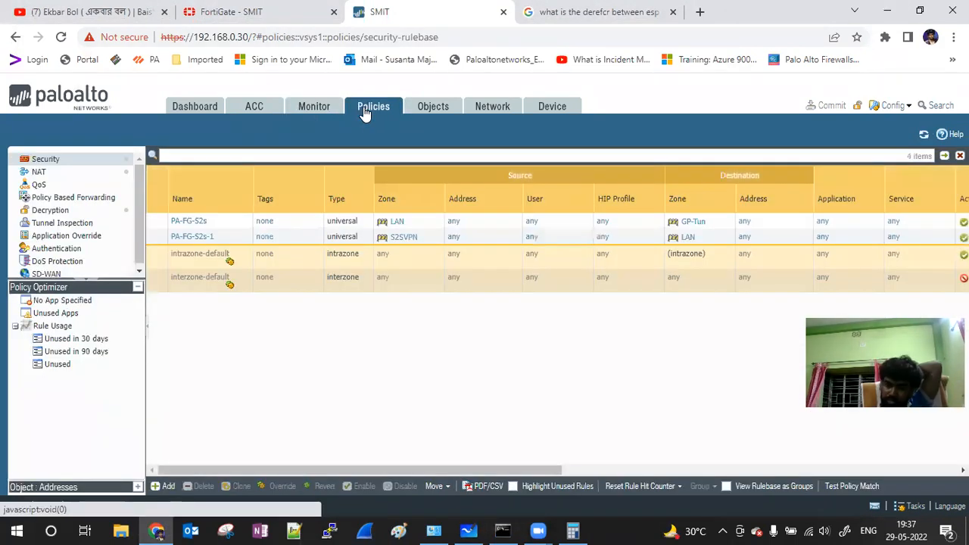
drag(430, 470, 269, 421)
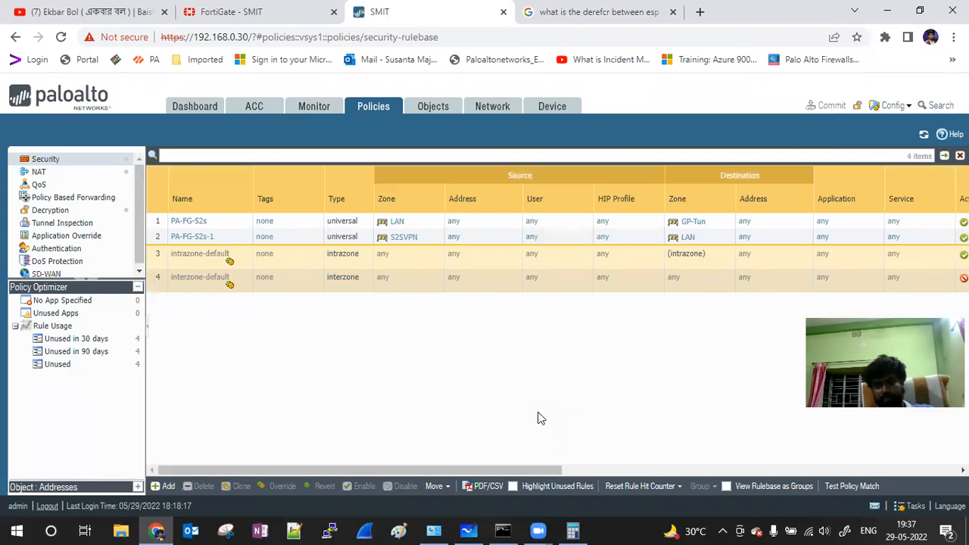
Step: Open the Ethernet 2 adapter's IPv4 settings: static 10.10.0.6/24 with gateway 10.10.0.1
click(435, 530)
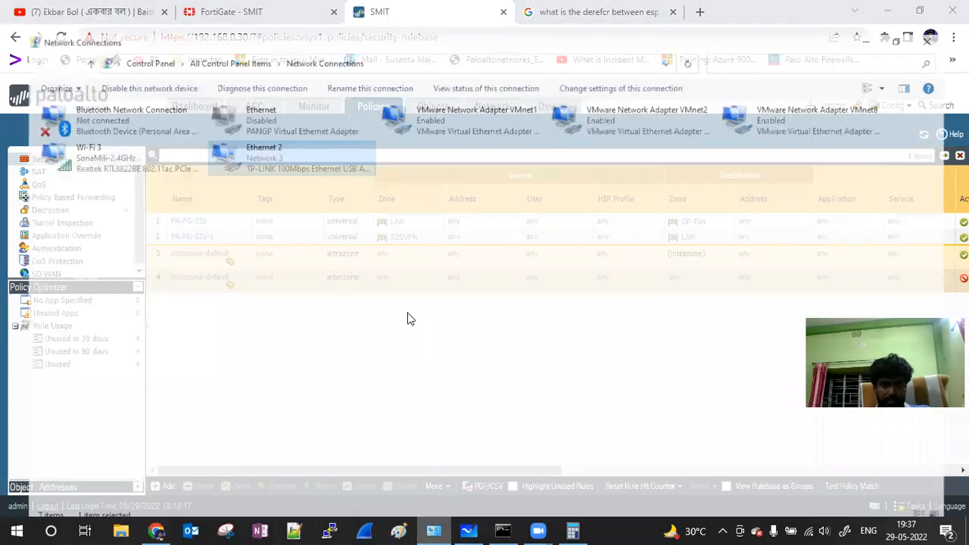
double_click(224, 134)
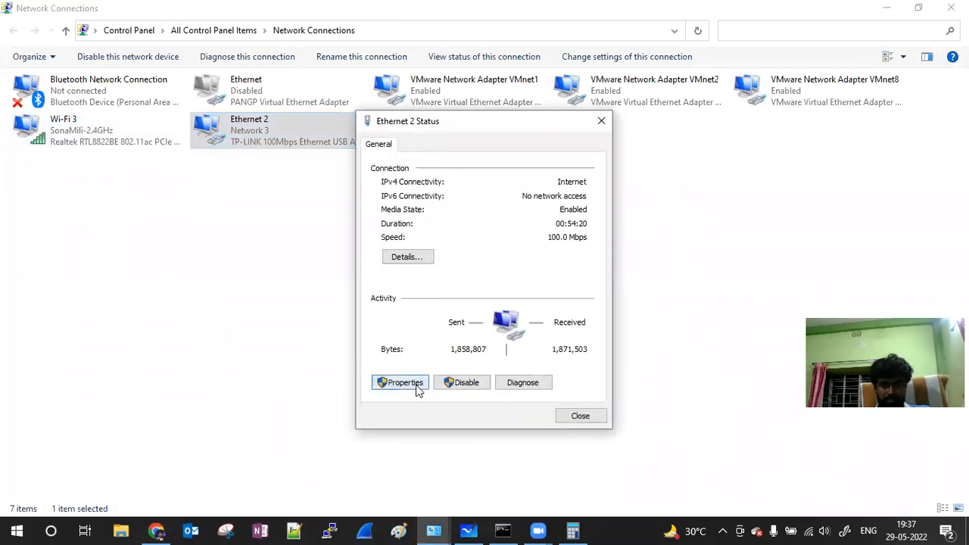
click(401, 383)
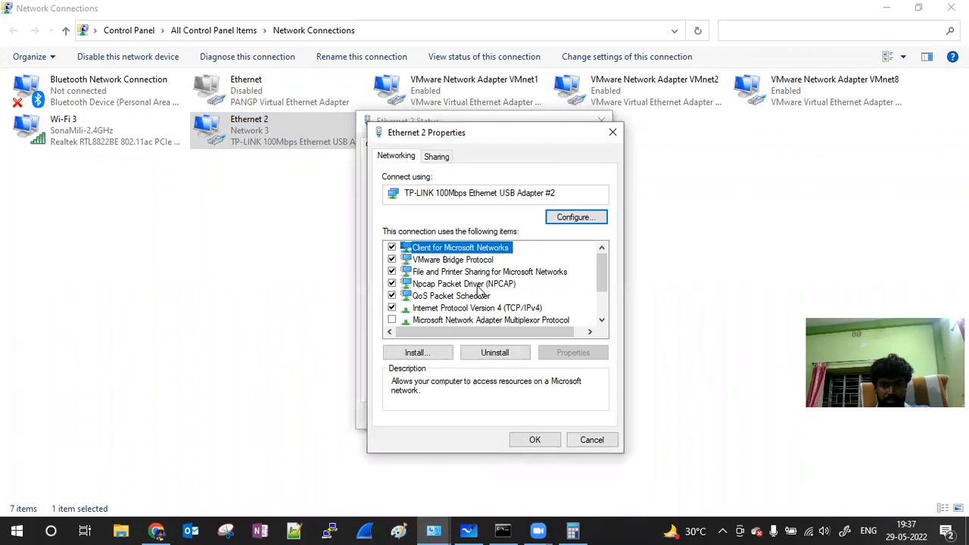
click(478, 285)
click(499, 308)
click(572, 353)
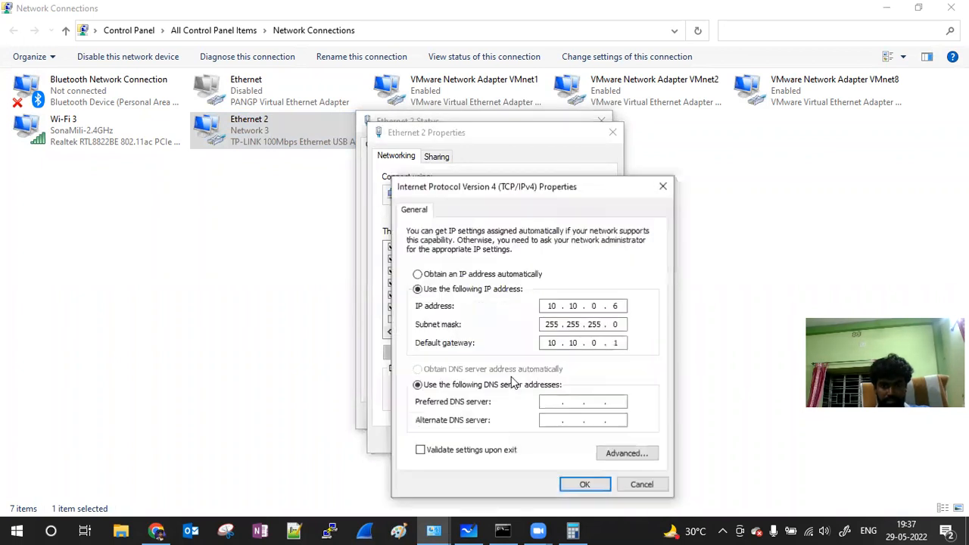
Step: Change the Ethernet 2 interface metric from 5 to automatic and close the adapter dialogs
click(627, 453)
click(523, 437)
key(BackSpace)
click(428, 419)
click(595, 495)
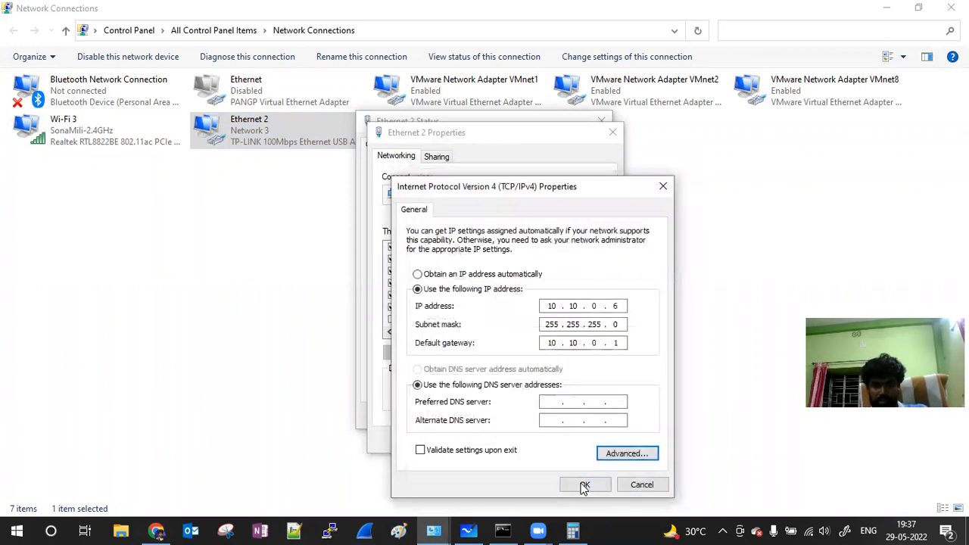
click(580, 485)
click(533, 440)
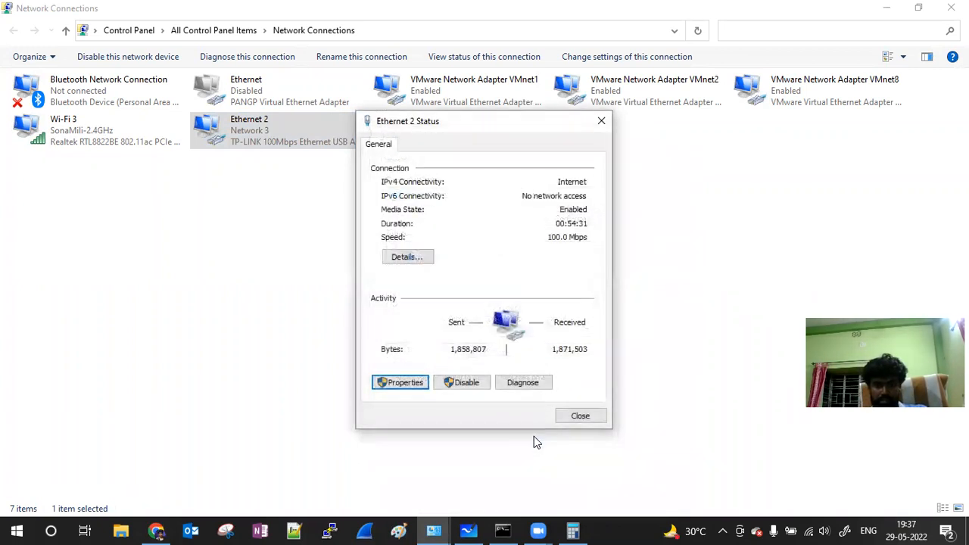
click(581, 418)
click(156, 530)
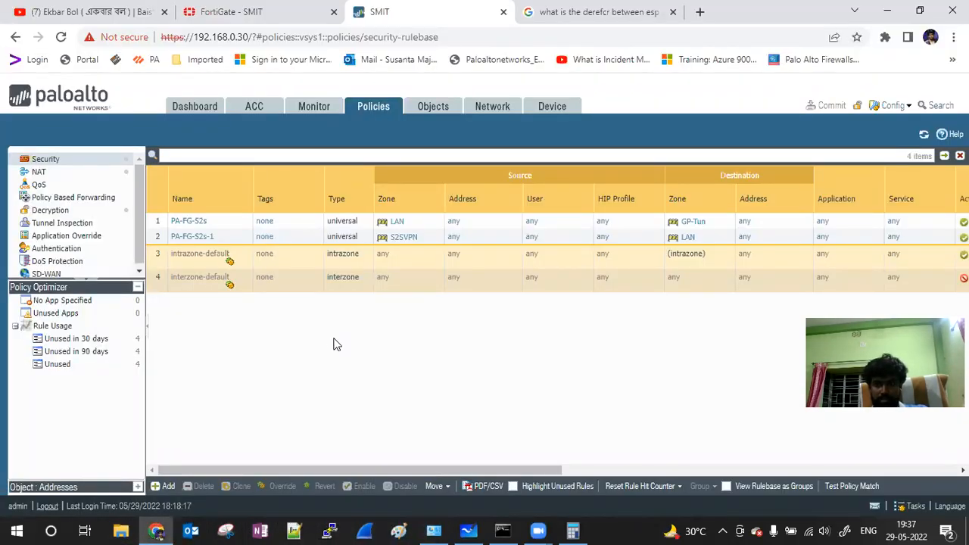
Step: Refresh the security rule list, then stop the running traceroute in Command Prompt
click(925, 134)
click(502, 530)
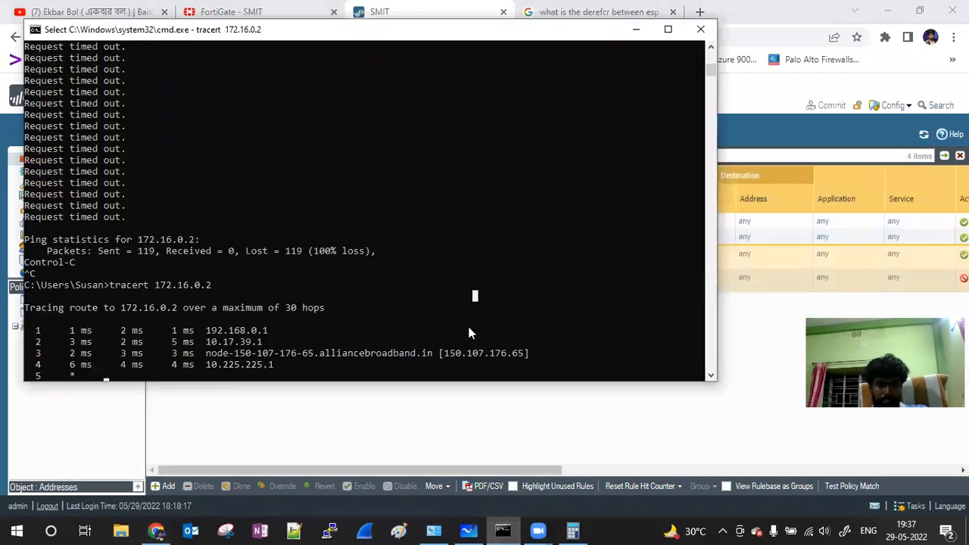
key(Return)
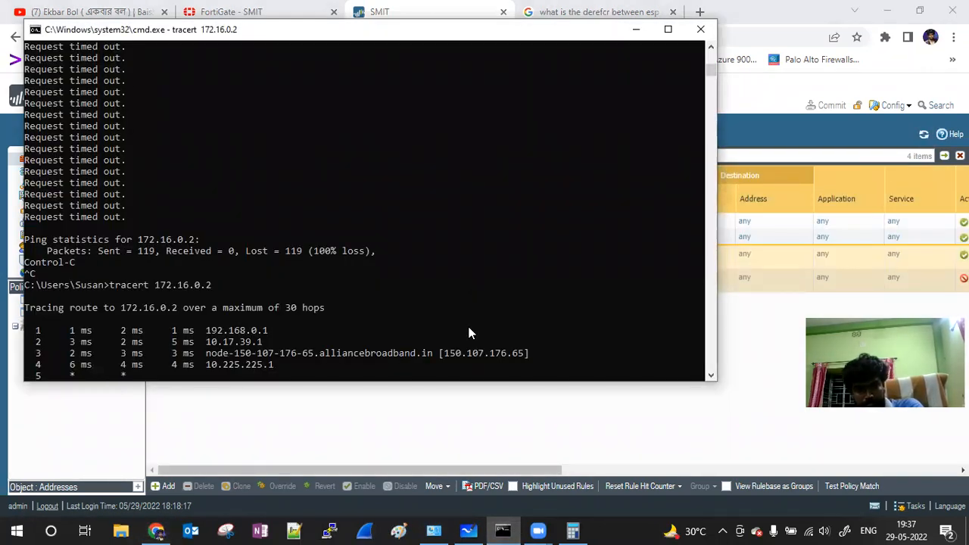
click(469, 308)
key(Return)
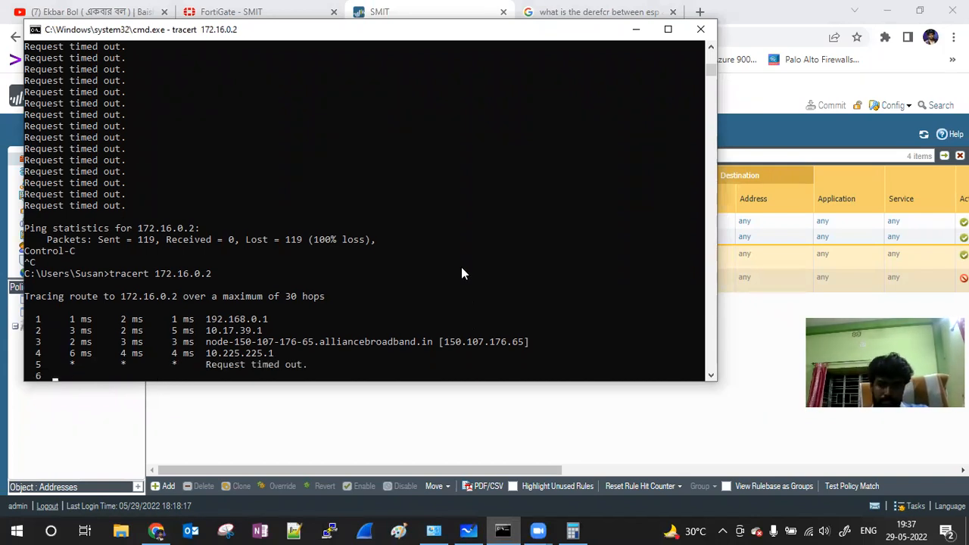
click(463, 272)
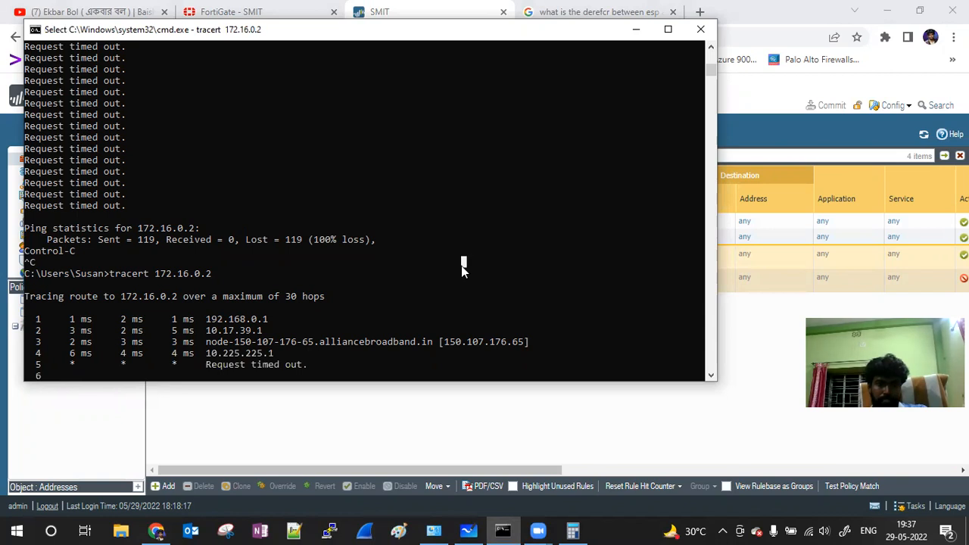
key(Return)
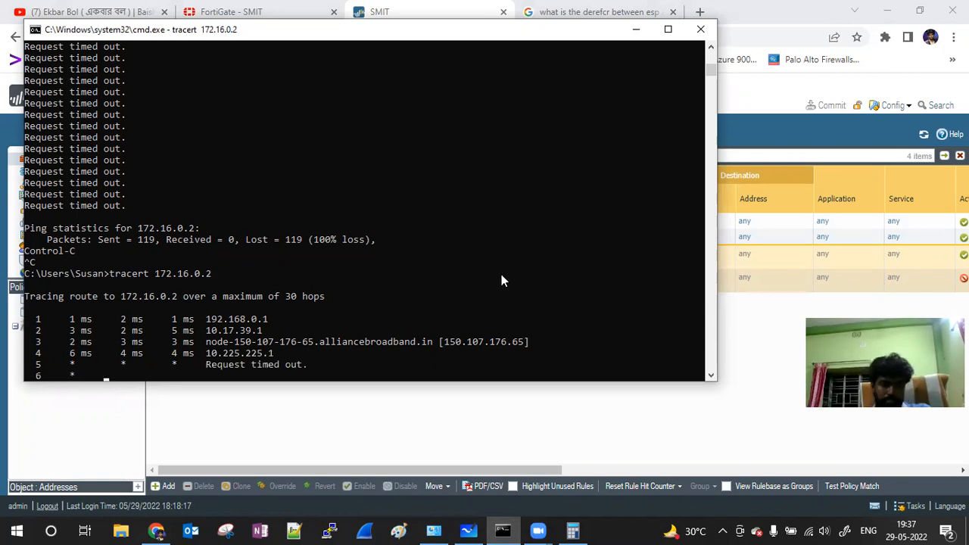
key(ctrl+c)
key(Return)
key(Return)
key(Return)
Step: Rerun the continuous ping to 172.16.0.2 (3 sent, 0 received), then rerun tracert 172.16.0.2
key(Up)
key(Up)
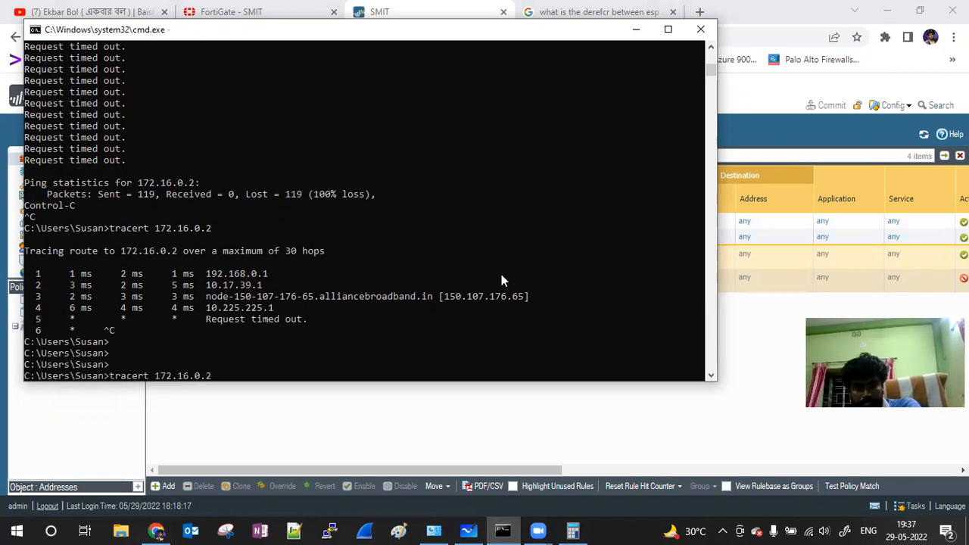
key(Return)
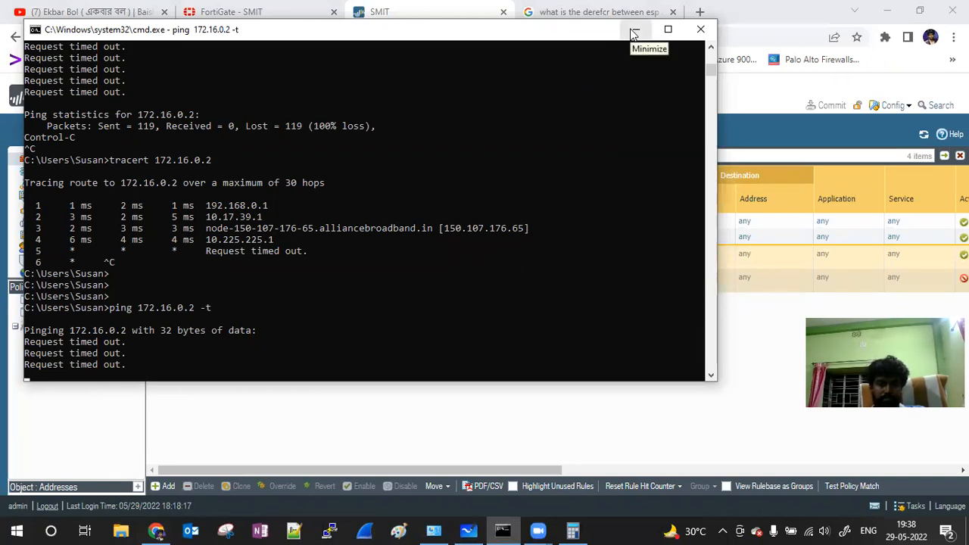
key(ctrl+c)
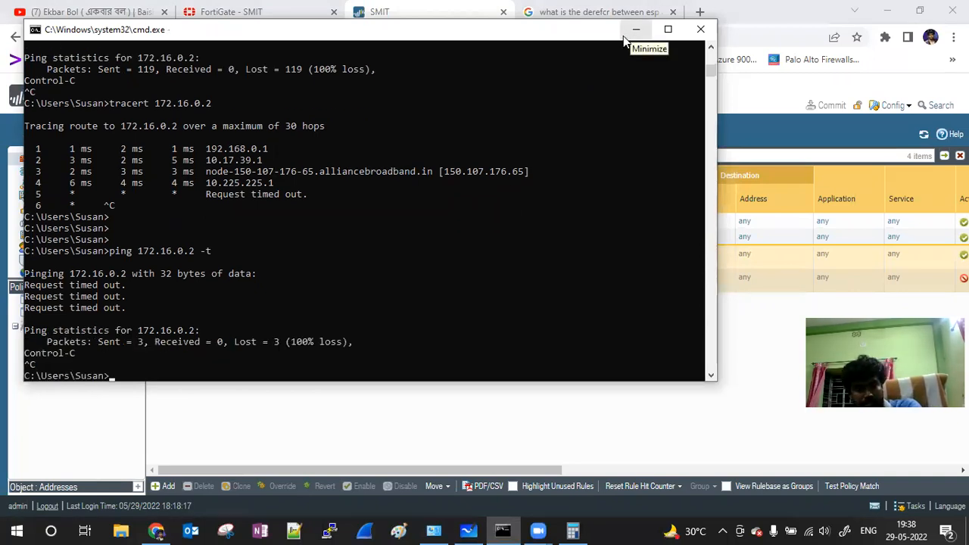
key(Up)
key(Up)
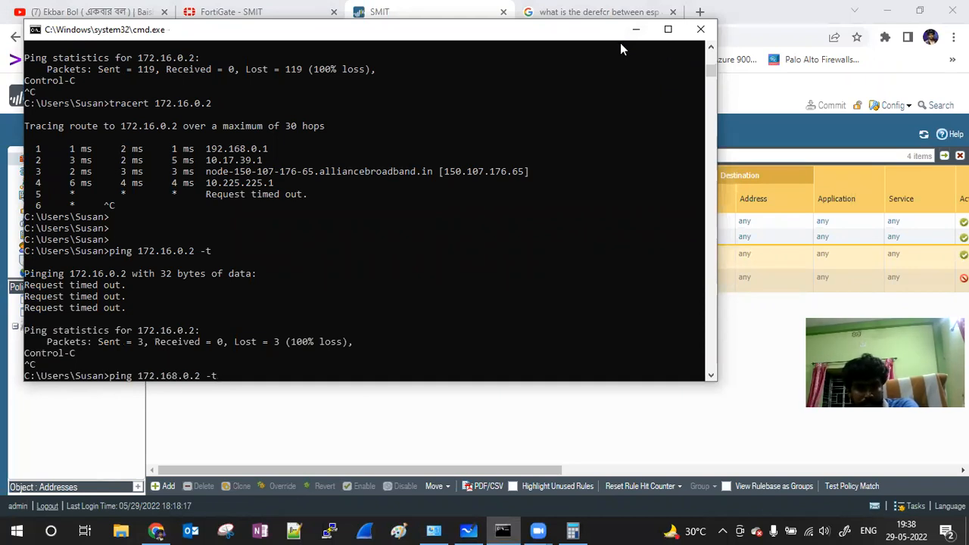
key(Up)
key(Up)
key(Return)
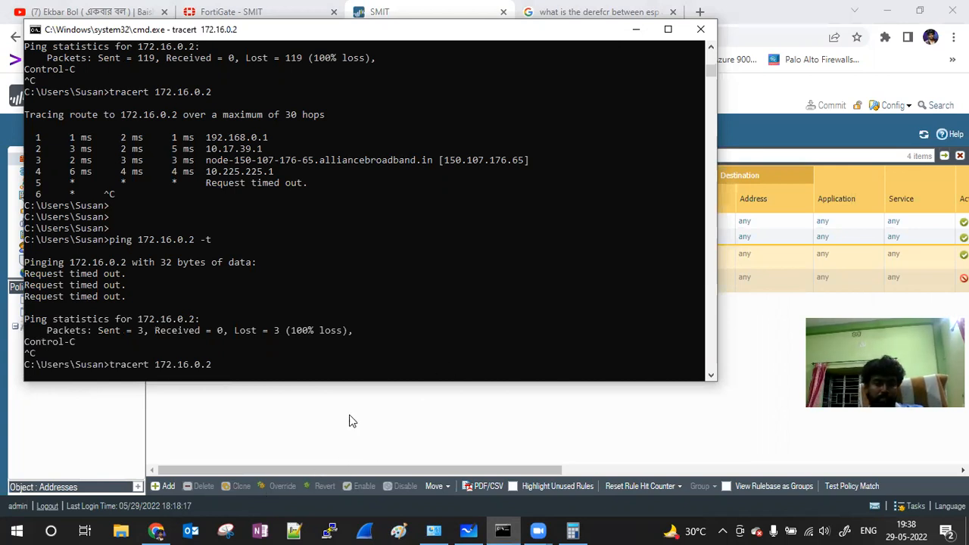
Step: Refresh the IPSec Tunnels status in PAN-OS
click(457, 406)
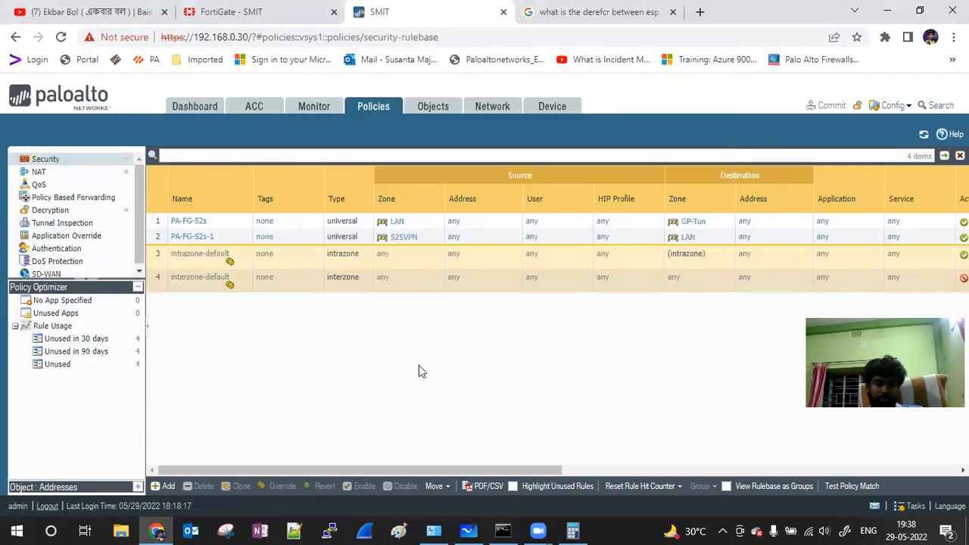
click(552, 107)
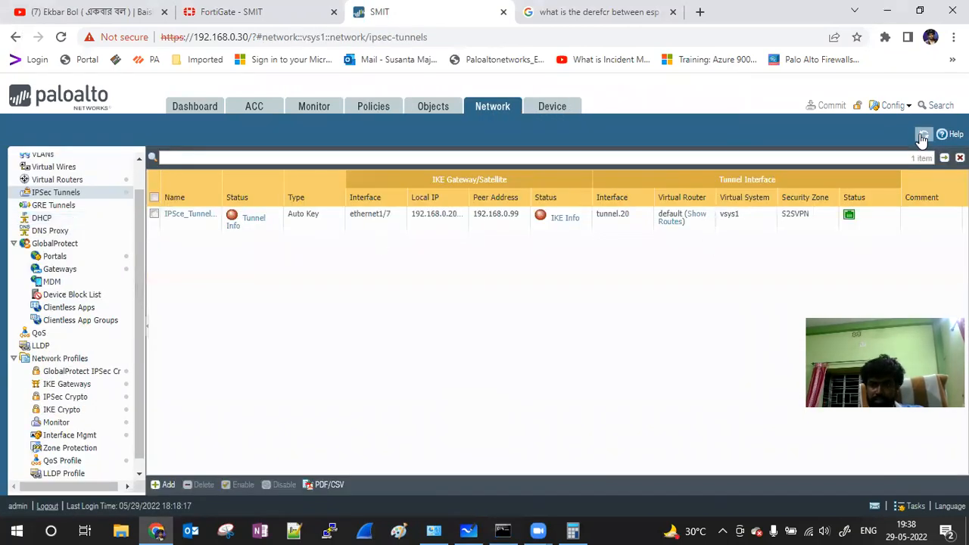
click(923, 134)
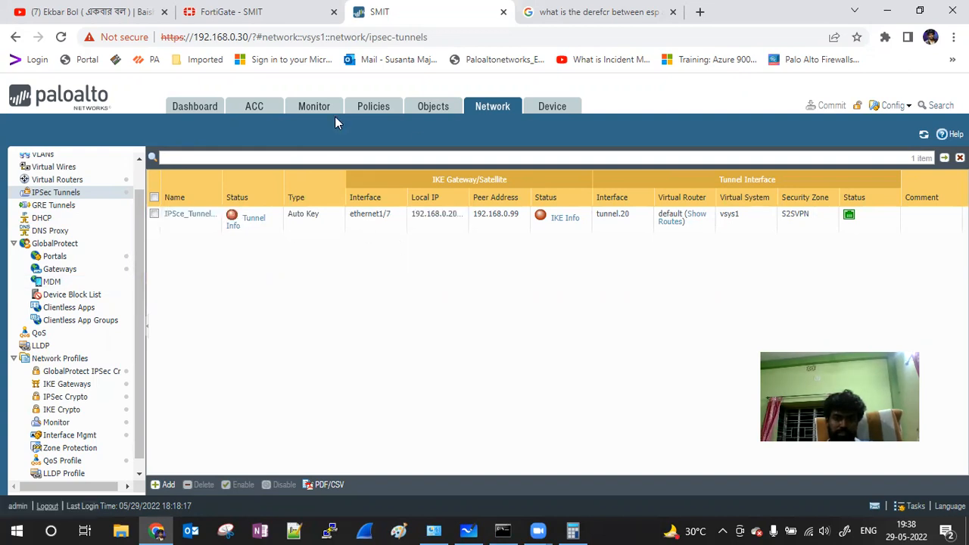
Step: Remove the duplicate 'and ( addr.src in 10.10.0.6 )' clause from the Traffic log filter
click(312, 112)
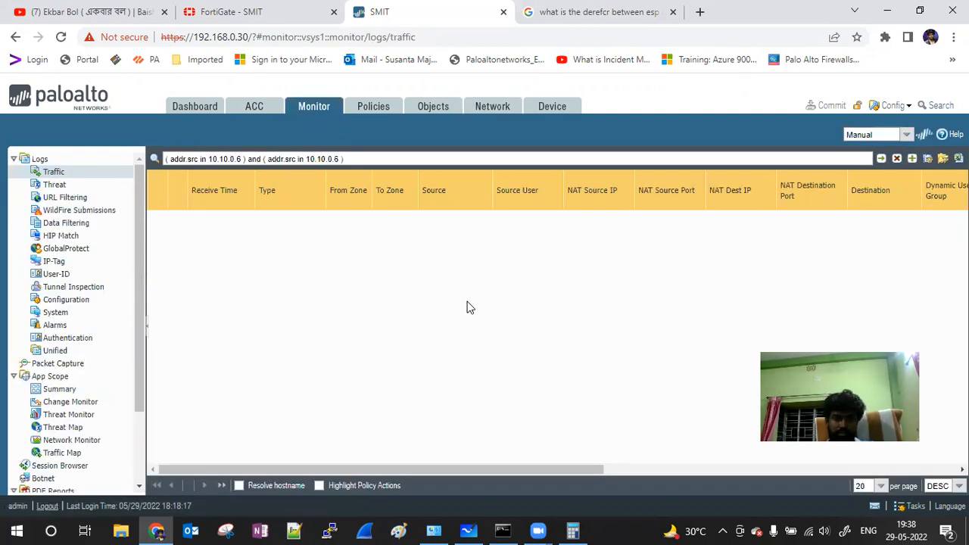
drag(368, 159, 244, 163)
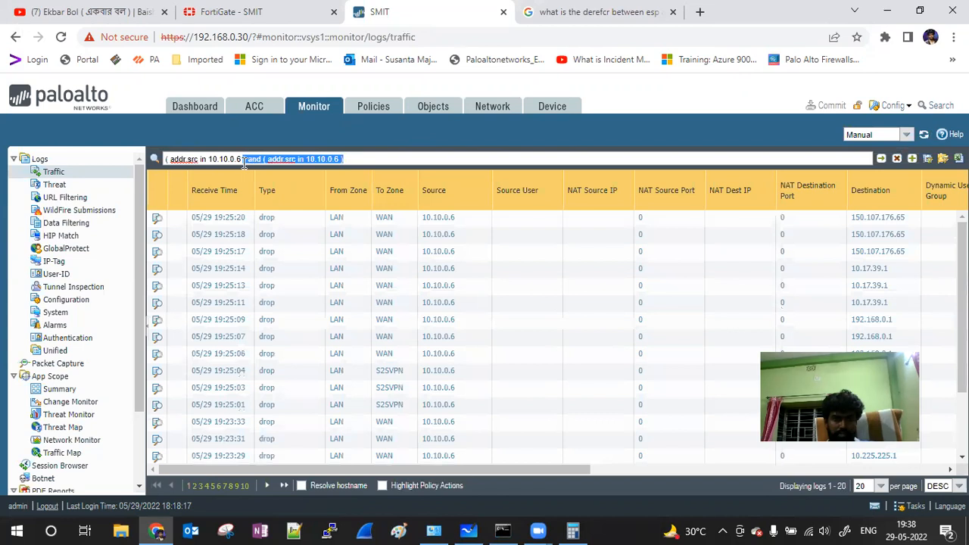
key(BackSpace)
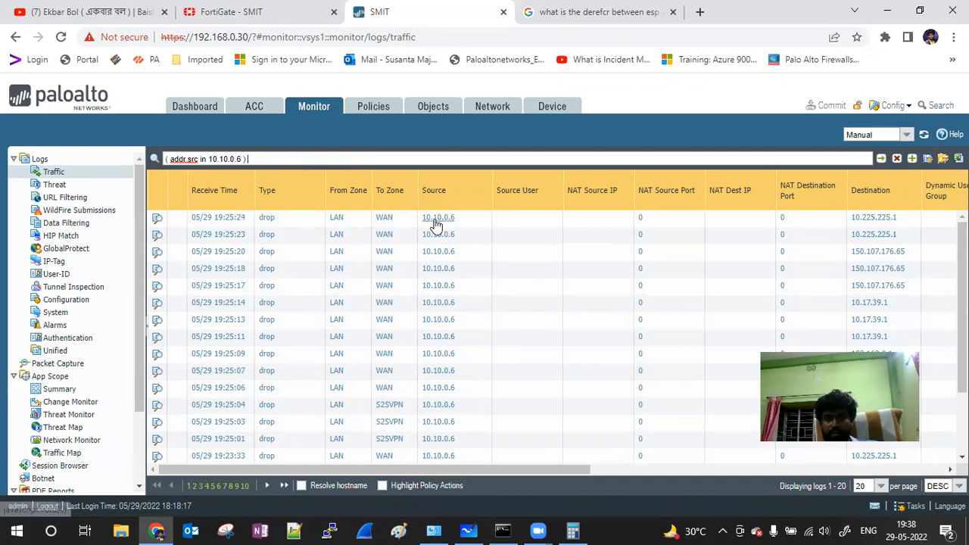
drag(480, 471, 271, 149)
click(358, 106)
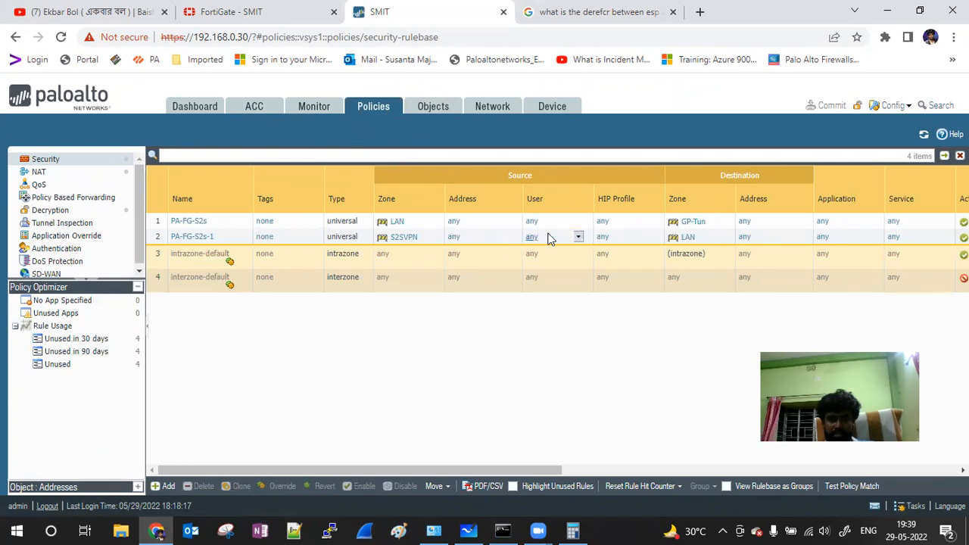
Step: Inspect the INTERNET NAT rule, then list the zones S2SVPN, GP-Tun, LAN and WAN with their interfaces
drag(454, 470, 342, 465)
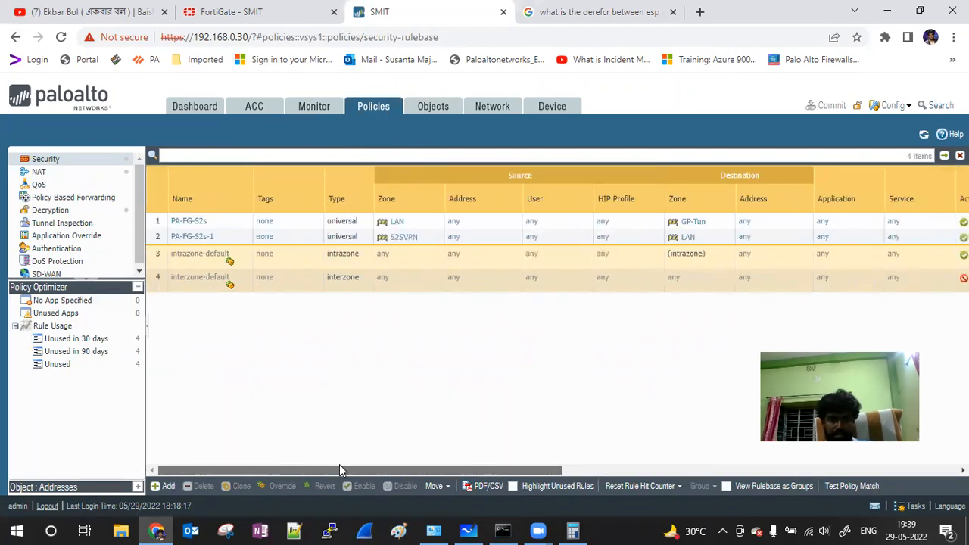
click(39, 172)
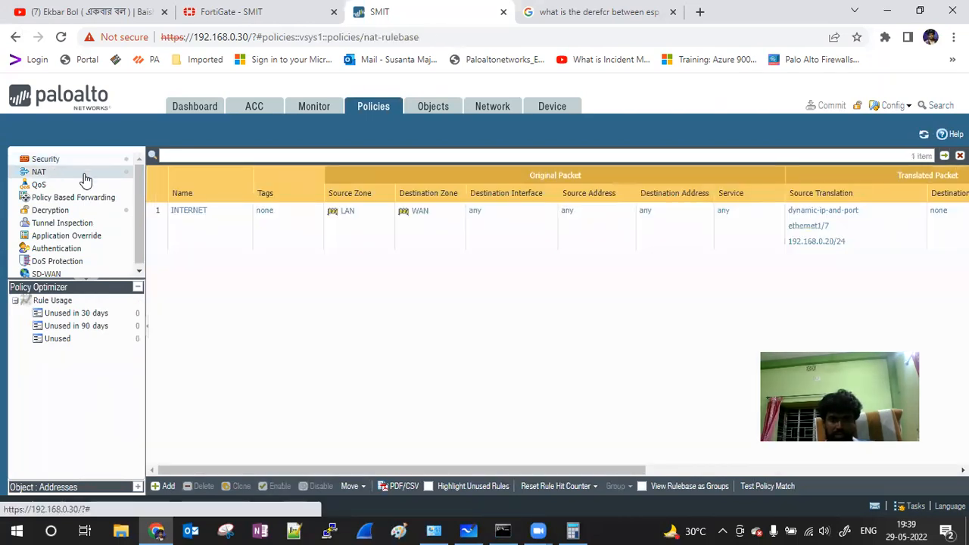
click(424, 111)
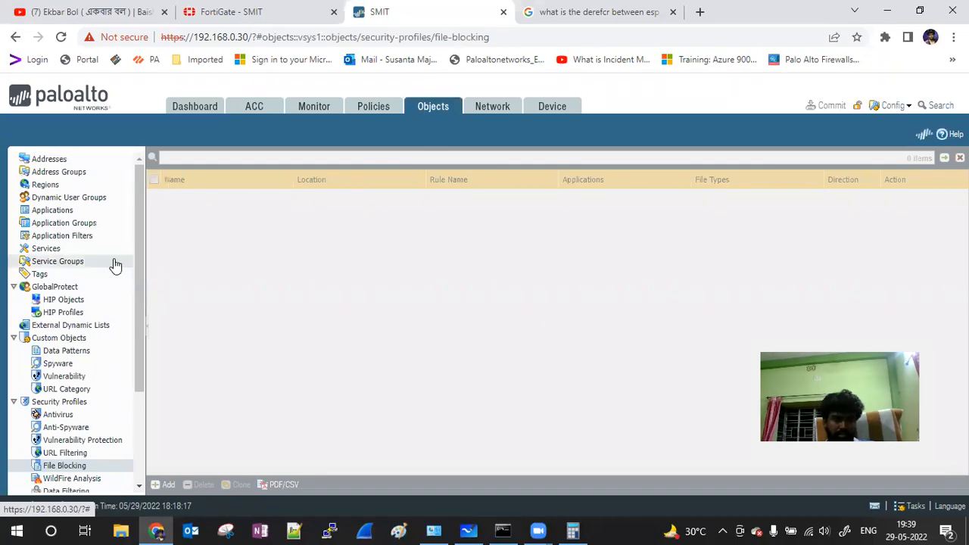
scroll(111, 264, down, 3)
scroll(110, 265, up, 2)
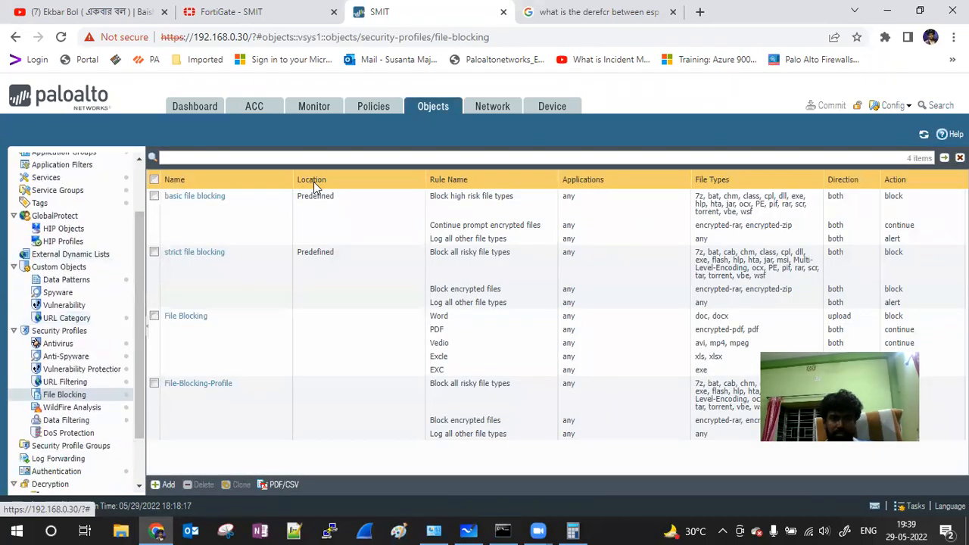
click(489, 113)
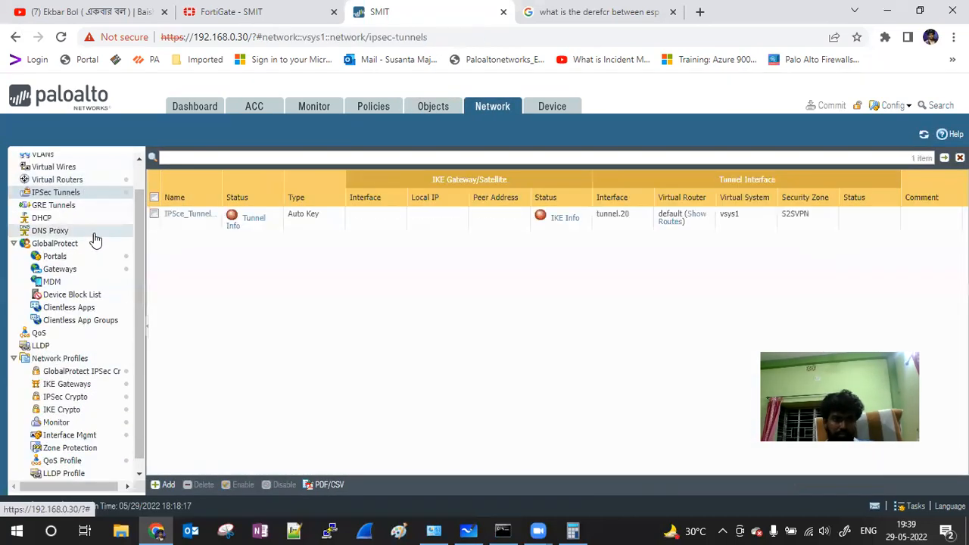
scroll(95, 241, up, 1)
click(64, 174)
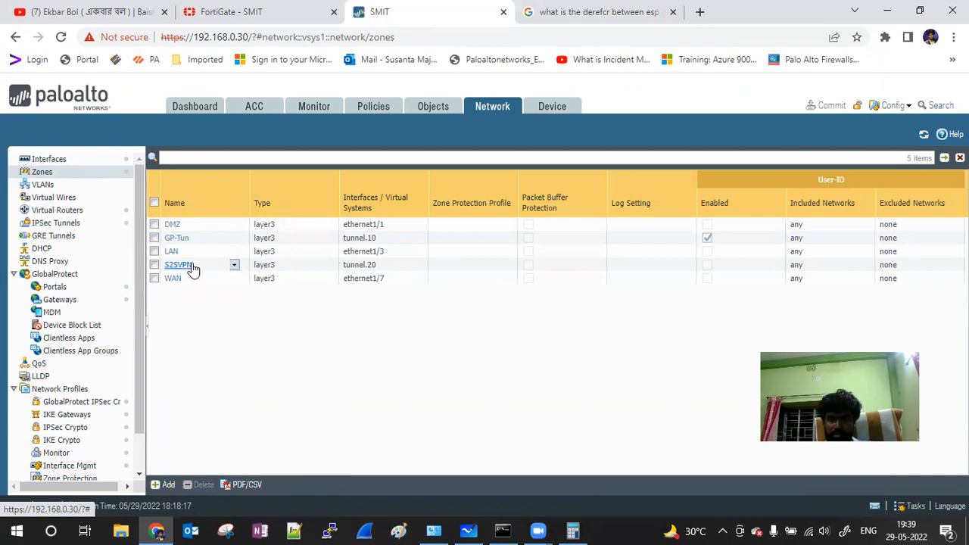
Step: Check the Ethernet interfaces' IP addresses and zone assignments in the Network > Interfaces table
click(57, 159)
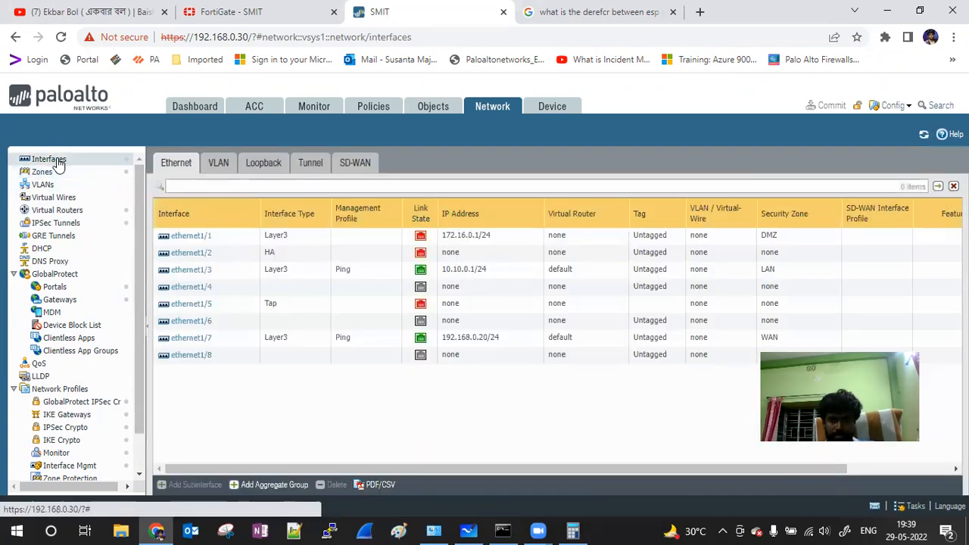
drag(529, 473, 638, 467)
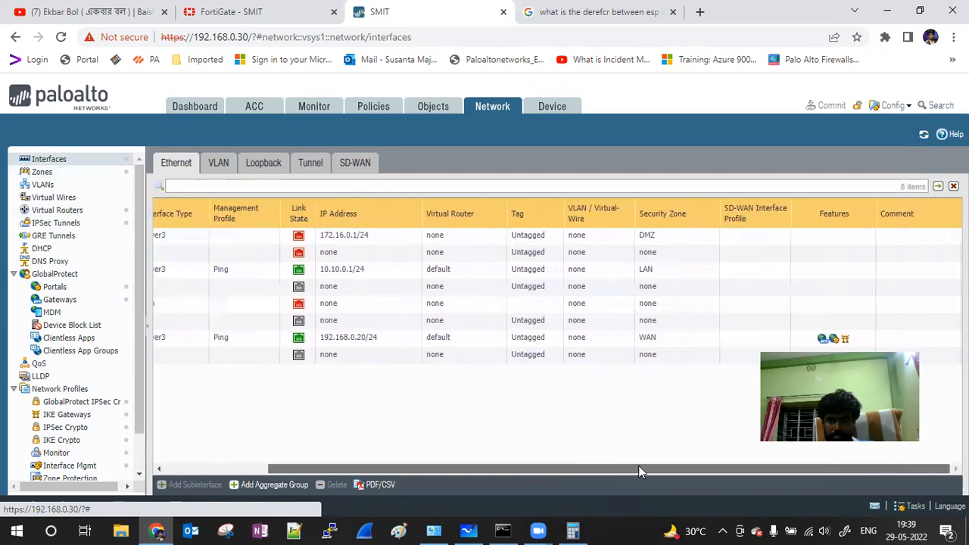
mouse_move(827, 343)
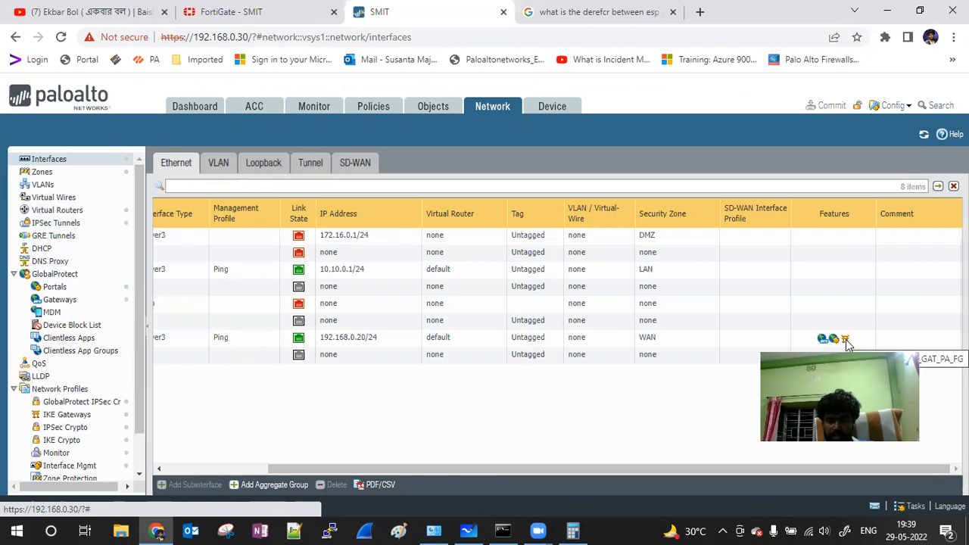
Step: Recheck the five layer3 zones, then show IKE gateway IKE_GAT_PA_FG with peer 192.168.0.99
click(43, 173)
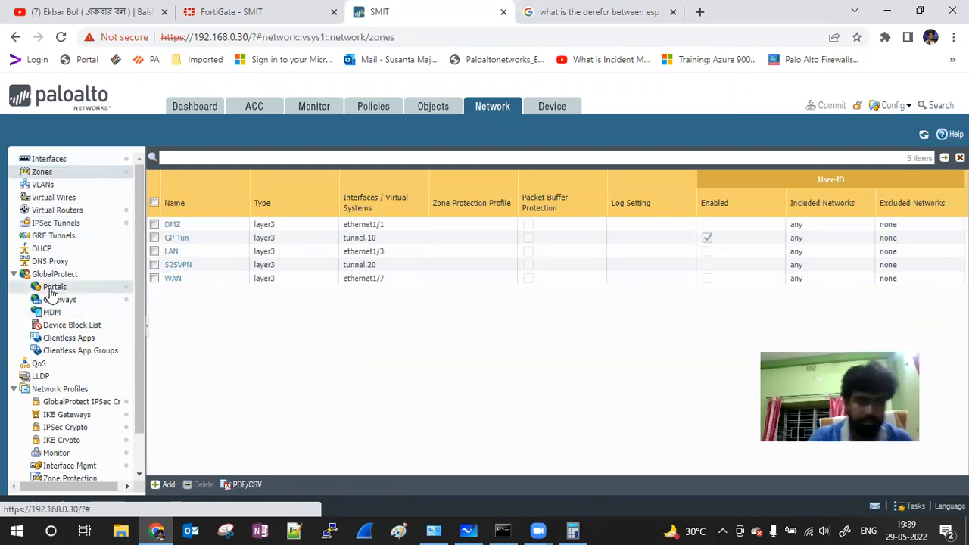
scroll(82, 335, down, 1)
click(65, 376)
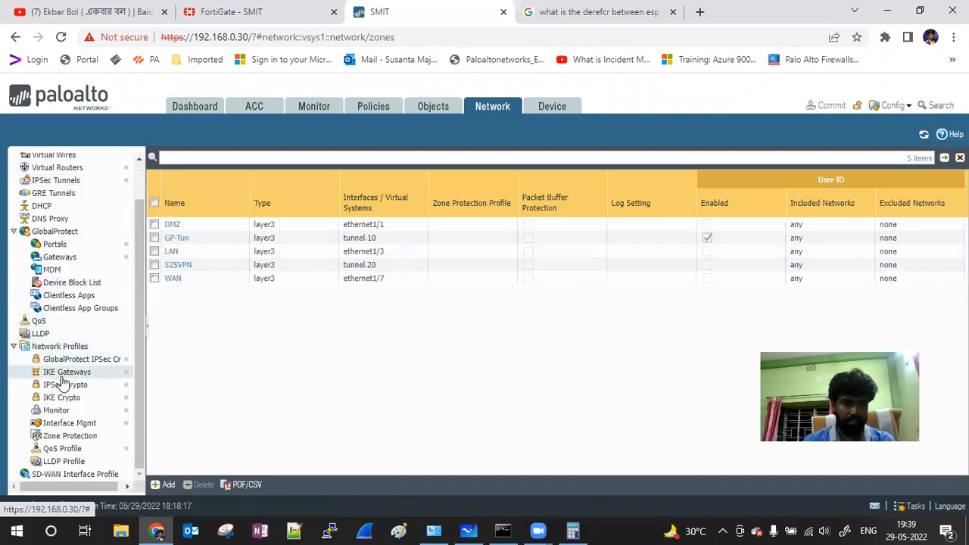